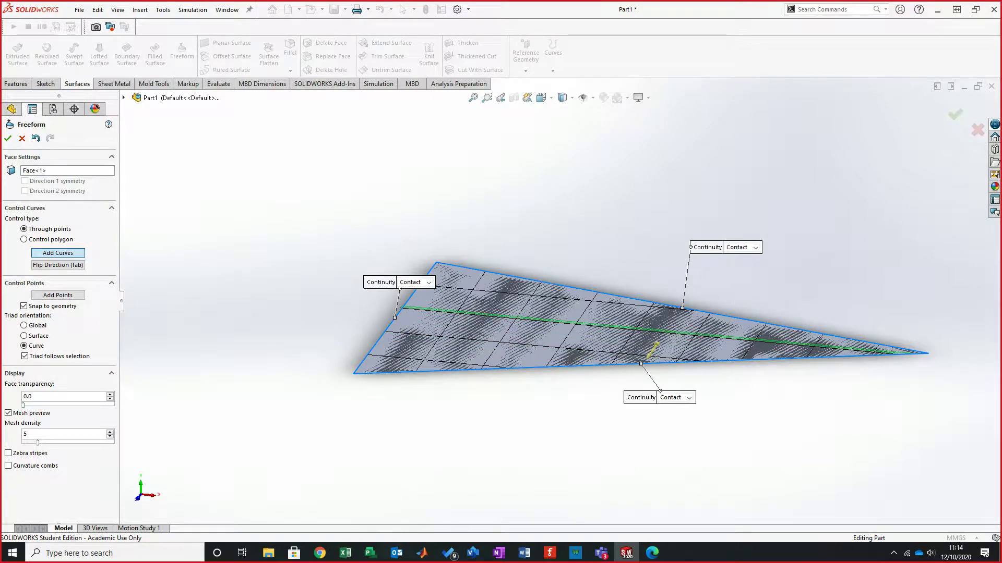
# Step: Add three control points spaced along the freeform's lengthwise control curve
pyautogui.scroll(-2, 513, 322)
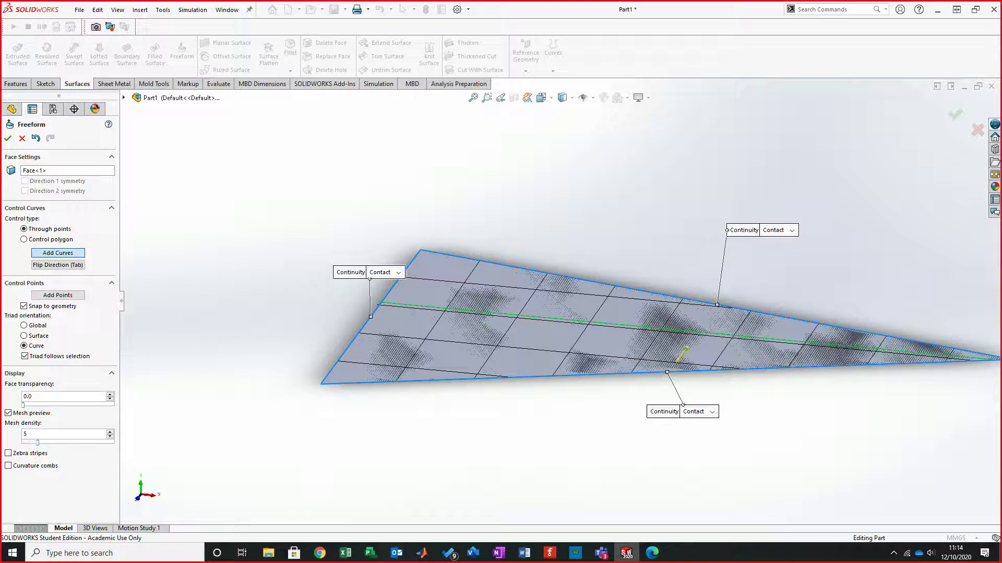
pyautogui.rightClick(501, 315)
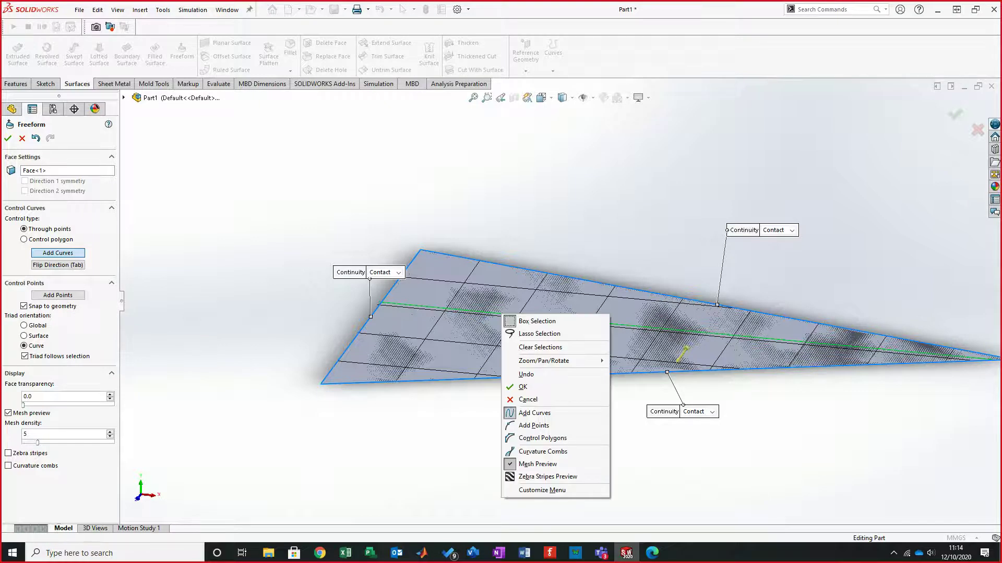
pyautogui.click(523, 387)
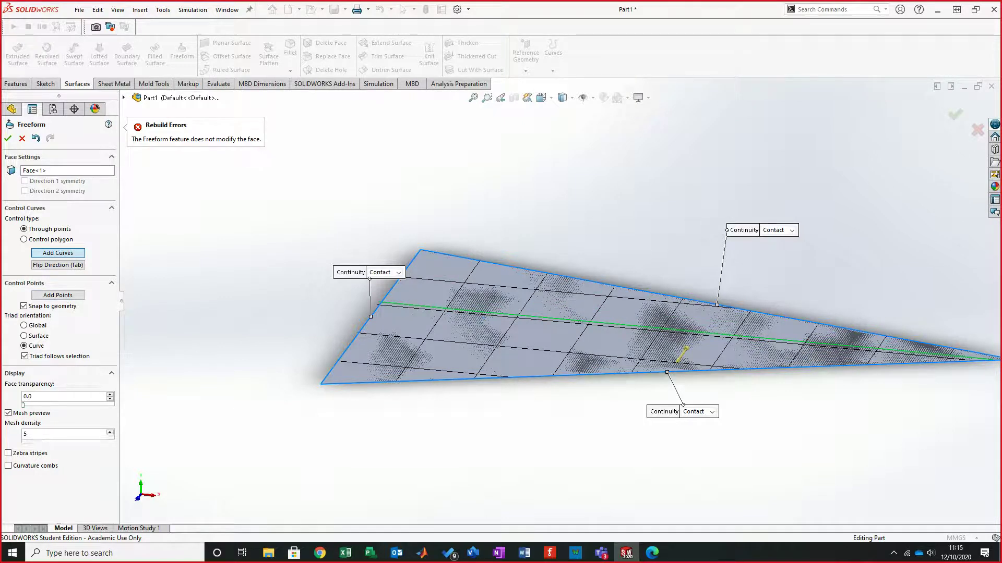
pyautogui.rightClick(559, 318)
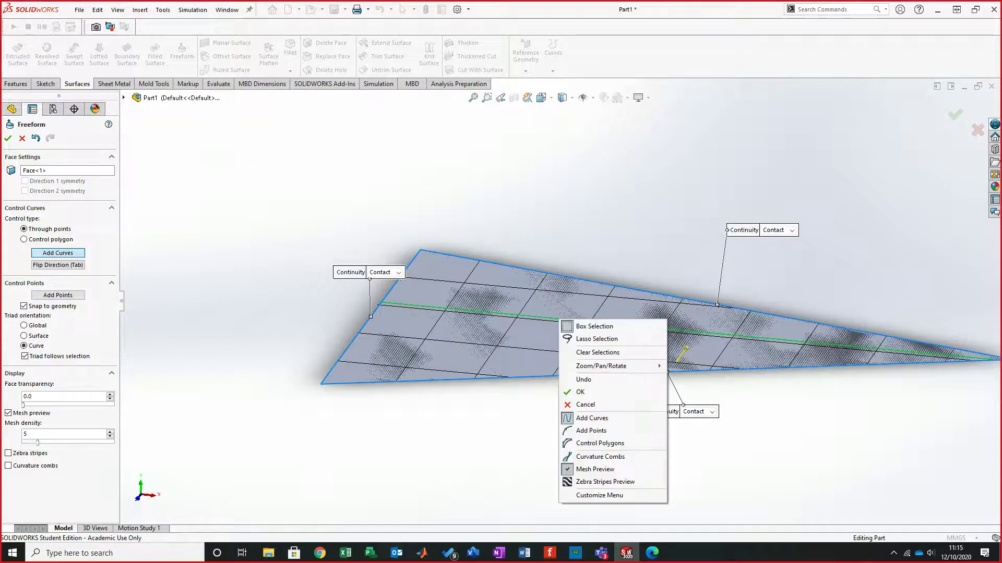
pyautogui.click(591, 430)
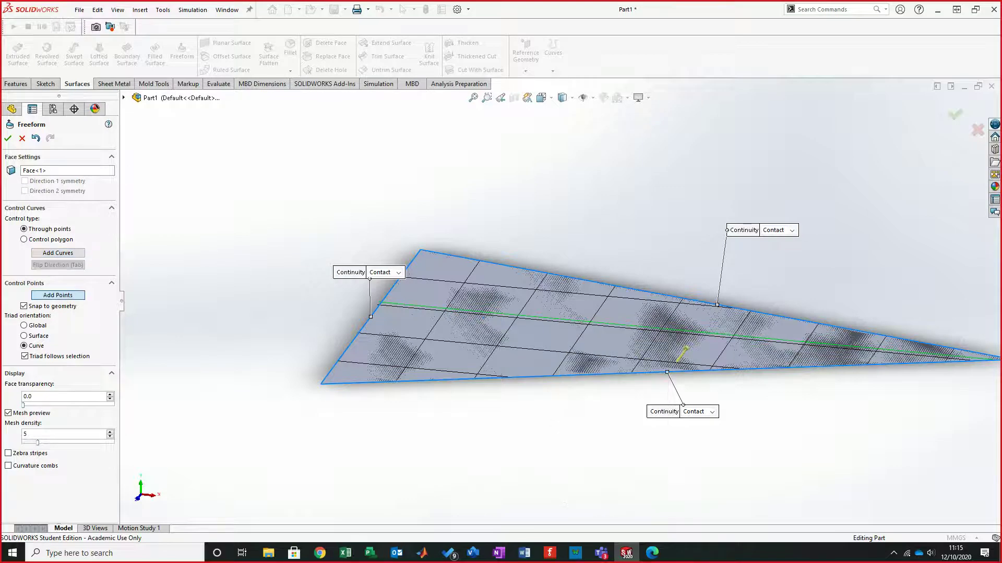
pyautogui.click(417, 306)
pyautogui.click(613, 324)
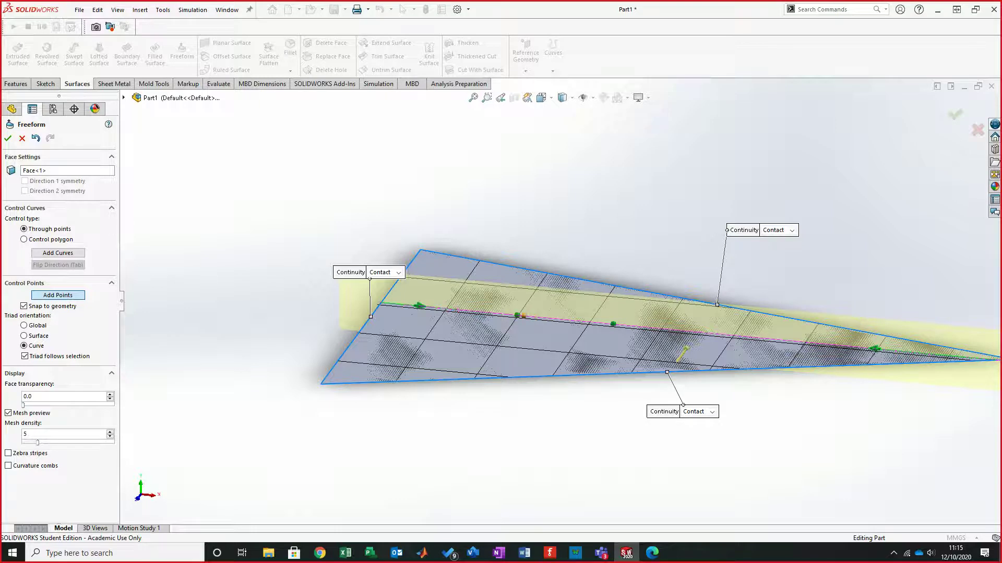
pyautogui.click(516, 315)
pyautogui.rightClick(633, 327)
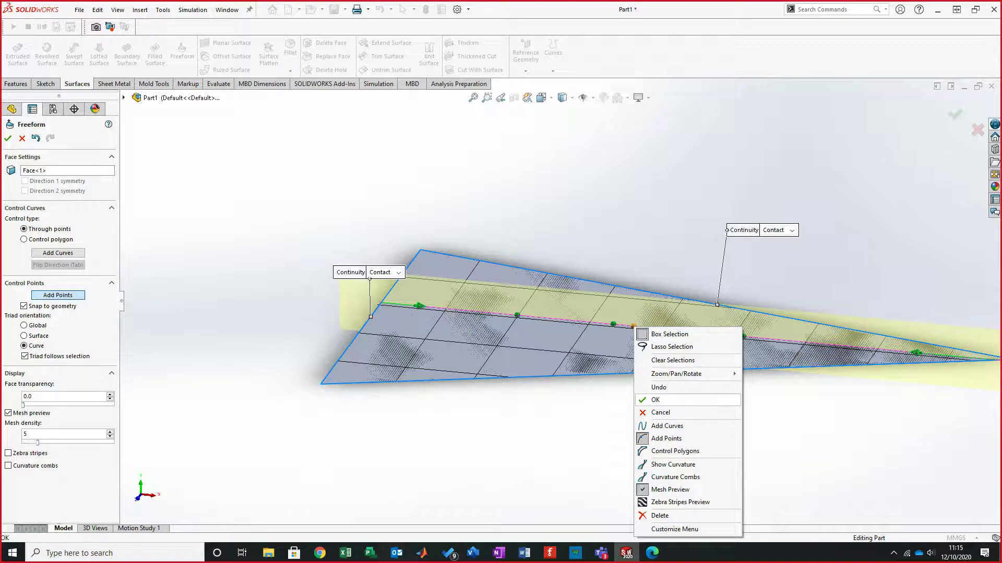
pyautogui.click(673, 399)
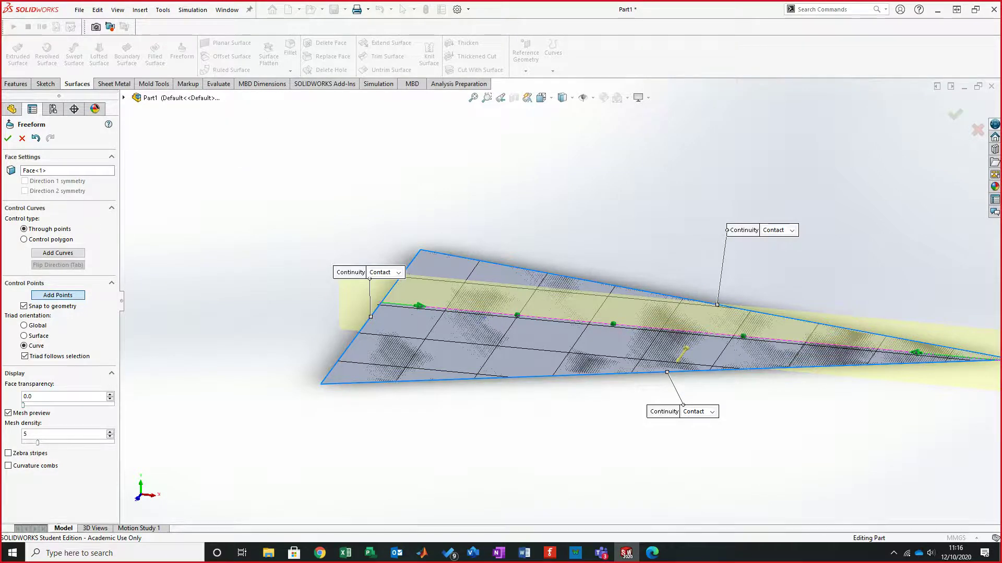
# Step: Finish adding points, select the control curve and pull its middle control point up about 14.3 mm
pyautogui.rightClick(614, 323)
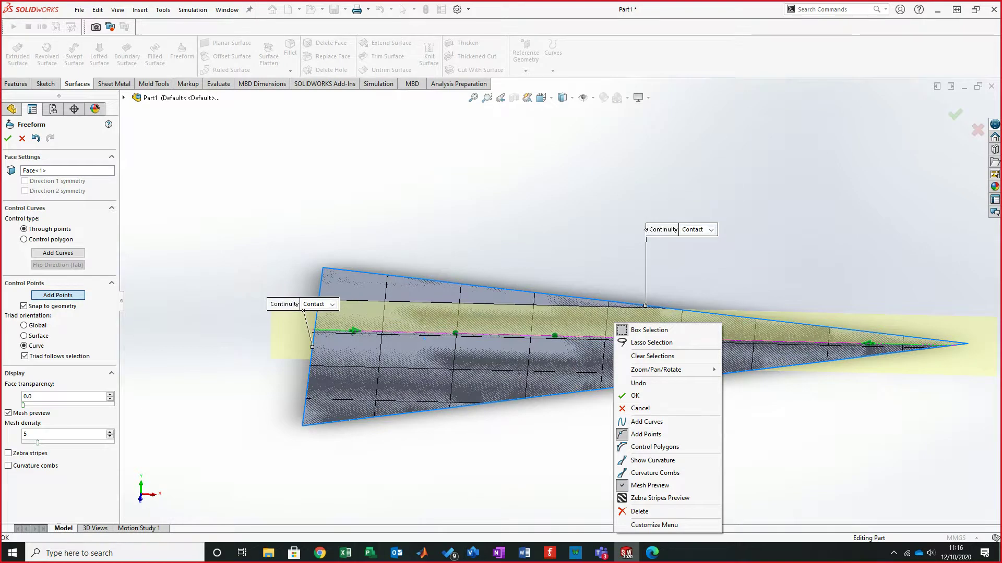
pyautogui.press('Escape')
pyautogui.moveTo(540, 326); pyautogui.dragTo(543, 348, button='middle')
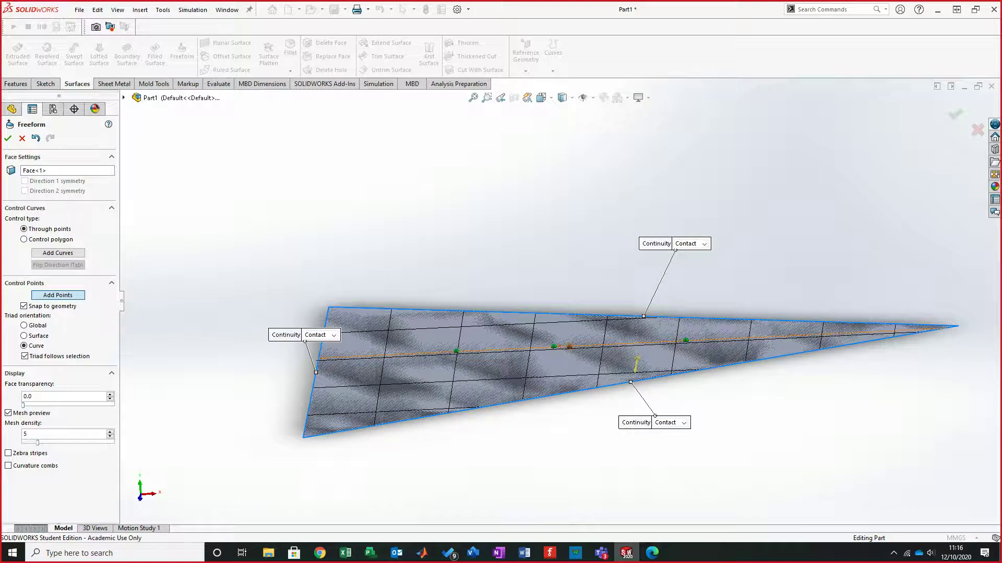
pyautogui.click(57, 295)
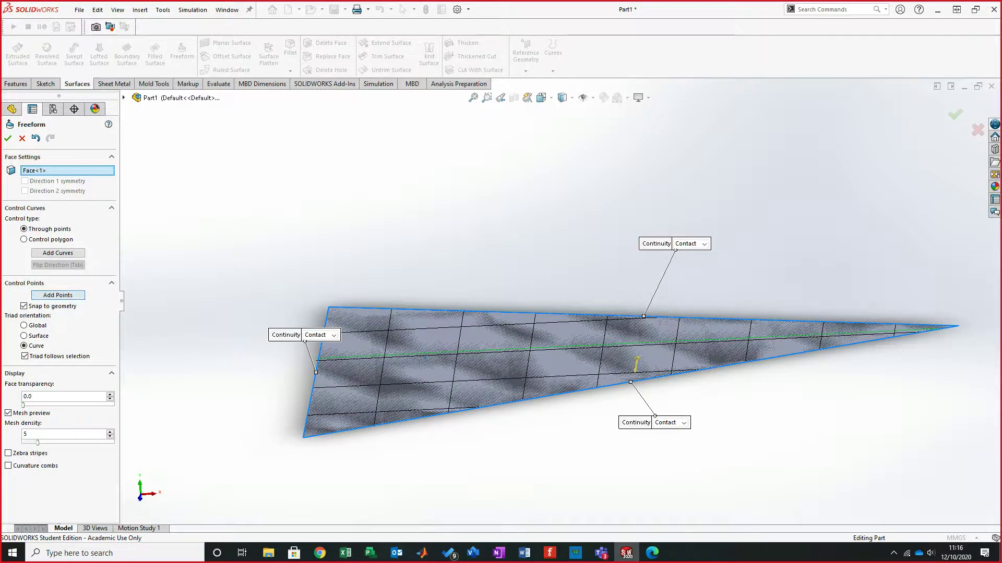
pyautogui.moveTo(432, 355)
pyautogui.mouseDown(button='middle')
pyautogui.moveTo(447, 347)
pyautogui.moveTo(449, 359)
pyautogui.mouseUp(button='middle')
pyautogui.click(430, 358)
pyautogui.scroll(-2, 448, 347)
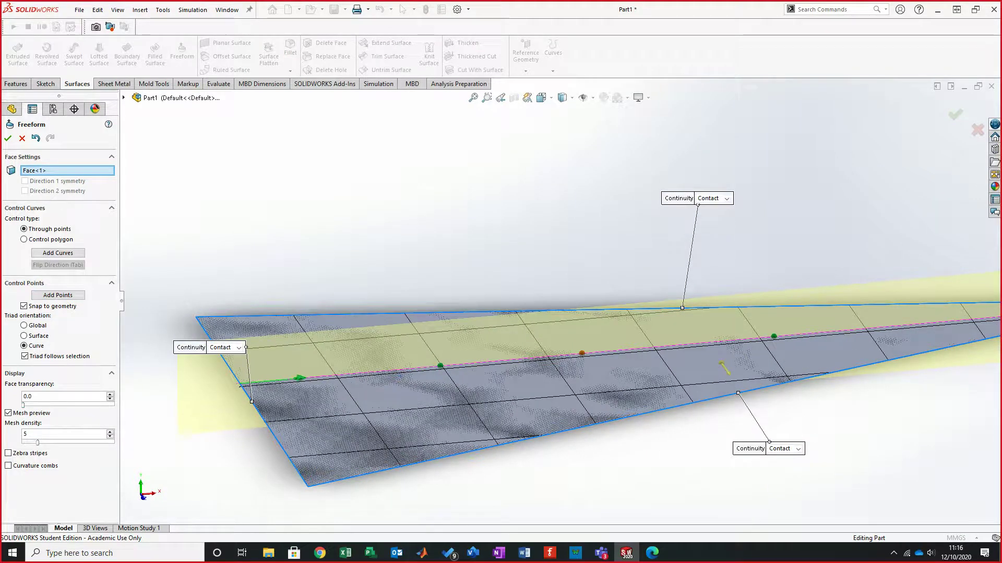
pyautogui.click(582, 353)
pyautogui.moveTo(581, 353); pyautogui.dragTo(583, 233)
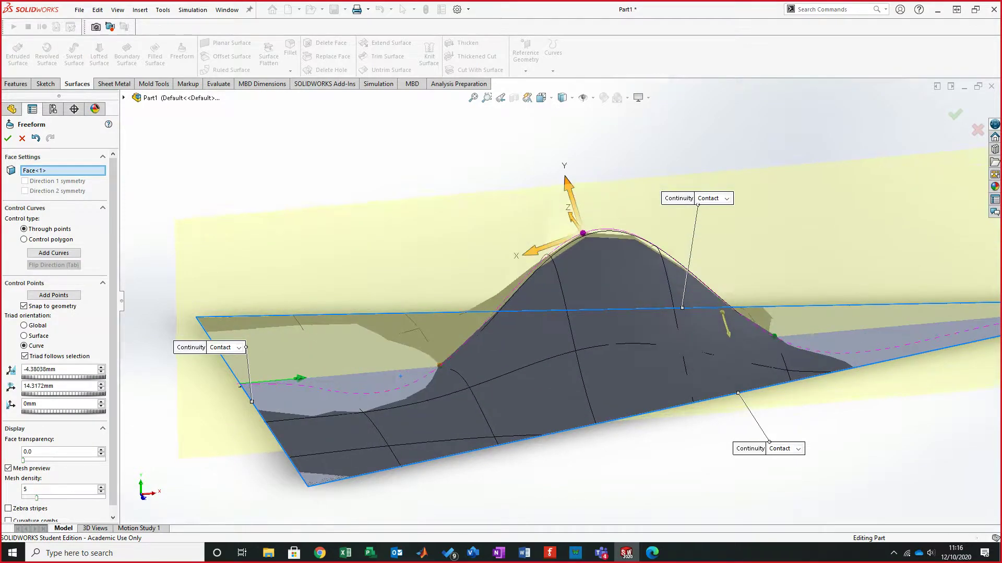
# Step: Raise the control point near the wide end about 5.1 mm and the one near the tip about 5.7 mm, and accept the Freeform
pyautogui.click(440, 366)
pyautogui.moveTo(440, 365); pyautogui.dragTo(410, 327)
pyautogui.moveTo(383, 287); pyautogui.dragTo(389, 296)
pyautogui.moveTo(390, 295); pyautogui.dragTo(347, 298, button='middle')
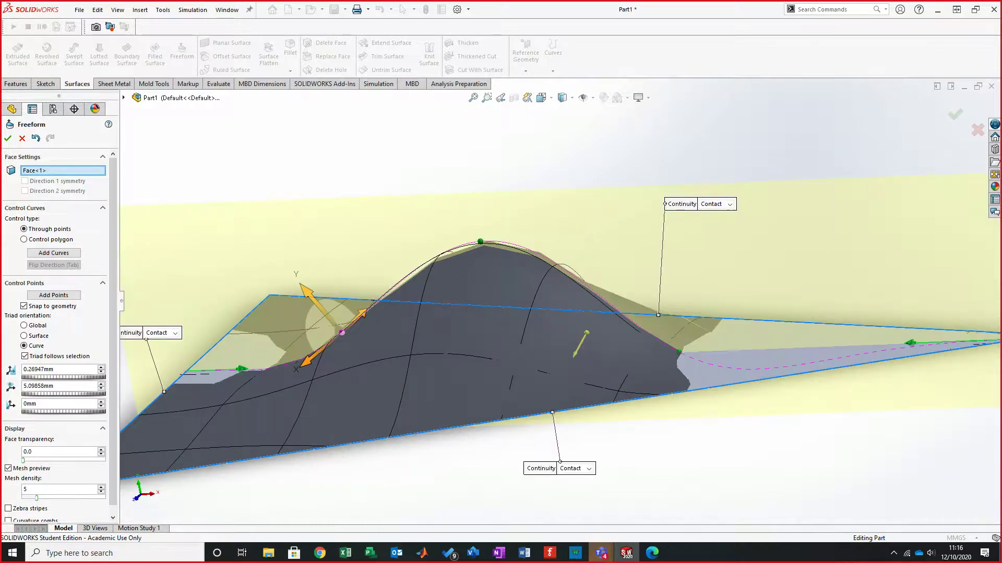
pyautogui.click(679, 352)
pyautogui.moveTo(693, 319); pyautogui.dragTo(706, 272)
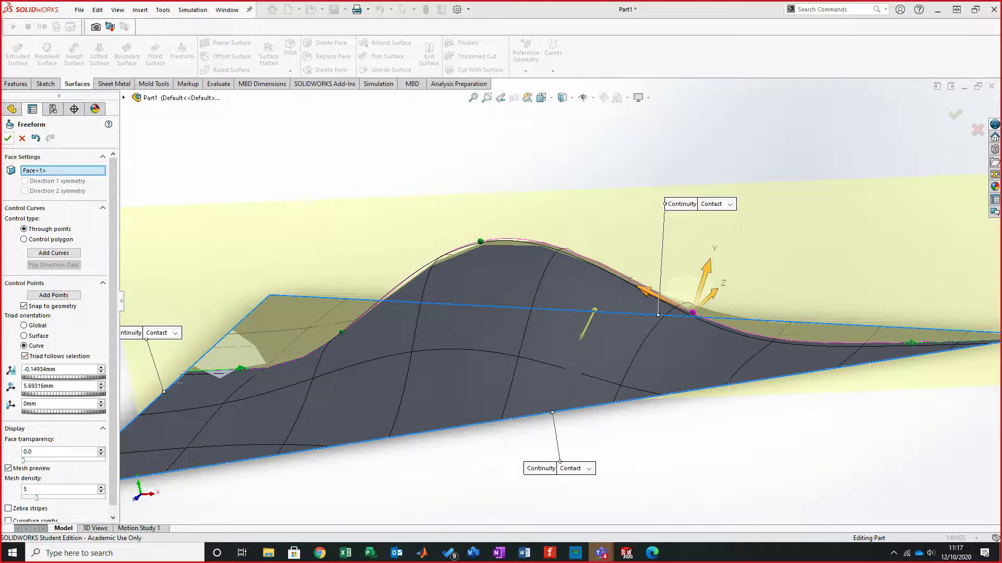
pyautogui.click(8, 138)
# Step: Examine the edges and bulge profile of the freeform surface in an unshaded line display style
pyautogui.moveTo(565, 302); pyautogui.dragTo(585, 261, button='middle')
pyautogui.moveTo(599, 295); pyautogui.dragTo(564, 333, button='middle')
pyautogui.click(564, 302)
pyautogui.click(585, 151)
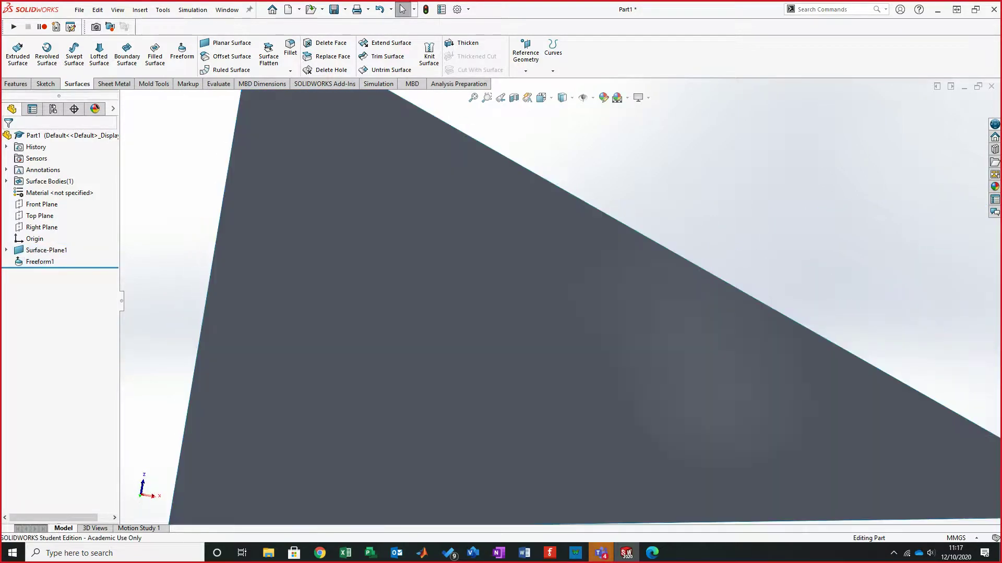
pyautogui.click(566, 98)
pyautogui.click(563, 171)
pyautogui.moveTo(564, 300); pyautogui.dragTo(564, 245, button='middle')
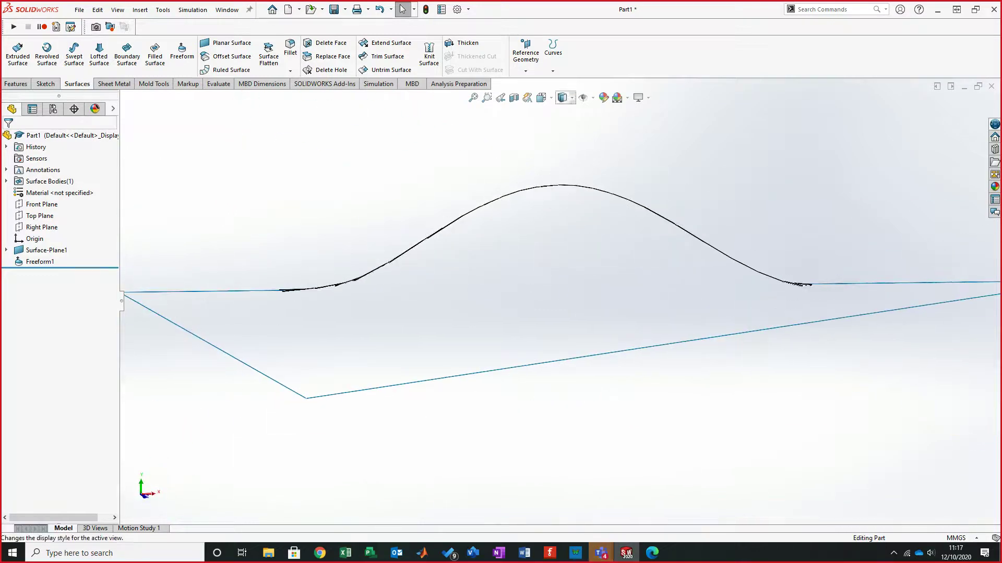
# Step: Restore the shaded display with edges and examine the bulged surface from several angles
pyautogui.click(565, 98)
pyautogui.click(563, 112)
pyautogui.moveTo(666, 345); pyautogui.dragTo(687, 332, button='middle')
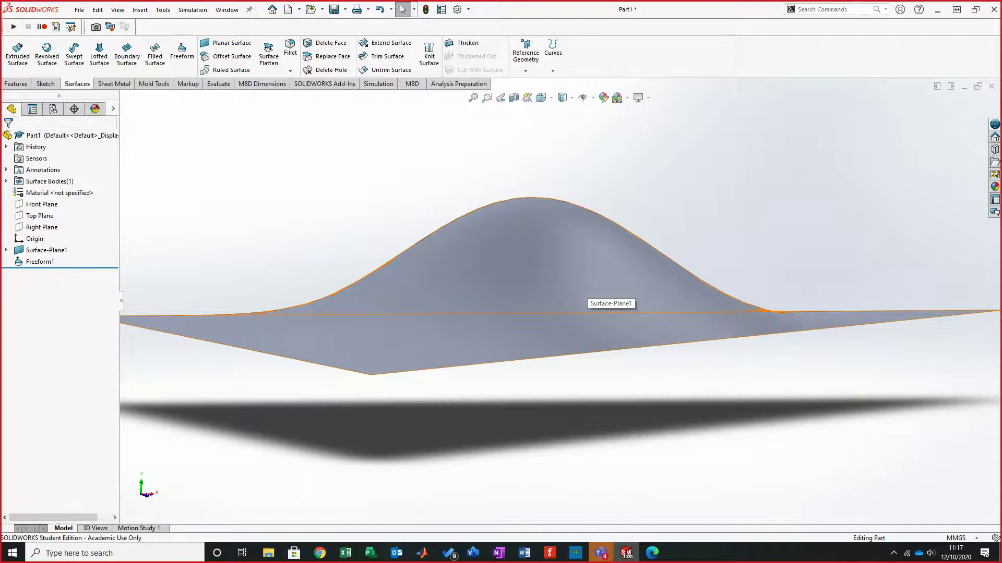
pyautogui.click(563, 302)
pyautogui.moveTo(563, 302); pyautogui.dragTo(457, 330, button='middle')
pyautogui.press('Escape')
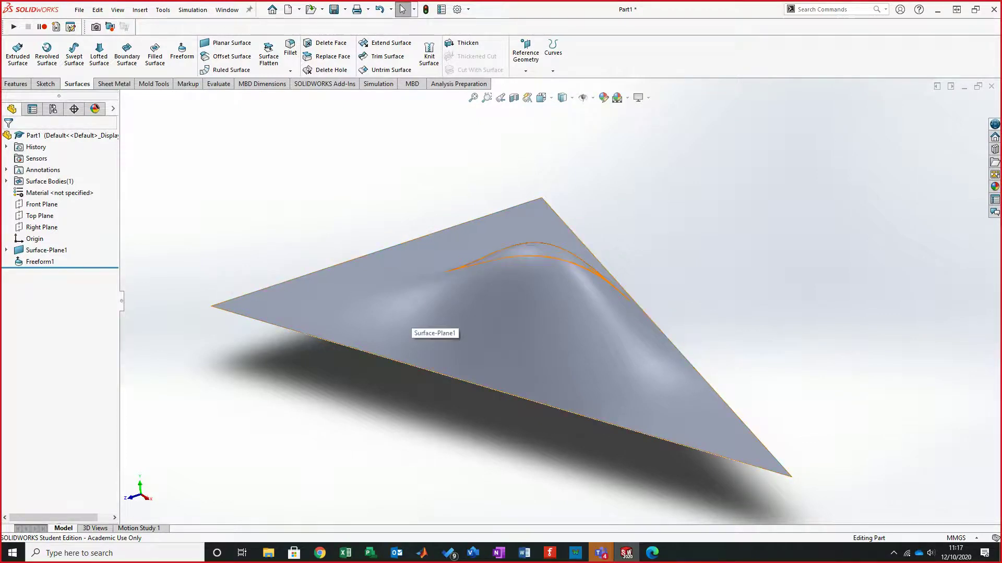
pyautogui.press('Right')
pyautogui.moveTo(551, 310)
pyautogui.mouseDown(button='middle')
pyautogui.moveTo(564, 298)
pyautogui.moveTo(568, 338)
pyautogui.moveTo(559, 325)
pyautogui.mouseUp(button='middle')
# Step: Close the freeform part without saving and create a new part document
pyautogui.click(992, 86)
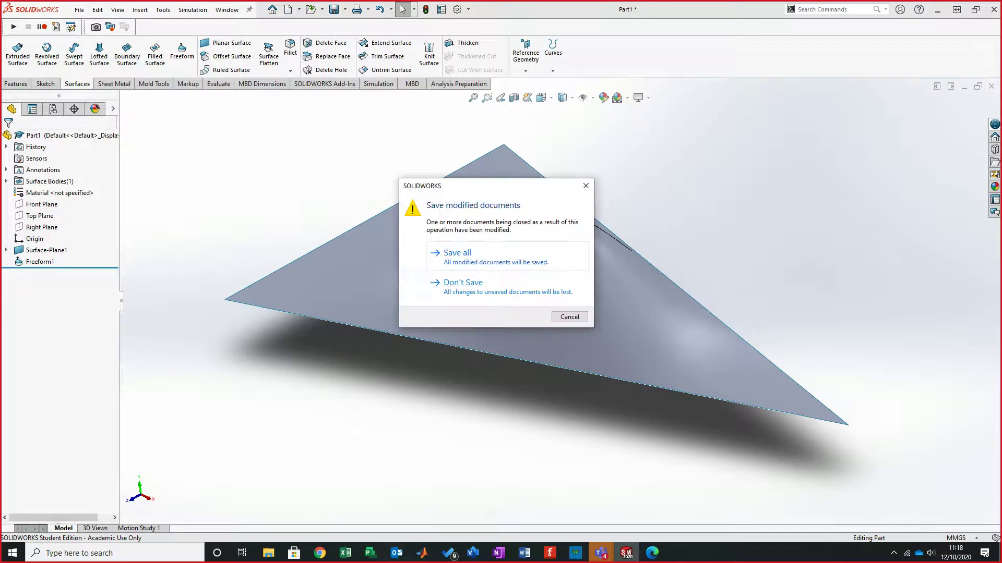
pyautogui.click(463, 283)
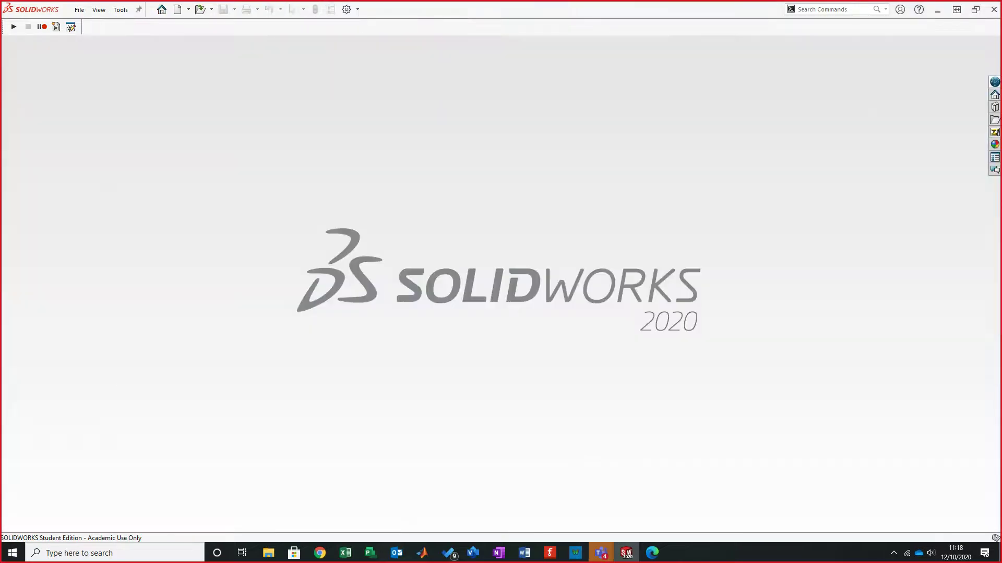
pyautogui.click(178, 9)
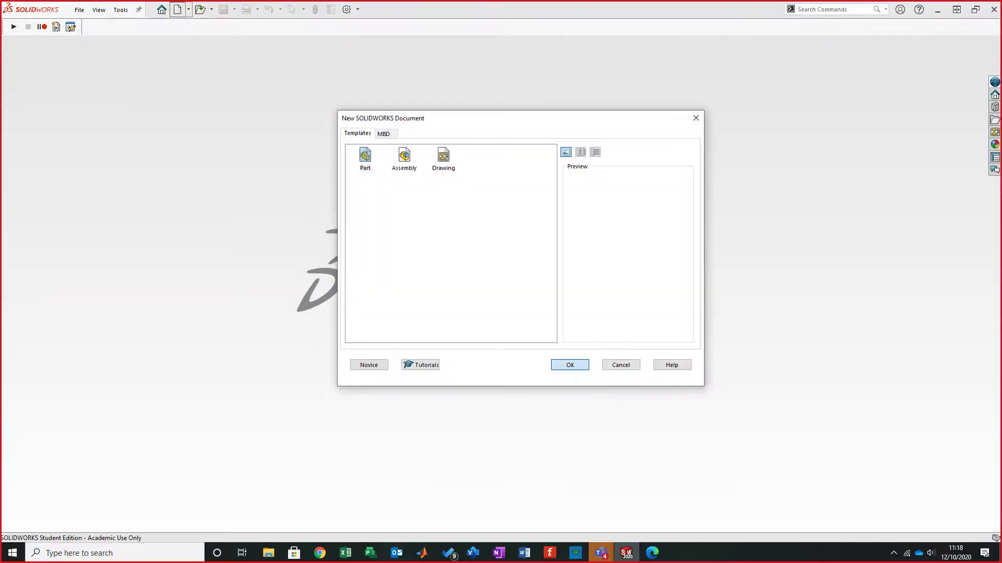
pyautogui.click(570, 365)
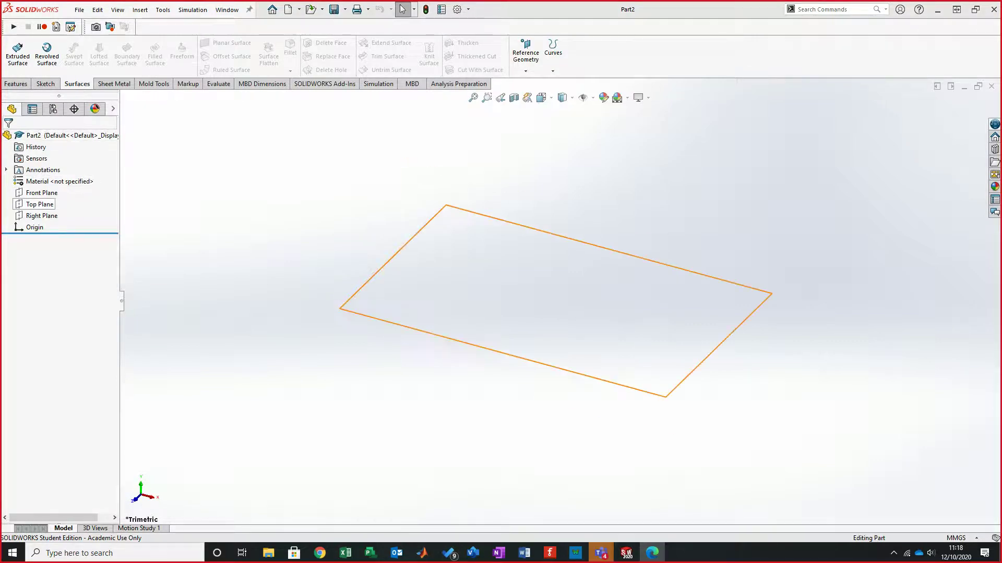
# Step: Start a sketch on the Top Plane and draw a circle about 140 mm in diameter centred on the origin
pyautogui.click(40, 204)
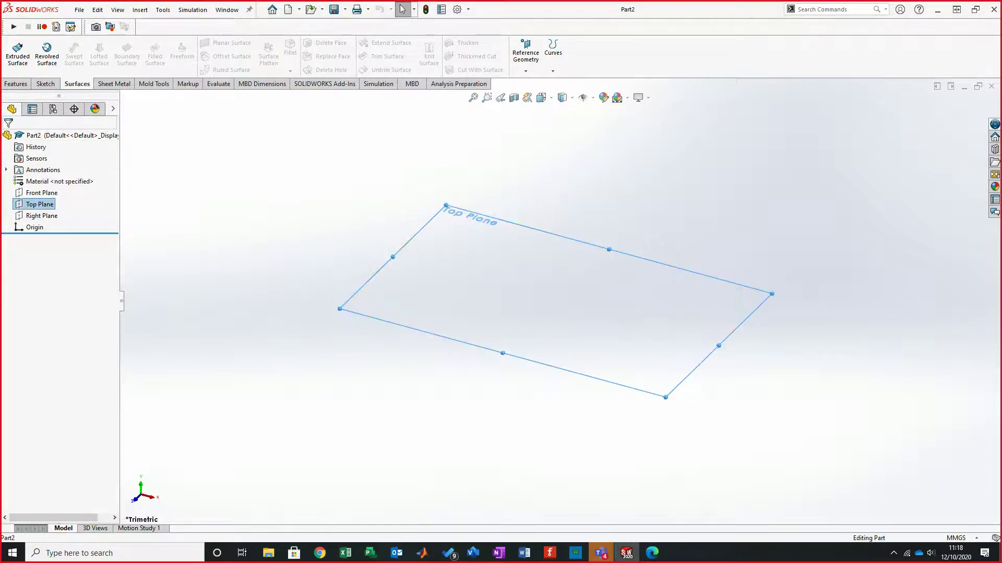
pyautogui.click(46, 83)
pyautogui.click(14, 53)
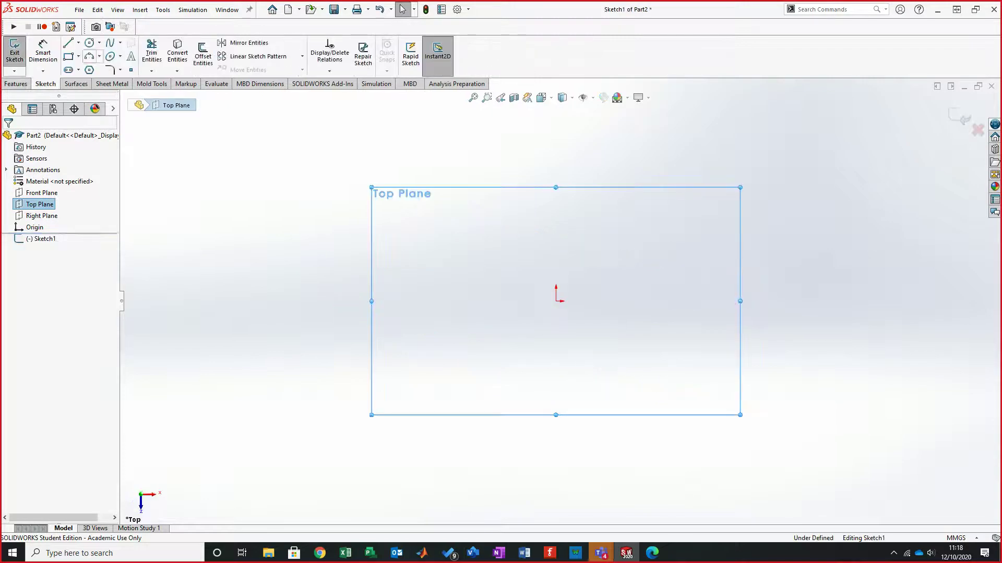
pyautogui.click(89, 42)
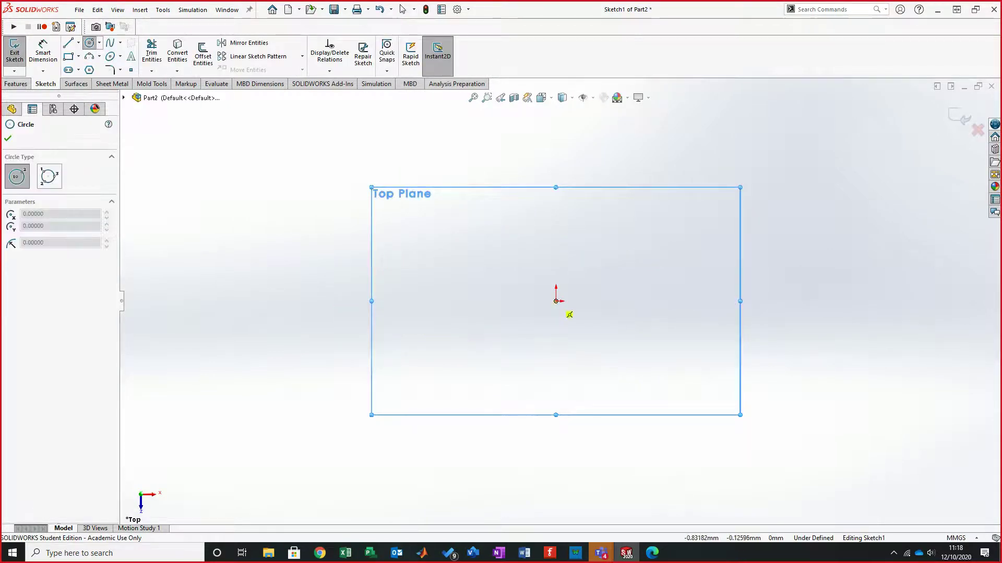
pyautogui.click(556, 301)
pyautogui.click(700, 303)
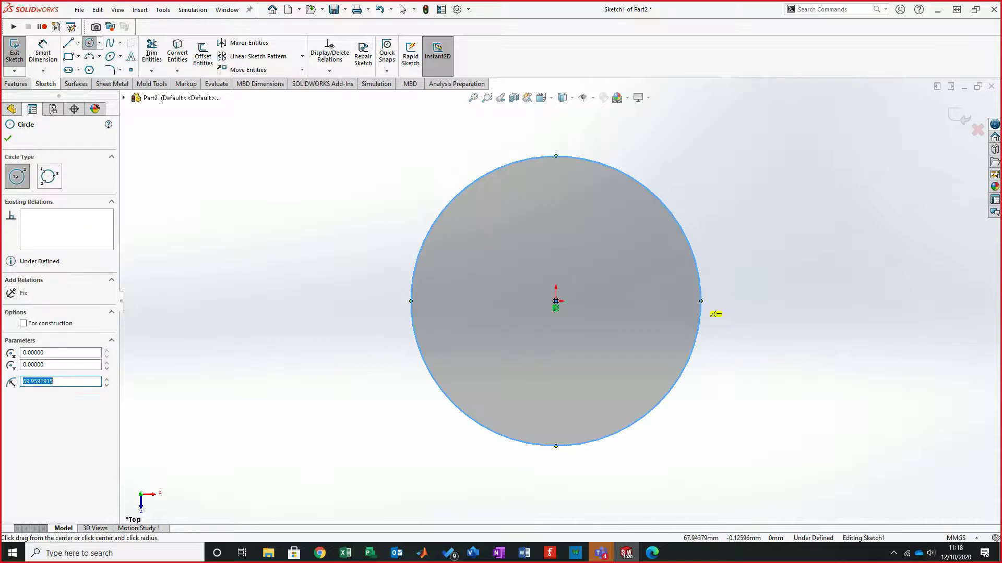
# Step: Dimension the circle's diameter as 30 mm
pyautogui.click(42, 52)
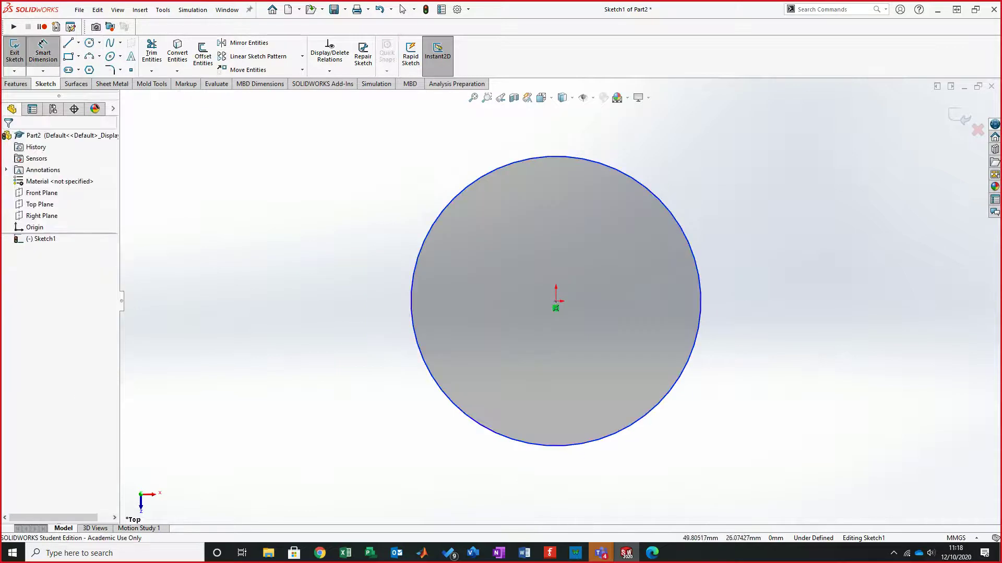
pyautogui.click(700, 301)
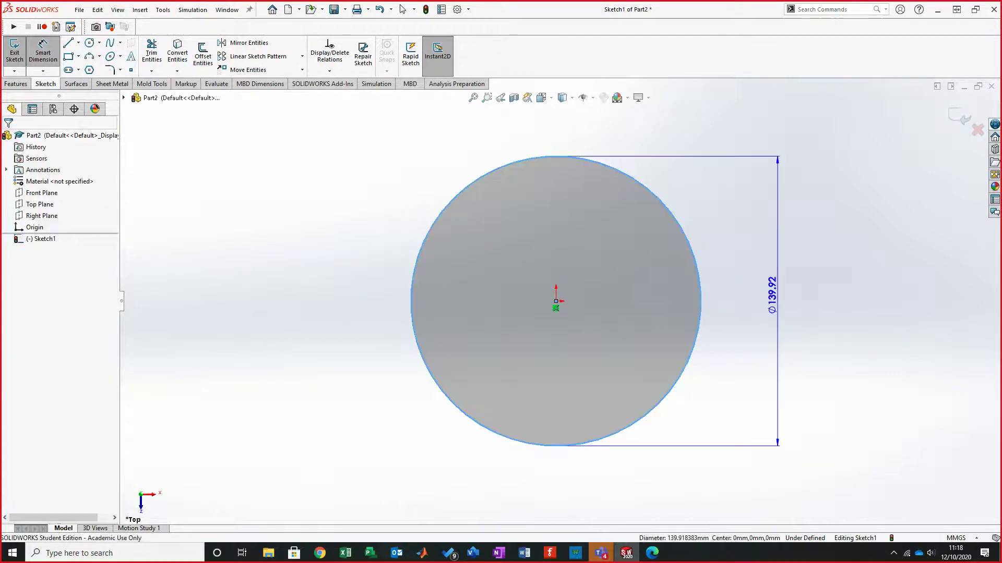
pyautogui.click(777, 300)
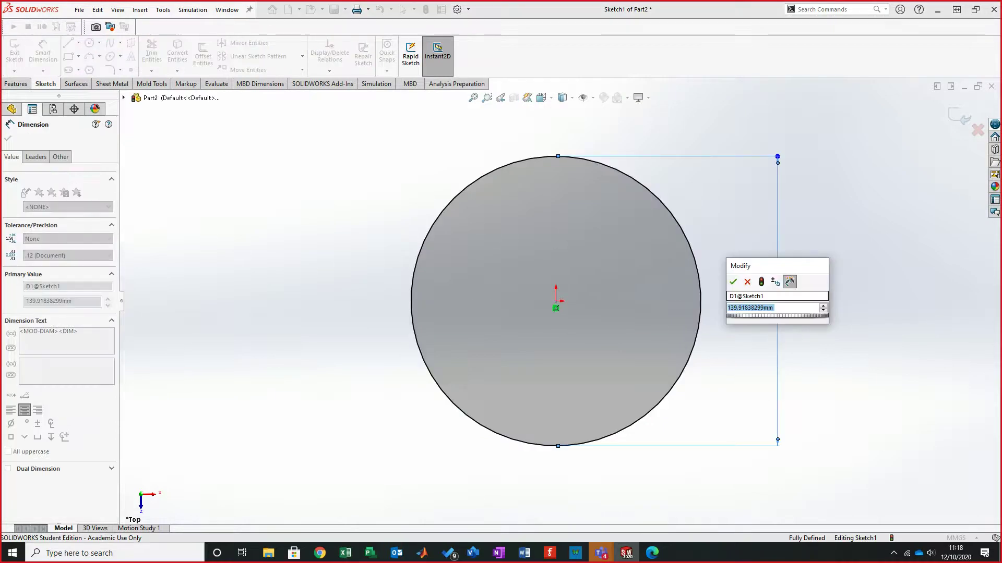
pyautogui.write('30')
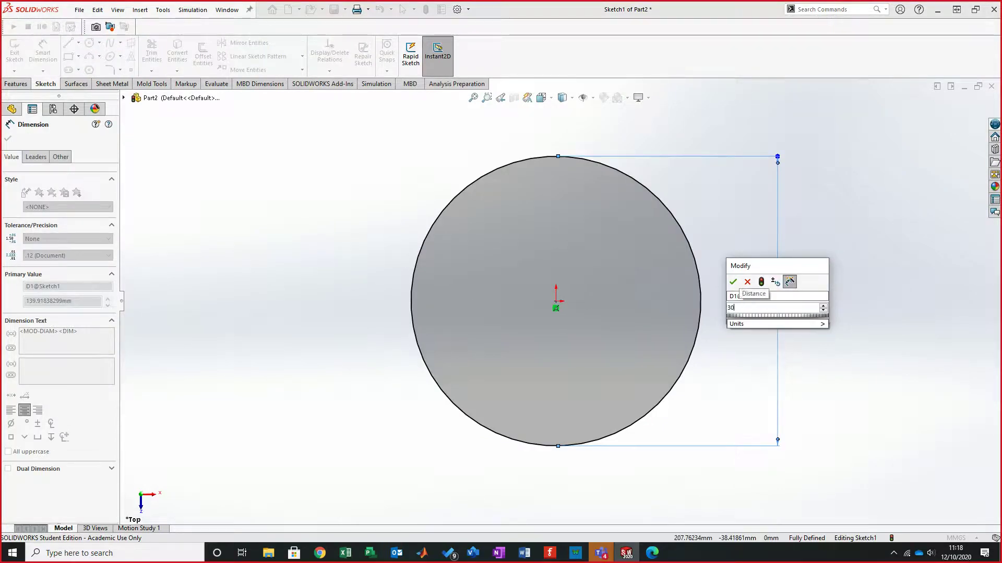
pyautogui.press('Return')
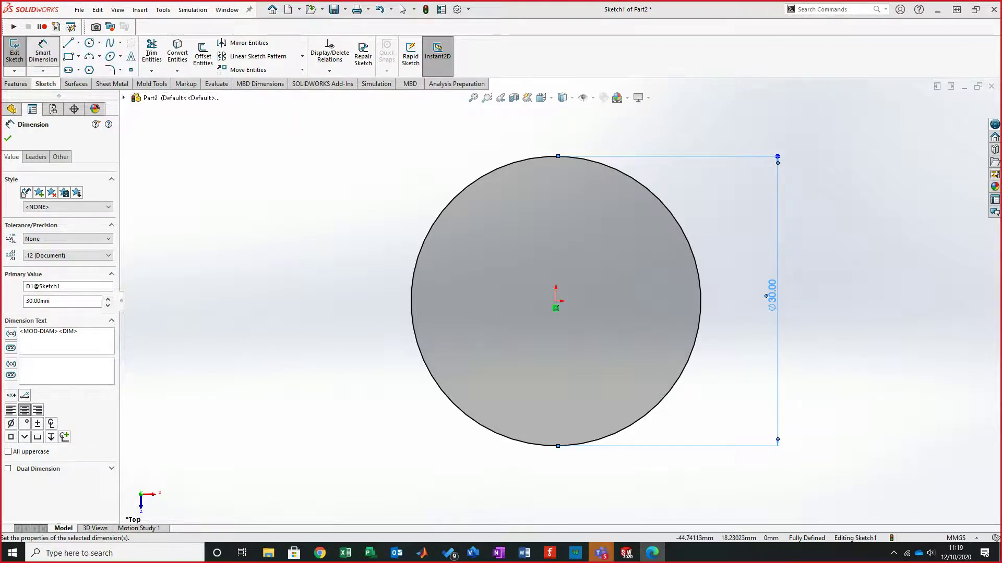
# Step: Create an extruded surface from the 30 mm circle with a blind depth of 130 mm
pyautogui.click(76, 84)
pyautogui.click(18, 56)
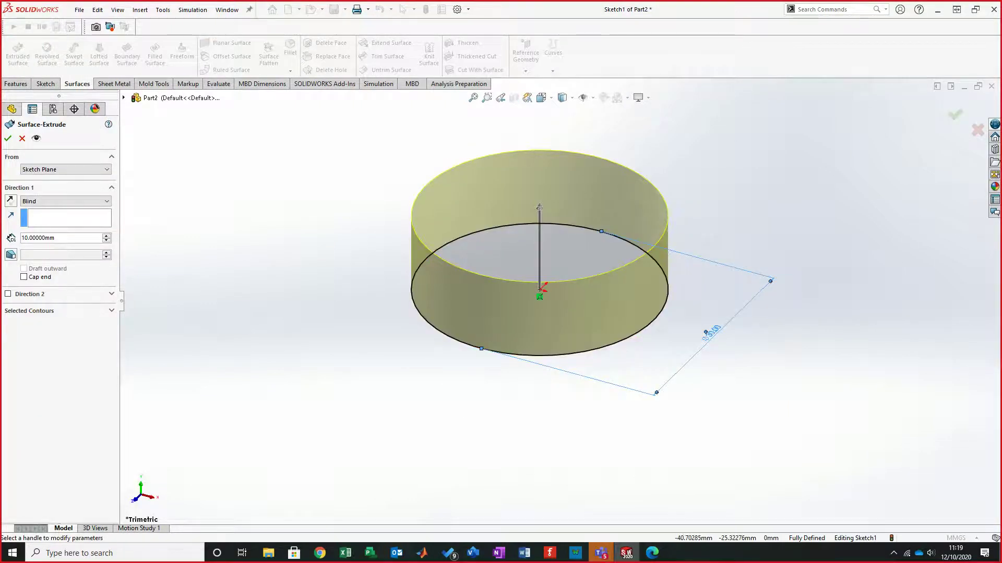
pyautogui.doubleClick(55, 238)
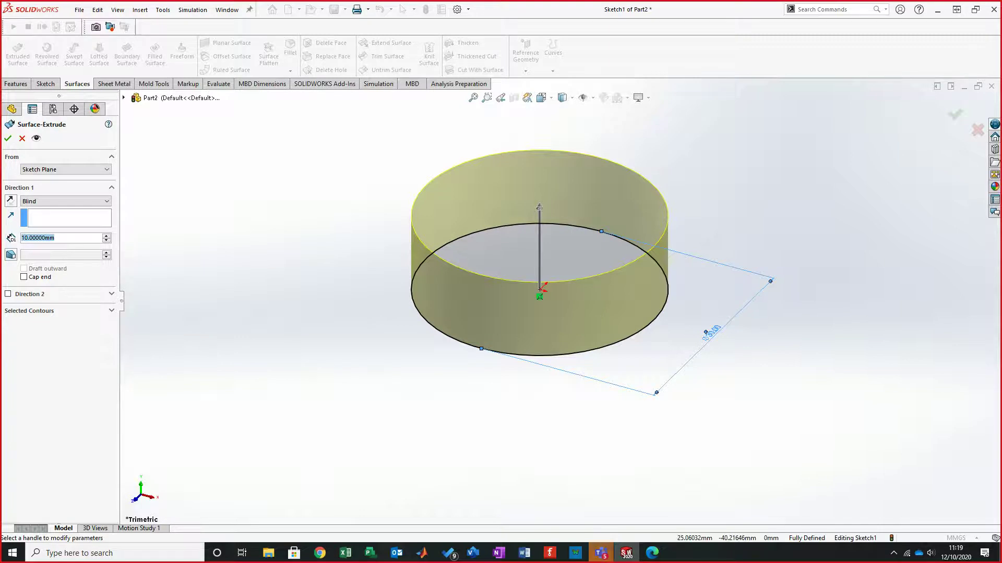
pyautogui.write('130')
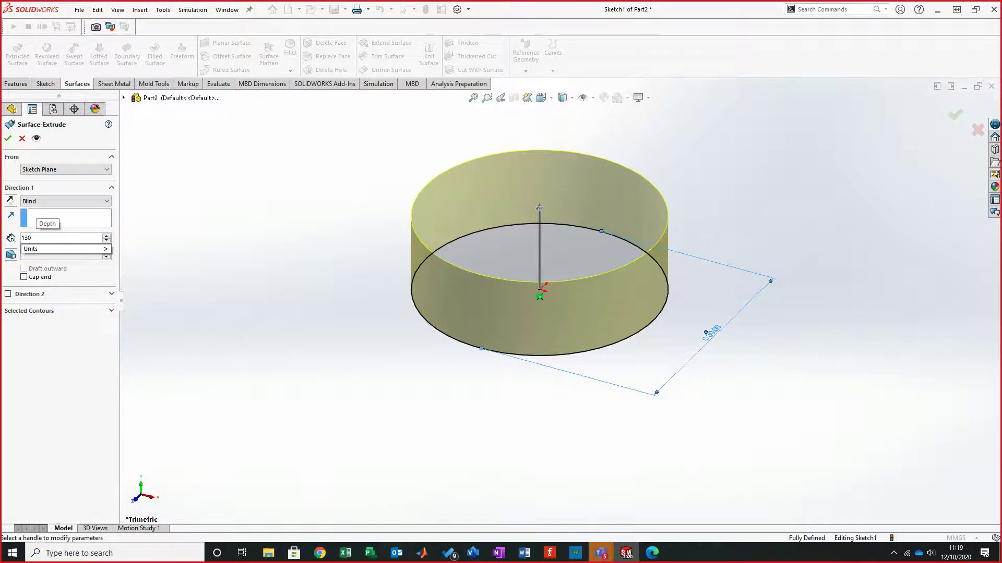
pyautogui.press('Return')
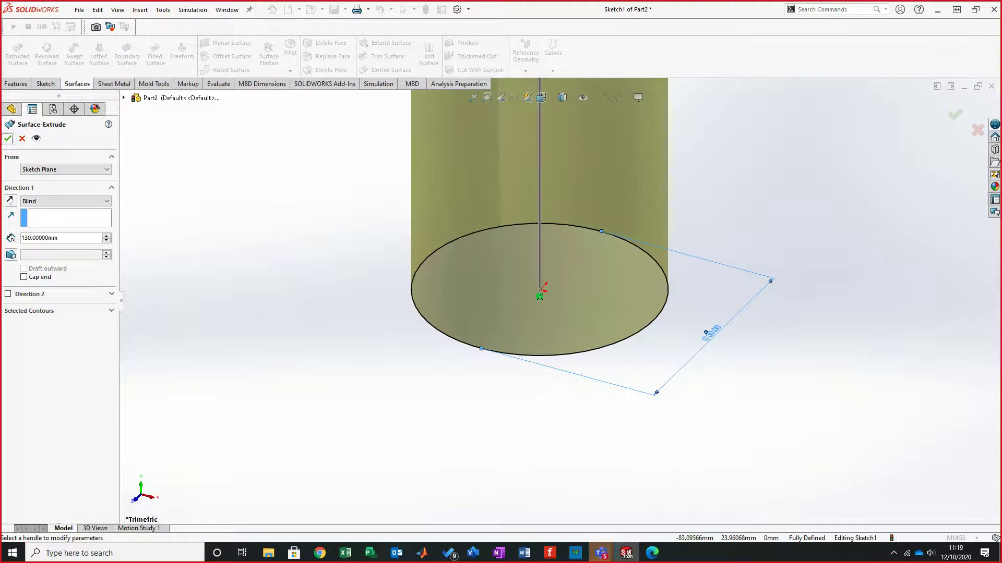
pyautogui.scroll(10, 546, 346)
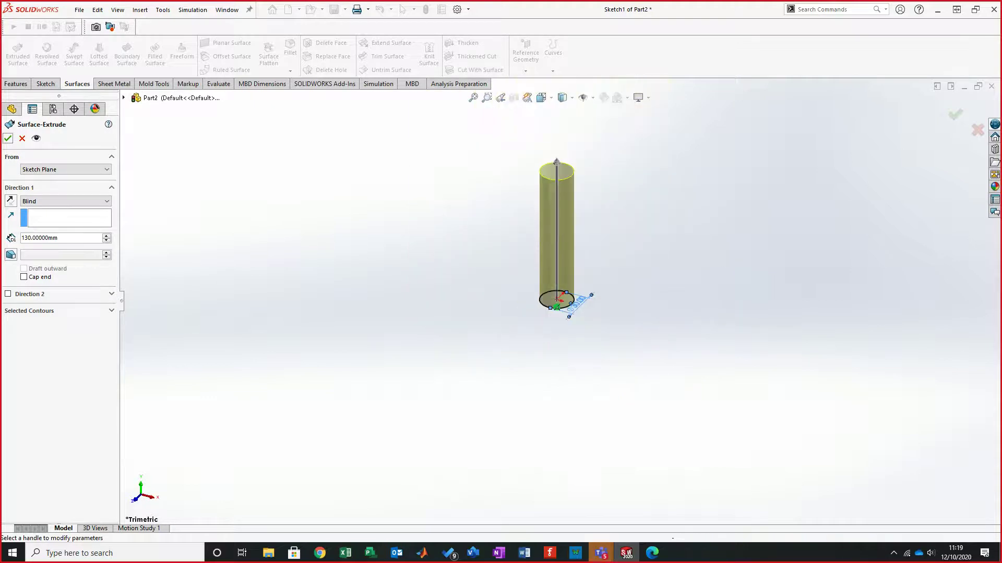
pyautogui.scroll(-5, 601, 204)
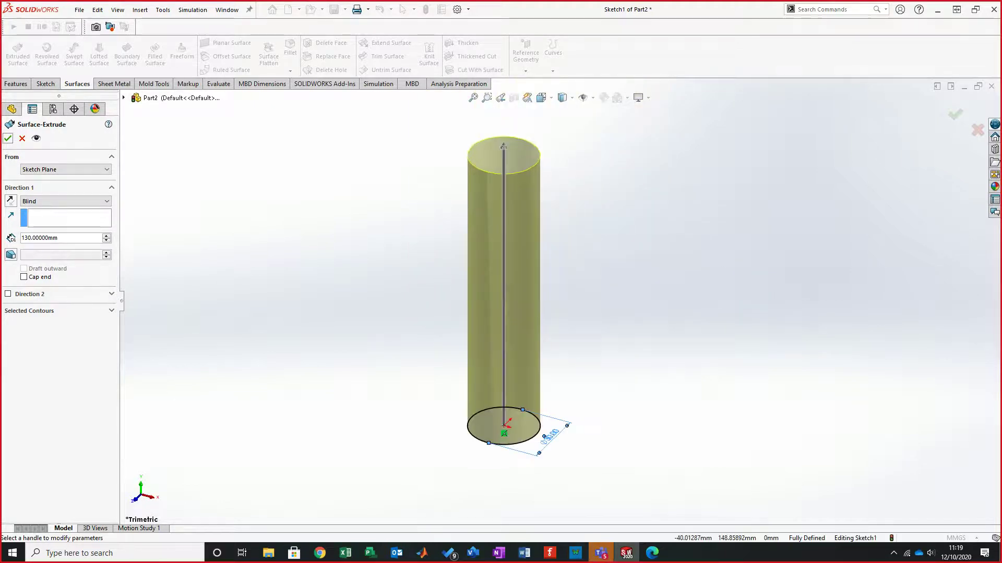
pyautogui.click(8, 138)
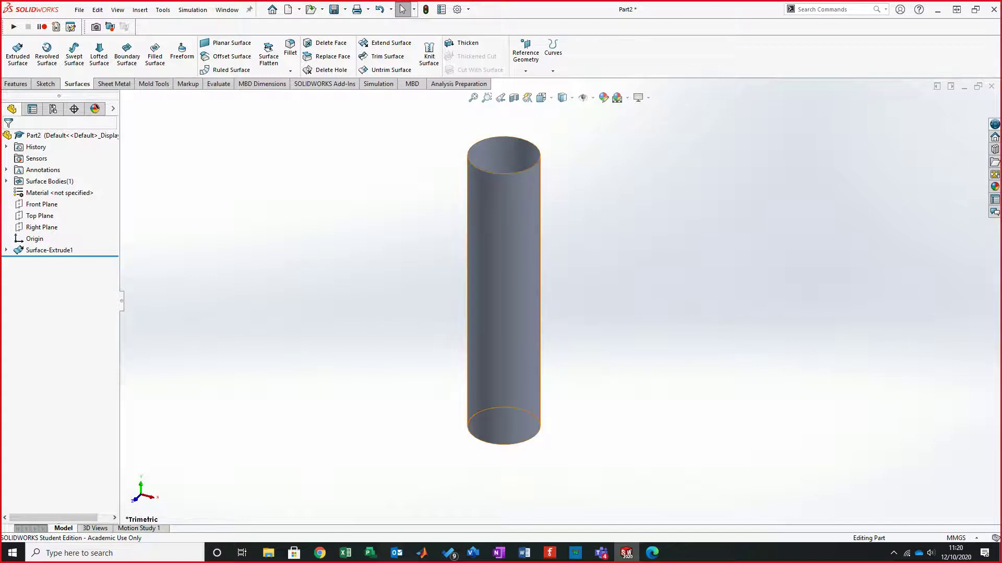
# Step: Examine the cylindrical surface's single face and its open end edges from several angles
pyautogui.click(514, 267)
pyautogui.press('Escape')
pyautogui.moveTo(514, 267); pyautogui.dragTo(589, 248, button='middle')
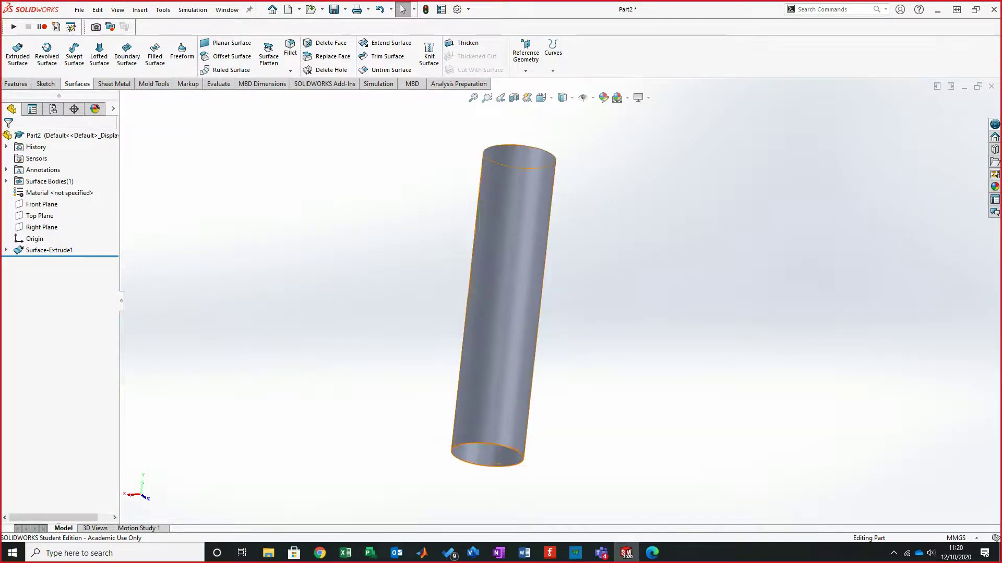
pyautogui.click(508, 448)
pyautogui.click(547, 152)
pyautogui.moveTo(547, 156); pyautogui.dragTo(371, 195, button='middle')
pyautogui.click(413, 224)
pyautogui.click(495, 245)
pyautogui.click(417, 246)
pyautogui.moveTo(418, 245); pyautogui.dragTo(455, 254, button='middle')
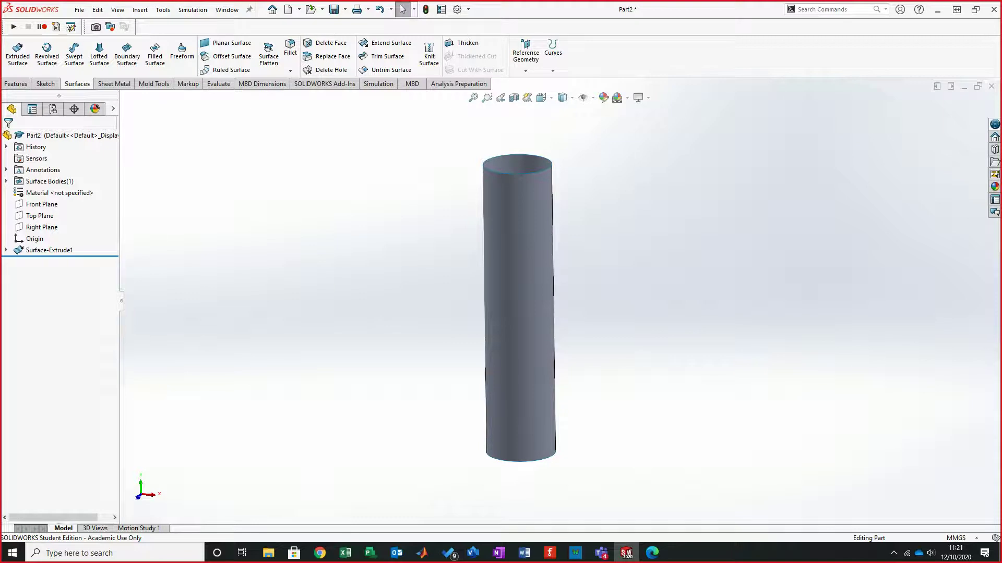
pyautogui.moveTo(519, 308); pyautogui.dragTo(527, 317, button='middle')
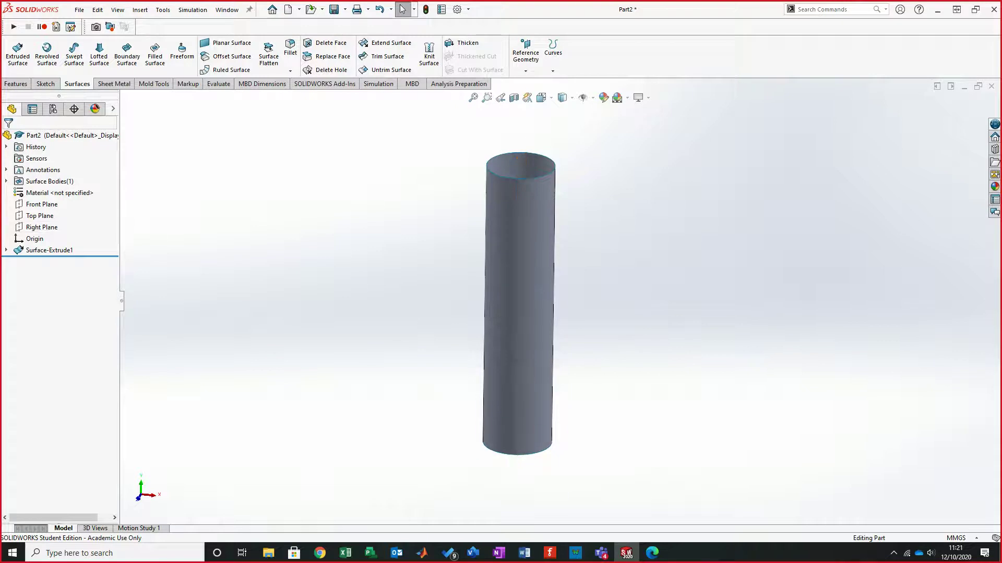
# Step: Start a sketch on the Right Plane and orient the view normal to it
pyautogui.click(42, 227)
pyautogui.click(46, 84)
pyautogui.click(15, 51)
pyautogui.rightClick(45, 227)
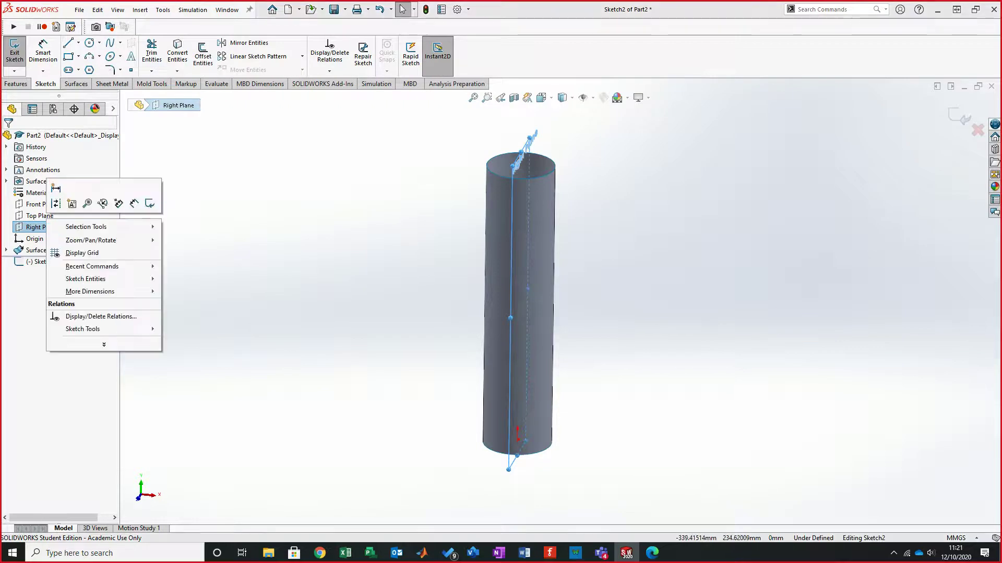
pyautogui.click(56, 188)
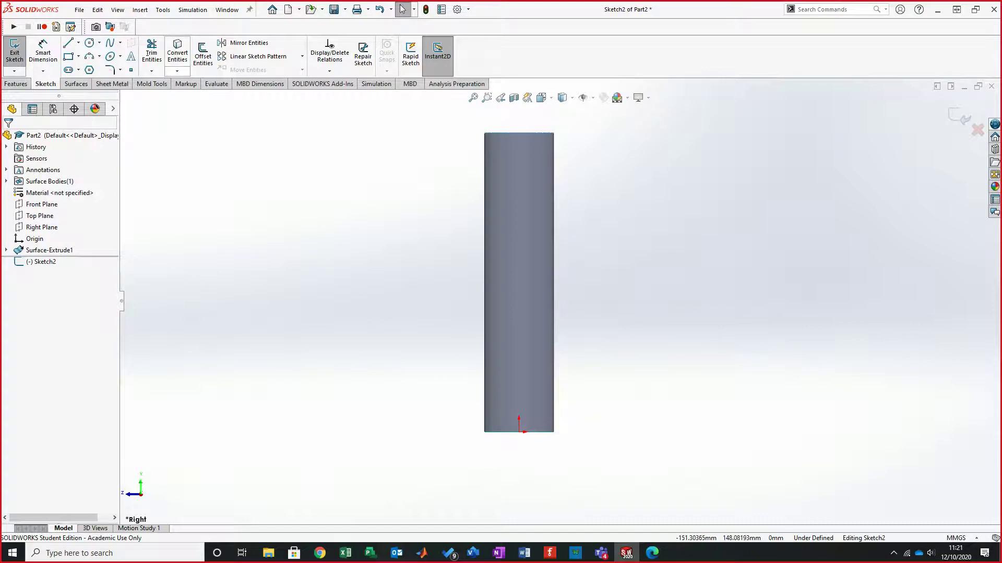
# Step: Create intersection curves in the sketch where the cylindrical face crosses the Right Plane
pyautogui.click(177, 71)
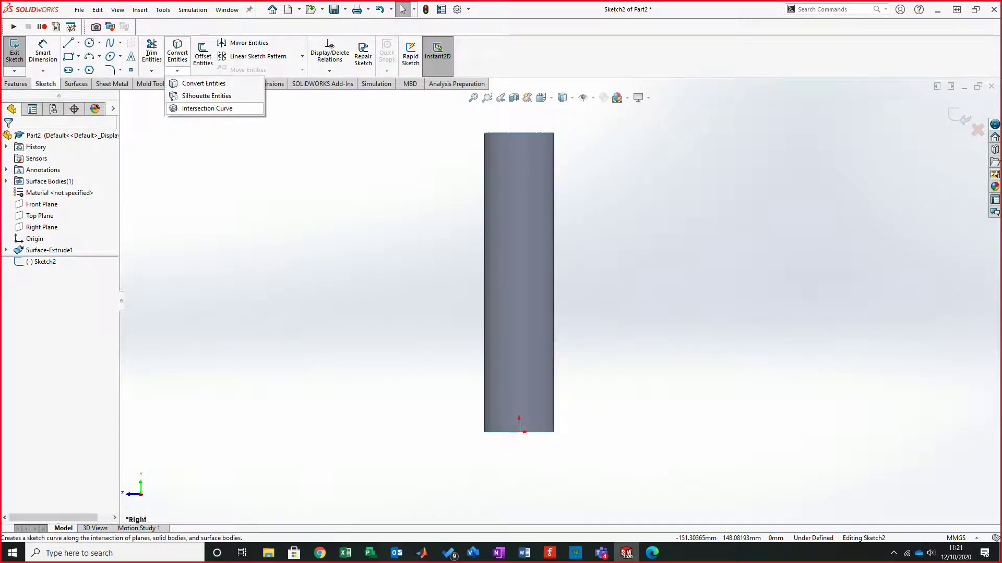
pyautogui.click(207, 108)
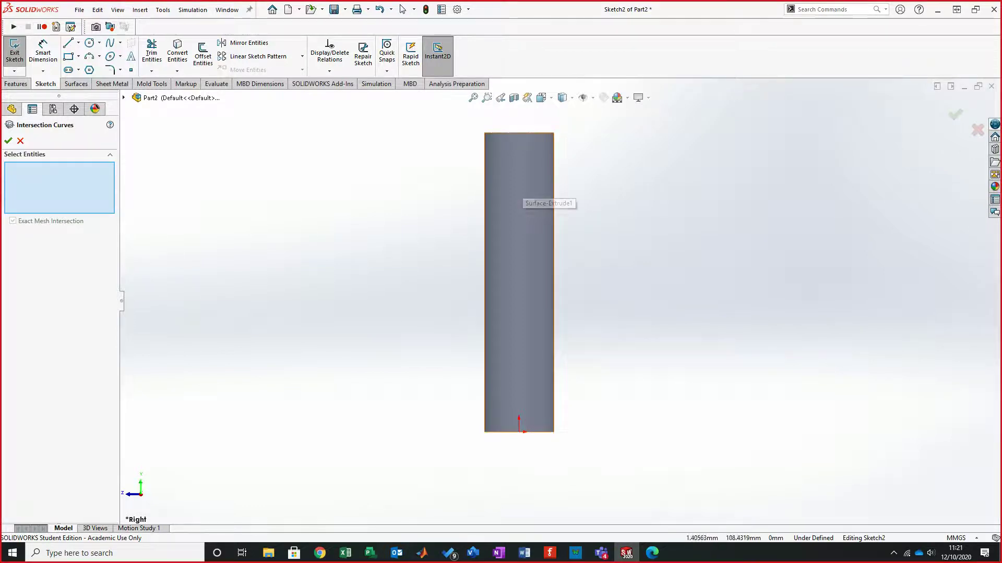
pyautogui.click(522, 180)
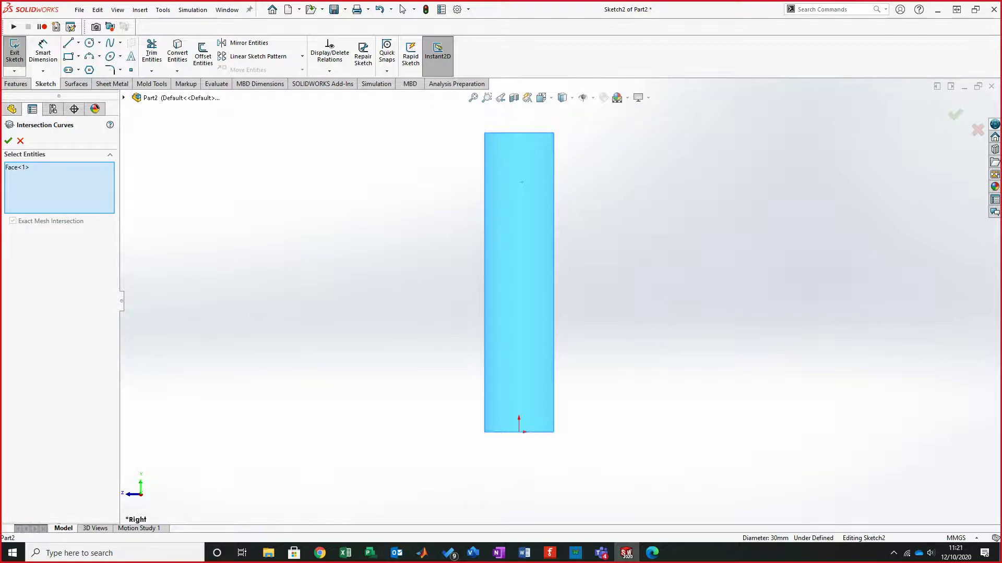
pyautogui.click(8, 141)
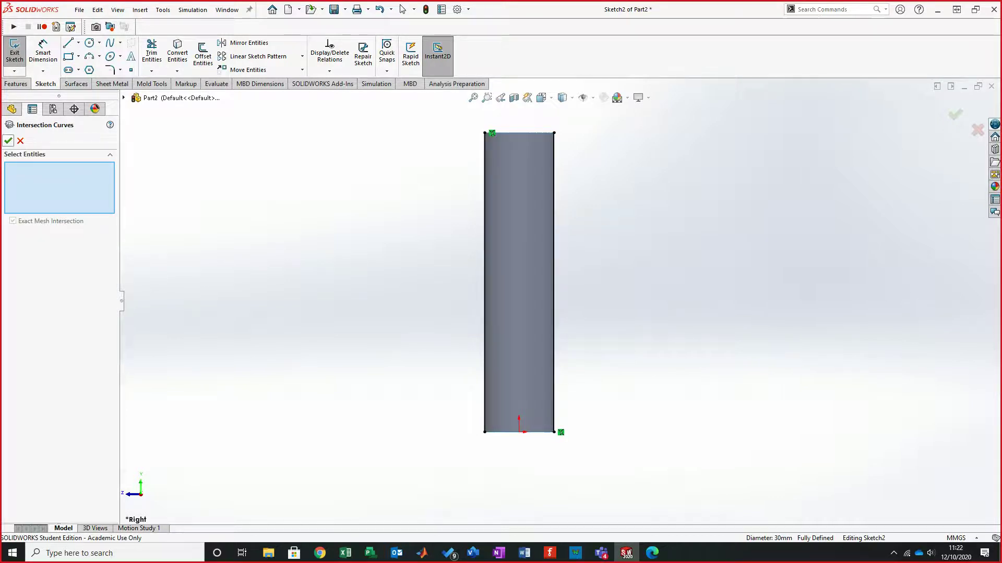
pyautogui.click(9, 141)
# Step: Close the profile with 30 mm horizontal lines joining the upper and lower ends of the two intersection curves
pyautogui.moveTo(386, 250); pyautogui.dragTo(542, 322, button='middle')
pyautogui.scroll(-2, 548, 316)
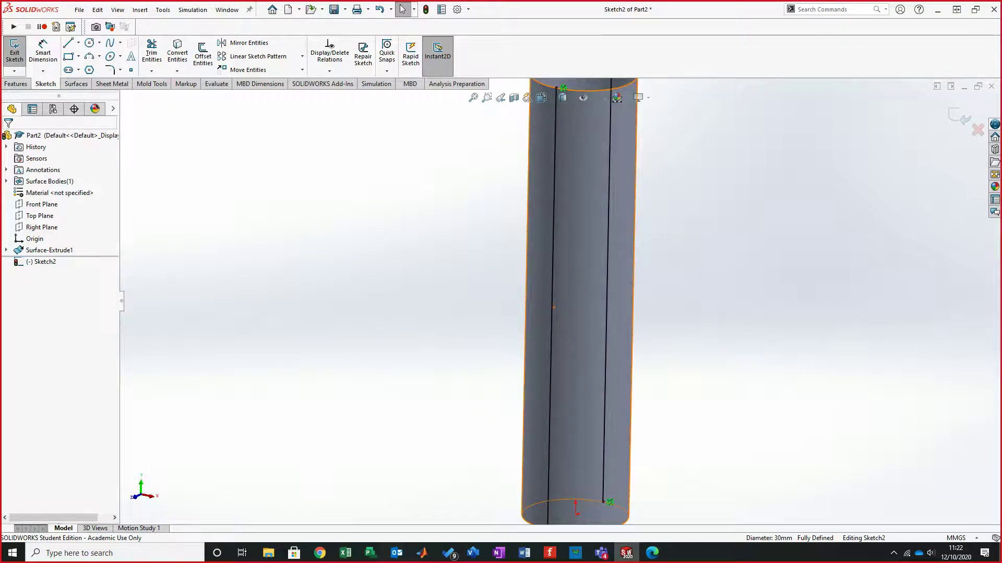
pyautogui.scroll(3, 553, 307)
pyautogui.moveTo(553, 308); pyautogui.dragTo(566, 265, button='middle')
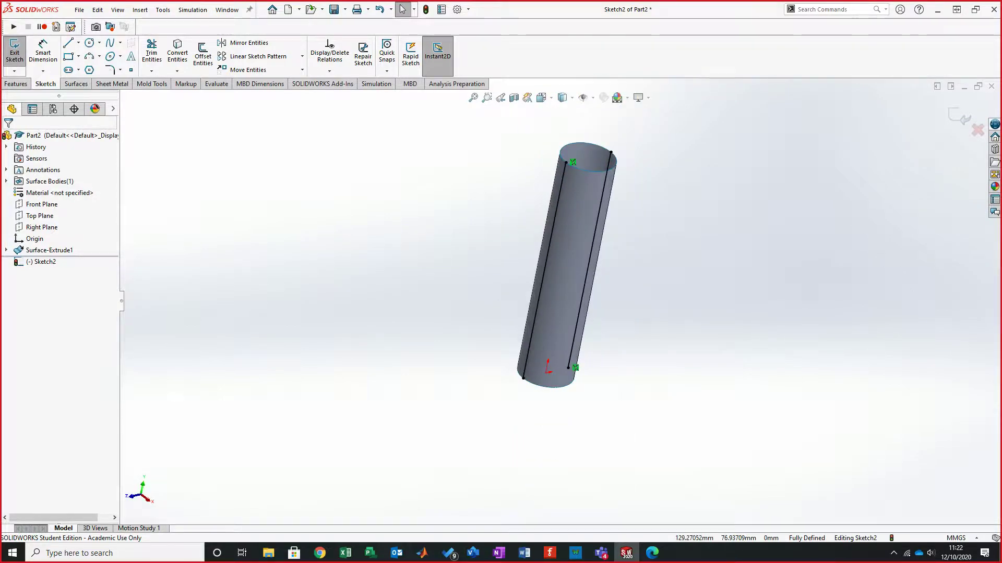
pyautogui.hotkey('ctrl', '4')
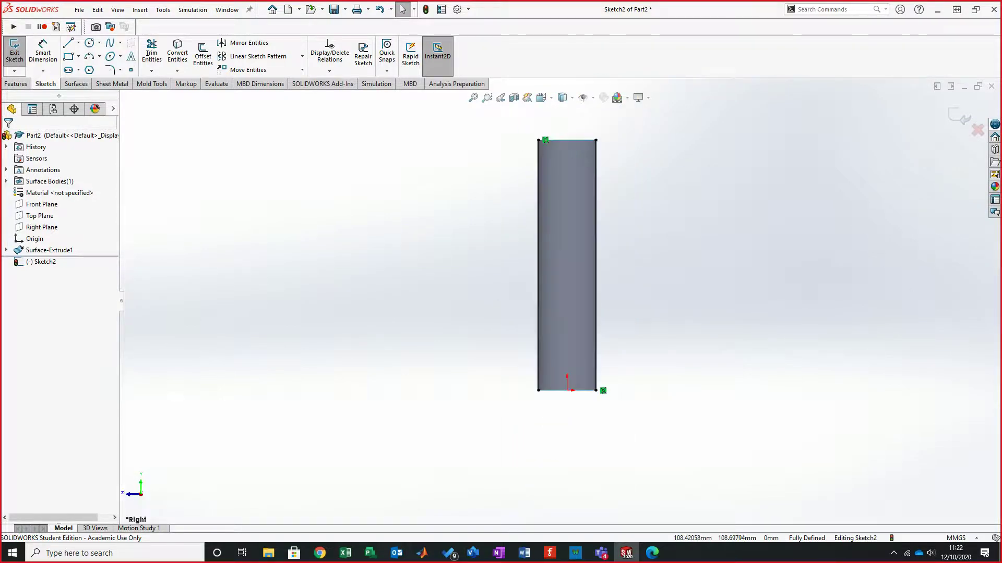
pyautogui.click(69, 42)
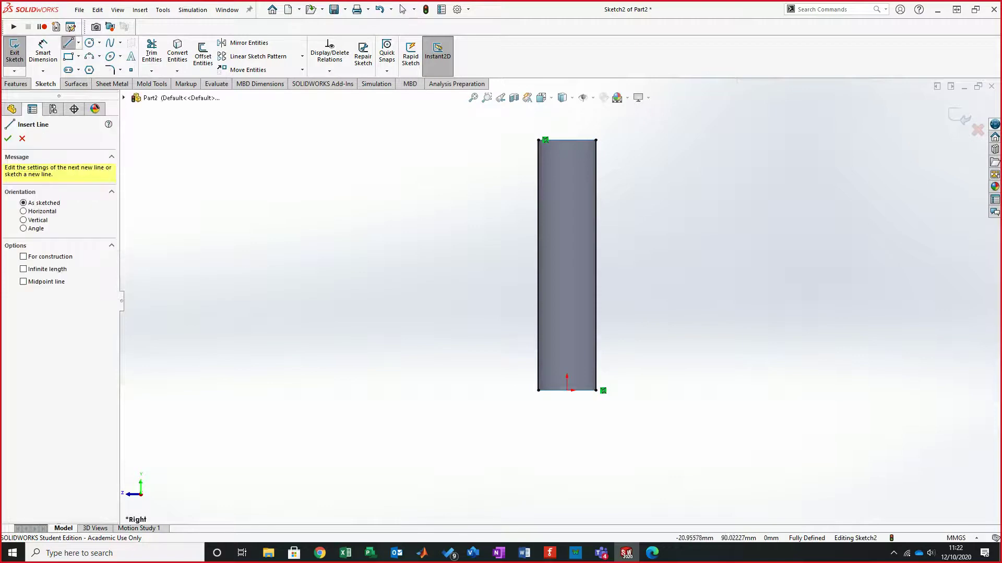
pyautogui.click(538, 140)
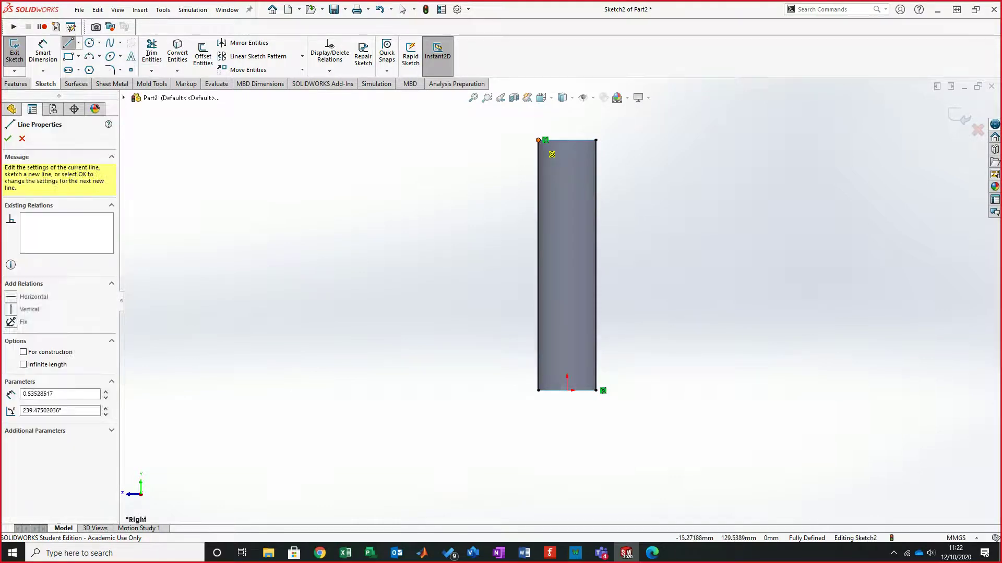
pyautogui.click(595, 140)
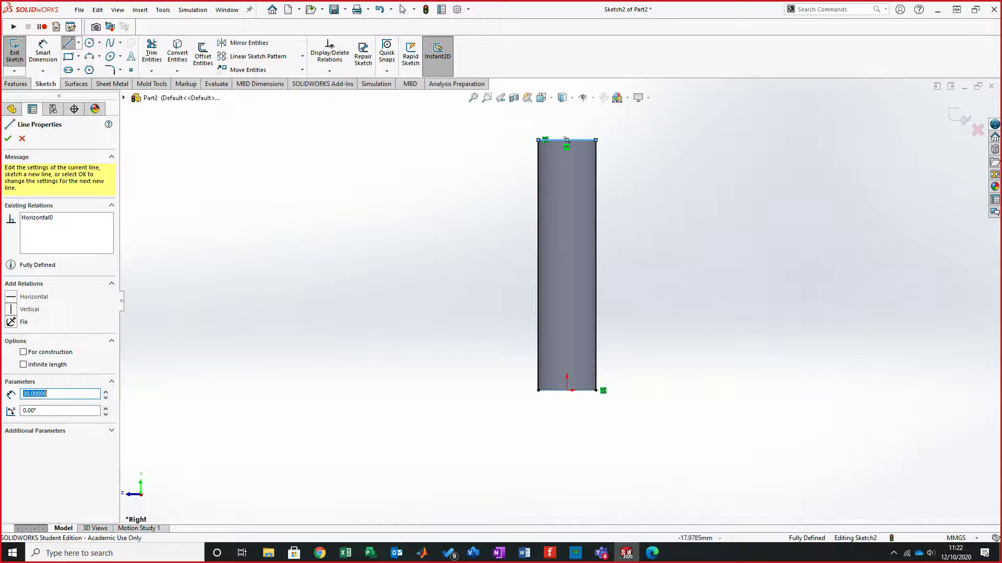
pyautogui.click(538, 390)
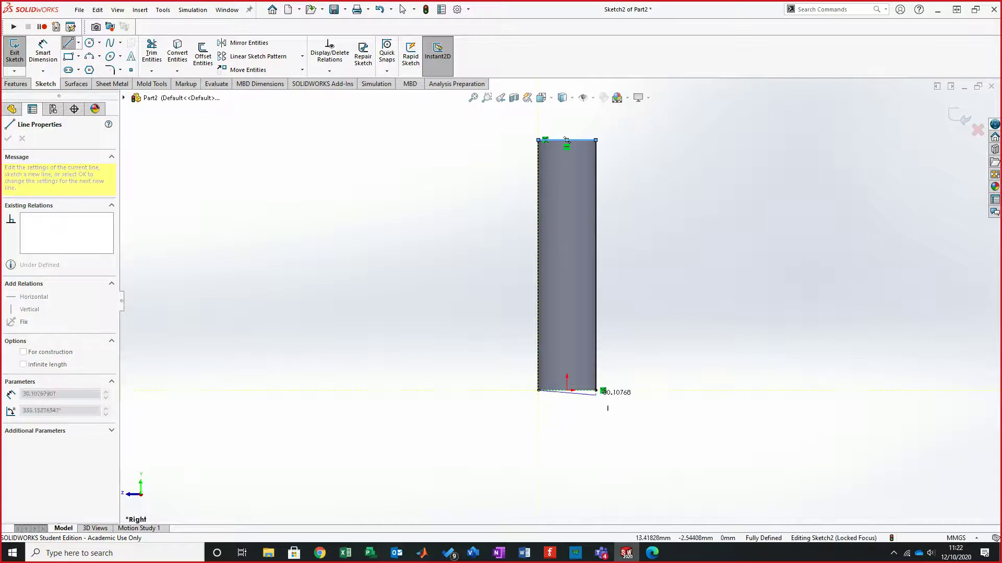
pyautogui.click(595, 390)
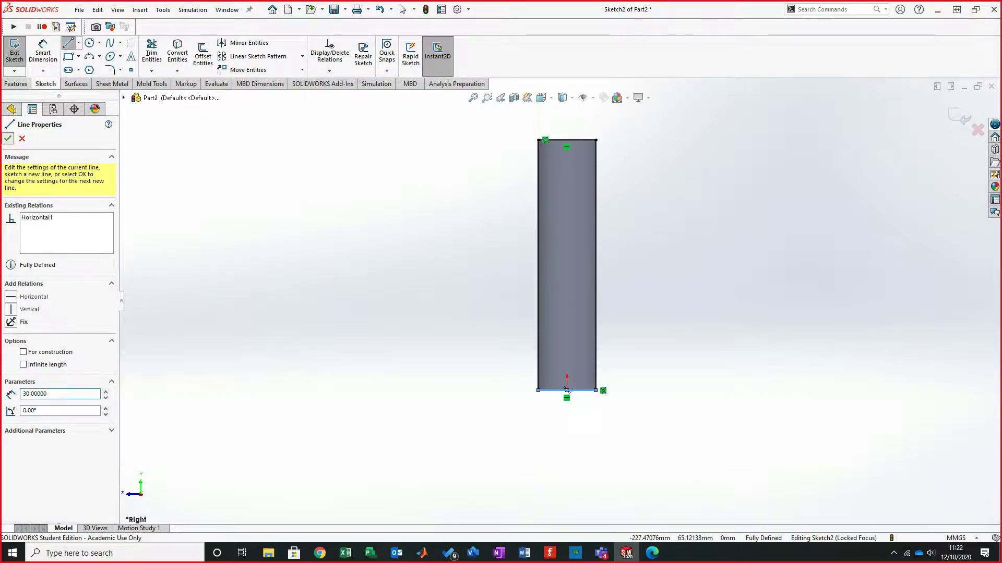
pyautogui.click(8, 139)
pyautogui.moveTo(543, 282)
pyautogui.mouseDown(button='middle')
pyautogui.moveTo(600, 295)
pyautogui.moveTo(543, 291)
pyautogui.mouseUp(button='middle')
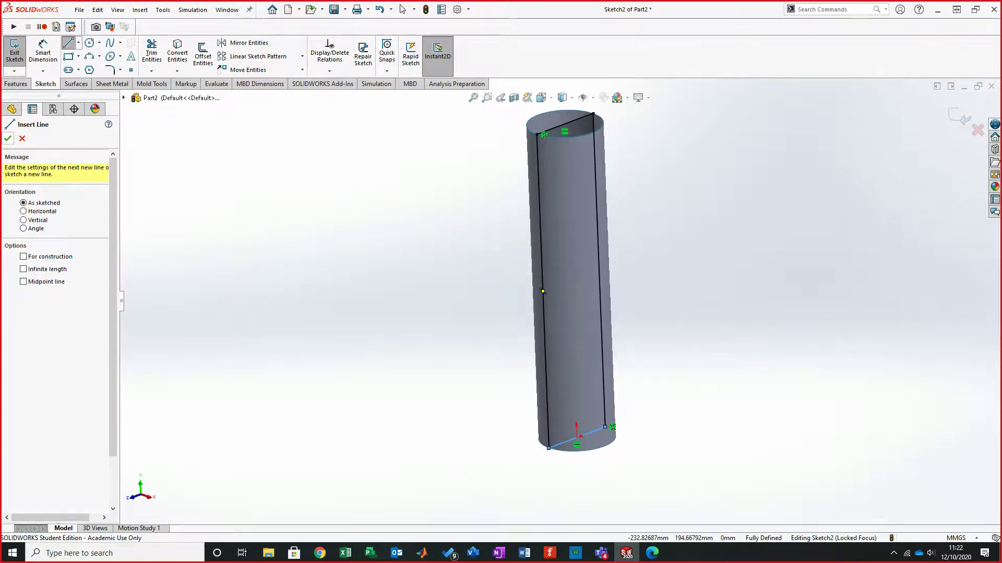
pyautogui.press('Escape')
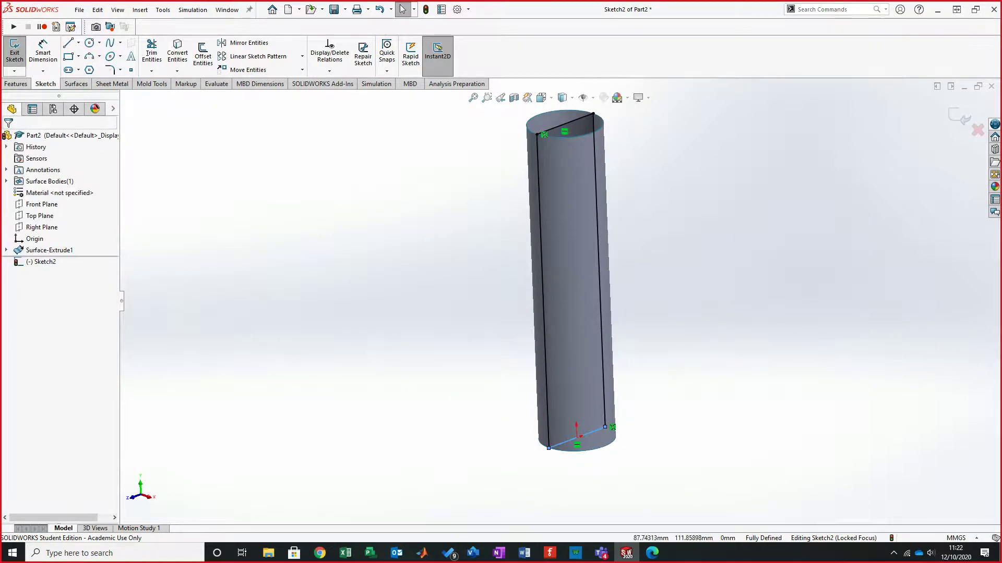
# Step: Exit the closed rectangular sketch on the Right Plane
pyautogui.moveTo(570, 282)
pyautogui.mouseDown(button='middle')
pyautogui.moveTo(580, 300)
pyautogui.moveTo(559, 291)
pyautogui.mouseUp(button='middle')
pyautogui.click(959, 116)
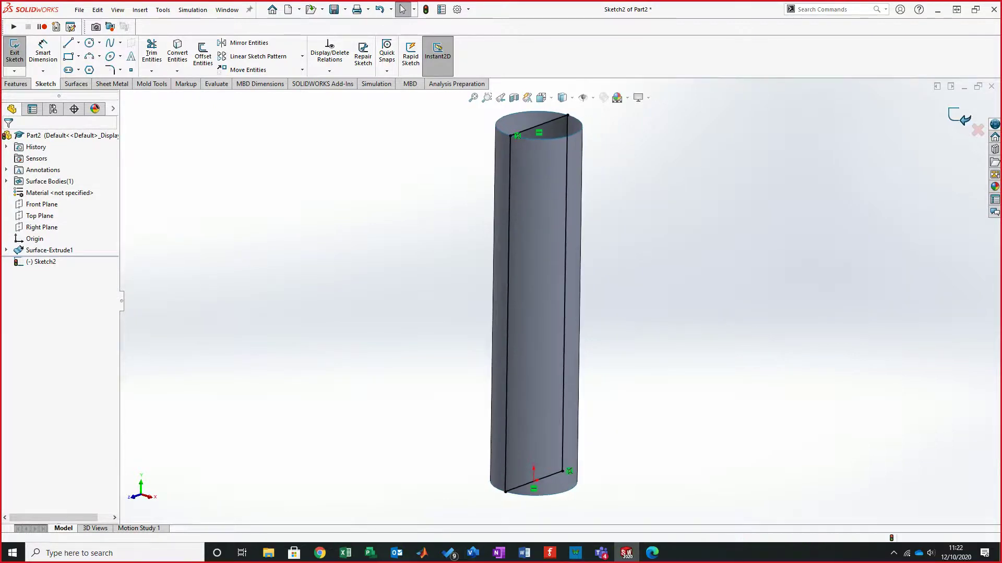
pyautogui.press('Escape')
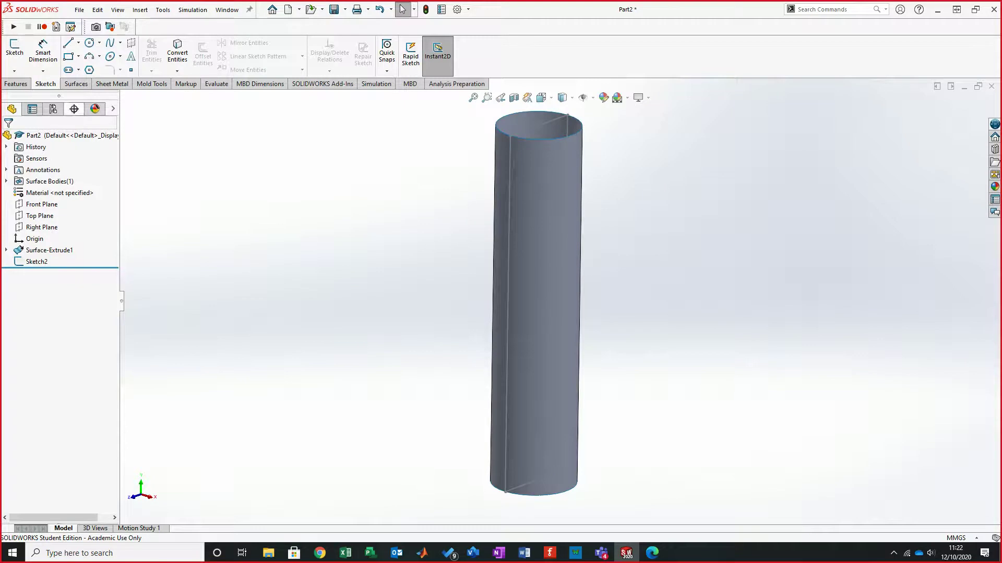
# Step: Split the cylindrical face with a projection-type split line using the rectangular sketch on the Right Plane
pyautogui.click(17, 84)
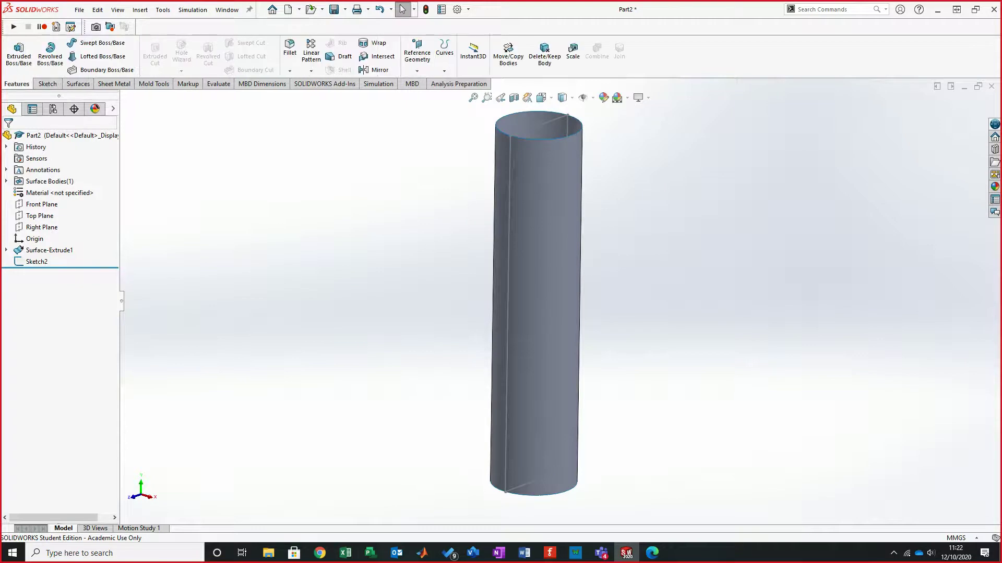
pyautogui.click(444, 71)
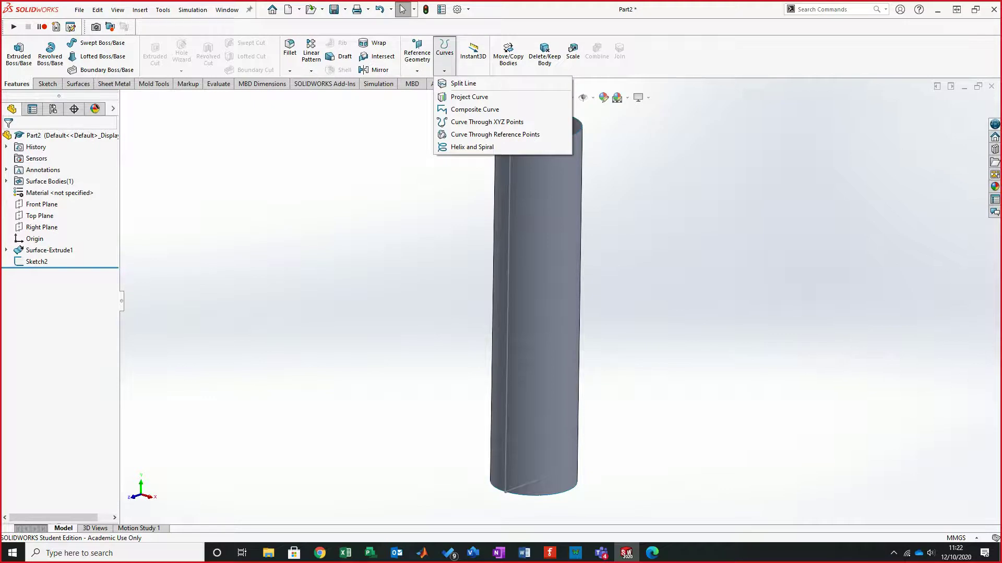
pyautogui.click(464, 84)
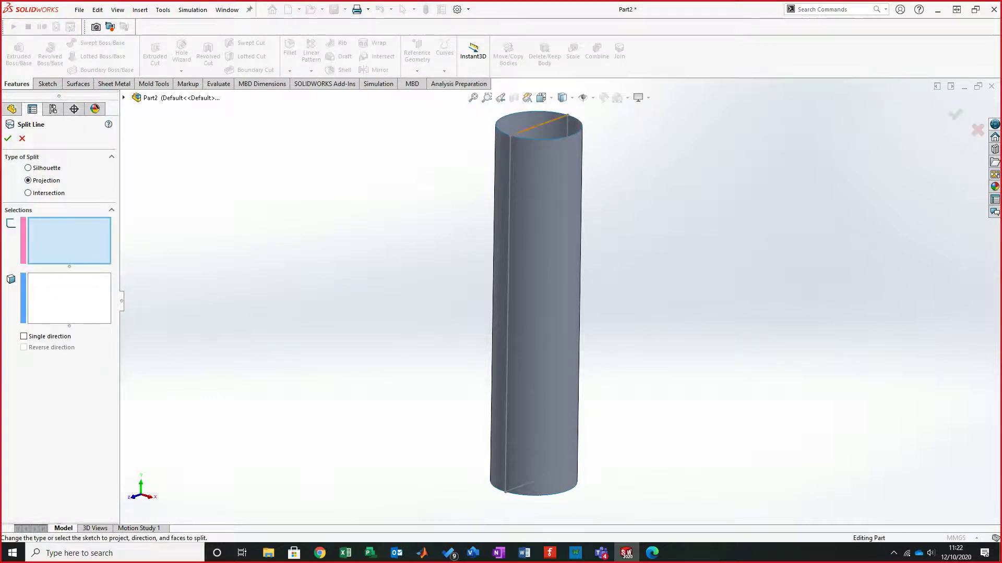
pyautogui.click(540, 125)
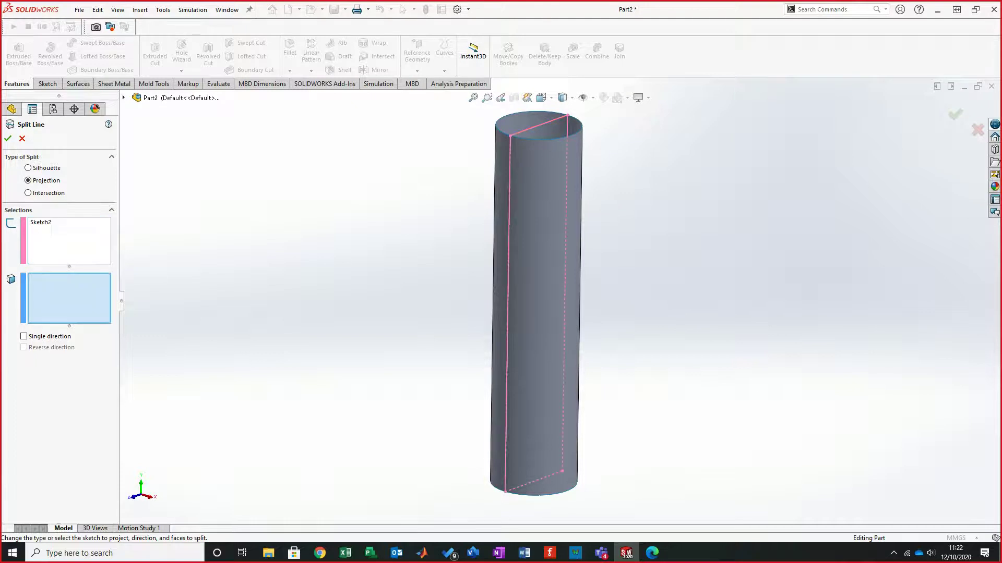
pyautogui.click(548, 209)
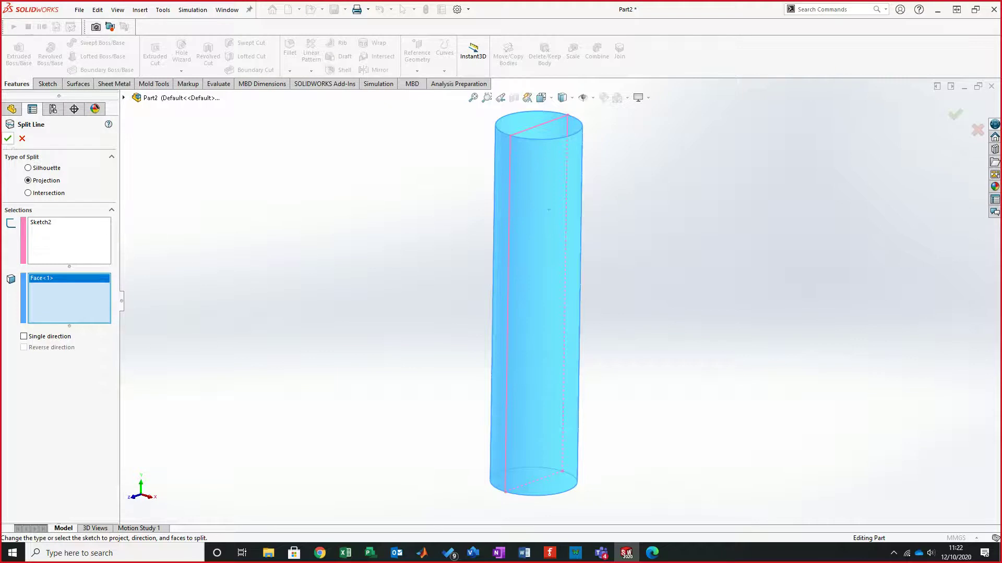
pyautogui.click(8, 139)
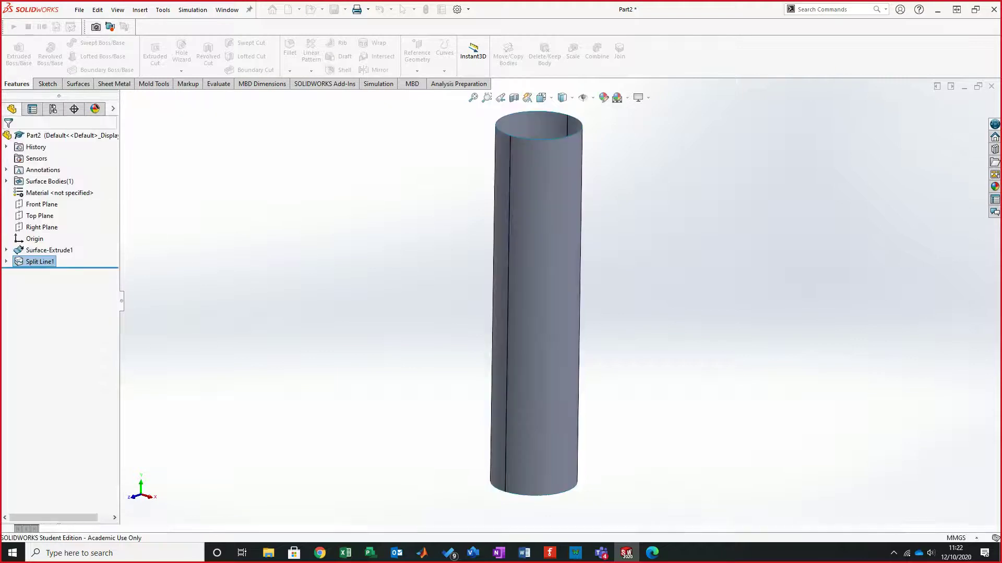
pyautogui.moveTo(532, 308); pyautogui.dragTo(558, 318, button='middle')
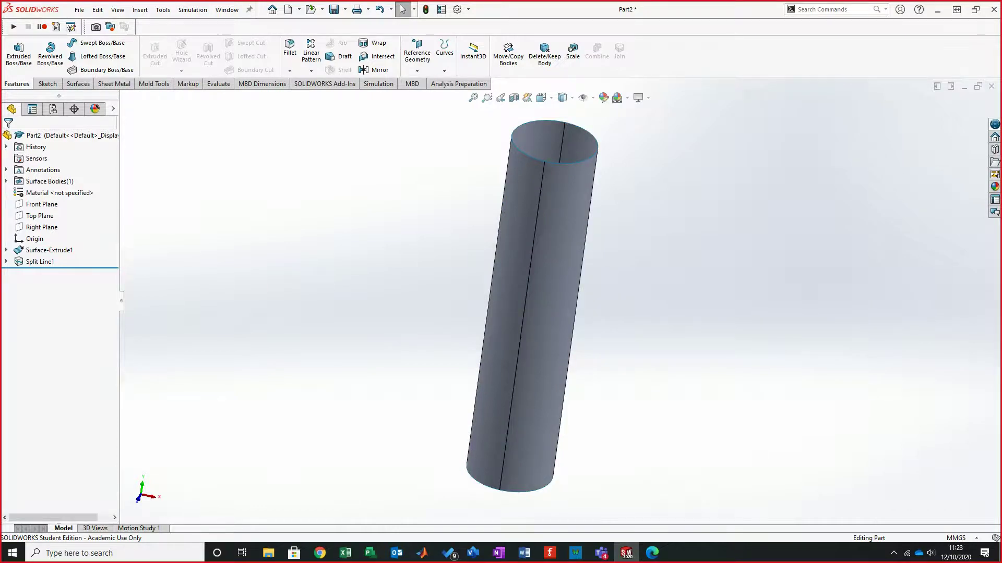
# Step: Examine the split halves of the cylindrical surface, checking the separate faces and their end edges
pyautogui.click(565, 229)
pyautogui.click(514, 222)
pyautogui.click(428, 235)
pyautogui.moveTo(427, 234); pyautogui.dragTo(470, 405, button='middle')
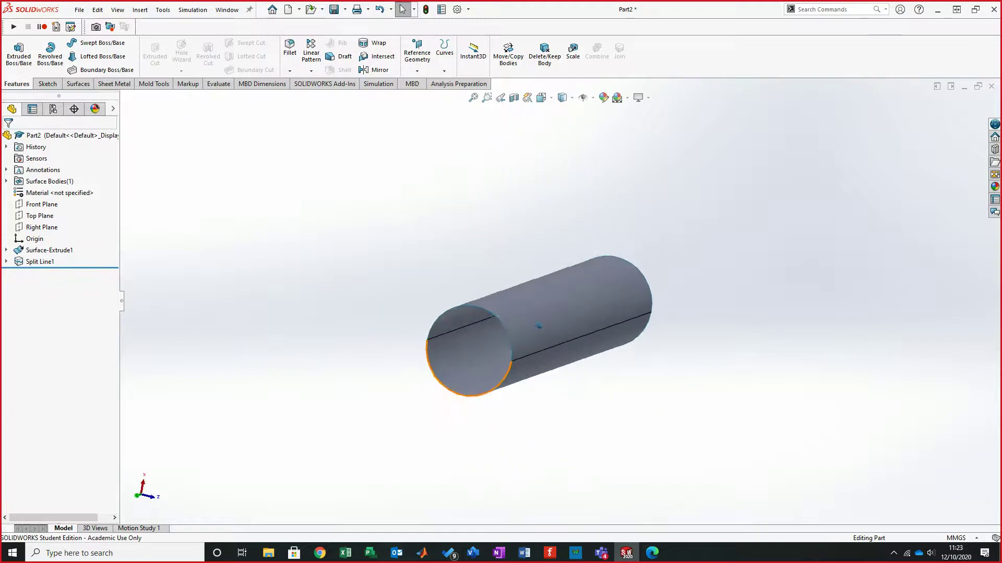
pyautogui.scroll(-8, 538, 328)
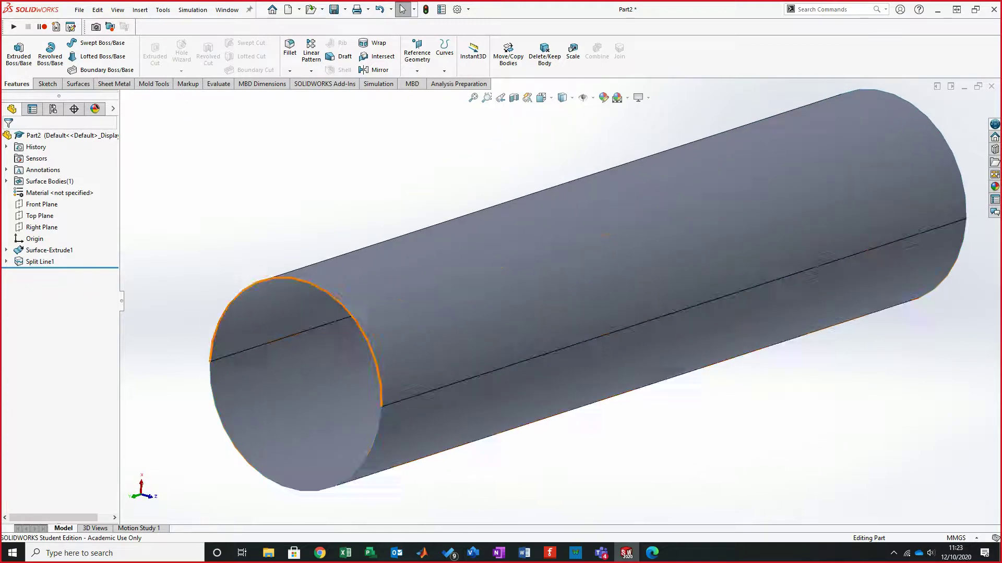
pyautogui.click(370, 361)
pyautogui.click(380, 361)
pyautogui.click(373, 360)
pyautogui.click(374, 356)
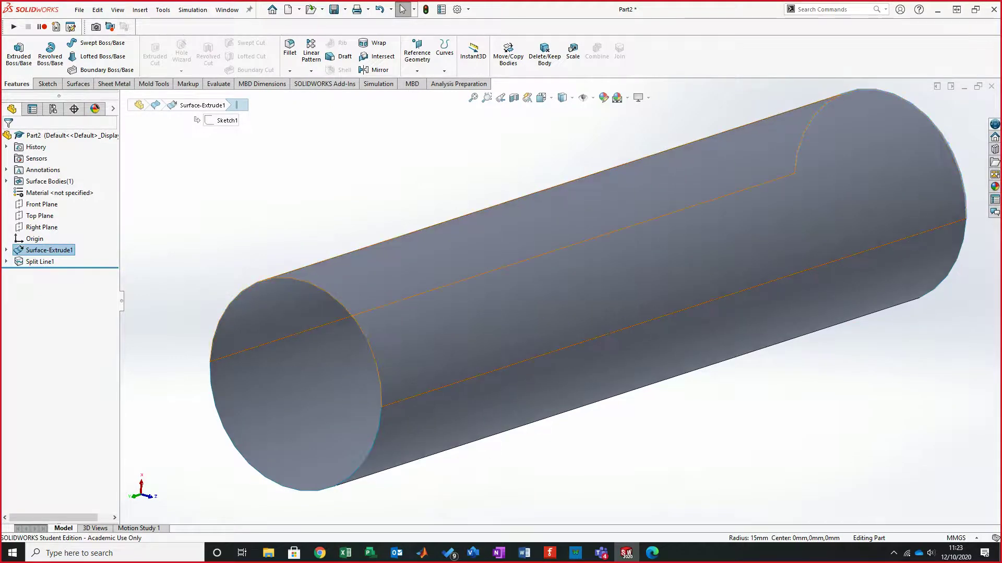
pyautogui.click(893, 242)
pyautogui.click(257, 347)
pyautogui.press('Escape')
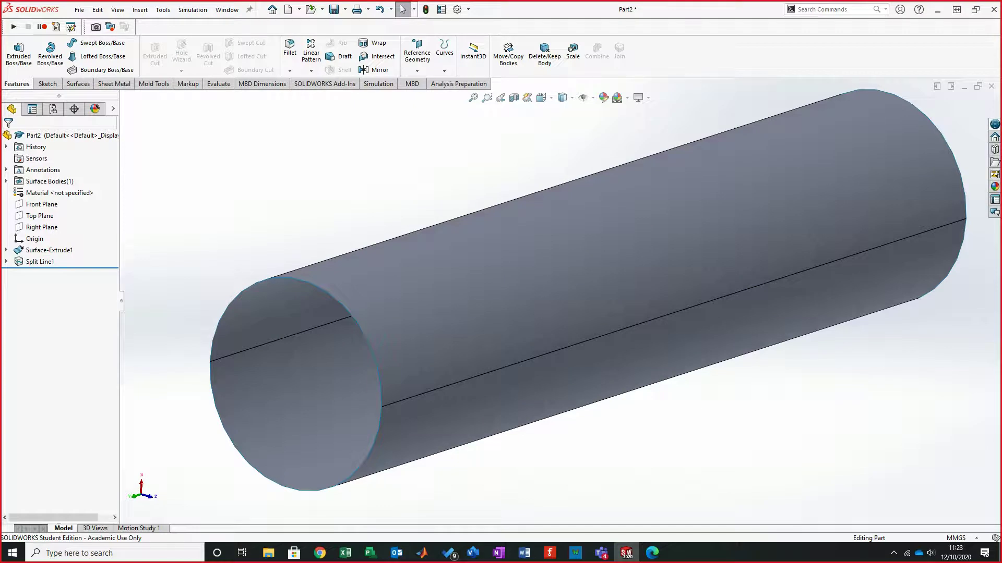
# Step: Start a Freeform surface feature and choose one half of the split cylindrical face as the face to deform
pyautogui.moveTo(569, 272); pyautogui.dragTo(519, 262, button='middle')
pyautogui.scroll(2, 519, 263)
pyautogui.scroll(-1, 519, 262)
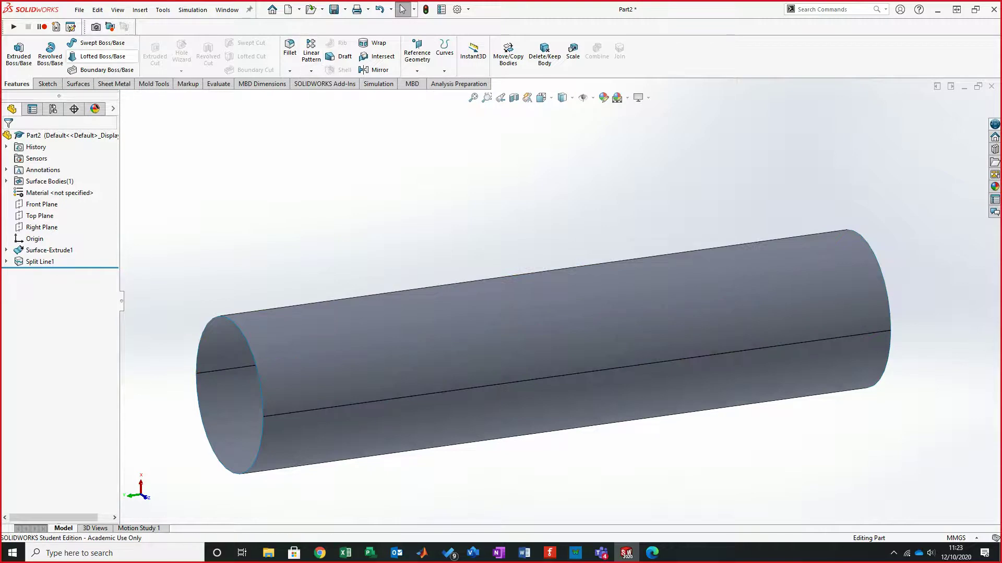
pyautogui.click(79, 84)
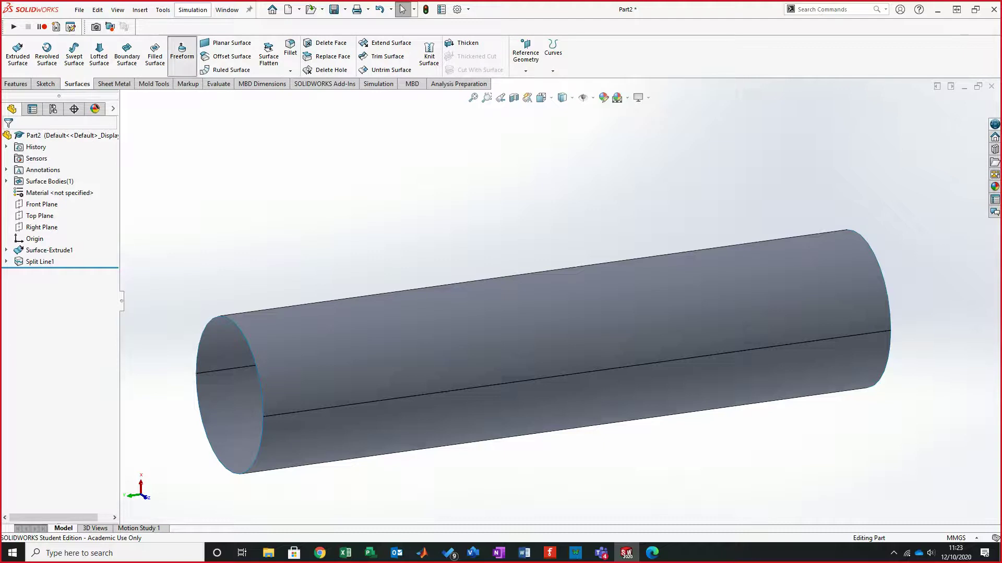
pyautogui.click(181, 53)
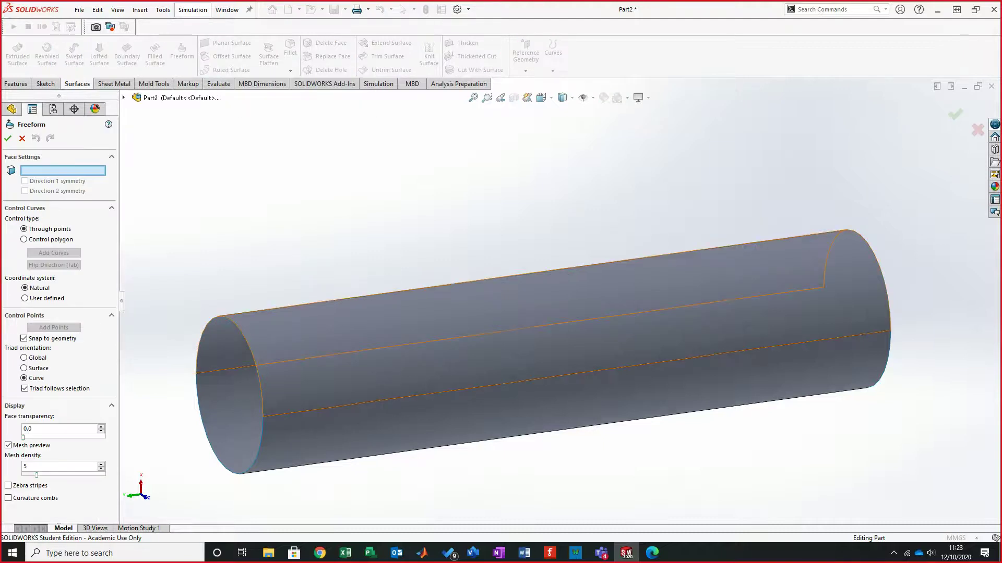
pyautogui.click(356, 351)
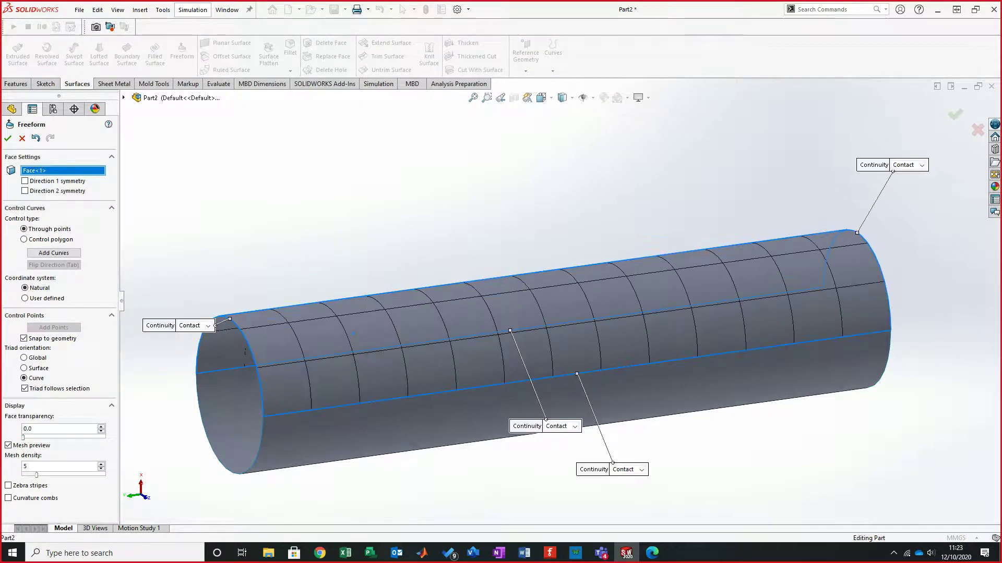
pyautogui.moveTo(353, 333); pyautogui.dragTo(319, 334, button='middle')
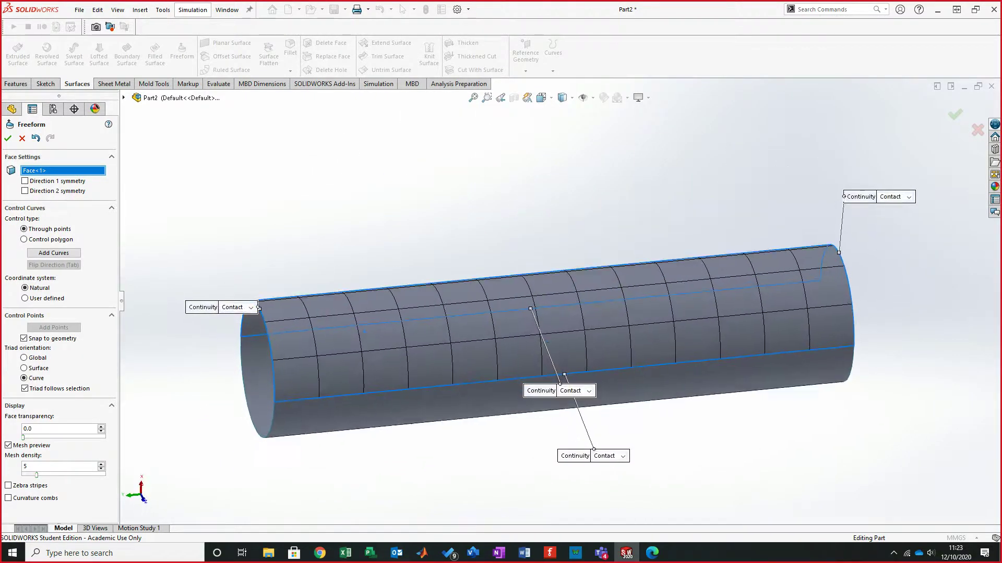
# Step: Consult the control point positioning instructions in "4 - Working with Freeform.pdf", and return to the Freeform feature in SOLIDWORKS
pyautogui.moveTo(0, 137); pyautogui.dragTo(466, 0)
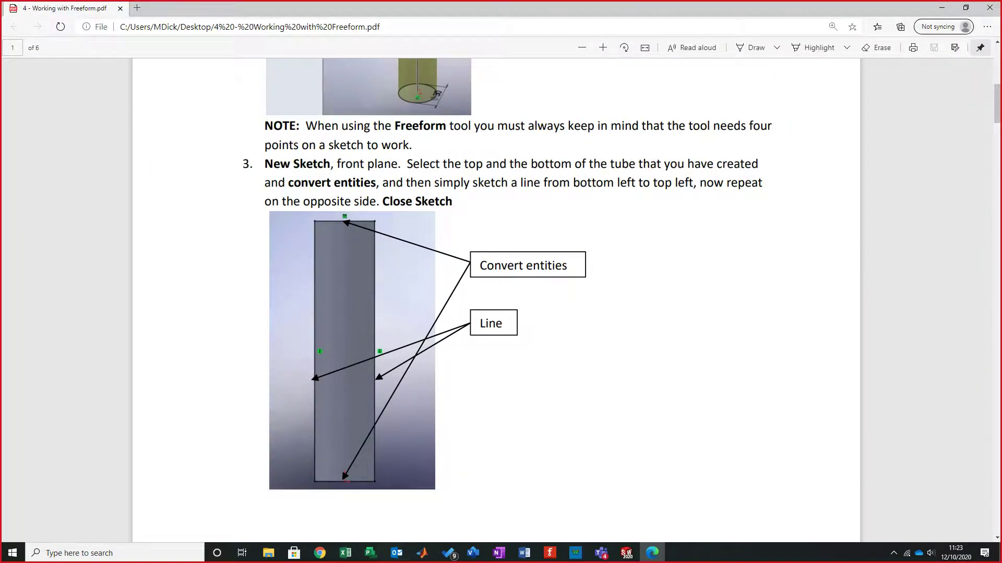
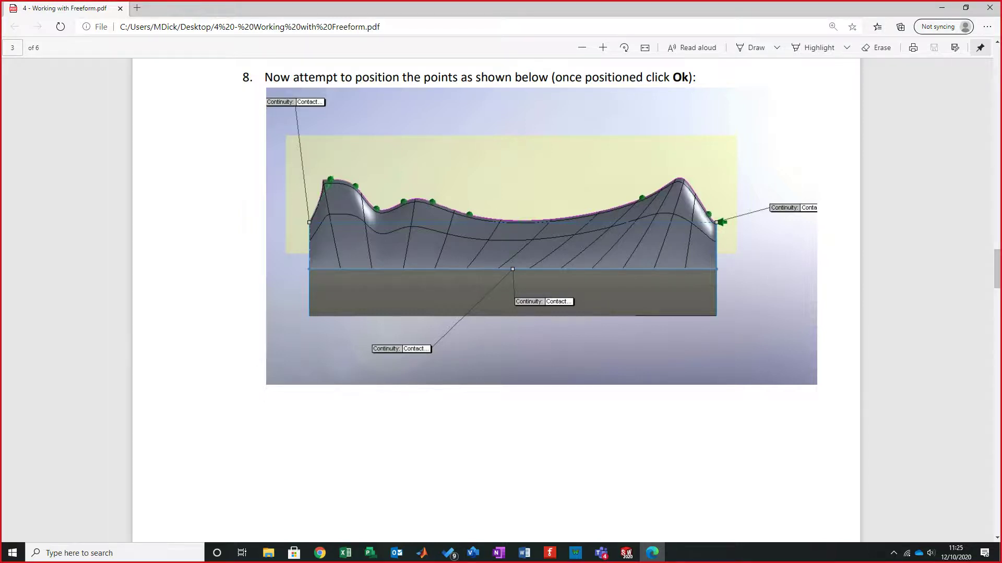
pyautogui.hotkey('alt', 'Tab')
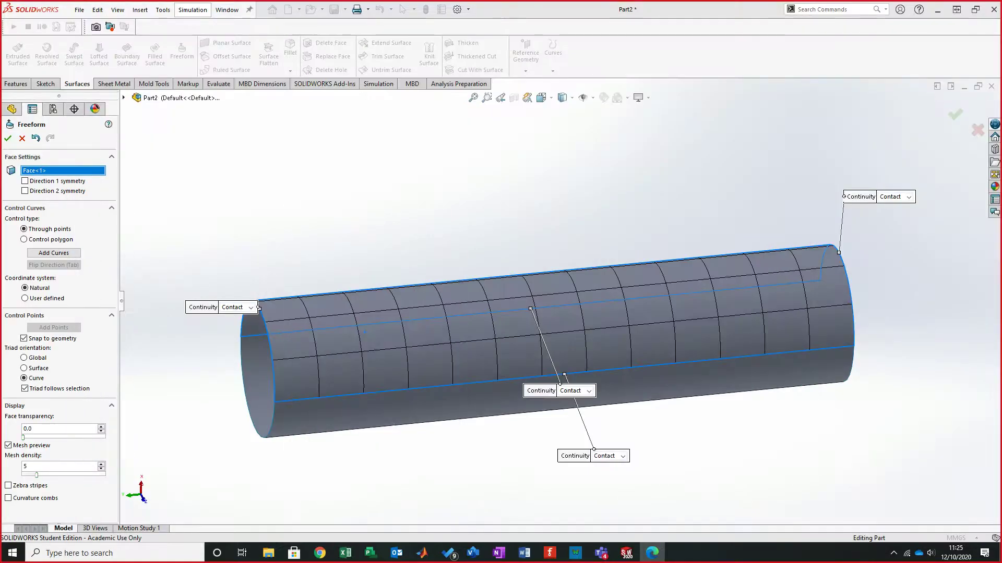
pyautogui.press('super+d')
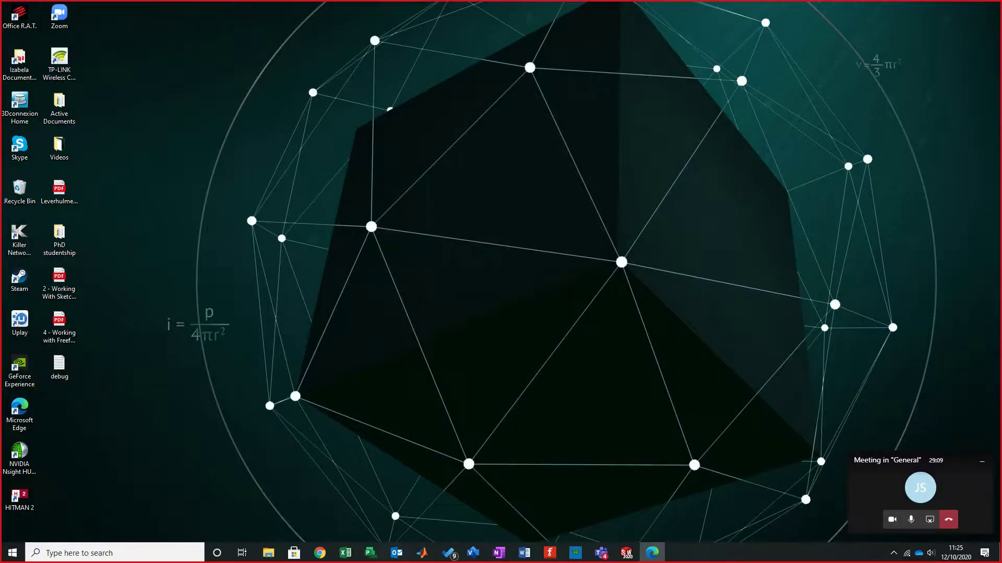
pyautogui.click(891, 476)
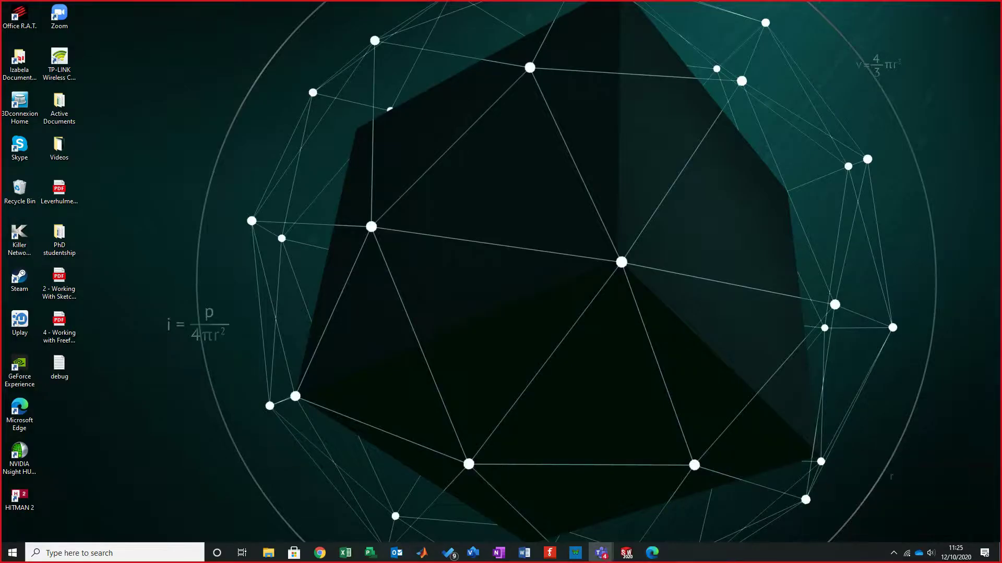
pyautogui.click(626, 553)
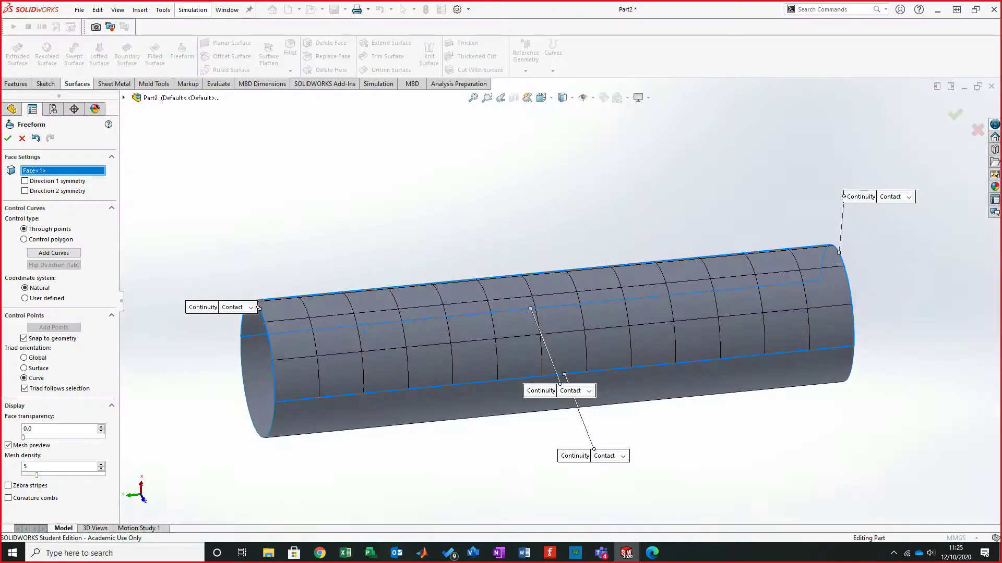
# Step: Try to add a lengthwise control curve at the outer silhouette of the half face, working in the Front view
pyautogui.moveTo(566, 376); pyautogui.dragTo(535, 345, button='middle')
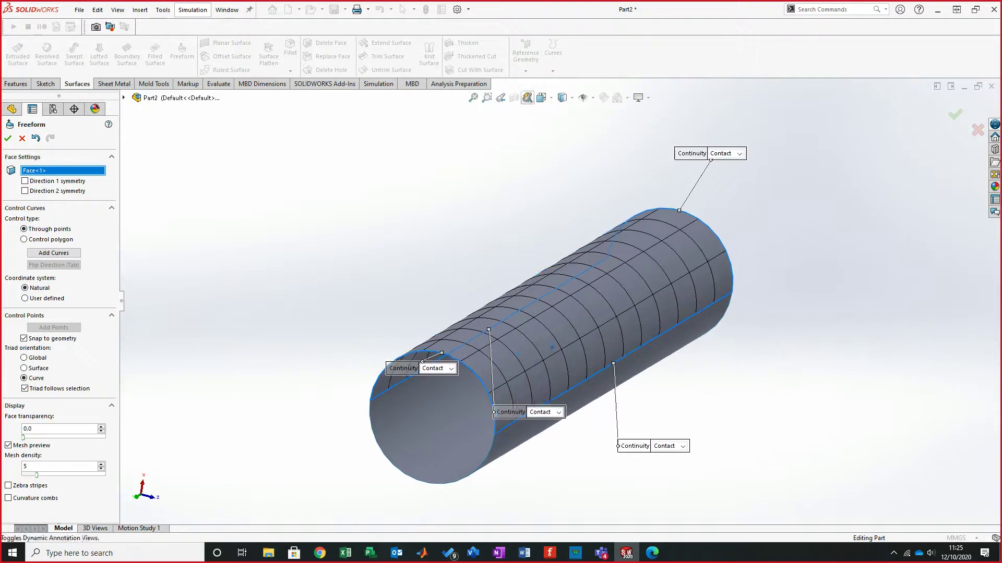
pyautogui.click(541, 98)
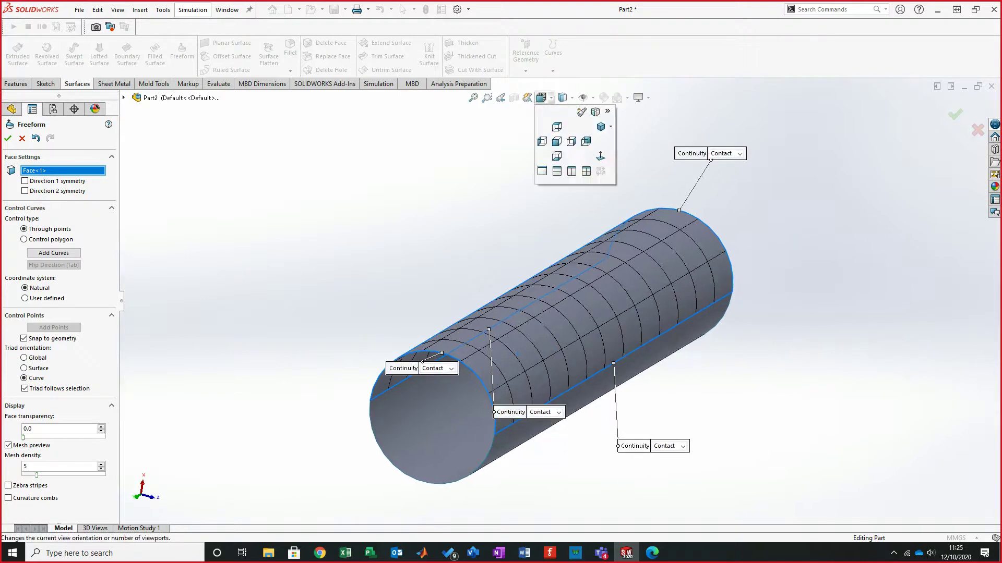
pyautogui.click(542, 142)
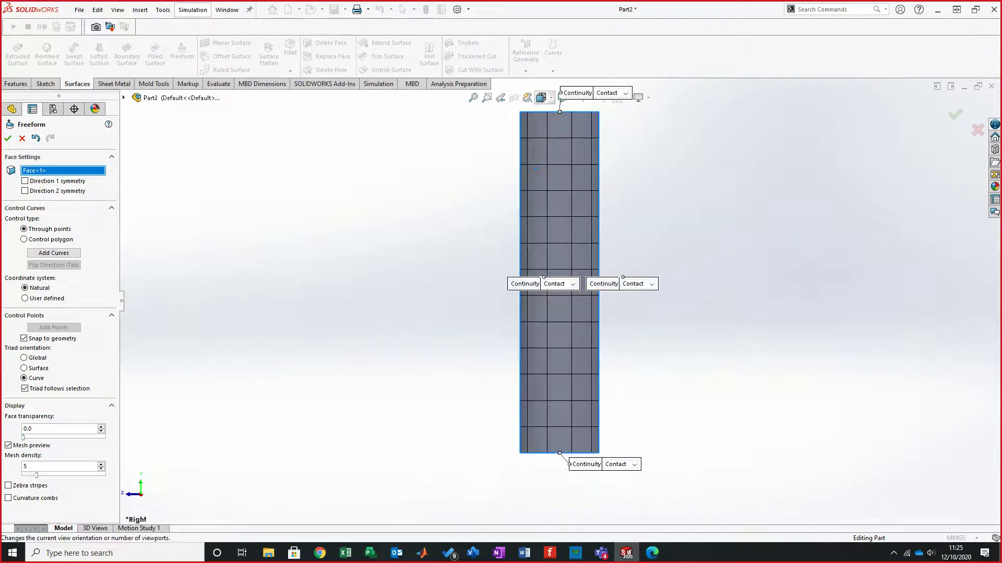
pyautogui.click(541, 97)
pyautogui.click(557, 142)
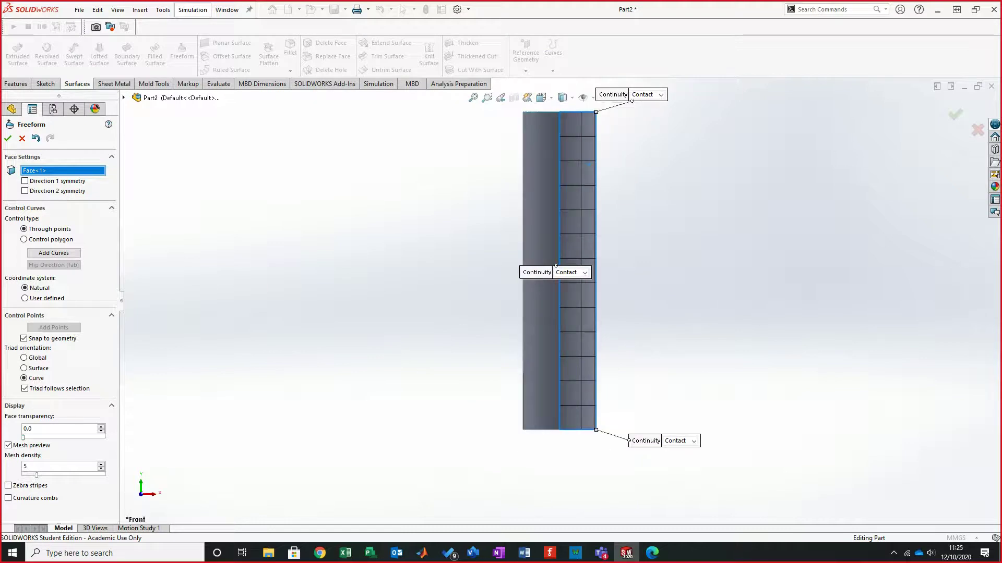
pyautogui.scroll(2, 558, 300)
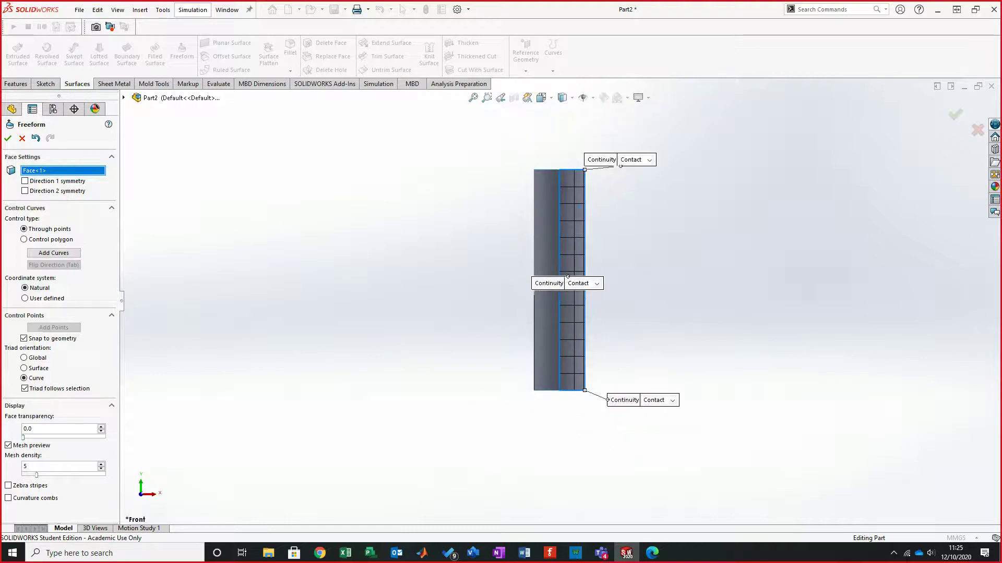
pyautogui.scroll(-1, 590, 185)
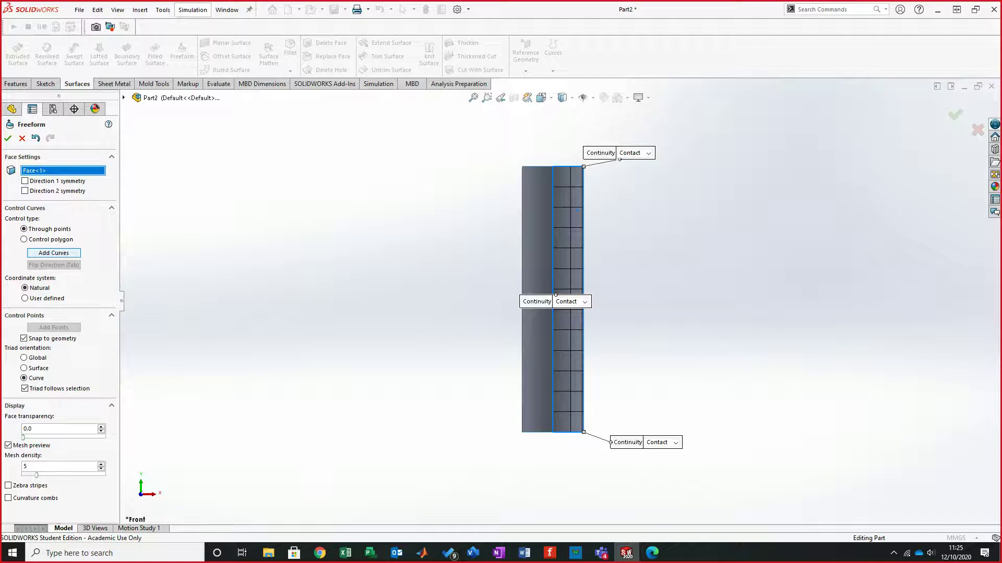
pyautogui.click(54, 253)
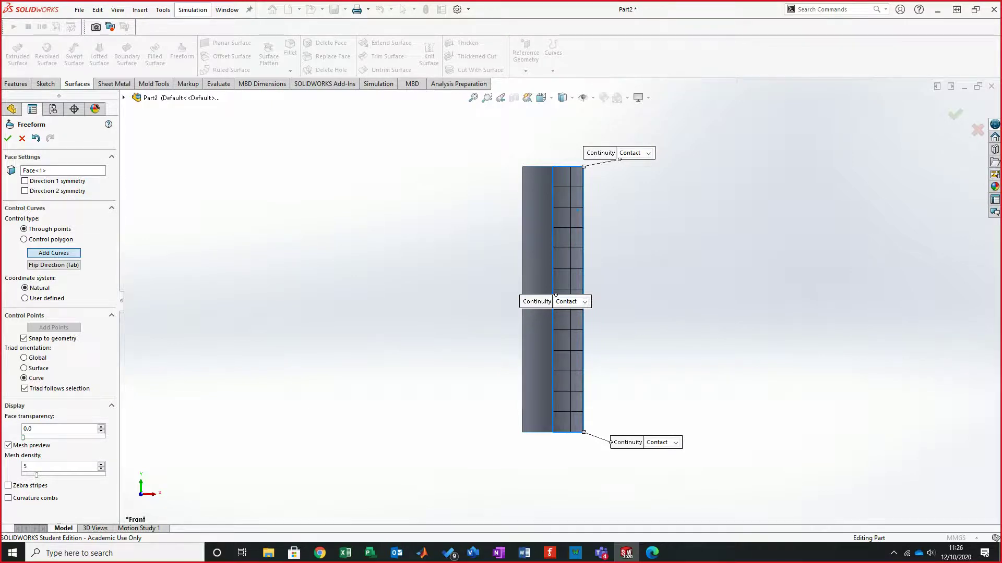
pyautogui.scroll(-8, 587, 276)
pyautogui.scroll(-2, 581, 294)
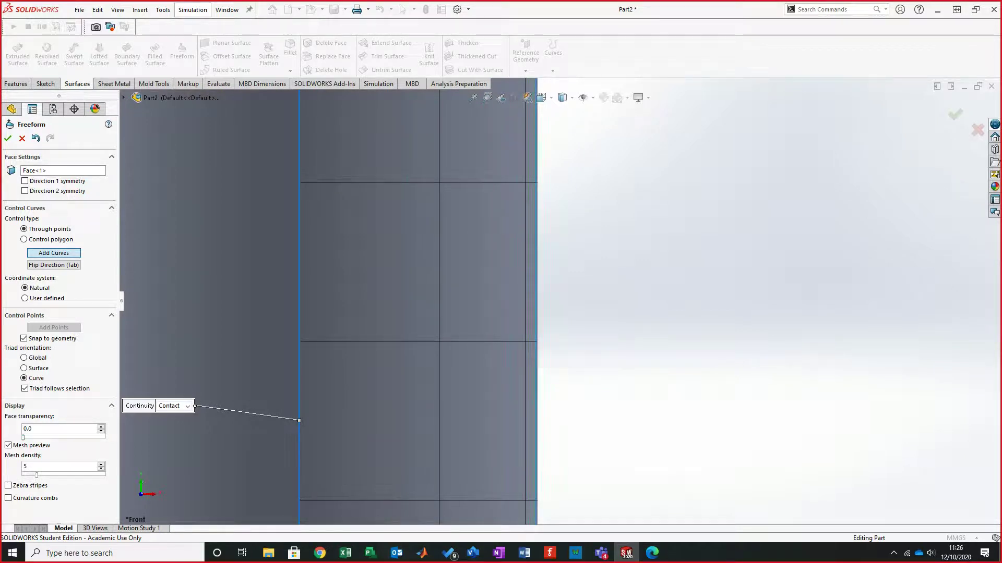
pyautogui.click(536, 294)
pyautogui.scroll(1, 559, 299)
pyautogui.moveTo(559, 299)
pyautogui.mouseDown(button='middle')
pyautogui.moveTo(527, 375)
pyautogui.moveTo(495, 329)
pyautogui.moveTo(503, 317)
pyautogui.moveTo(564, 301)
pyautogui.mouseUp(button='middle')
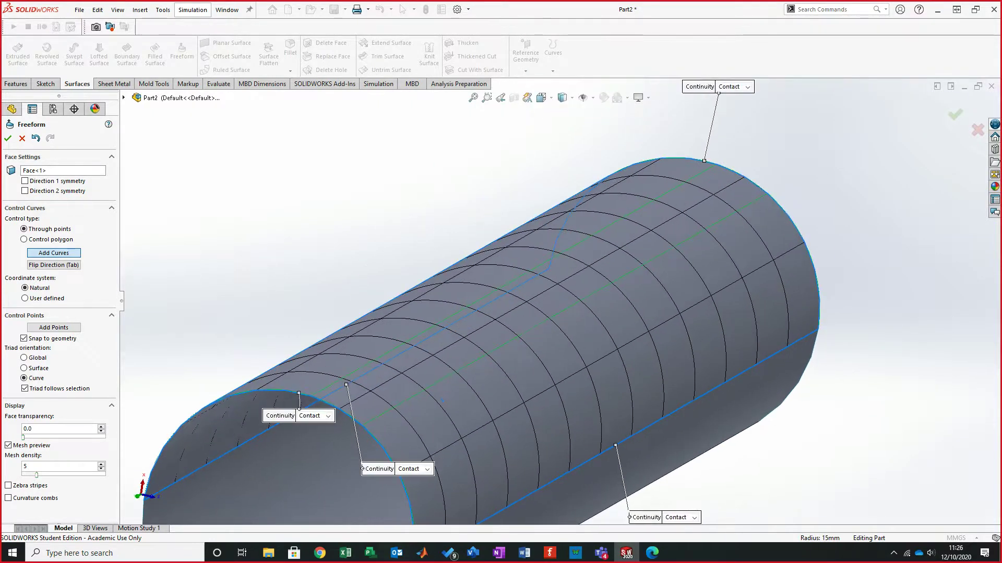
# Step: Undo the control curves added to the half face
pyautogui.hotkey('ctrl', 'z')
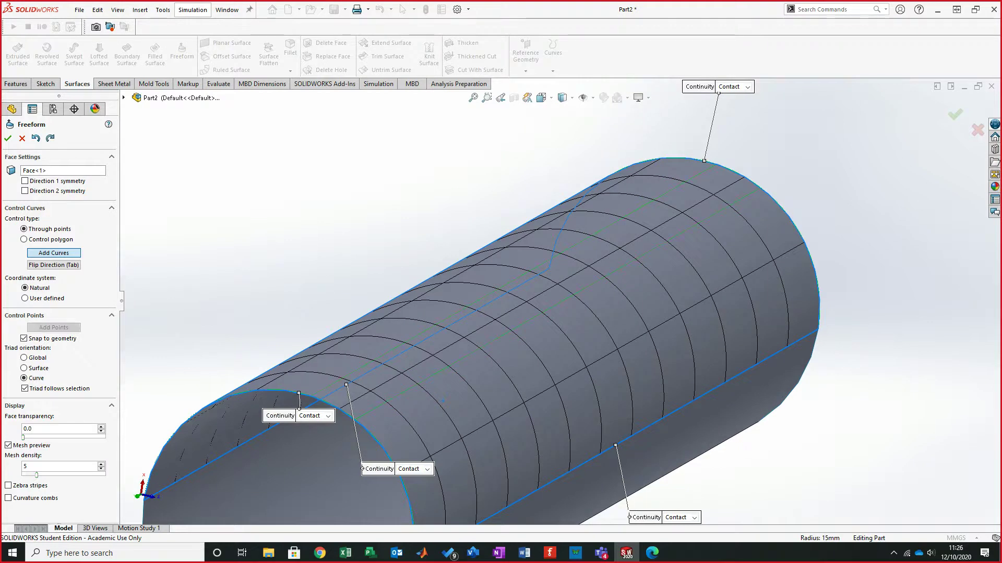
pyautogui.hotkey('ctrl', 'z')
pyautogui.hotkey('ctrl', 'z')
pyautogui.hotkey('ctrl', 'z')
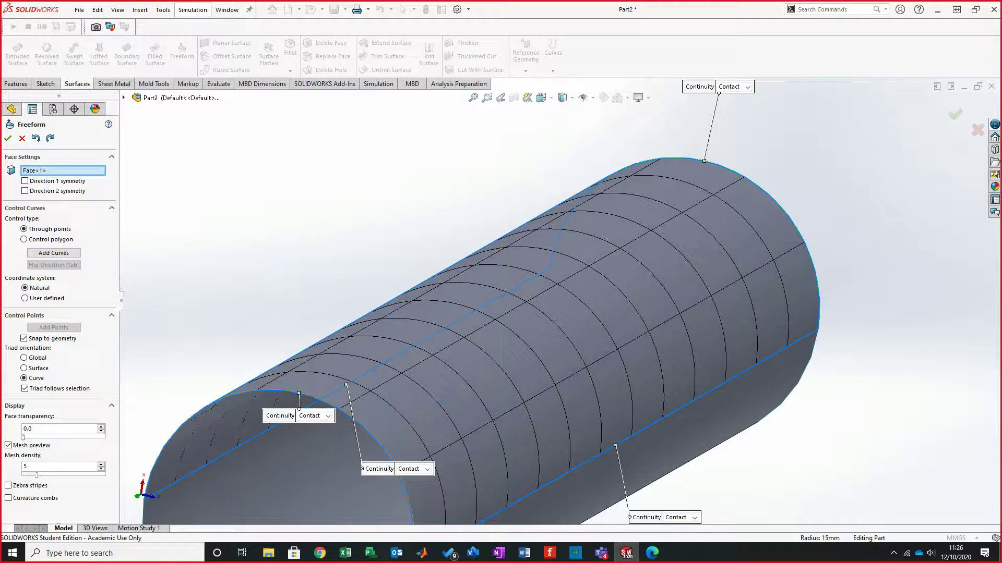
# Step: Add a single lengthwise control curve along the middle of the half face and finish adding curves
pyautogui.click(54, 253)
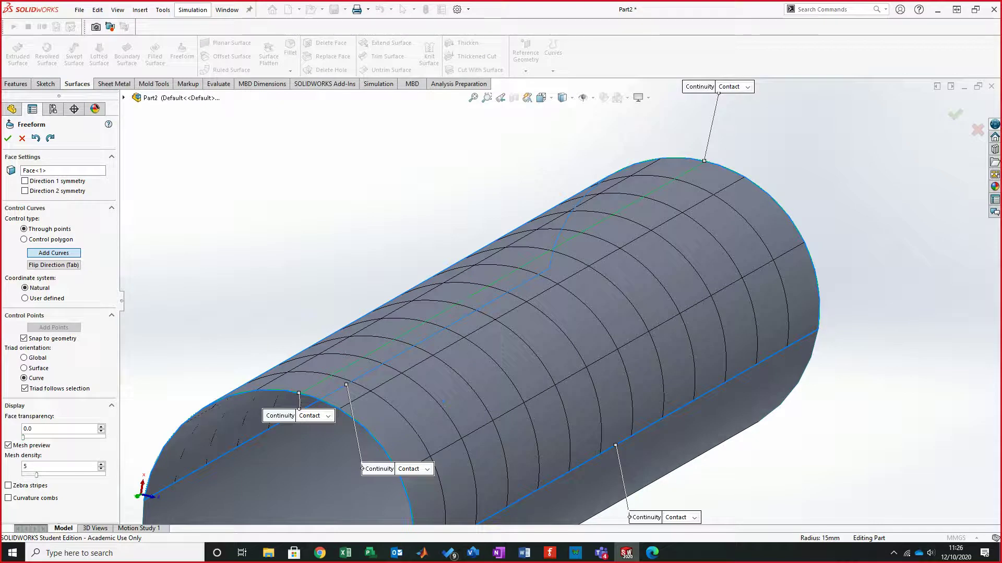
pyautogui.click(505, 274)
pyautogui.moveTo(542, 300)
pyautogui.mouseDown(button='middle')
pyautogui.moveTo(637, 306)
pyautogui.moveTo(545, 316)
pyautogui.mouseUp(button='middle')
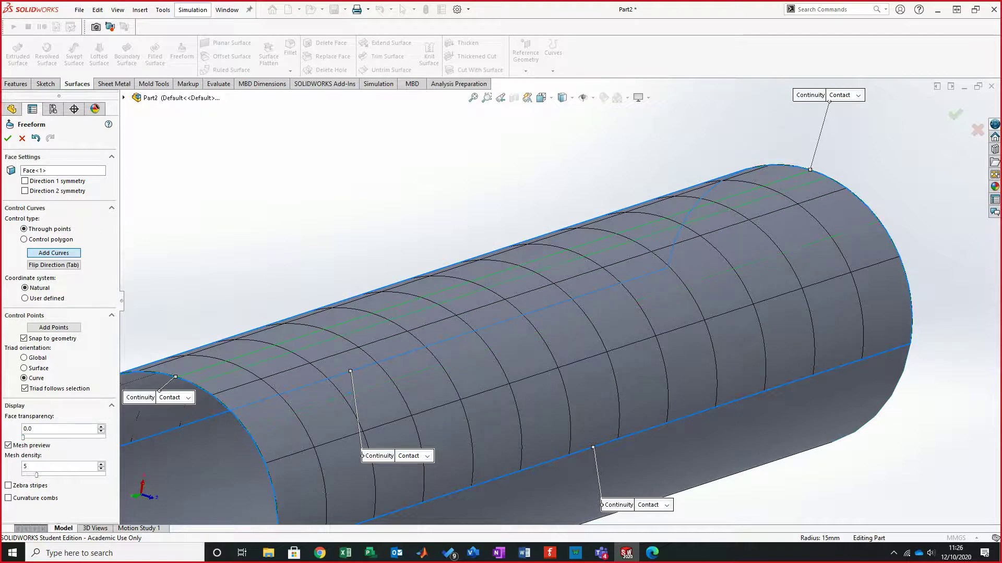
pyautogui.press('Escape')
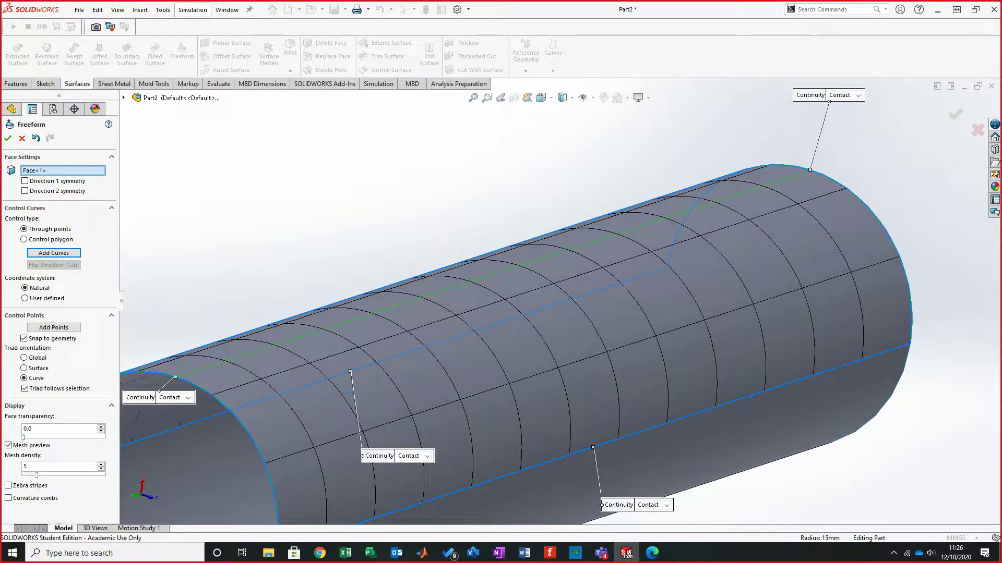
# Step: In the Front view, place six closely spaced control points on the control curve near the half face's upper end
pyautogui.moveTo(485, 305); pyautogui.dragTo(563, 302, button='middle')
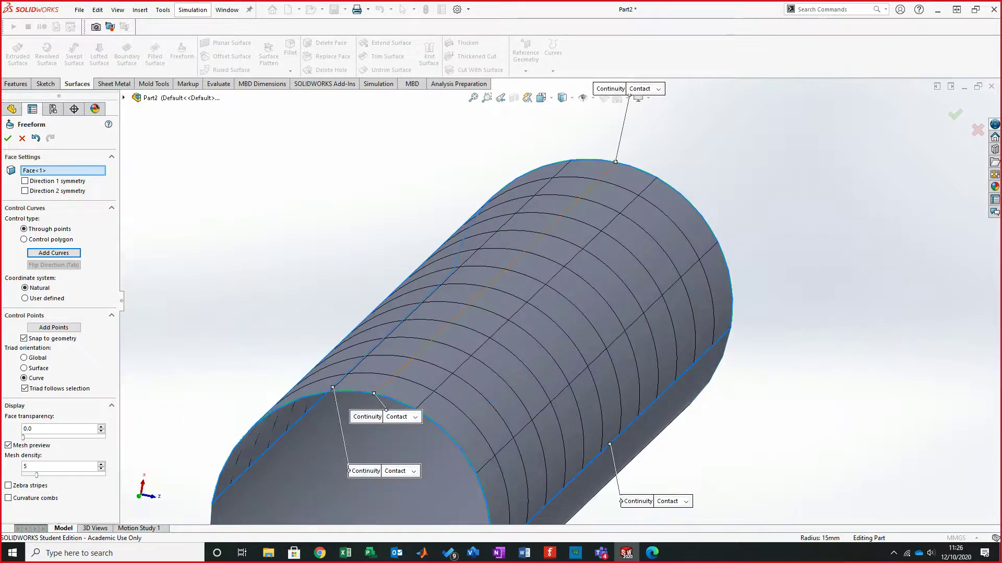
pyautogui.click(54, 327)
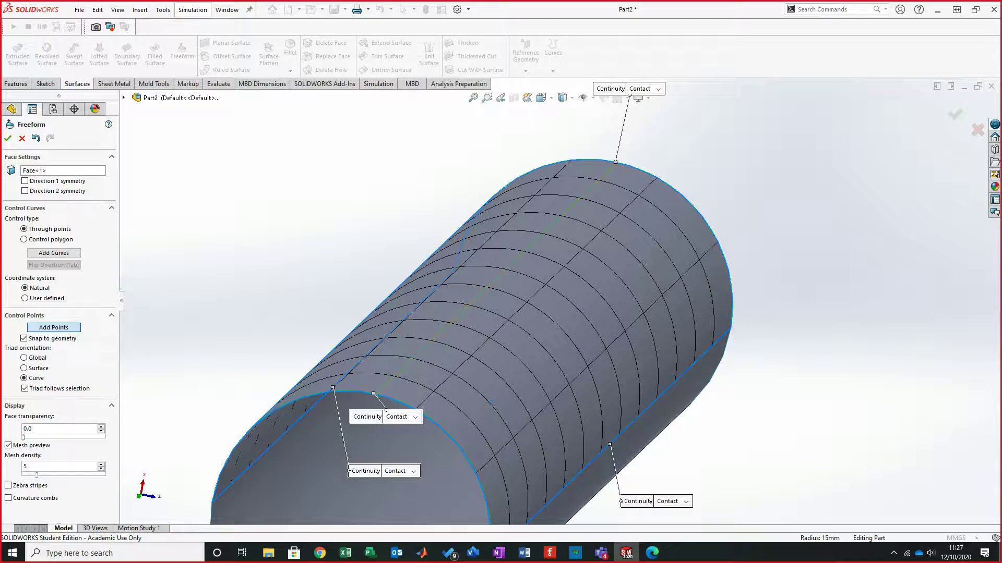
pyautogui.click(541, 98)
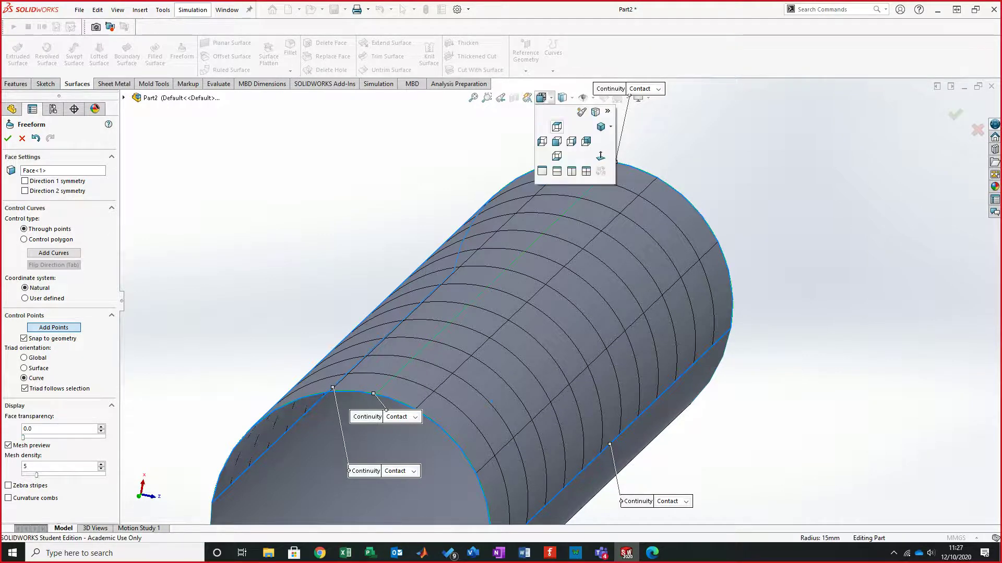
pyautogui.click(571, 141)
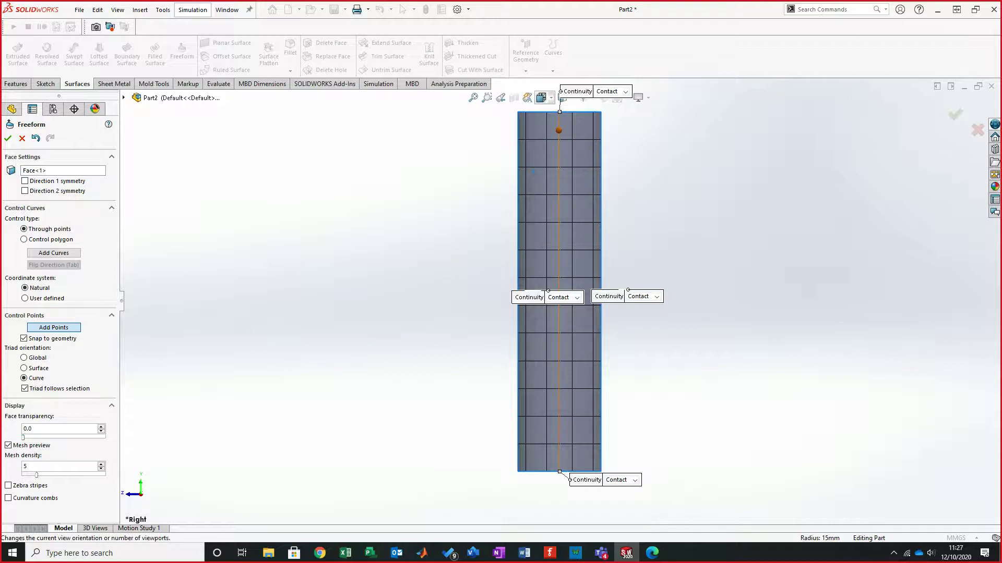
pyautogui.click(541, 97)
pyautogui.click(556, 141)
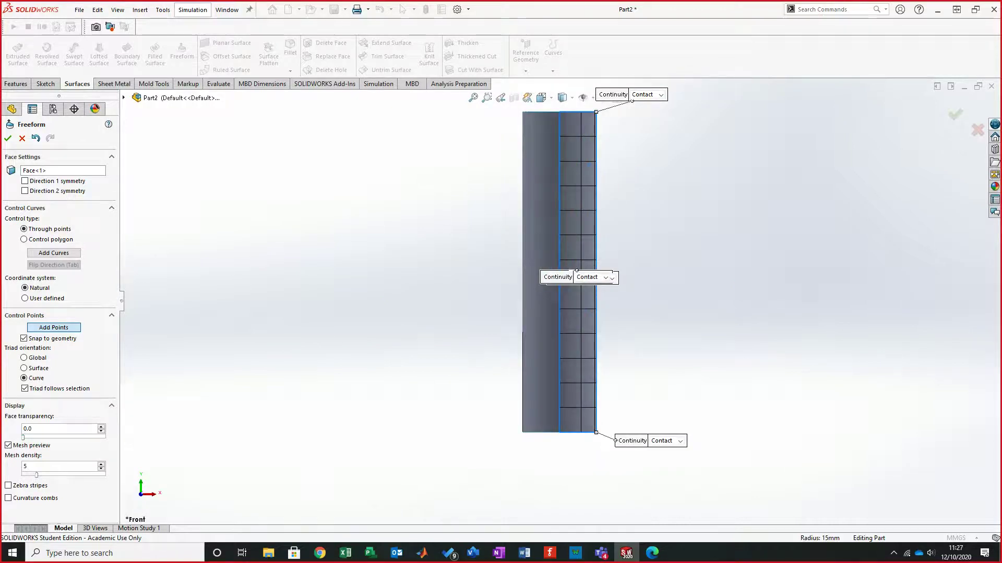
pyautogui.scroll(-1, 654, 181)
pyautogui.scroll(2, 558, 301)
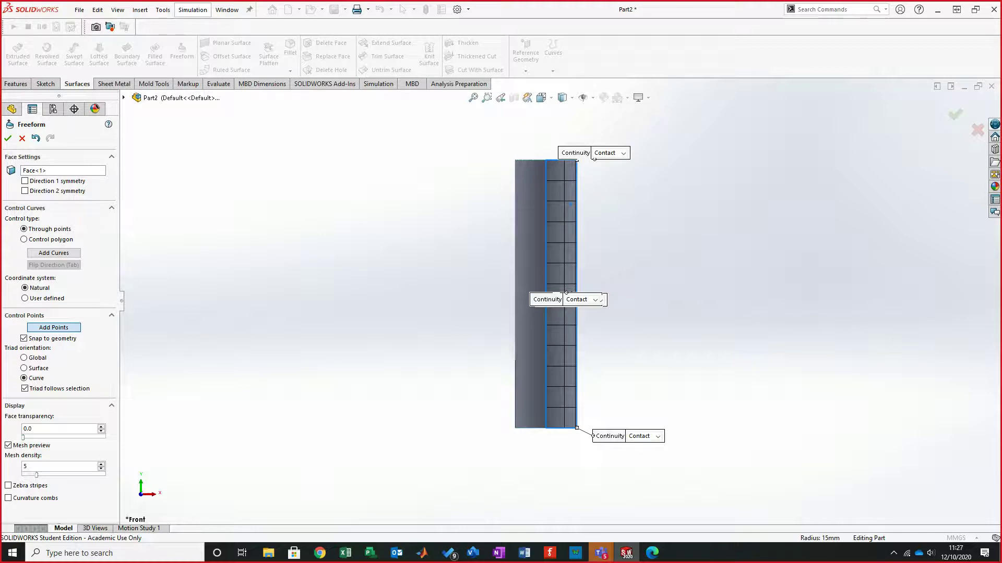
pyautogui.scroll(-1, 592, 145)
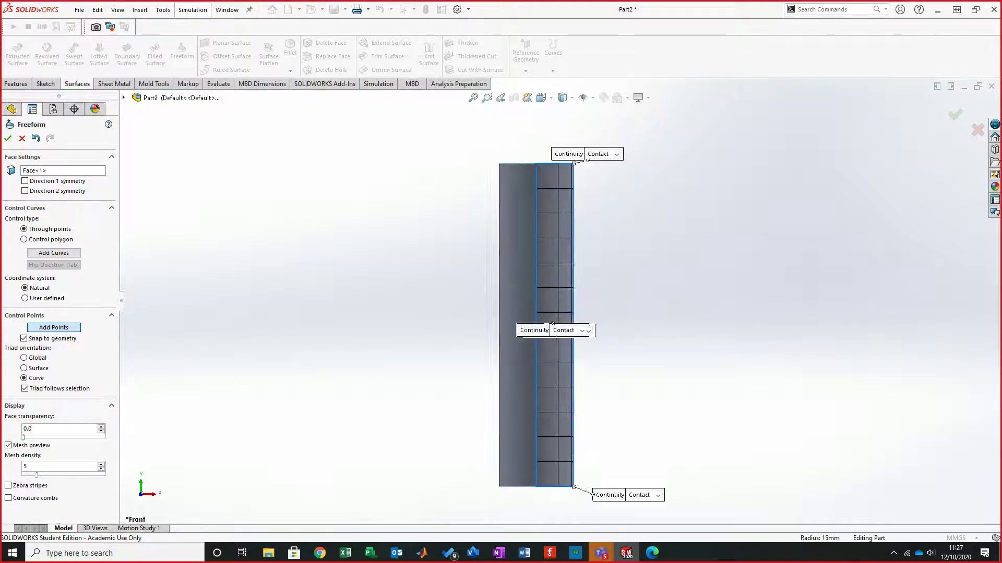
pyautogui.scroll(-3, 595, 155)
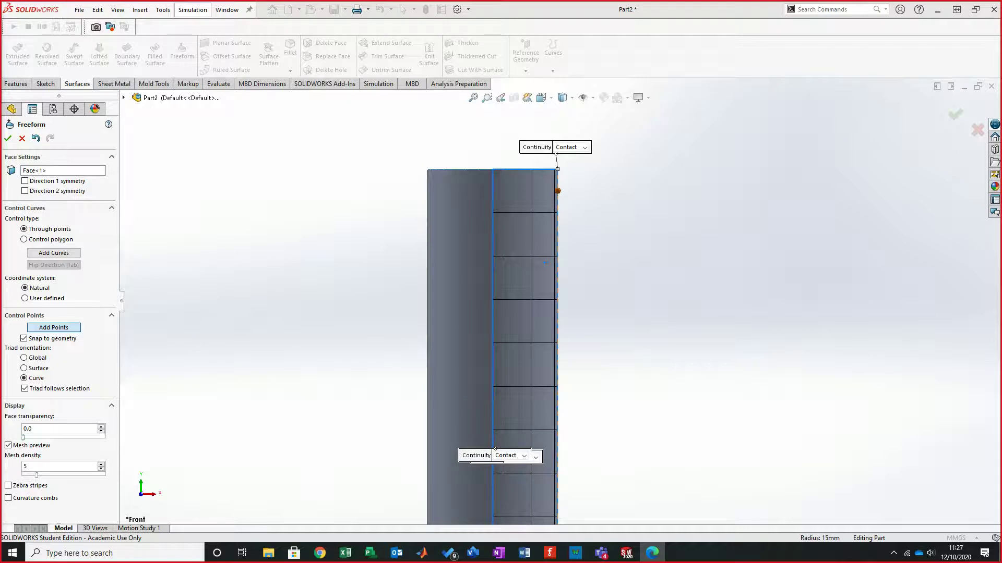
pyautogui.click(558, 191)
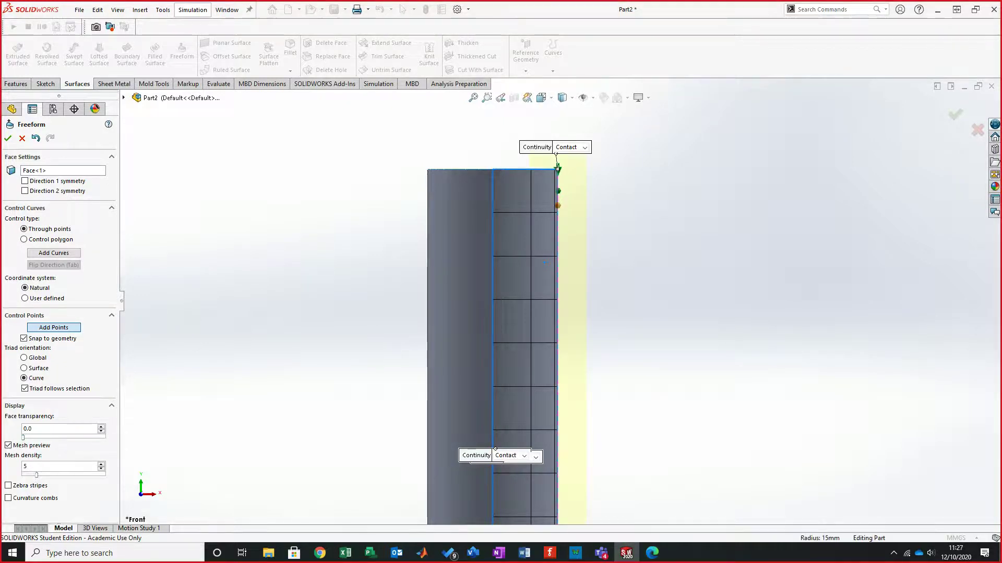
pyautogui.click(557, 207)
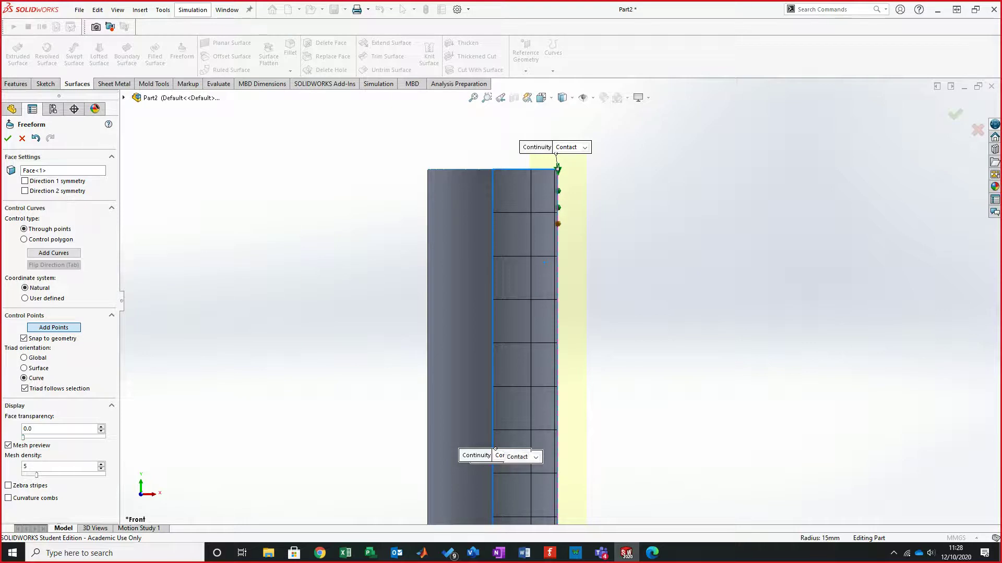
pyautogui.click(558, 224)
pyautogui.click(558, 240)
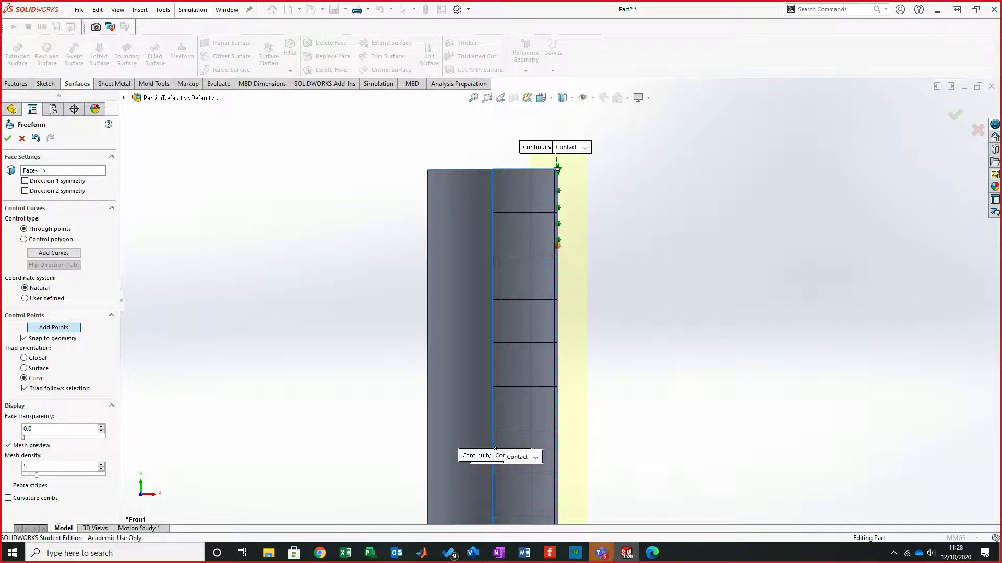
pyautogui.click(558, 258)
pyautogui.click(558, 275)
# Step: Place two more control points on the curve near the half face's lower end and finish adding points
pyautogui.scroll(2, 558, 280)
pyautogui.scroll(3, 558, 280)
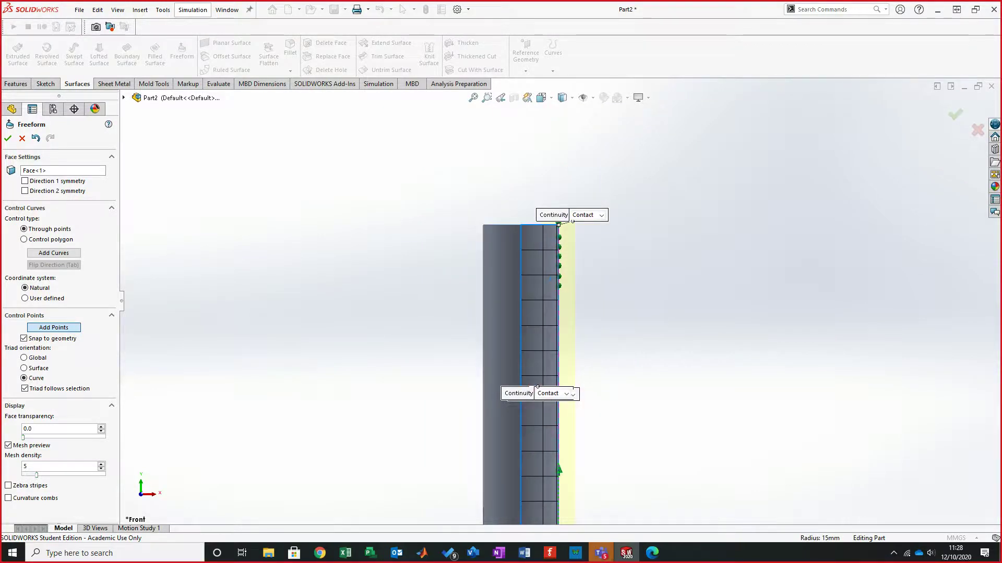
pyautogui.scroll(-3, 574, 509)
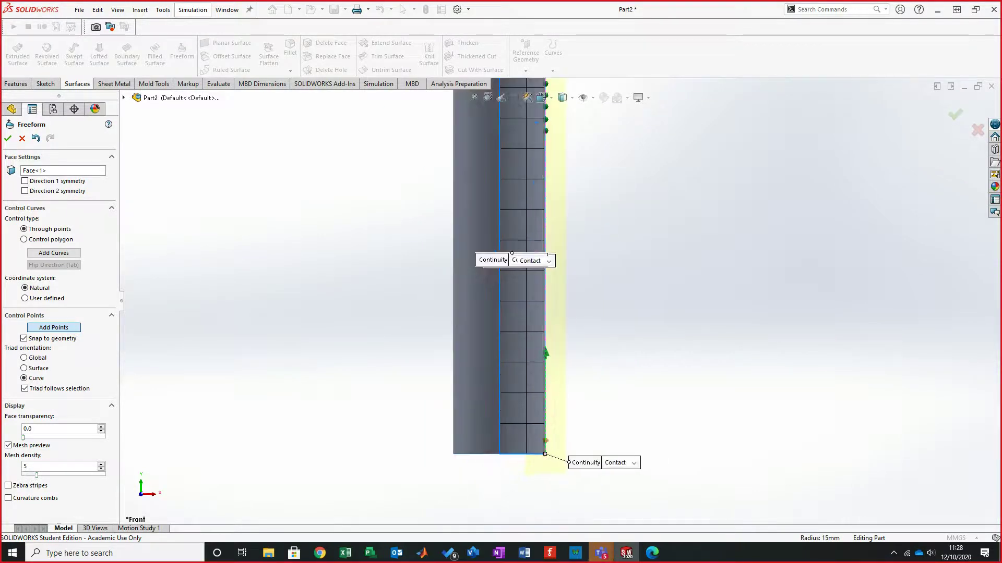
pyautogui.scroll(-1, 545, 454)
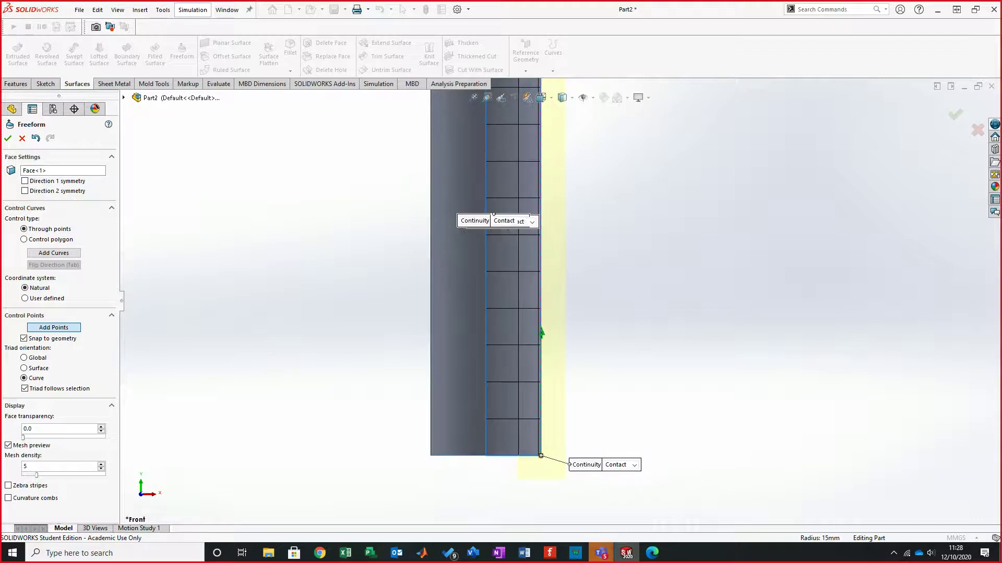
pyautogui.click(540, 376)
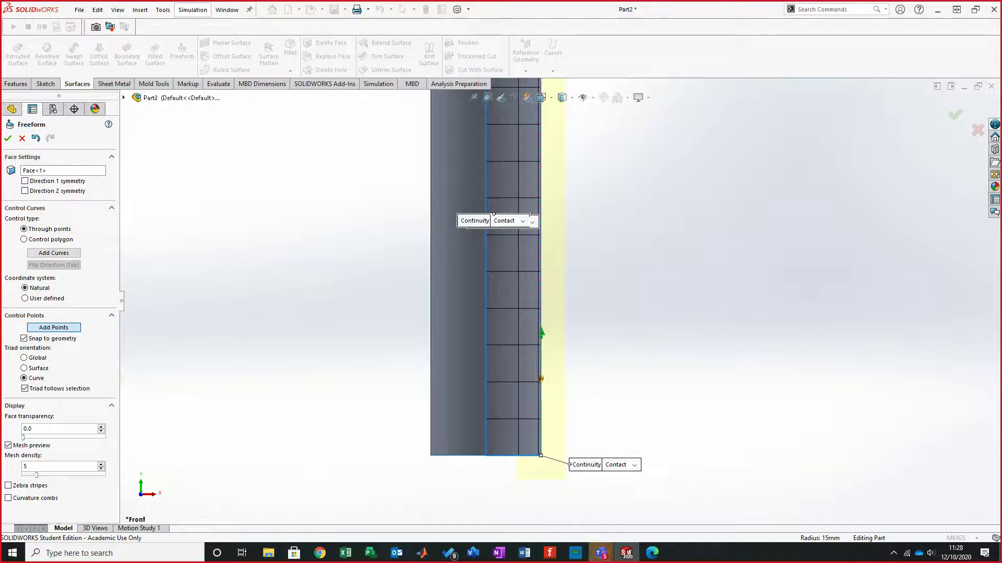
pyautogui.click(541, 424)
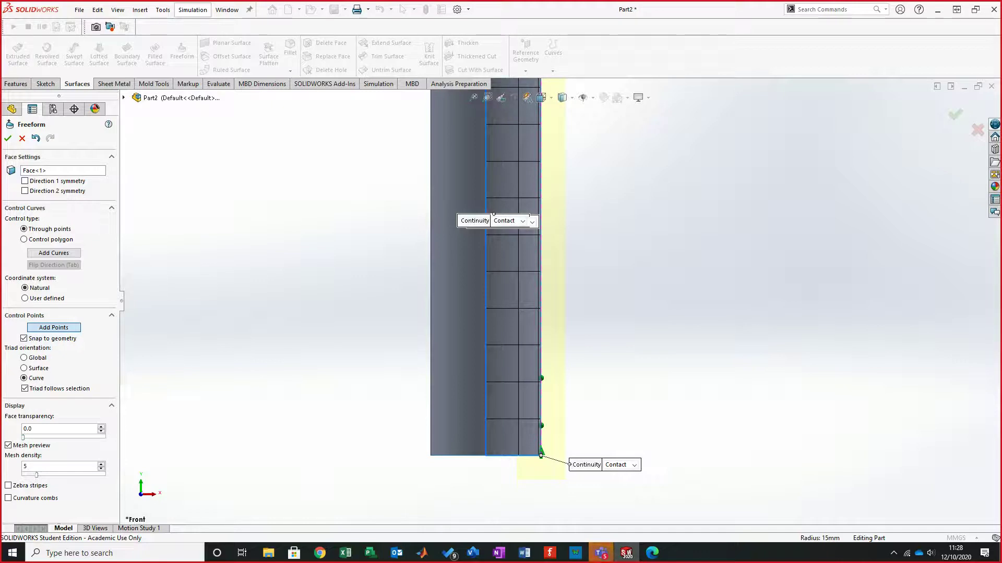
pyautogui.click(54, 328)
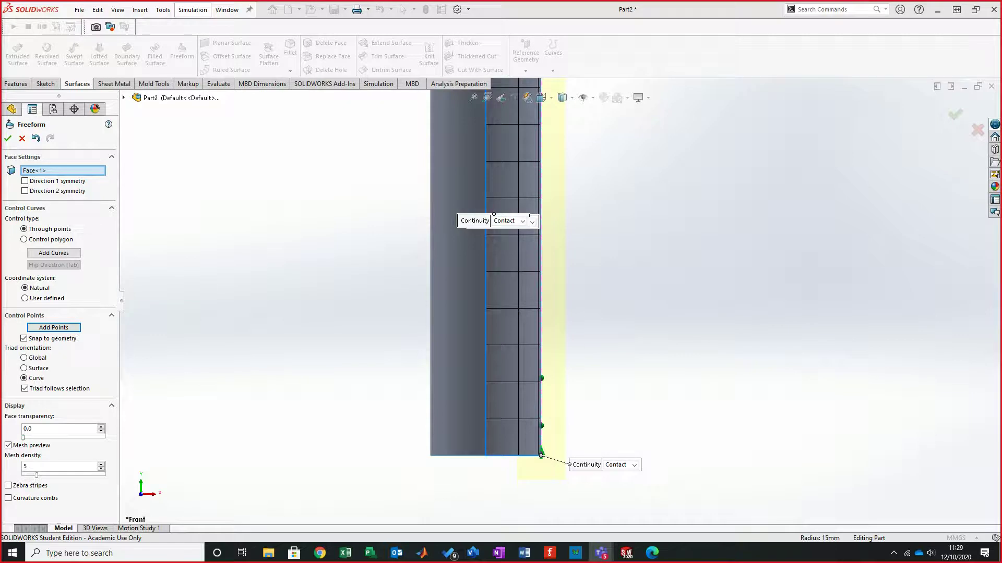
# Step: Set the continuity of the half face's upper edge to Tangent and pull the topmost control point outward about 13 mm
pyautogui.scroll(3, 561, 313)
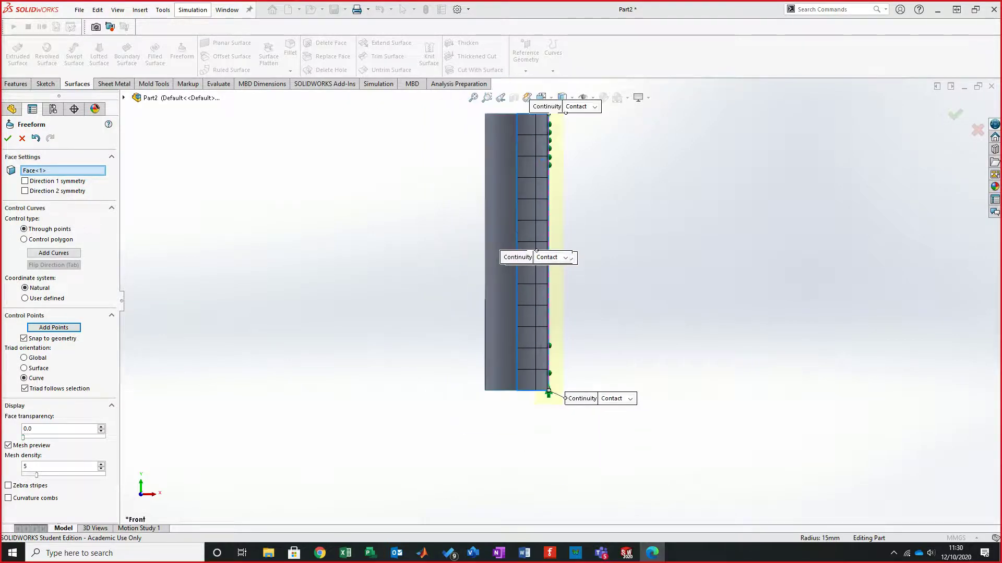
pyautogui.scroll(-2, 561, 112)
pyautogui.scroll(-2, 574, 104)
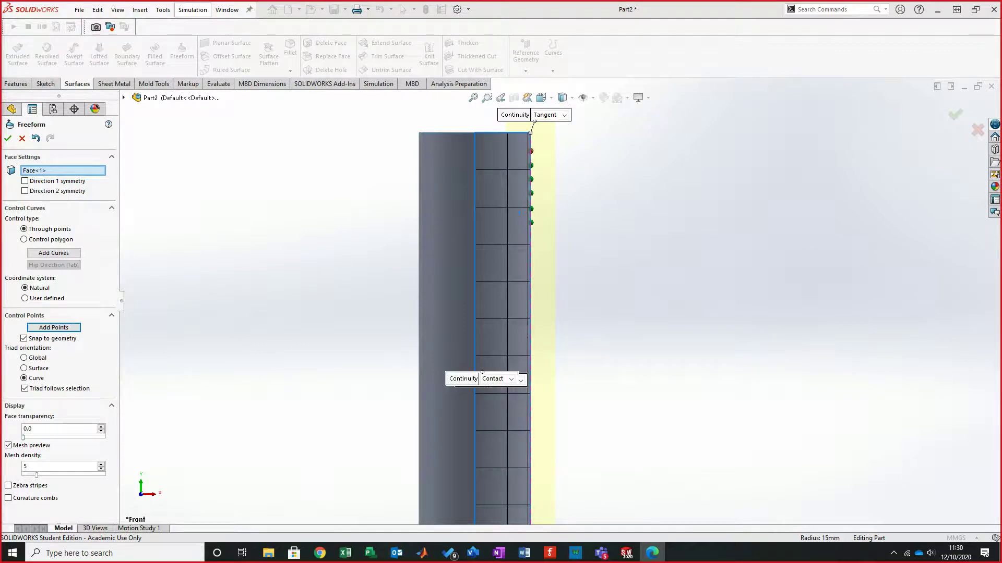
pyautogui.scroll(-2, 589, 115)
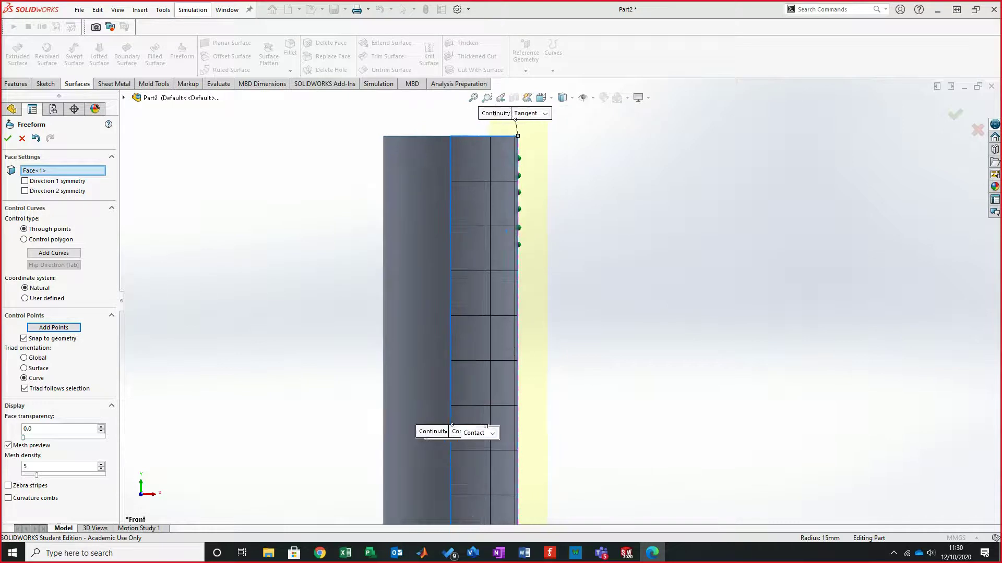
pyautogui.moveTo(503, 168); pyautogui.dragTo(575, 170)
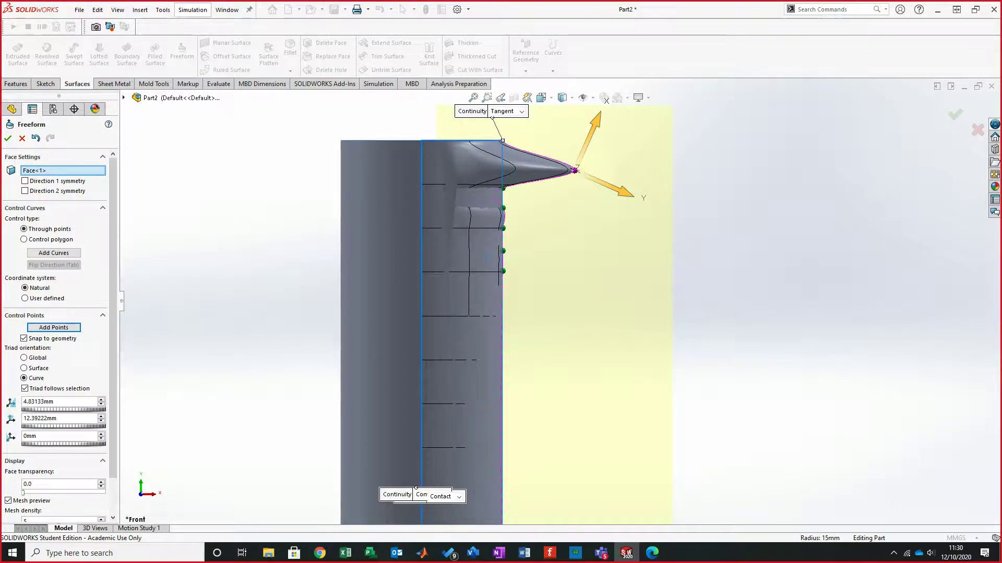
# Step: Pull the second to sixth control points outward and slightly downward, shaping a large bulge with a smaller one beneath it
pyautogui.moveTo(504, 188); pyautogui.dragTo(558, 199)
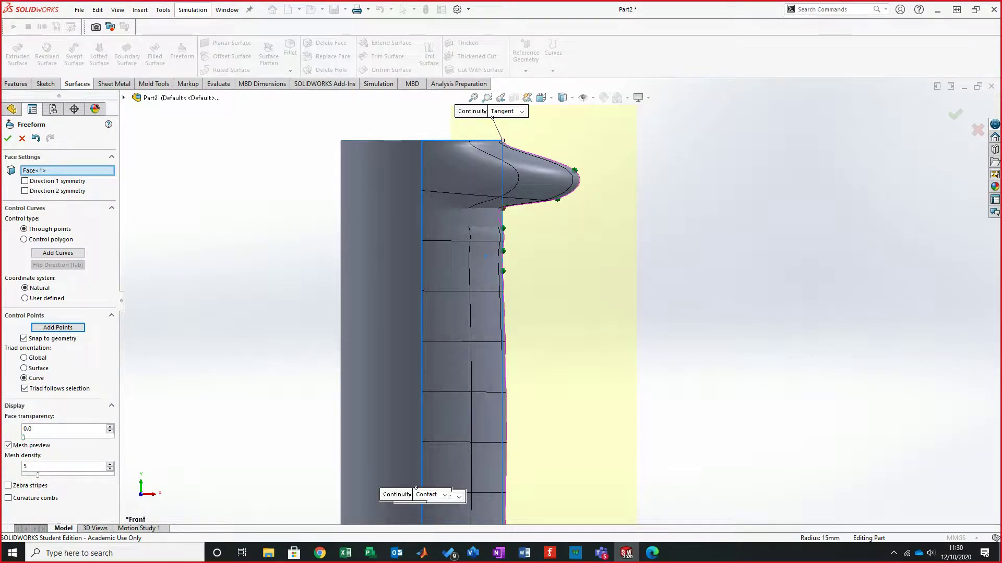
pyautogui.moveTo(503, 209); pyautogui.dragTo(537, 216)
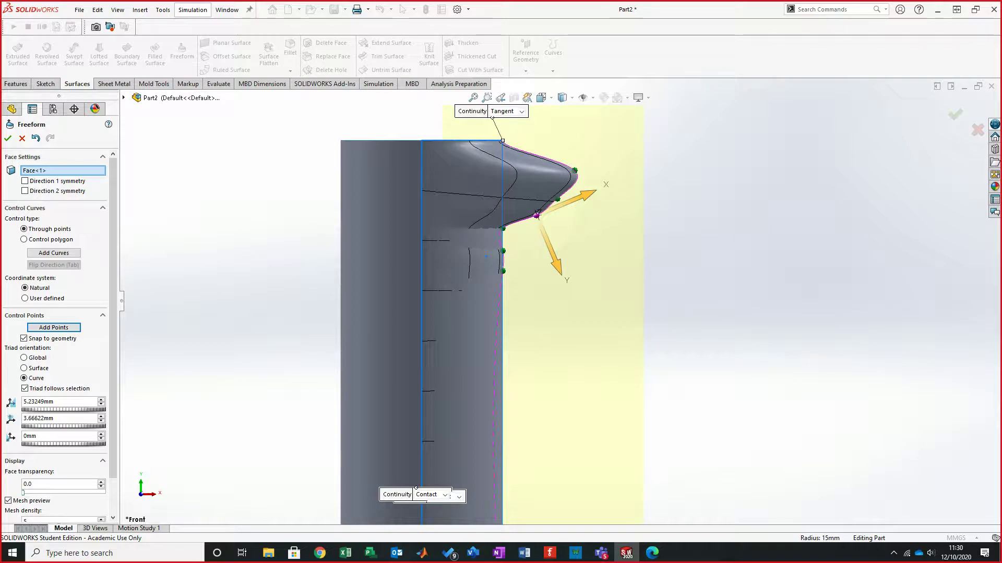
pyautogui.moveTo(538, 214); pyautogui.dragTo(528, 259)
pyautogui.click(537, 214)
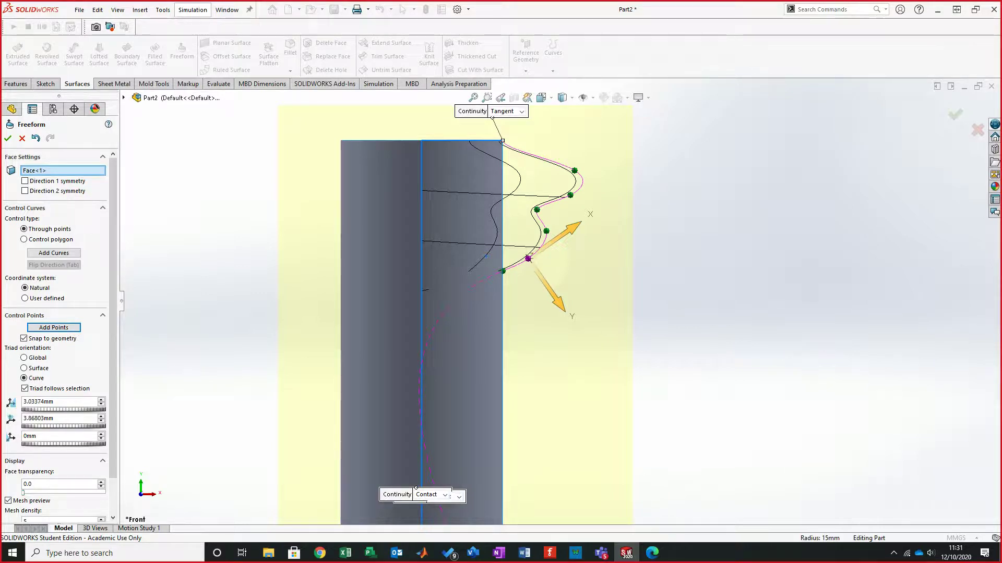
pyautogui.moveTo(502, 270); pyautogui.dragTo(525, 285)
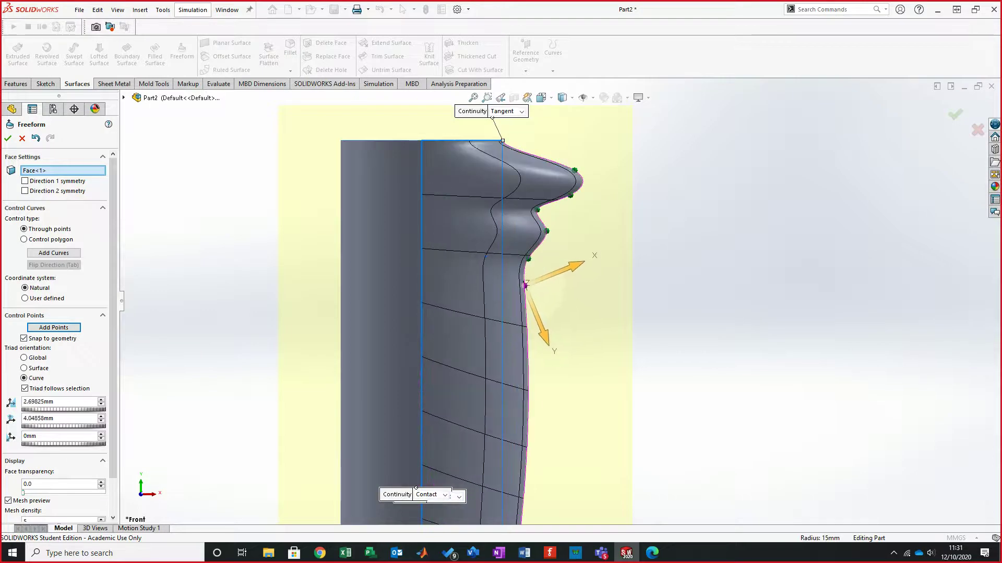
pyautogui.click(523, 248)
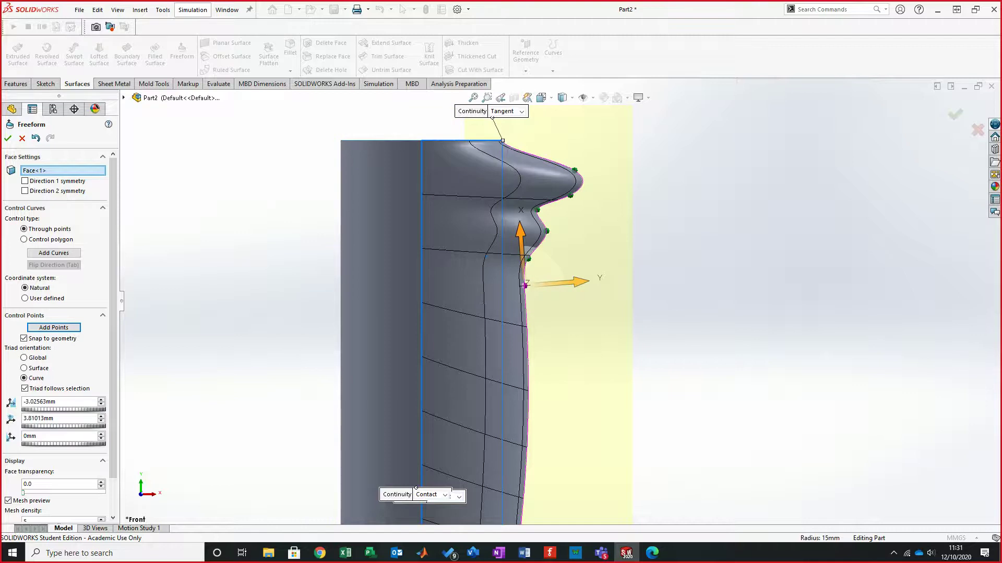
# Step: Examine the smoothness of the deformed bulges with zebra stripes, and turn the stripes off again
pyautogui.scroll(-5, 549, 133)
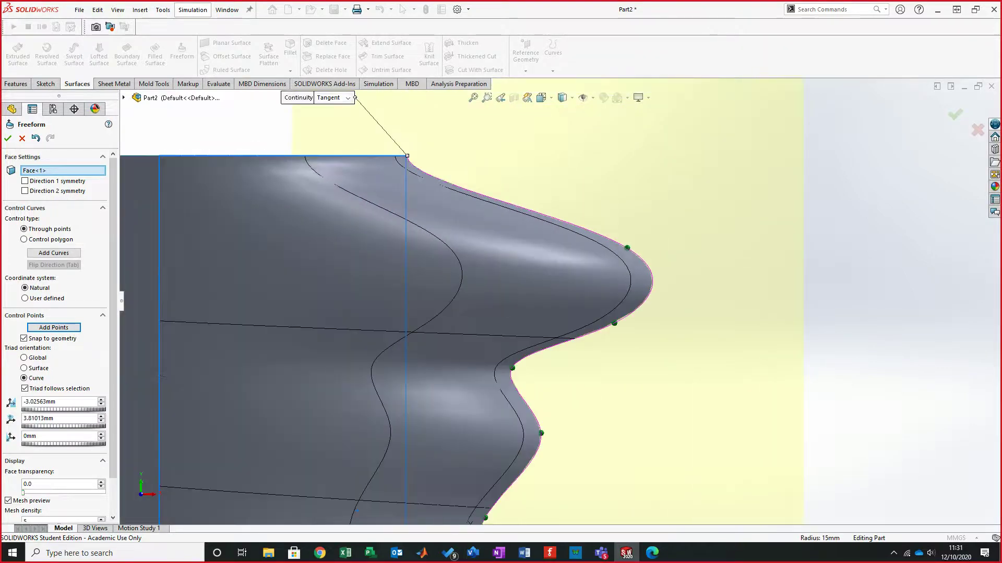
pyautogui.press('Escape')
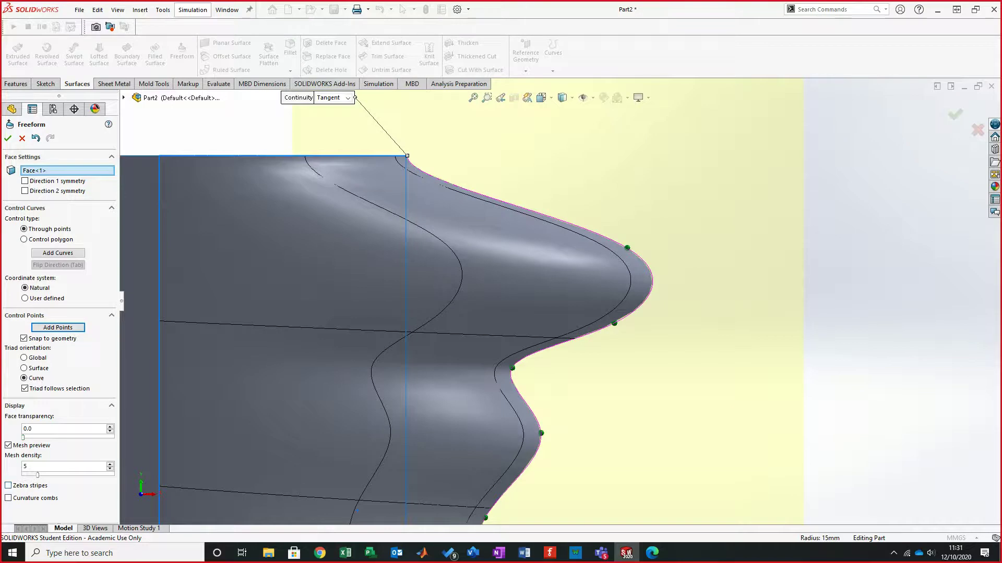
pyautogui.click(8, 486)
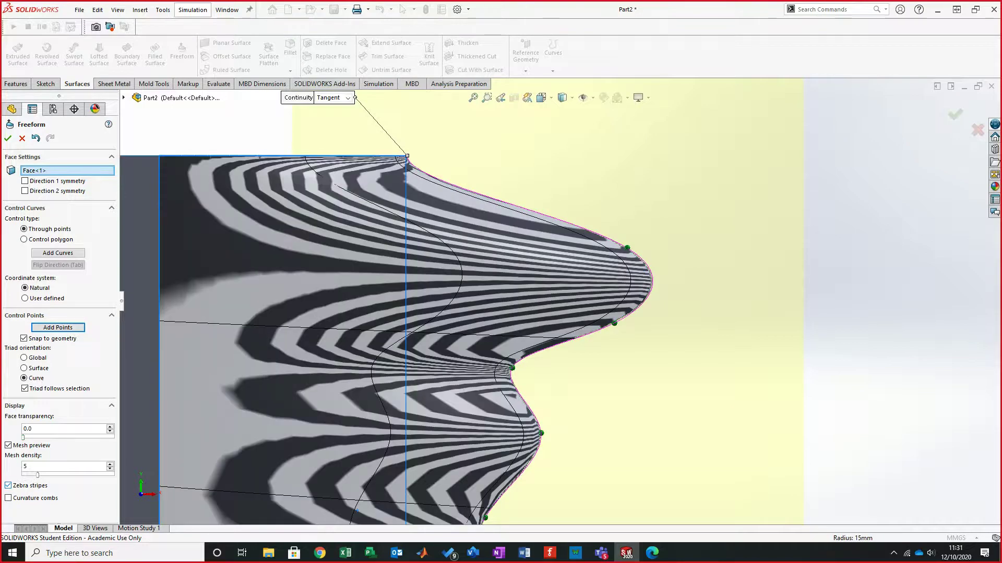
pyautogui.scroll(2, 559, 301)
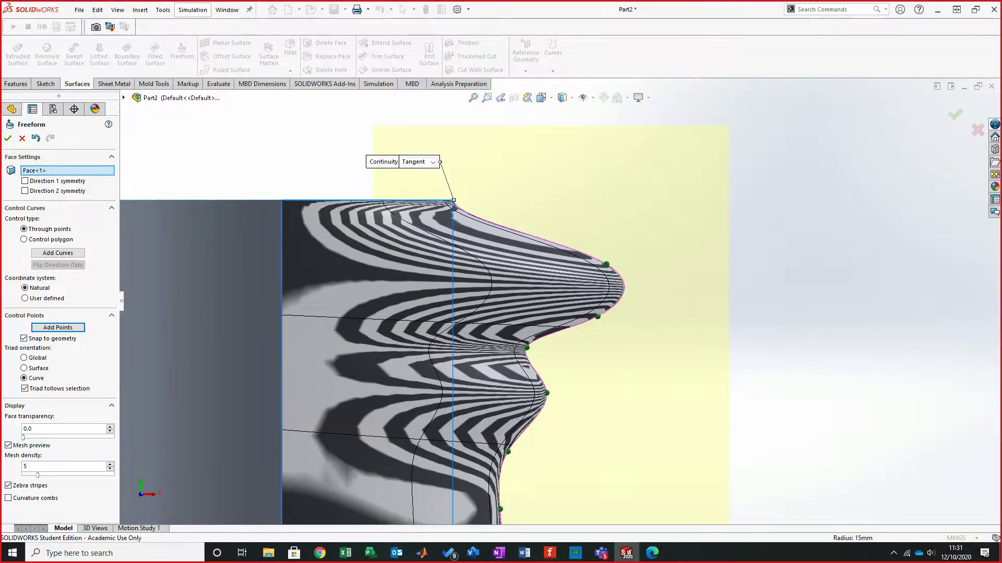
pyautogui.scroll(4, 559, 301)
pyautogui.scroll(-5, 607, 326)
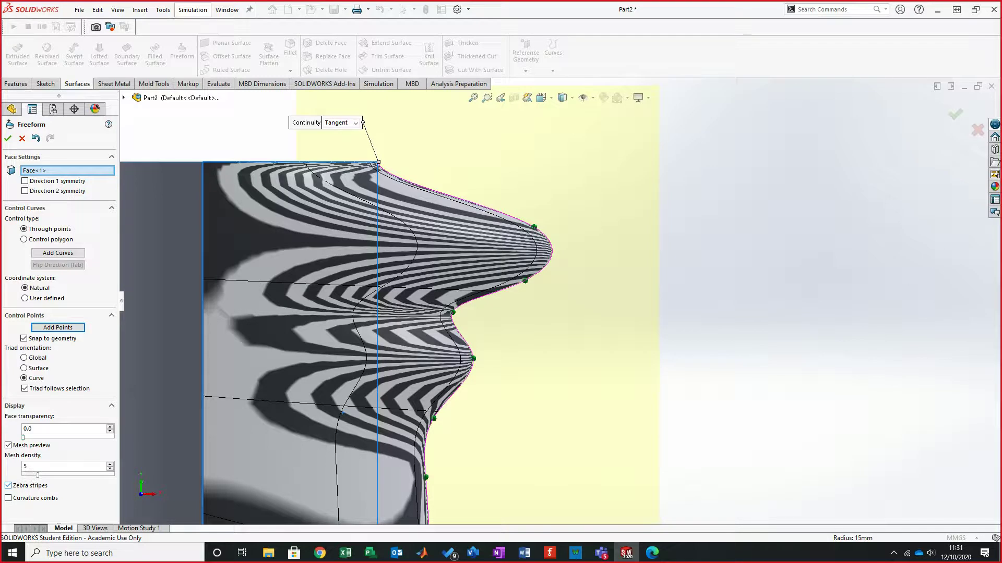
pyautogui.click(8, 485)
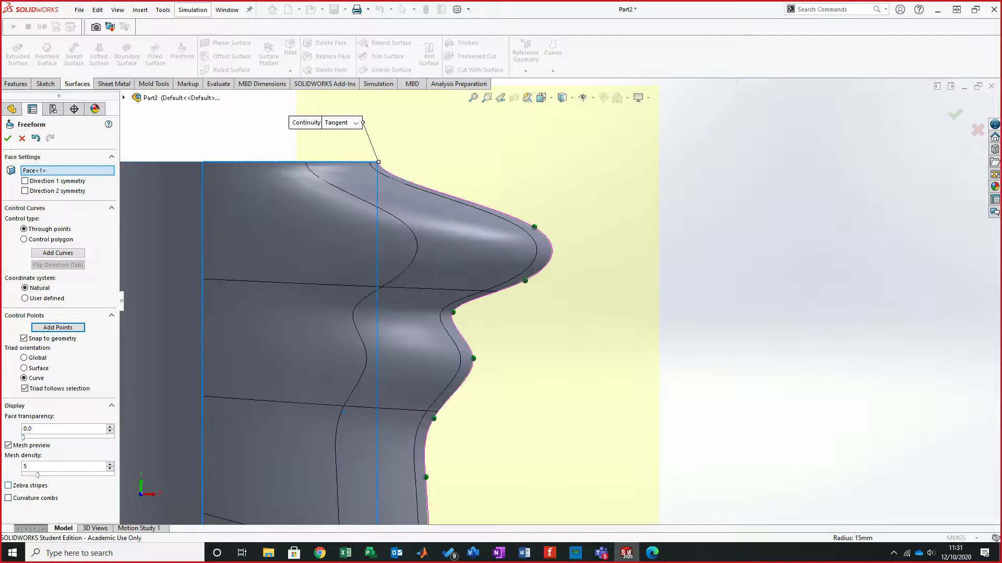
# Step: Refine the bulges by pulling the top two control points inward and moving the fourth point slightly outward and down
pyautogui.moveTo(525, 280); pyautogui.dragTo(496, 281)
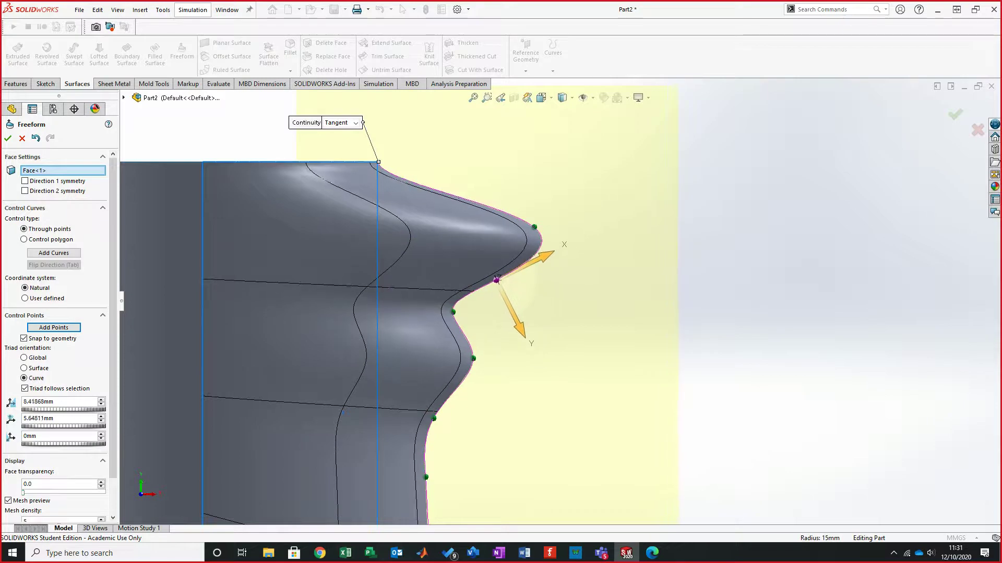
pyautogui.click(535, 227)
pyautogui.moveTo(534, 227); pyautogui.dragTo(507, 211)
pyautogui.moveTo(452, 312); pyautogui.dragTo(485, 365)
pyautogui.scroll(3, 564, 304)
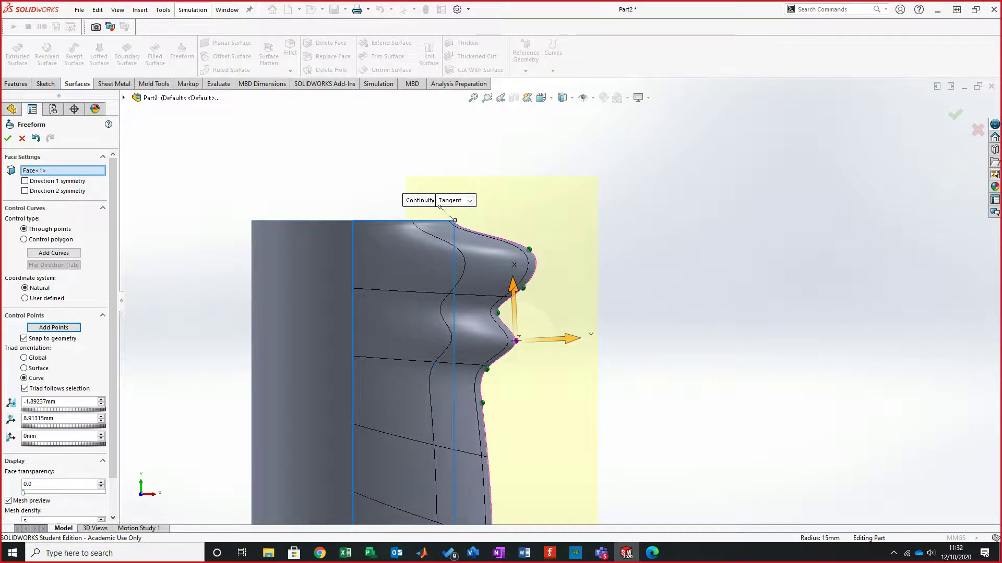
pyautogui.scroll(2, 559, 299)
pyautogui.scroll(-2, 495, 392)
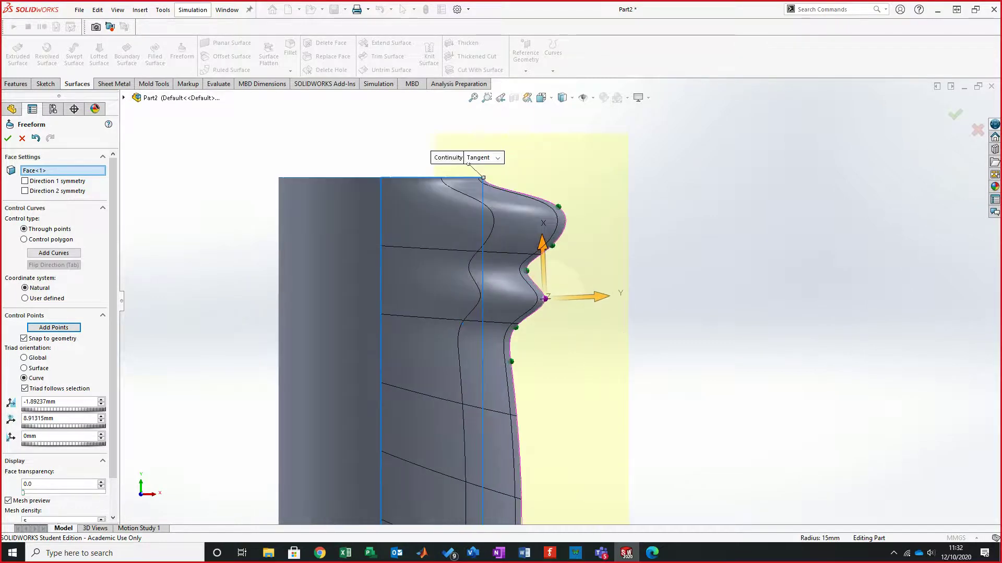
# Step: Move the sixth control point from the upper end further down the profile and slightly outward, and select the lowest handle of the curve
pyautogui.moveTo(511, 362); pyautogui.dragTo(516, 386)
pyautogui.scroll(4, 517, 385)
pyautogui.scroll(2, 584, 501)
pyautogui.scroll(-2, 589, 514)
pyautogui.scroll(2, 579, 511)
pyautogui.scroll(-2, 576, 511)
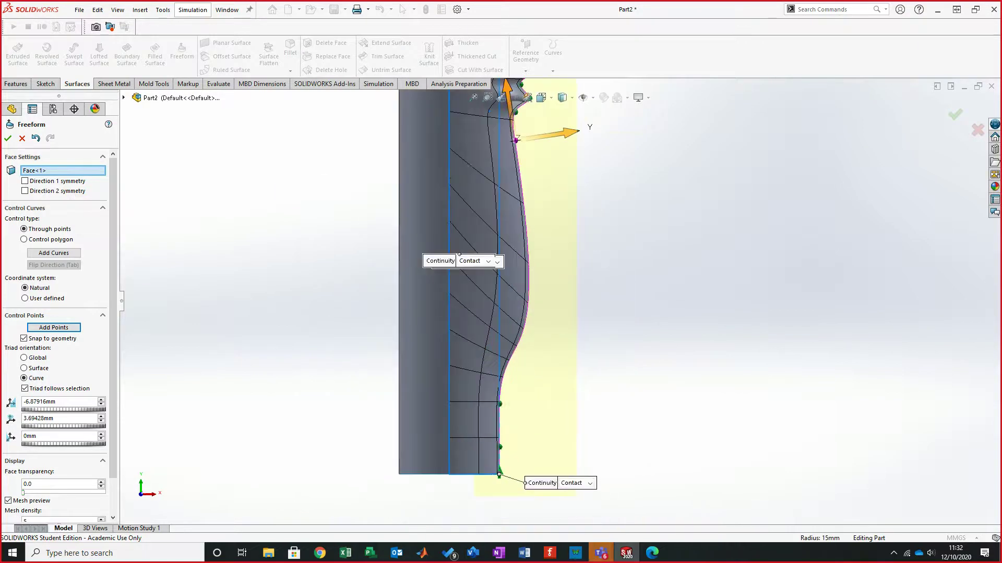
pyautogui.scroll(-1, 566, 477)
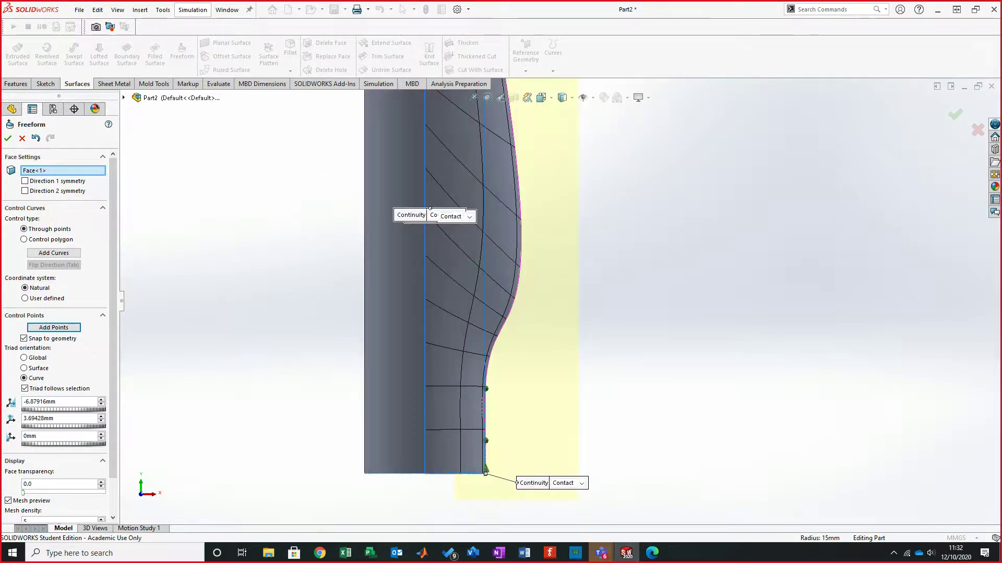
pyautogui.click(485, 461)
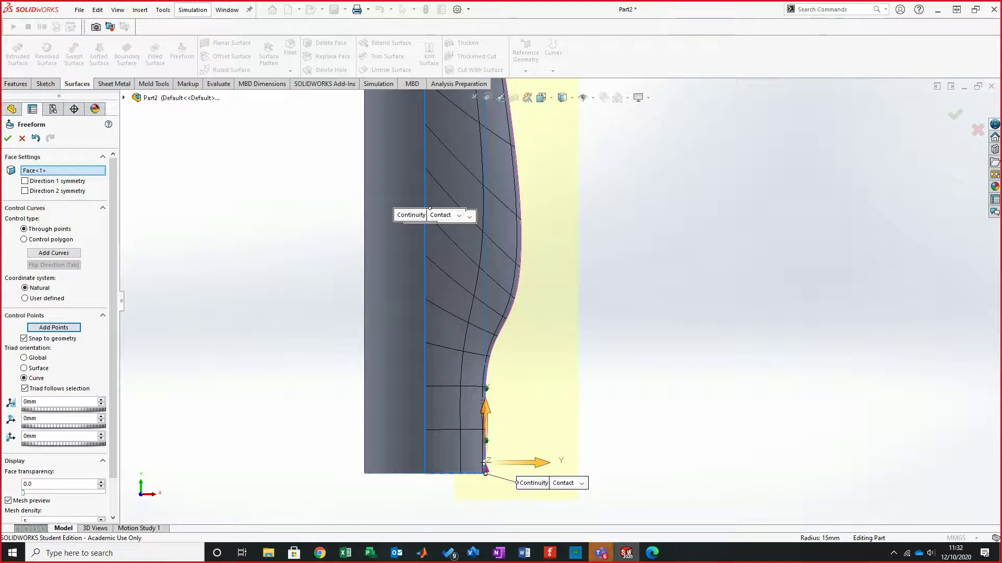
pyautogui.scroll(3, 527, 427)
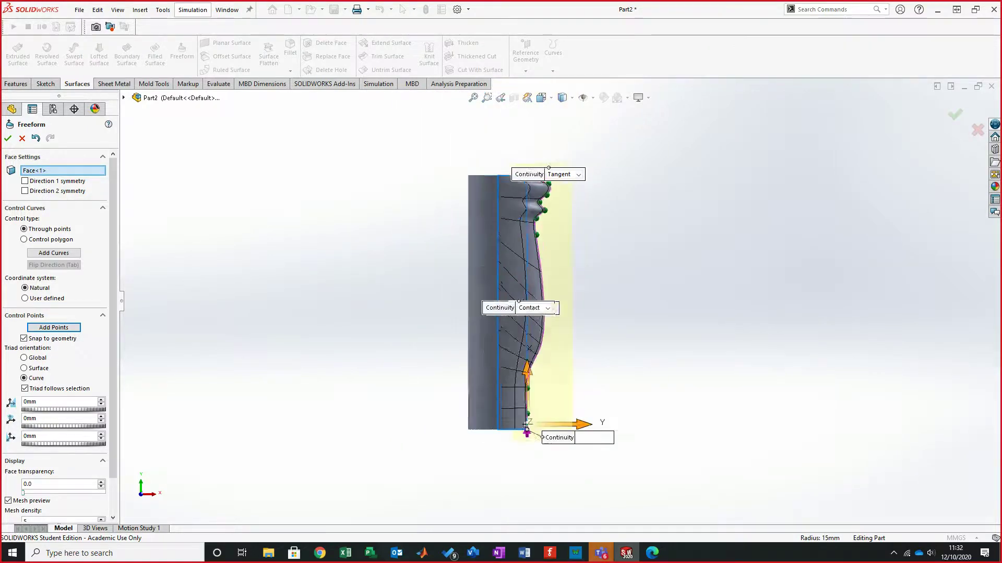
pyautogui.scroll(-10, 527, 162)
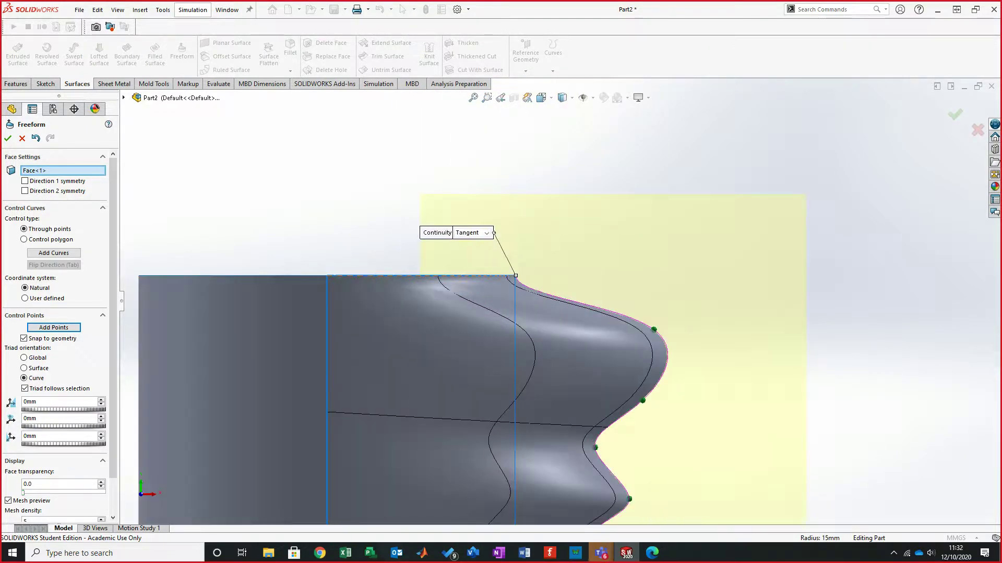
# Step: From the front view, pull the two lowest control points outward and downward to form a bulge near the lower end
pyautogui.click(54, 328)
pyautogui.moveTo(563, 302)
pyautogui.mouseDown(button='middle')
pyautogui.moveTo(566, 345)
pyautogui.moveTo(590, 378)
pyautogui.moveTo(529, 225)
pyautogui.moveTo(488, 284)
pyautogui.moveTo(453, 298)
pyautogui.moveTo(358, 268)
pyautogui.moveTo(373, 295)
pyautogui.mouseUp(button='middle')
pyautogui.click(541, 97)
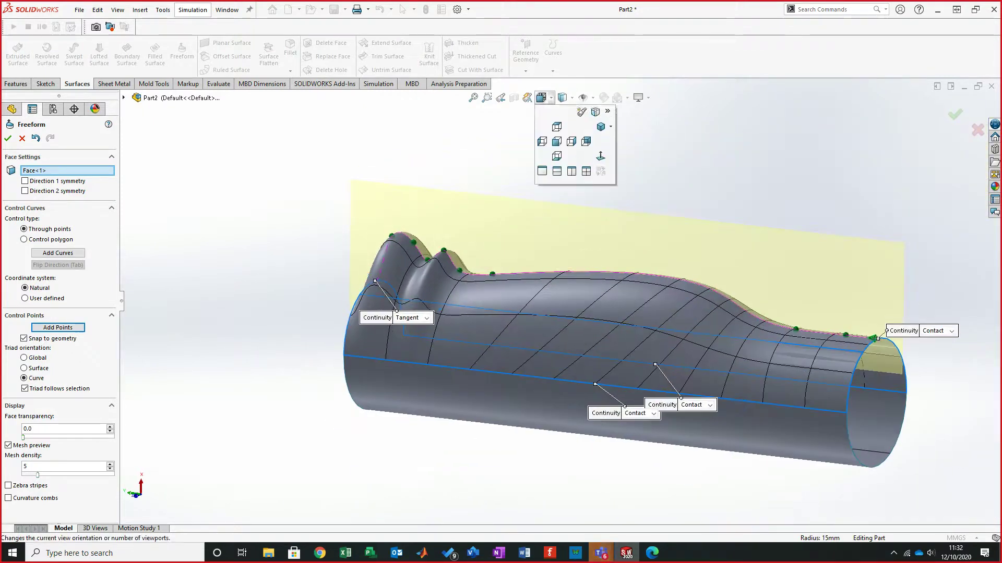
pyautogui.click(557, 142)
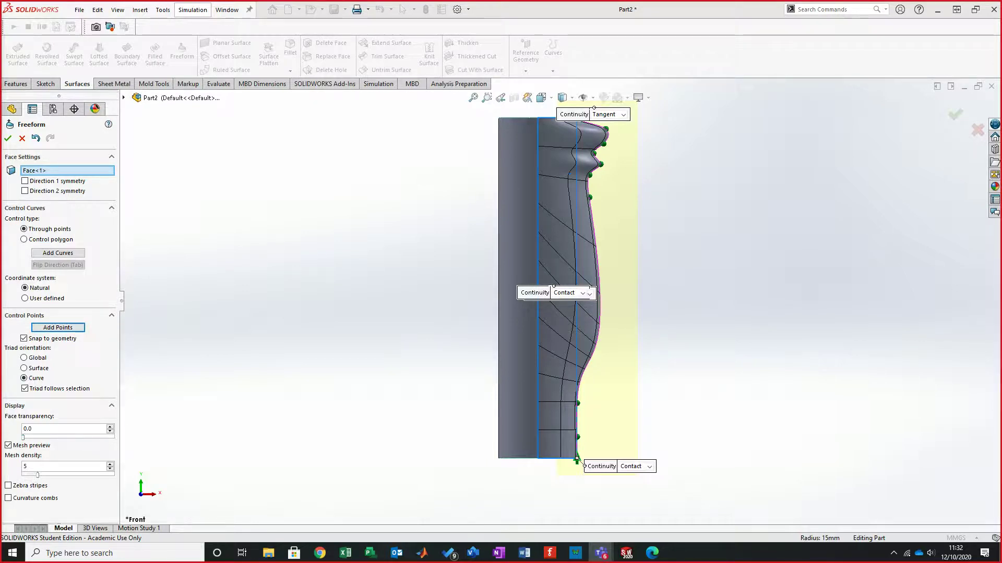
pyautogui.scroll(-3, 742, 483)
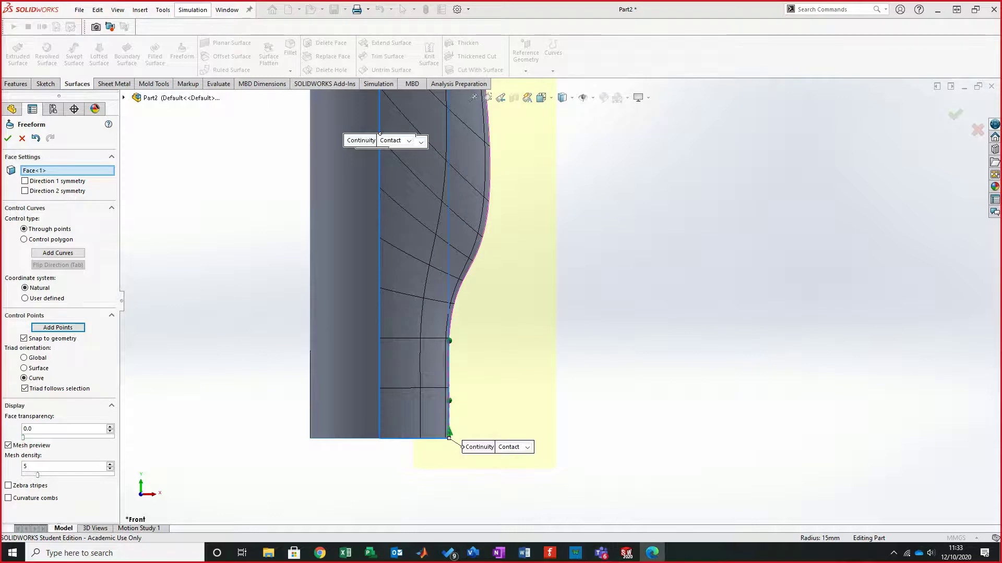
pyautogui.moveTo(449, 401); pyautogui.dragTo(455, 411)
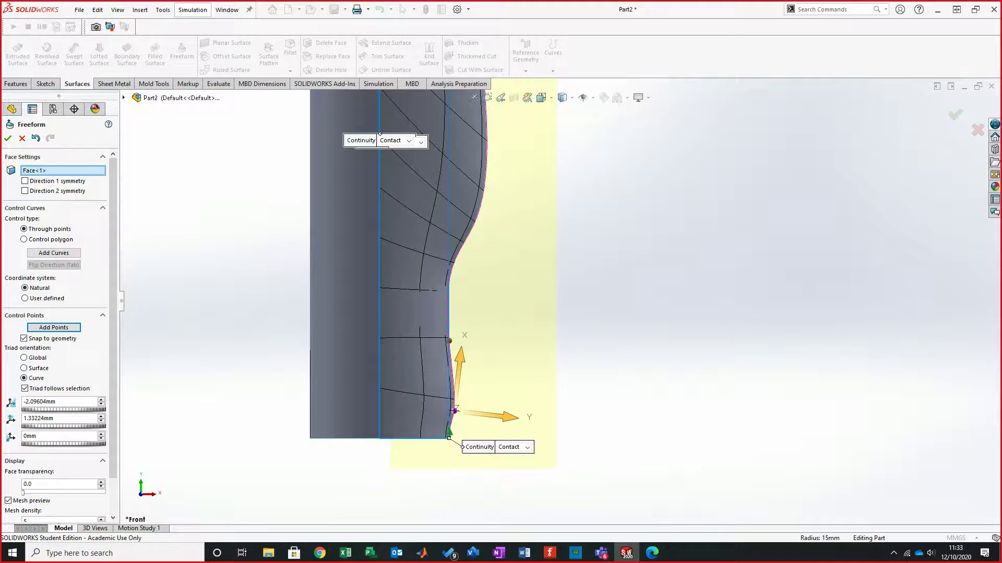
pyautogui.click(449, 340)
pyautogui.moveTo(450, 340); pyautogui.dragTo(486, 421)
pyautogui.click(463, 356)
pyautogui.moveTo(463, 356); pyautogui.dragTo(486, 365)
pyautogui.scroll(5, 566, 450)
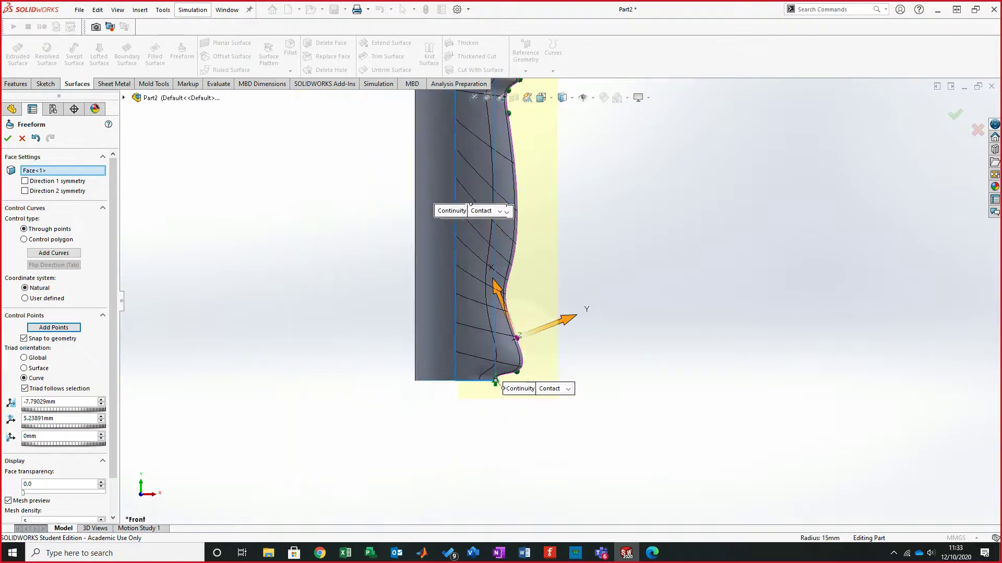
# Step: Lower the sixth control point slightly and move the fourth one slightly inward and down to refine the upper bulges
pyautogui.scroll(1, 568, 326)
pyautogui.scroll(-4, 525, 129)
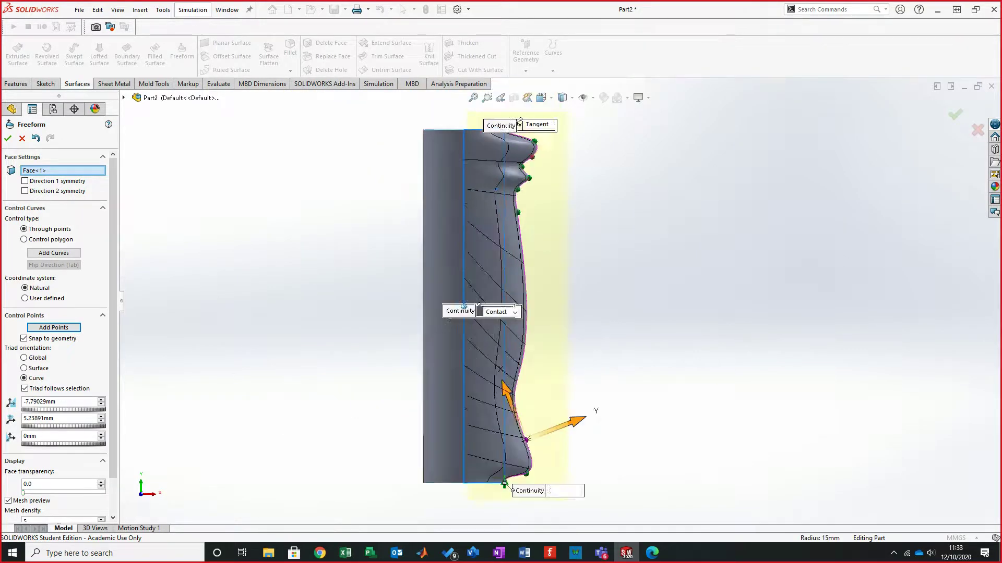
pyautogui.moveTo(515, 279); pyautogui.dragTo(515, 286)
pyautogui.moveTo(516, 239); pyautogui.dragTo(532, 222)
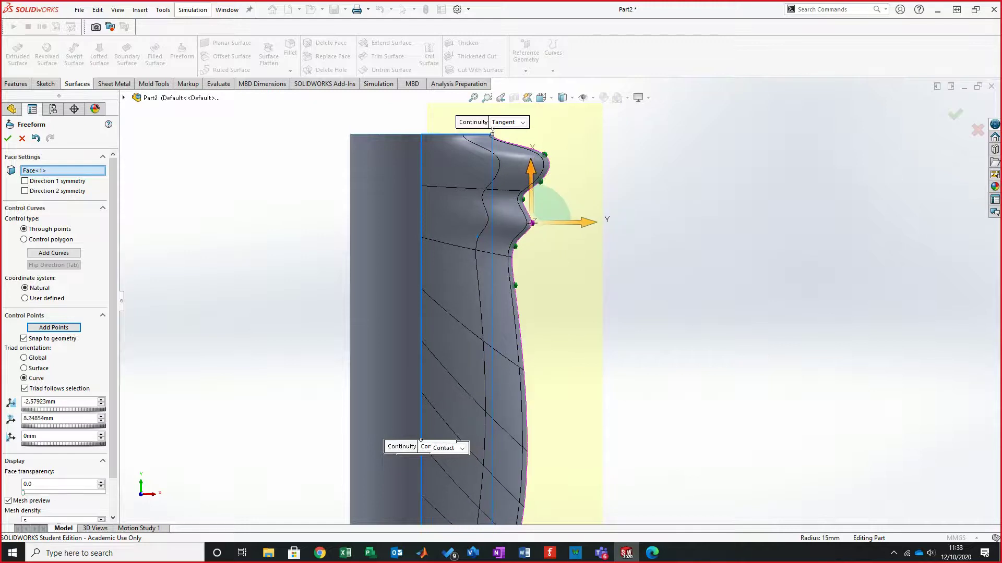
pyautogui.press('Escape')
# Step: Set the continuity of the half face's upper edge to Moveable/Tangent
pyautogui.scroll(3, 548, 295)
pyautogui.moveTo(548, 294); pyautogui.dragTo(493, 339, button='middle')
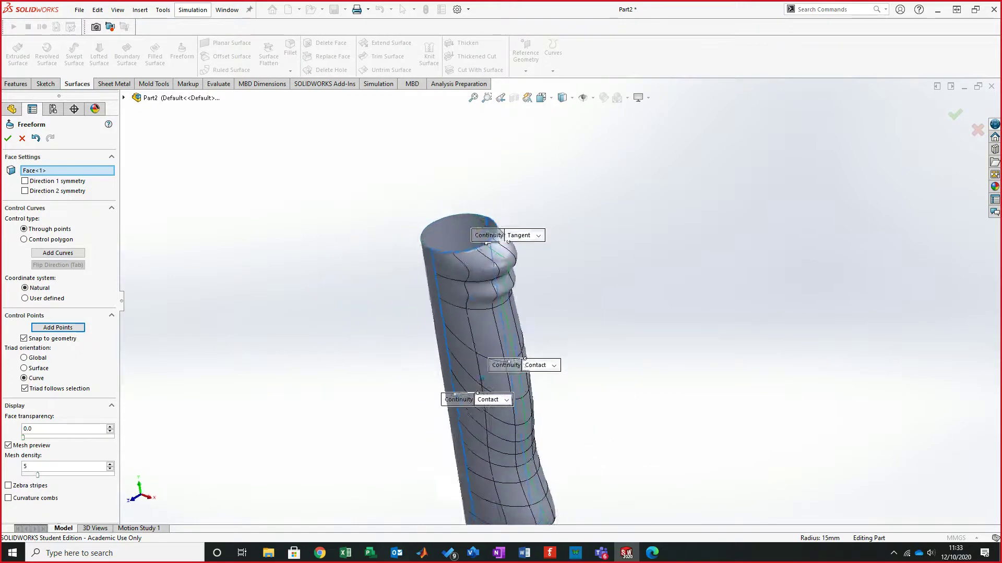
pyautogui.scroll(-8, 486, 244)
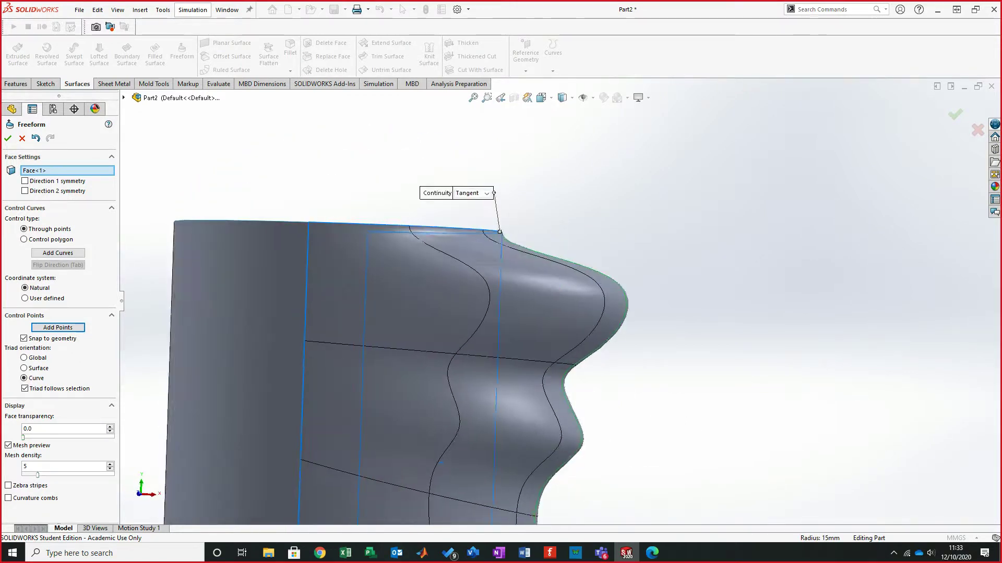
pyautogui.moveTo(486, 244); pyautogui.dragTo(501, 313, button='middle')
pyautogui.click(592, 316)
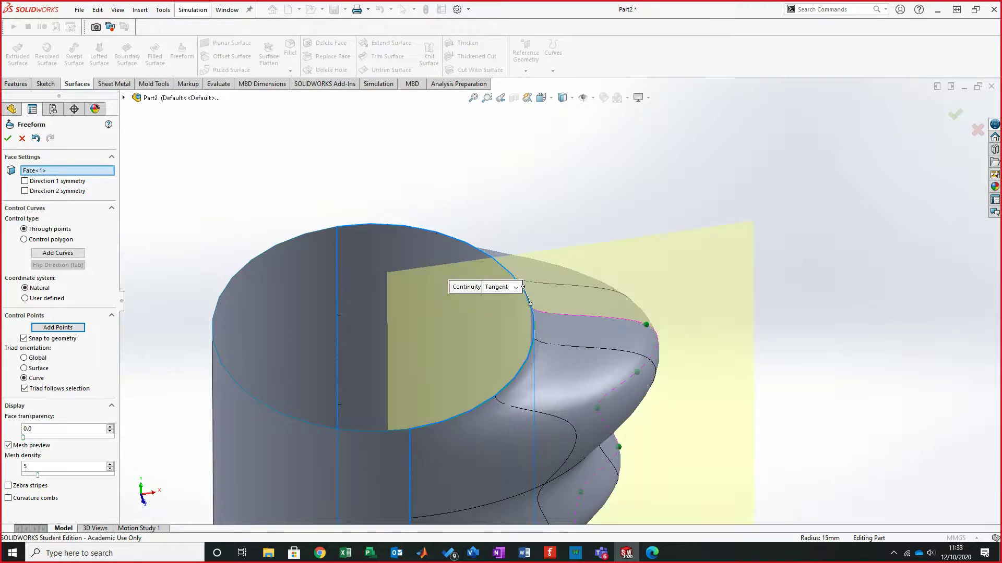
pyautogui.moveTo(566, 313); pyautogui.dragTo(553, 272, button='middle')
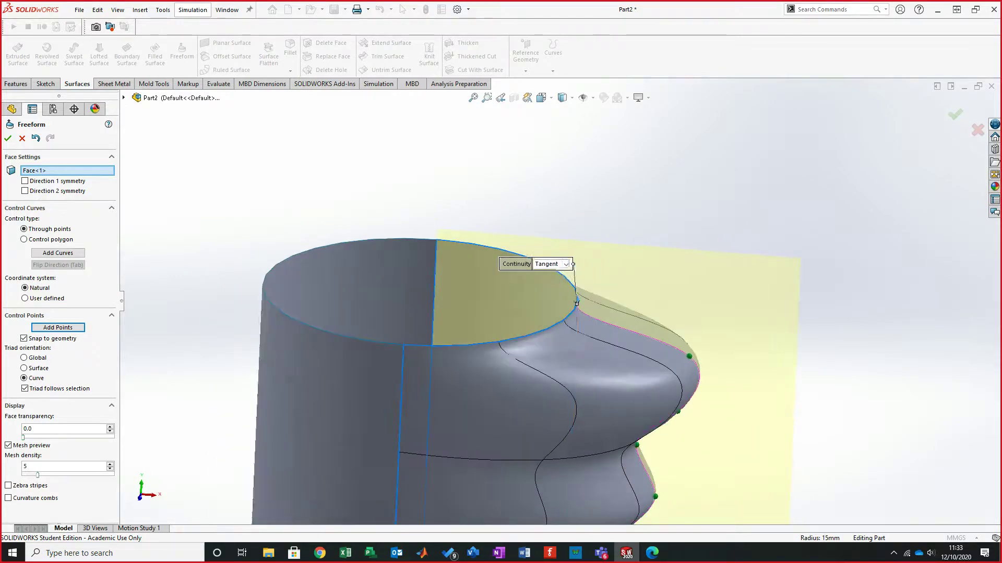
pyautogui.click(567, 264)
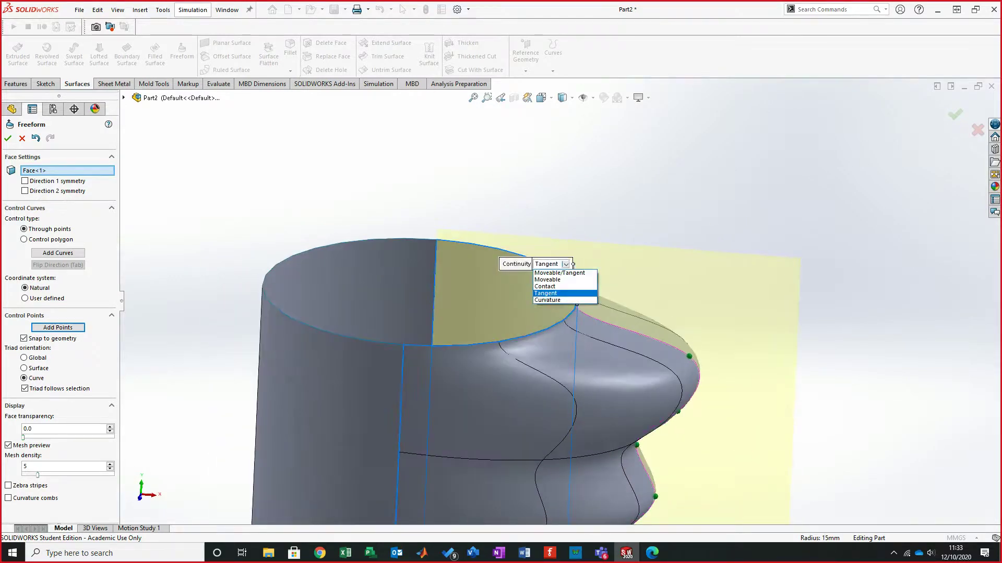
pyautogui.click(559, 273)
# Step: Set the upper edge's continuity to Moveable and pull the curve's top end handle outward about 9.7 mm
pyautogui.moveTo(580, 329); pyautogui.dragTo(514, 272, button='middle')
pyautogui.click(587, 250)
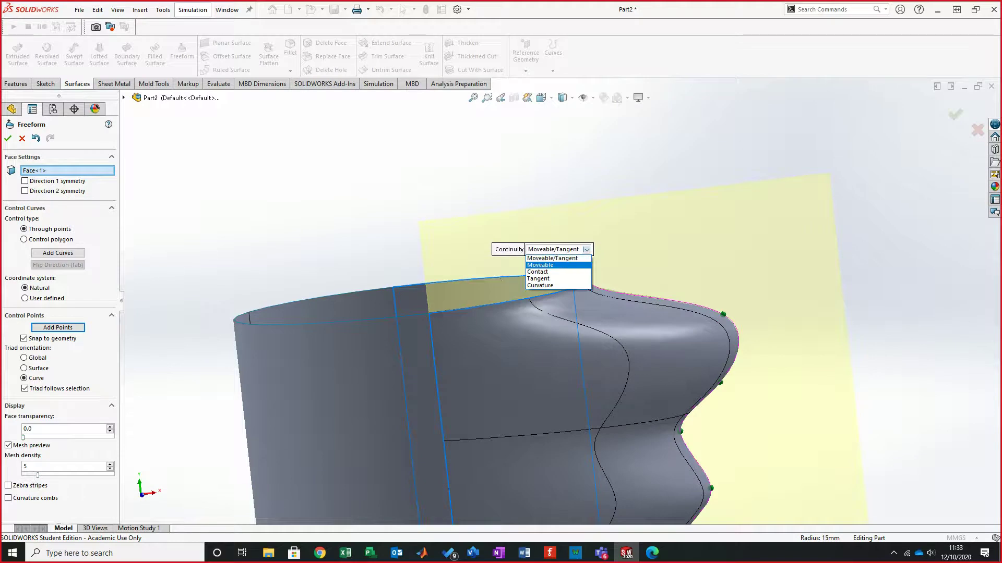
pyautogui.click(565, 265)
pyautogui.moveTo(564, 265); pyautogui.dragTo(567, 266, button='middle')
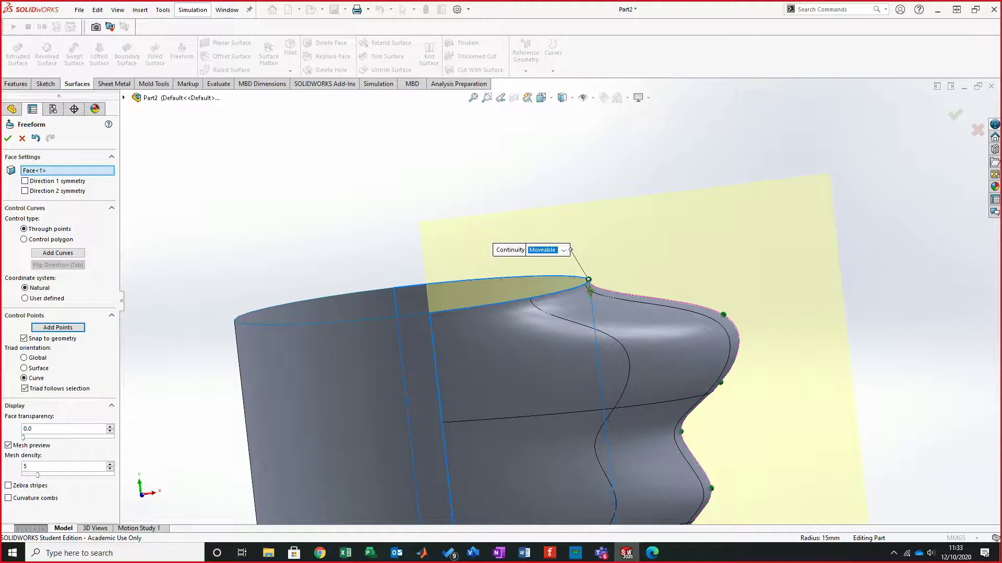
pyautogui.moveTo(590, 292); pyautogui.dragTo(705, 316)
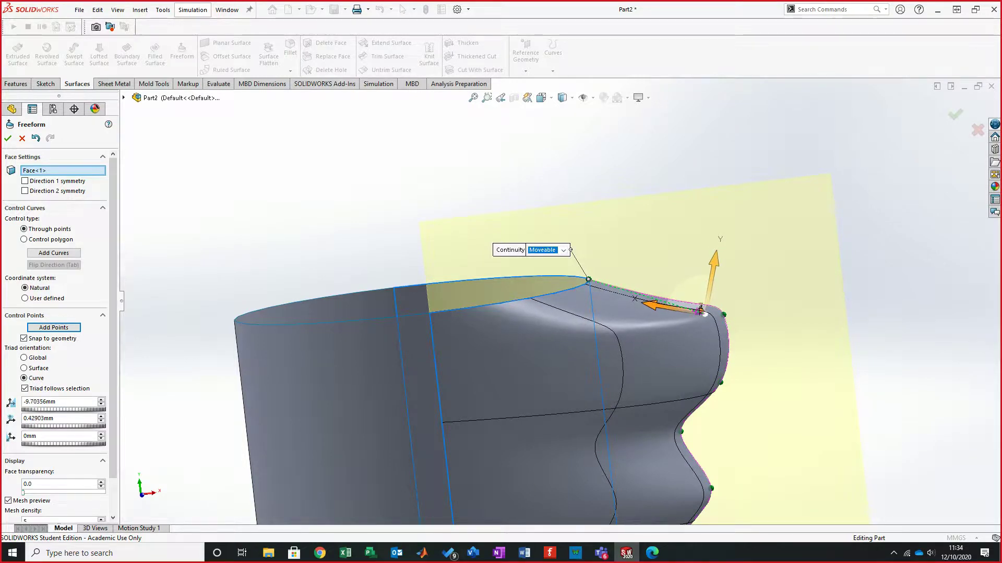
pyautogui.scroll(2, 705, 316)
# Step: Switch to the Working with Freeform PDF and compare the deformed profile with the point positions in step 8
pyautogui.hotkey('alt', 'Tab')
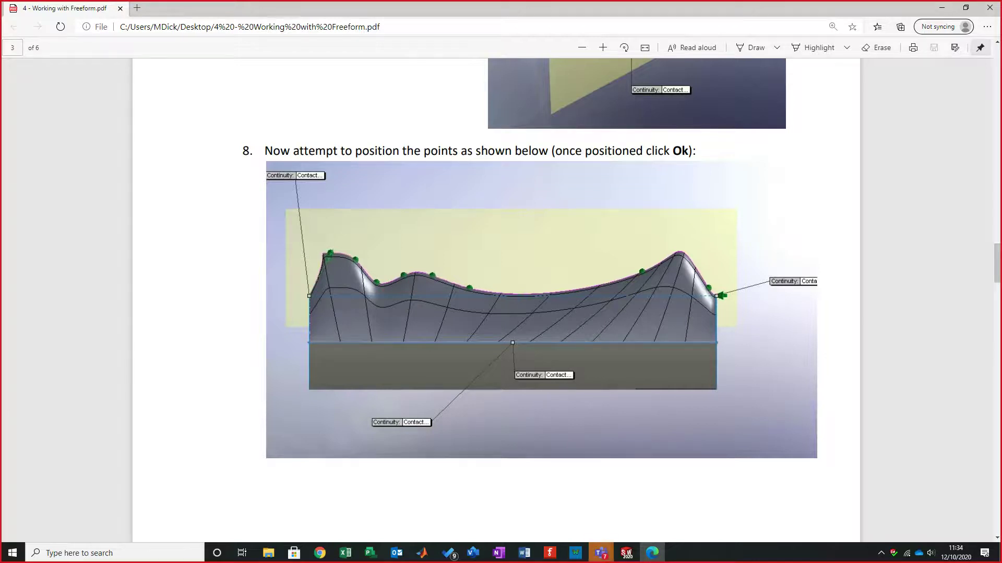
pyautogui.hotkey('alt', 'Tab')
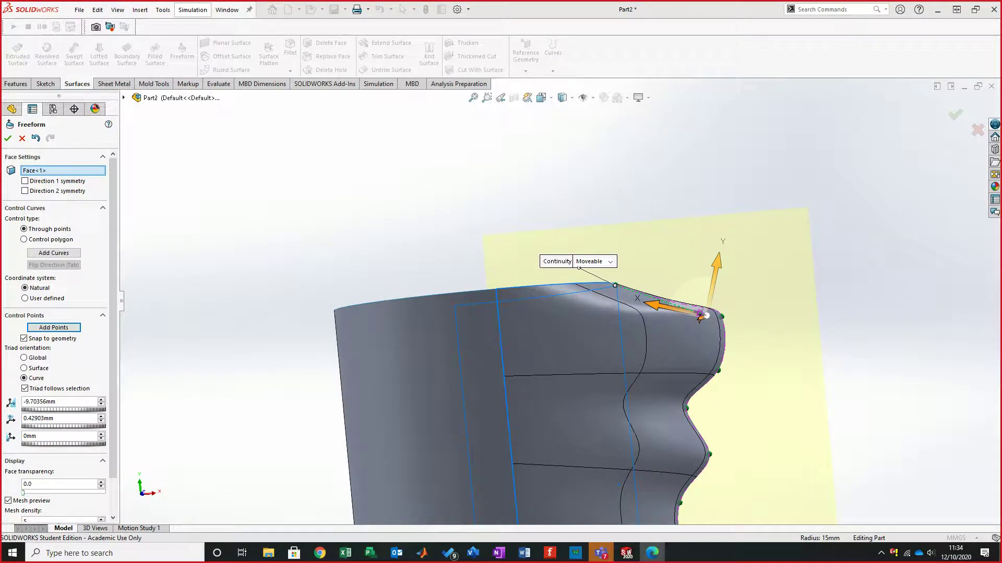
pyautogui.hotkey('alt', 'Tab')
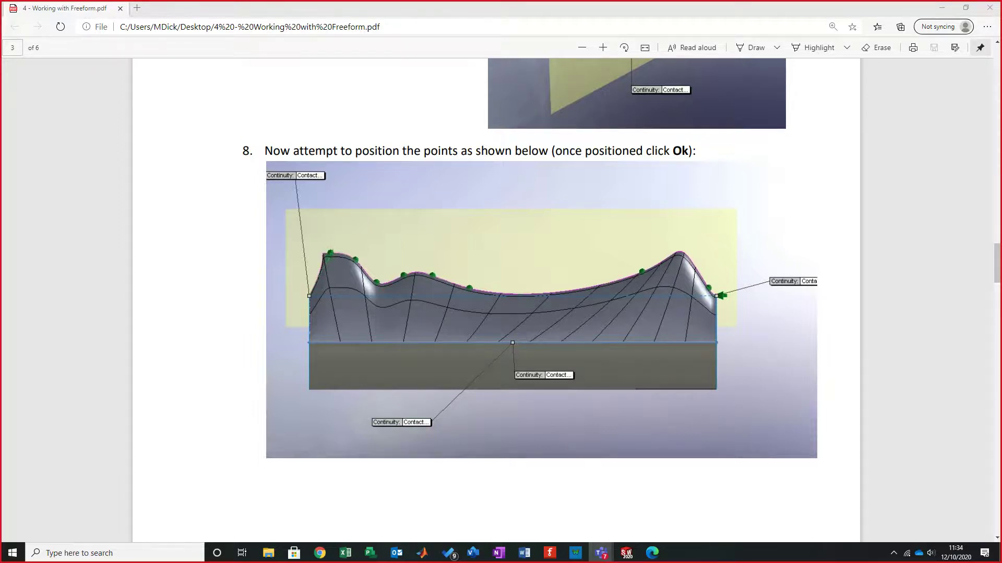
pyautogui.moveTo(418, 9); pyautogui.dragTo(1, 156)
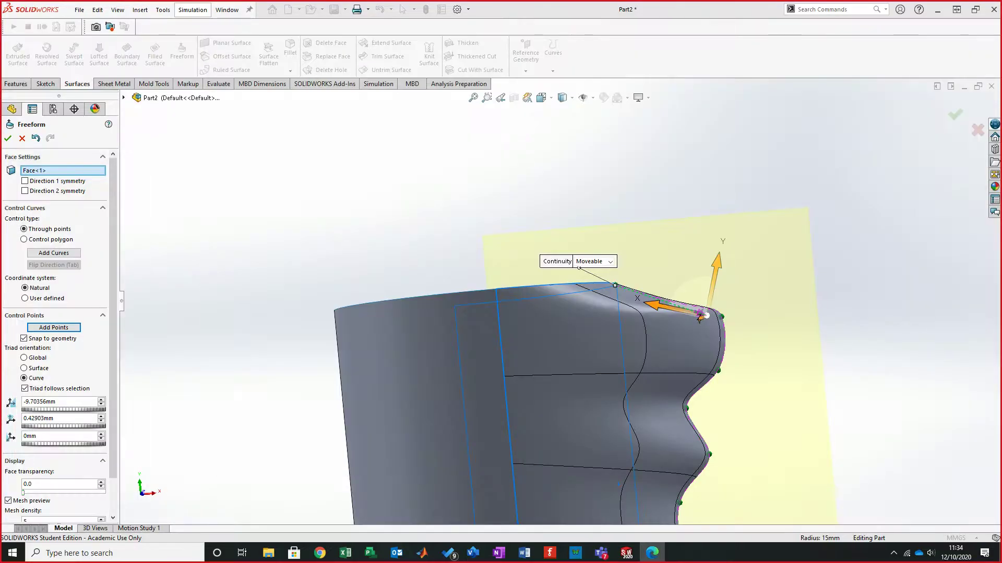
# Step: Check the deformed half from several angles and accept the Freeform feature
pyautogui.click(396, 219)
pyautogui.moveTo(522, 293); pyautogui.dragTo(553, 284, button='middle')
pyautogui.moveTo(541, 302); pyautogui.dragTo(490, 334, button='middle')
pyautogui.moveTo(540, 365); pyautogui.dragTo(511, 371, button='middle')
pyautogui.moveTo(662, 369); pyautogui.dragTo(509, 387, button='middle')
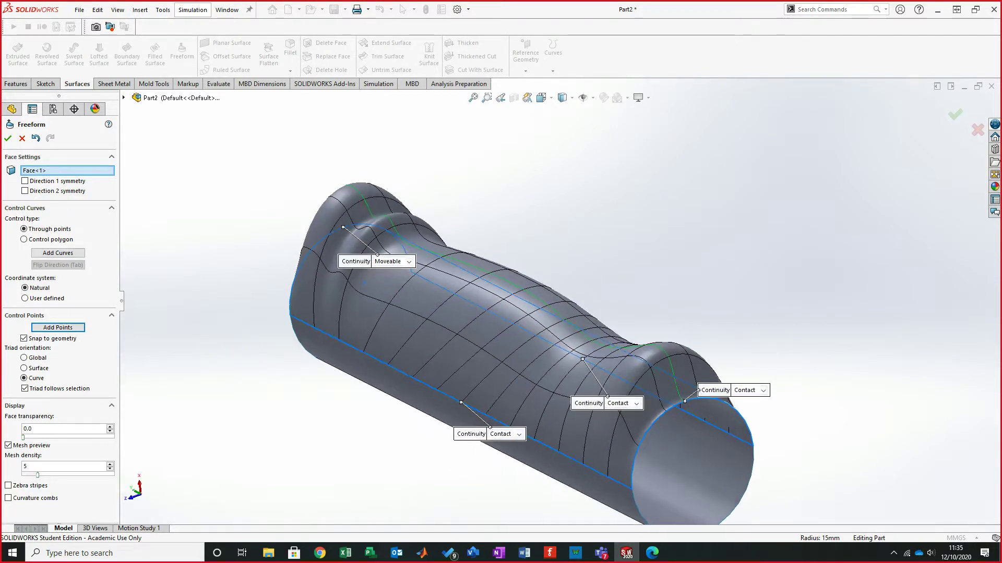
pyautogui.moveTo(364, 282)
pyautogui.mouseDown(button='middle')
pyautogui.moveTo(467, 252)
pyautogui.moveTo(532, 366)
pyautogui.moveTo(530, 389)
pyautogui.moveTo(514, 392)
pyautogui.moveTo(515, 322)
pyautogui.moveTo(510, 328)
pyautogui.moveTo(544, 347)
pyautogui.moveTo(523, 331)
pyautogui.mouseUp(button='middle')
pyautogui.press('Return')
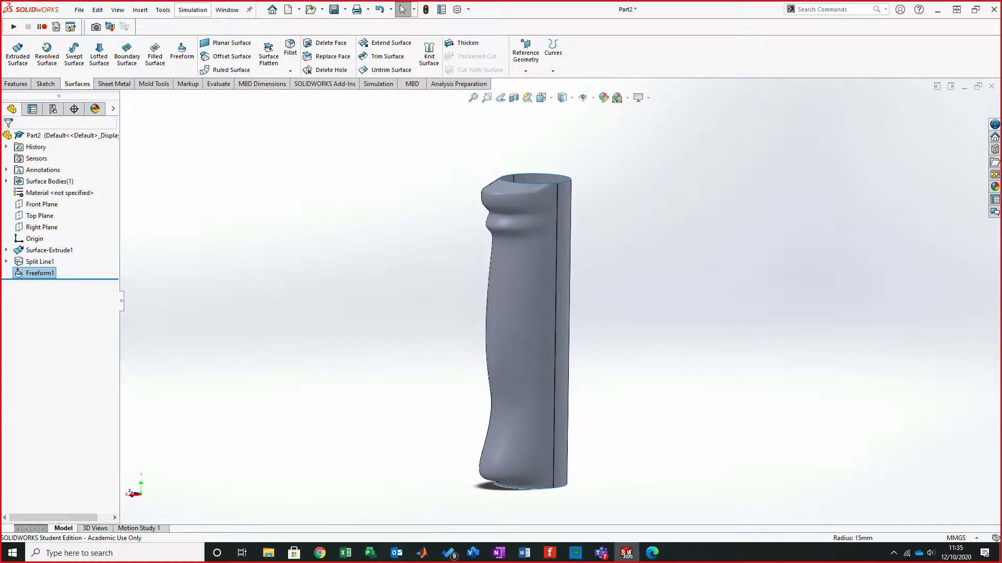
# Step: Switch to the Freeform PDF, read step 9 on shaping the second half of the grip, and return to SOLIDWORKS
pyautogui.hotkey('alt', 'Tab')
pyautogui.scroll(-8, 522, 313)
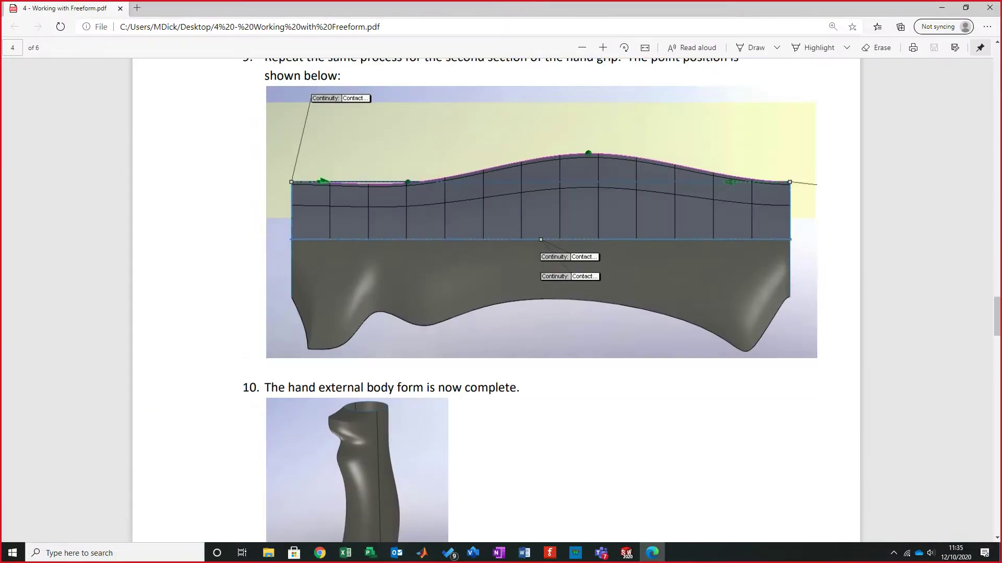
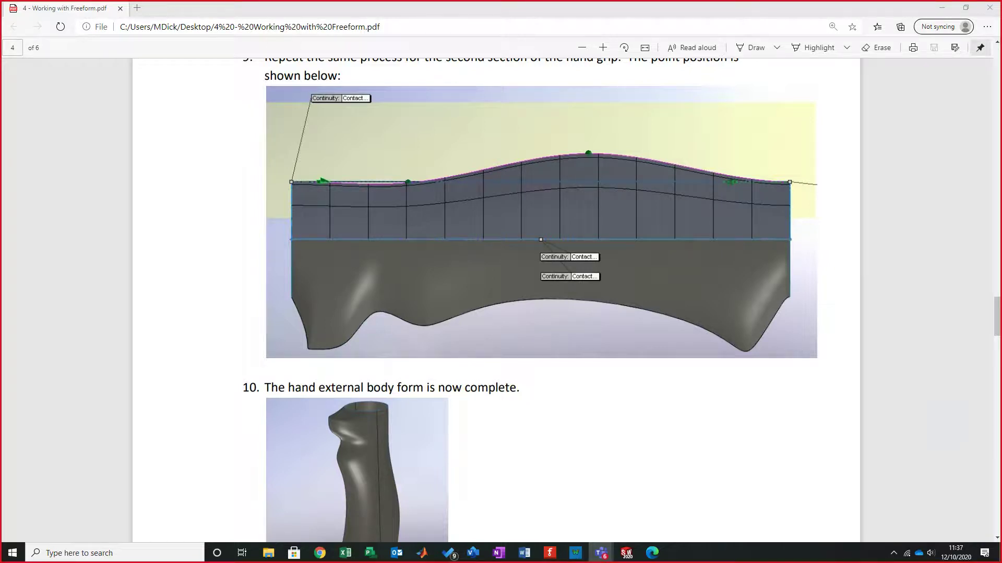
pyautogui.press('super+Down')
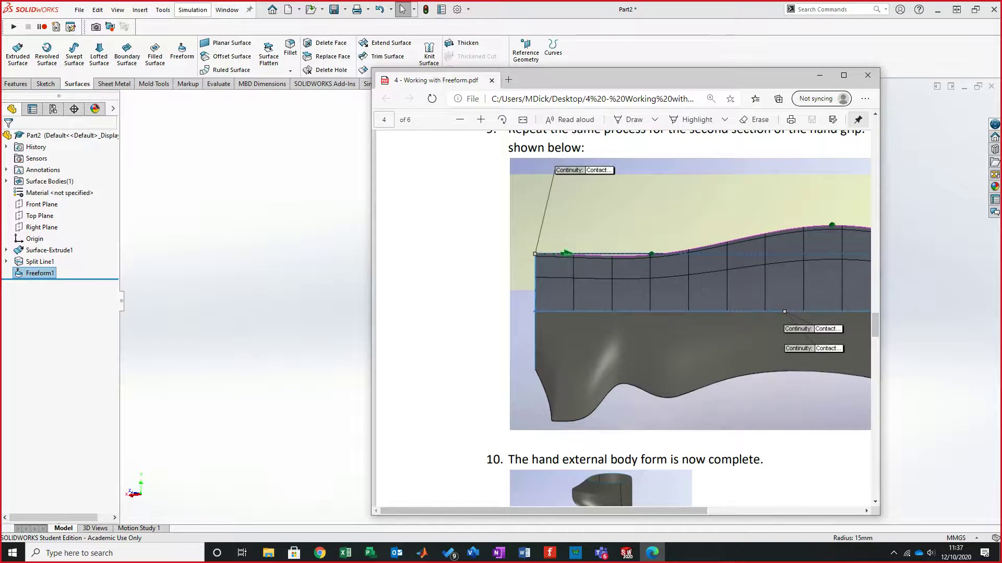
pyautogui.moveTo(772, 76); pyautogui.dragTo(0, 62)
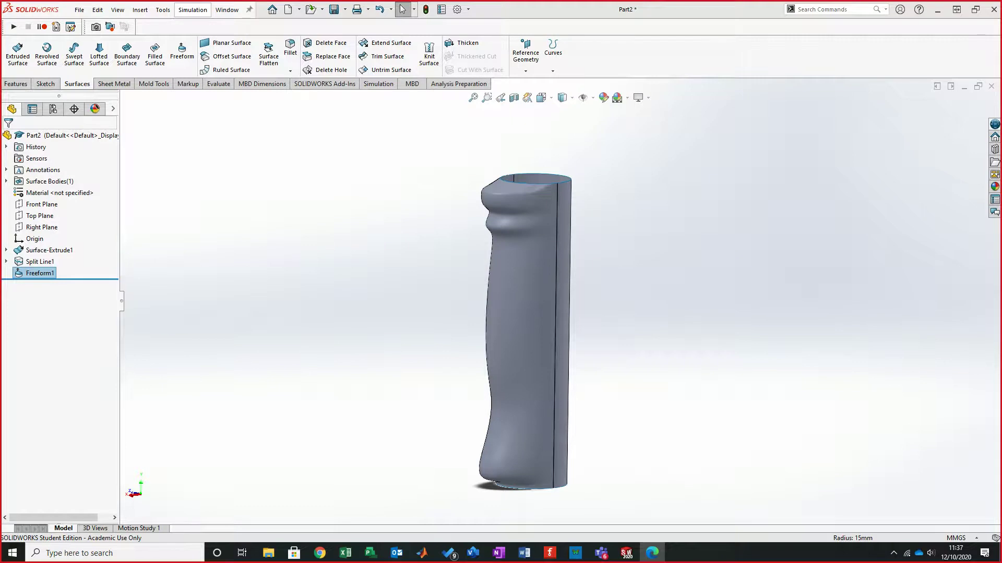
pyautogui.click(313, 271)
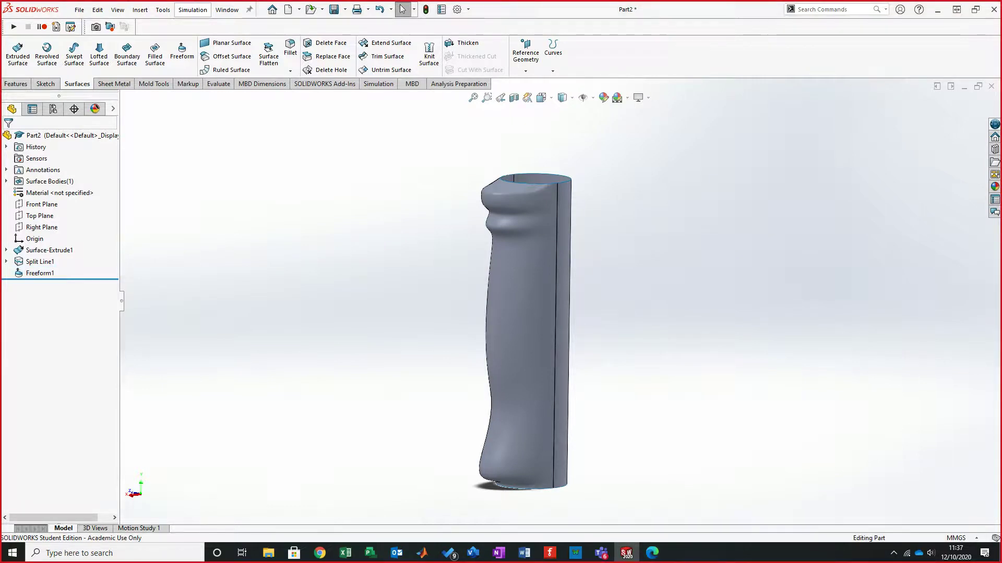
# Step: Start a Freeform on the remaining undeformed half face and add a lengthwise control curve along its middle
pyautogui.moveTo(483, 271); pyautogui.dragTo(545, 368, button='middle')
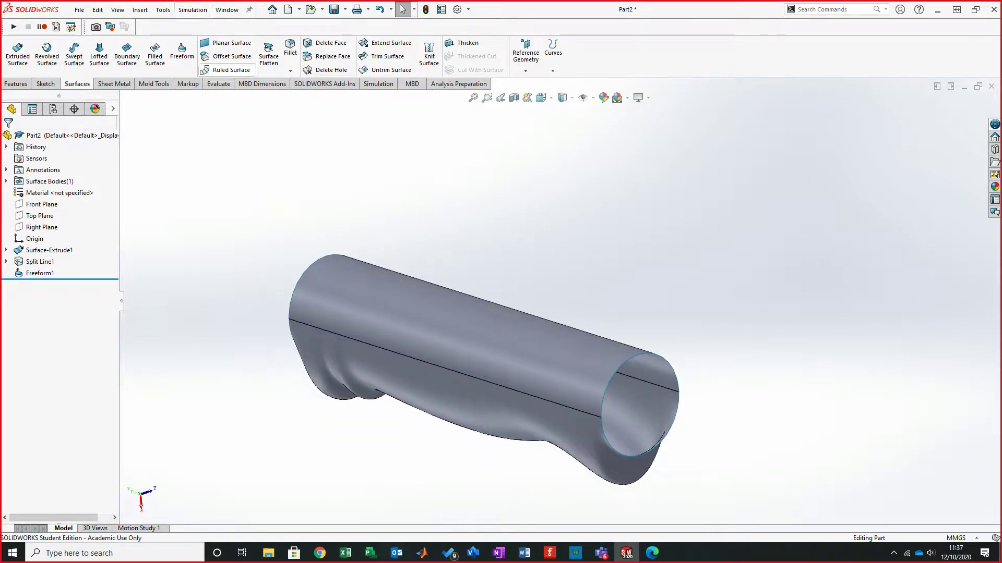
pyautogui.click(182, 52)
pyautogui.moveTo(482, 377); pyautogui.dragTo(367, 385, button='middle')
pyautogui.click(436, 349)
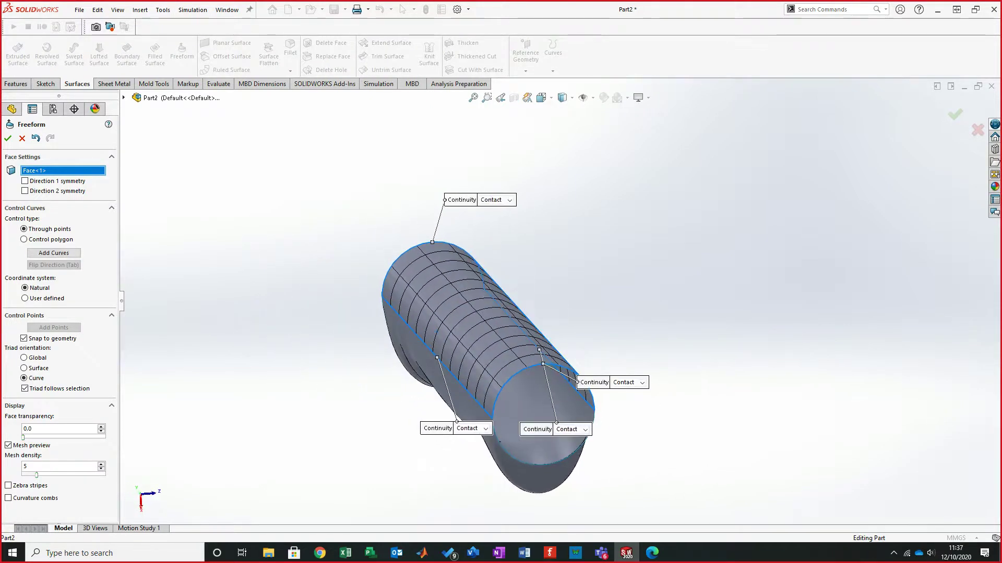
pyautogui.click(54, 253)
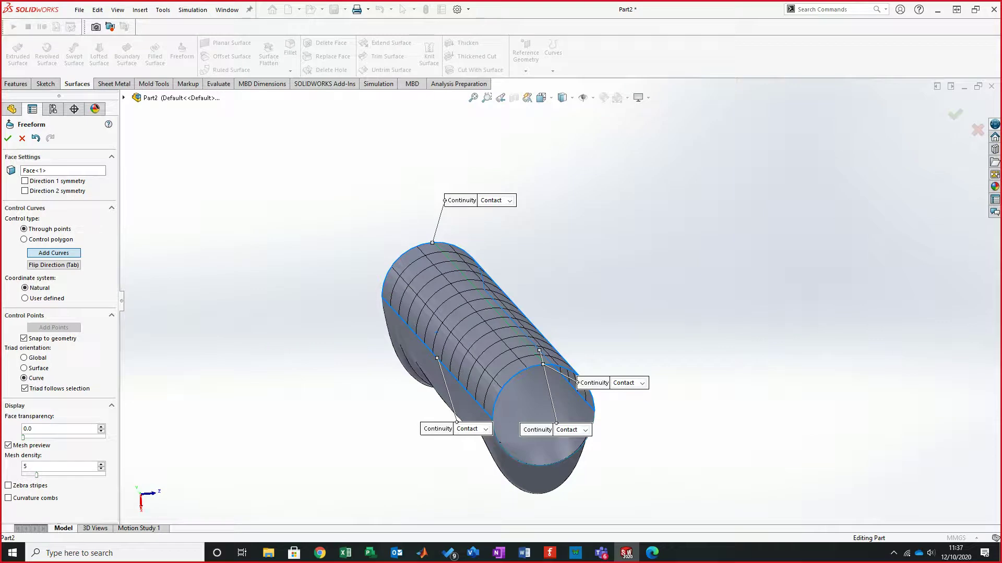
pyautogui.moveTo(465, 365); pyautogui.dragTo(439, 368, button='middle')
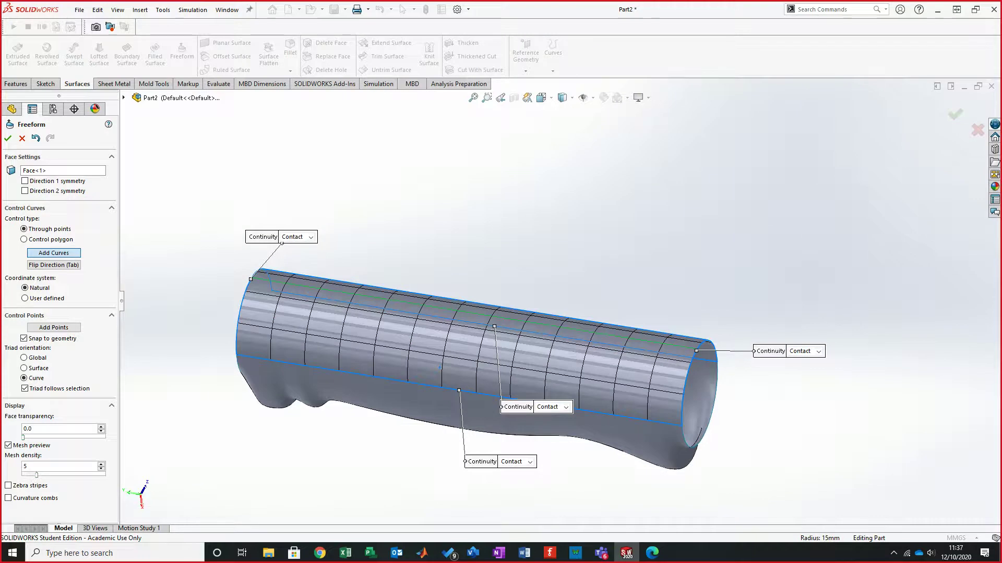
# Step: Finish adding control curves and set the continuity of both end edges of the undeformed half to Moveable
pyautogui.press('Escape')
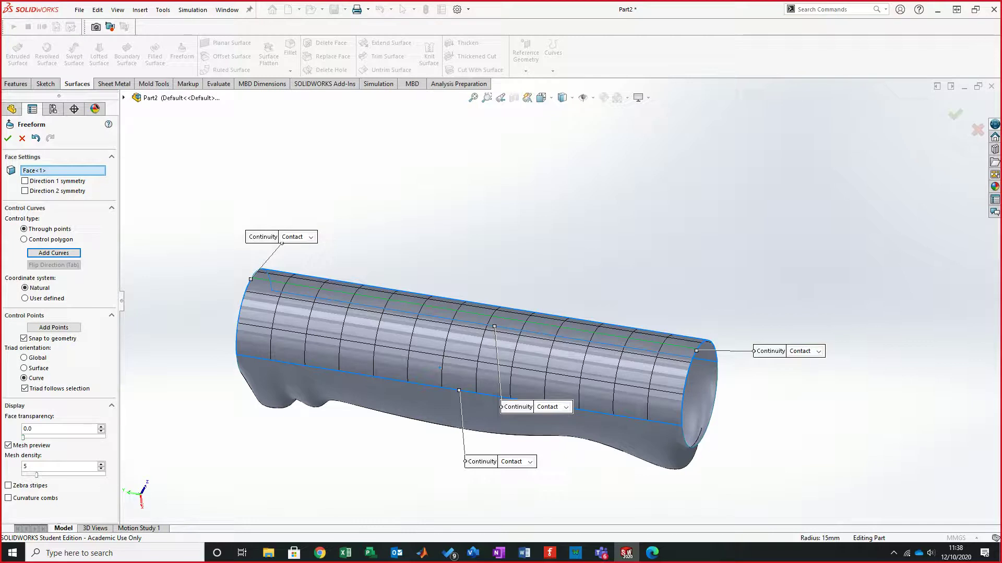
pyautogui.click(311, 237)
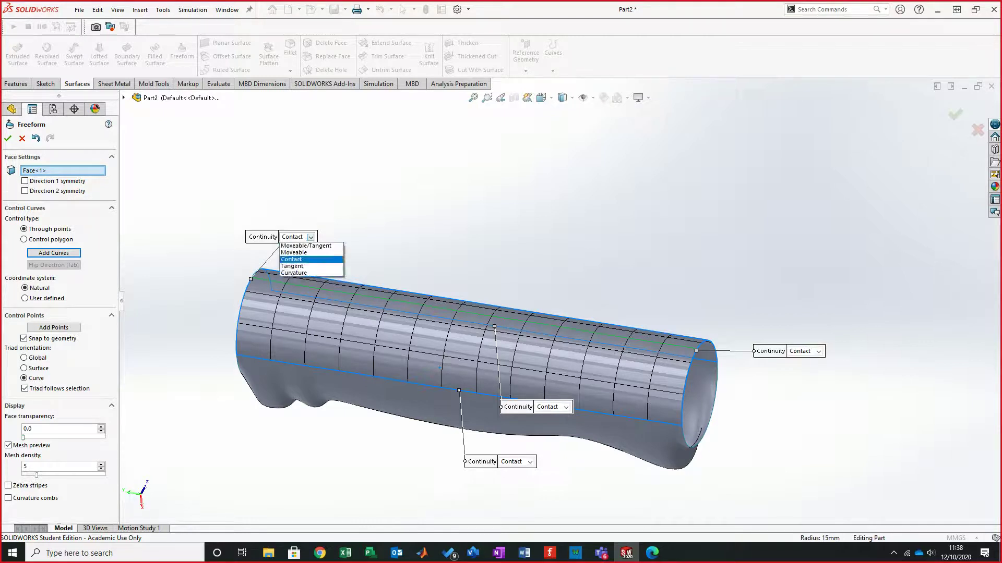
pyautogui.click(295, 252)
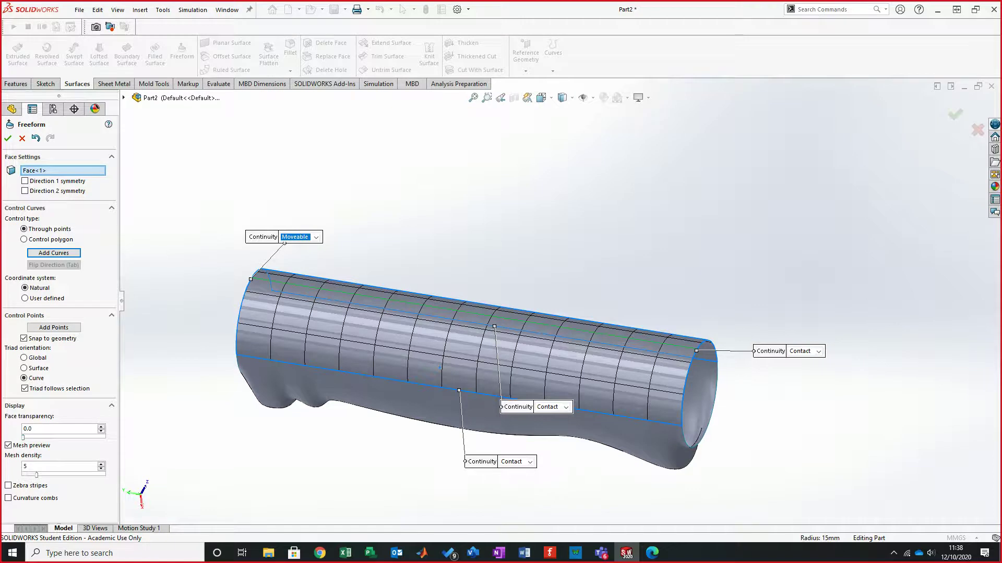
pyautogui.click(566, 406)
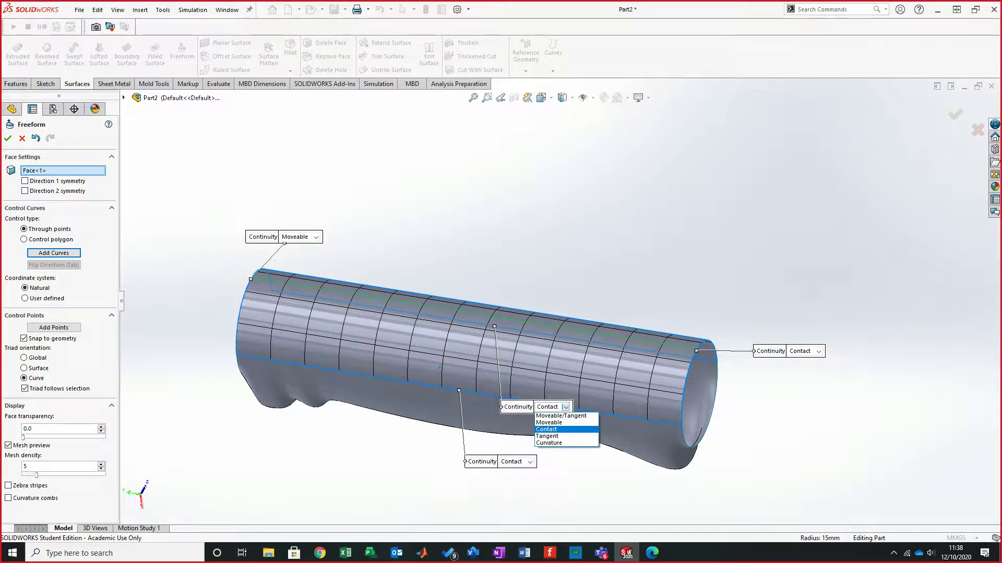
pyautogui.click(565, 407)
pyautogui.click(818, 351)
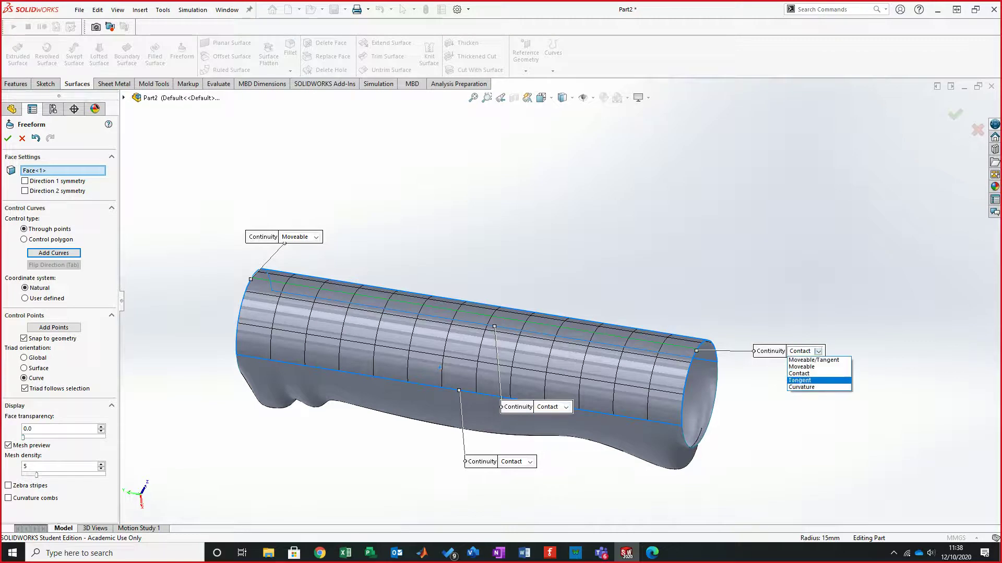
pyautogui.click(806, 367)
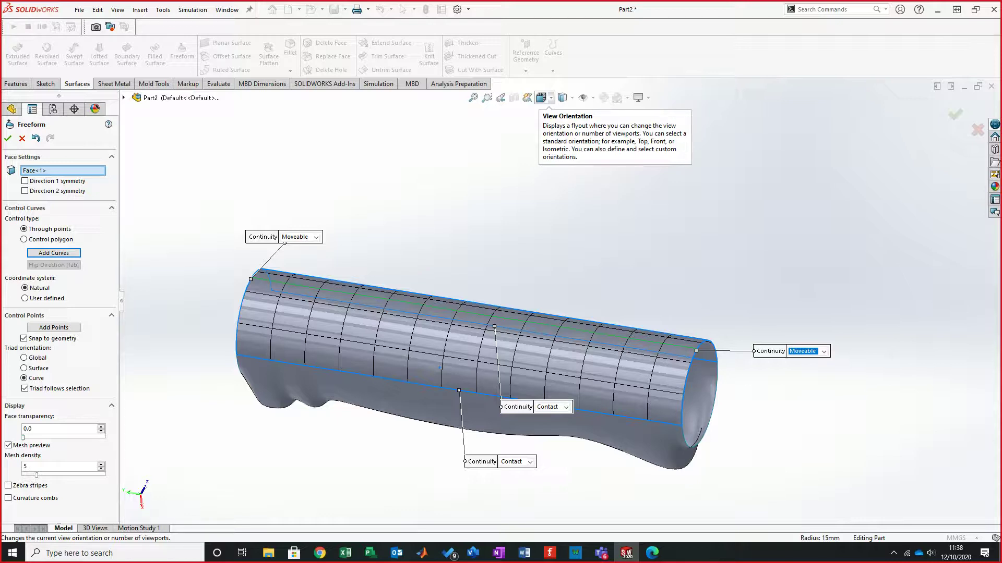
# Step: In the front view, check step 9 in the PDF and add two control points along the undeformed half's curve to match it
pyautogui.click(541, 98)
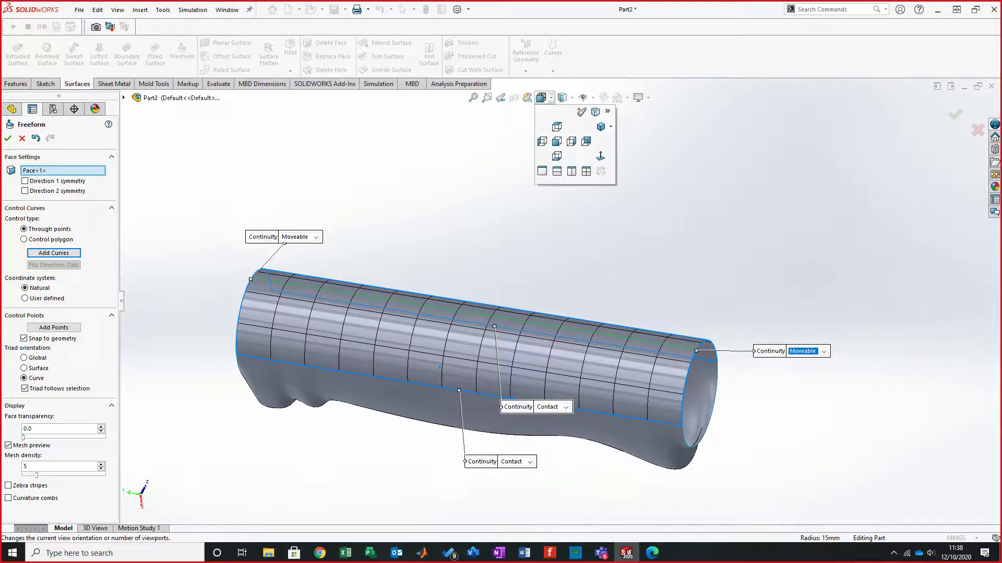
pyautogui.click(556, 141)
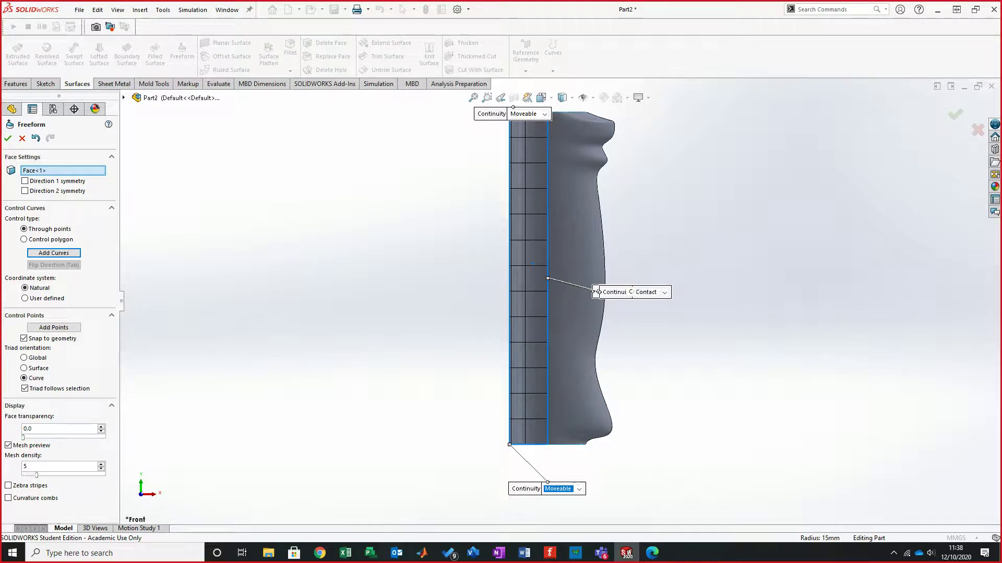
pyautogui.click(54, 327)
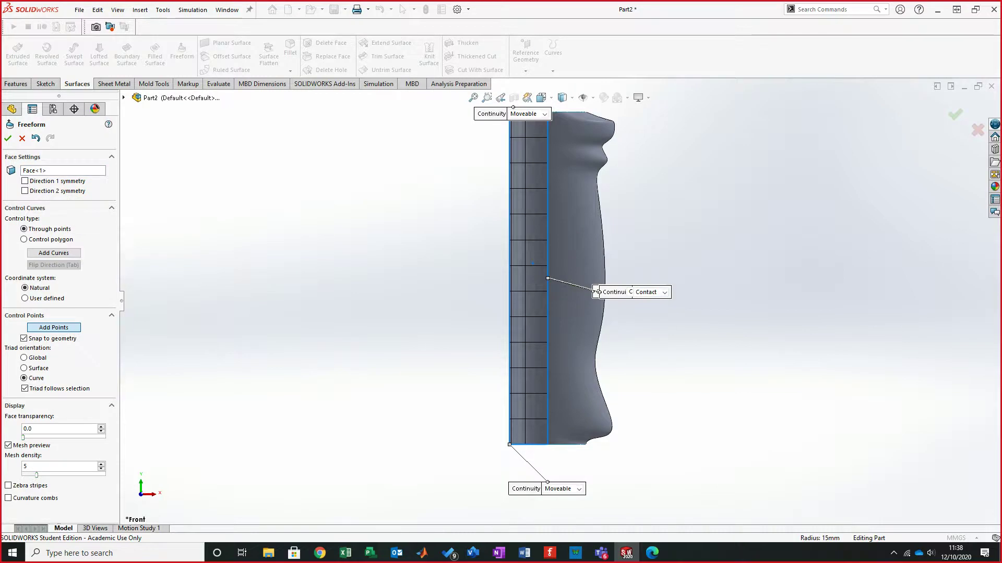
pyautogui.hotkey('alt', 'Tab')
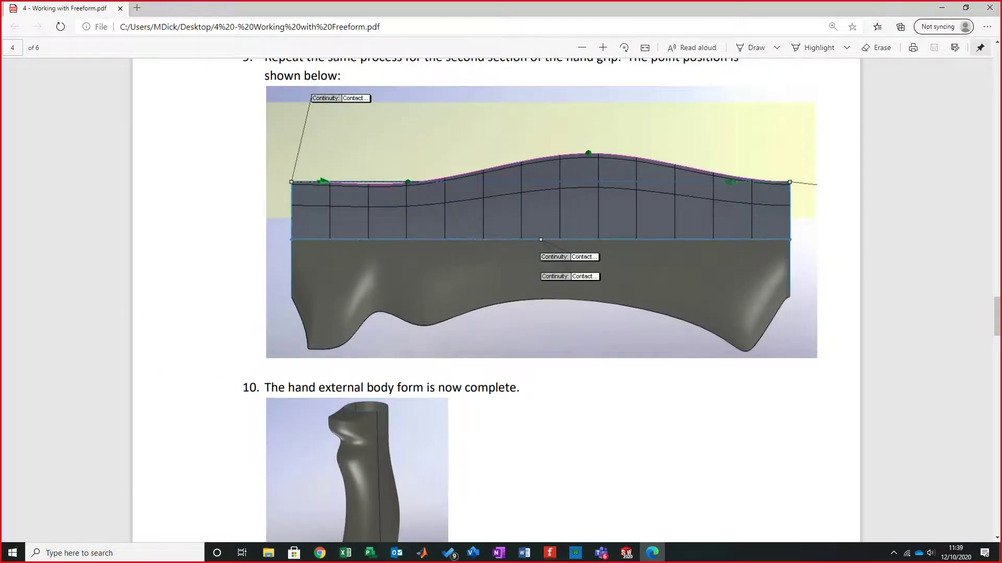
pyautogui.hotkey('alt', 'Tab')
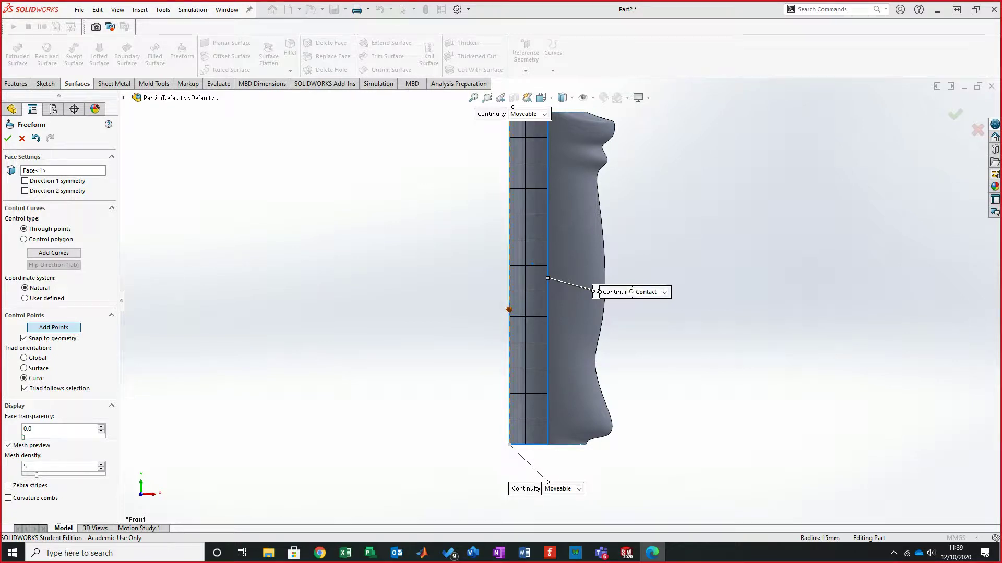
pyautogui.click(509, 311)
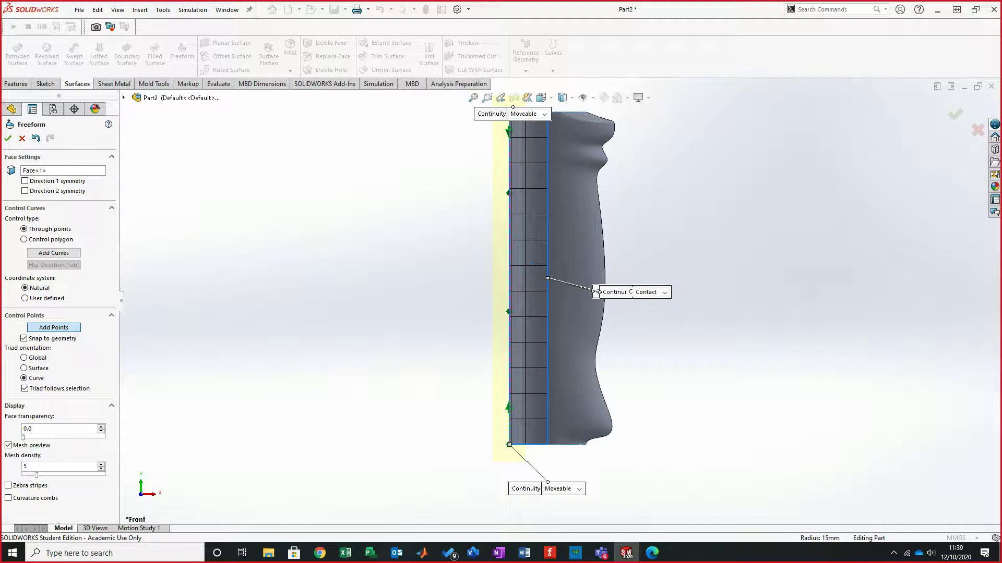
pyautogui.click(54, 328)
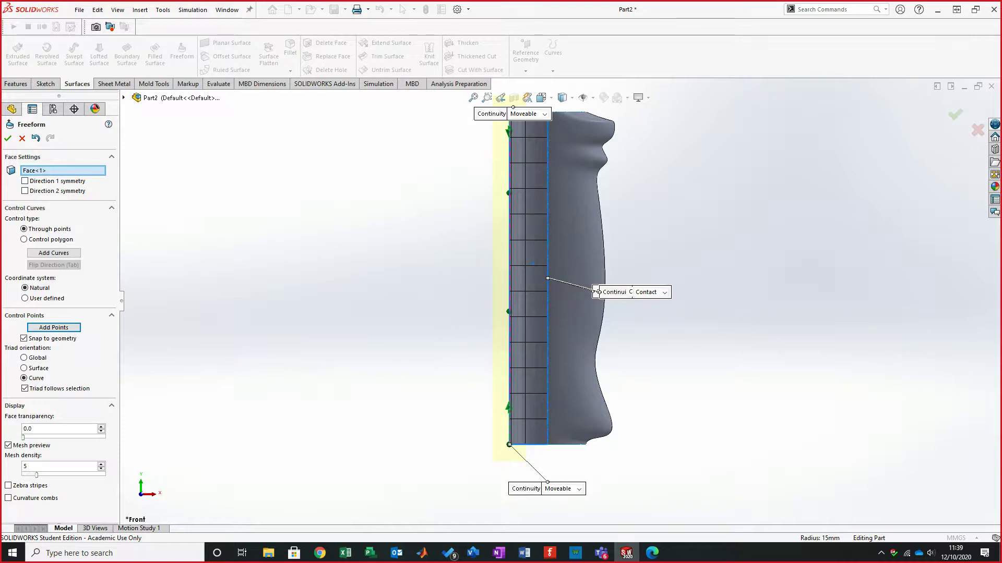
pyautogui.click(54, 328)
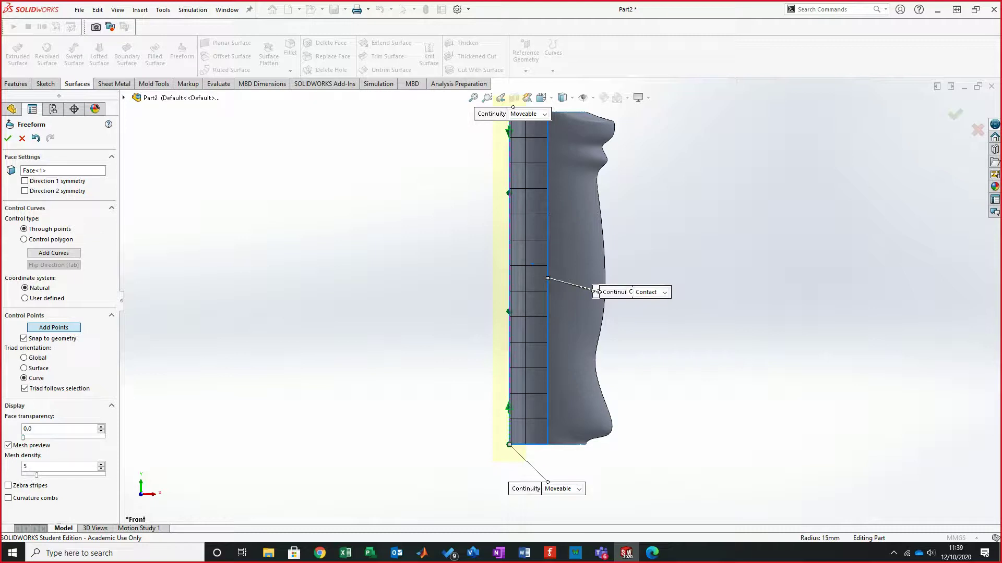
pyautogui.click(54, 328)
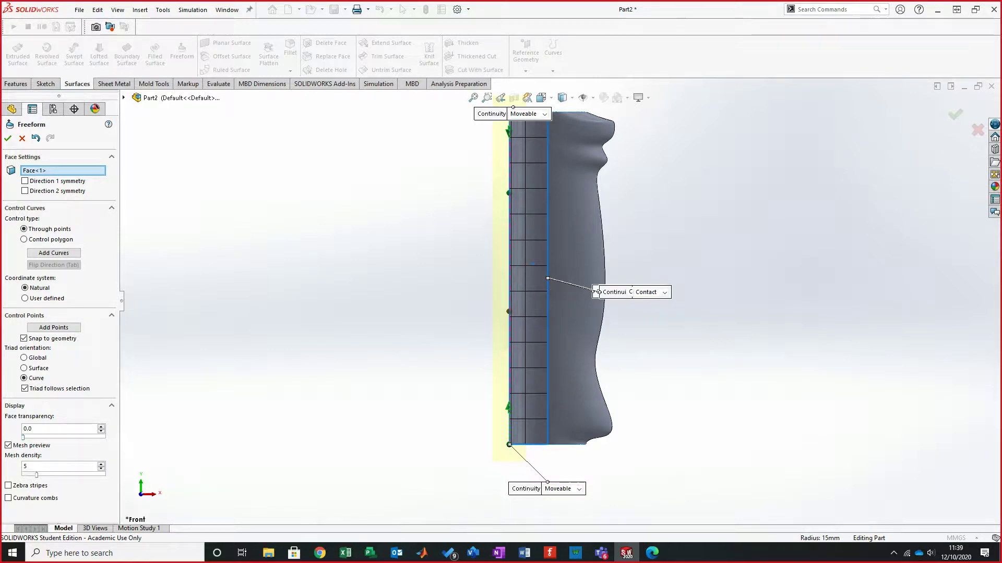
# Step: Try pulling the control point near mid-length outward by about 7.2 mm, check the bulge, and cancel the Freeform
pyautogui.moveTo(509, 312); pyautogui.dragTo(490, 311)
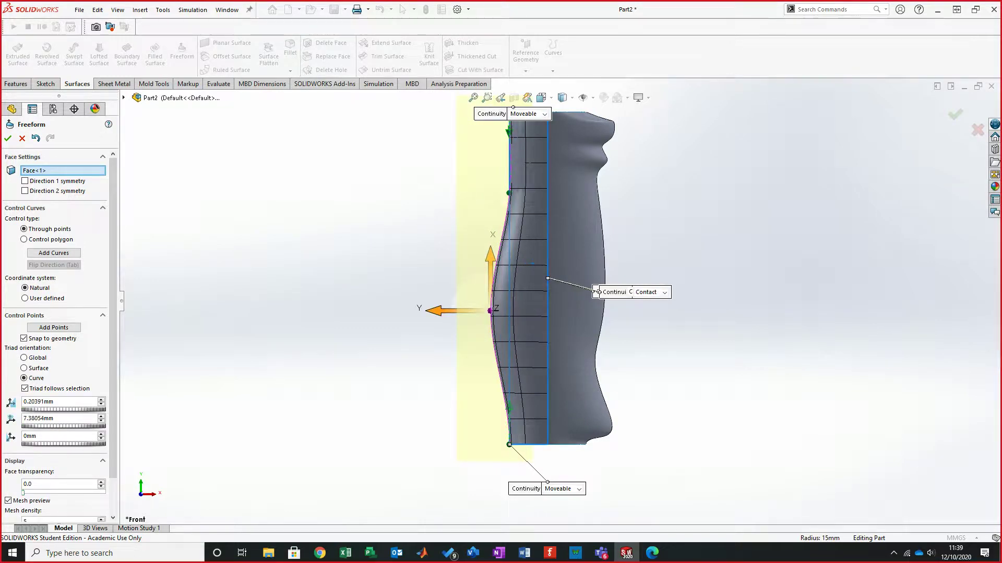
pyautogui.moveTo(490, 311); pyautogui.dragTo(490, 311)
pyautogui.moveTo(532, 263); pyautogui.dragTo(555, 271, button='middle')
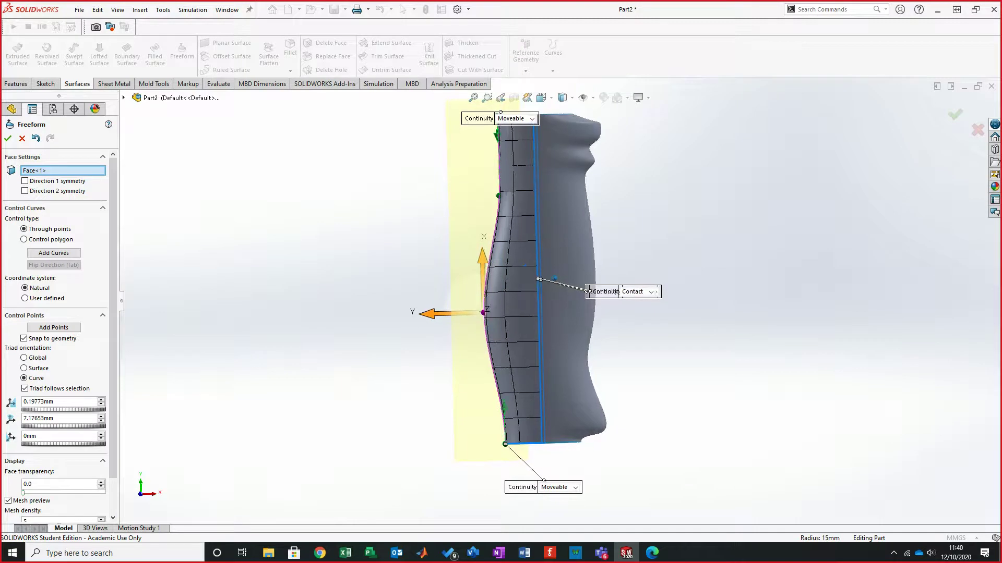
pyautogui.click(22, 138)
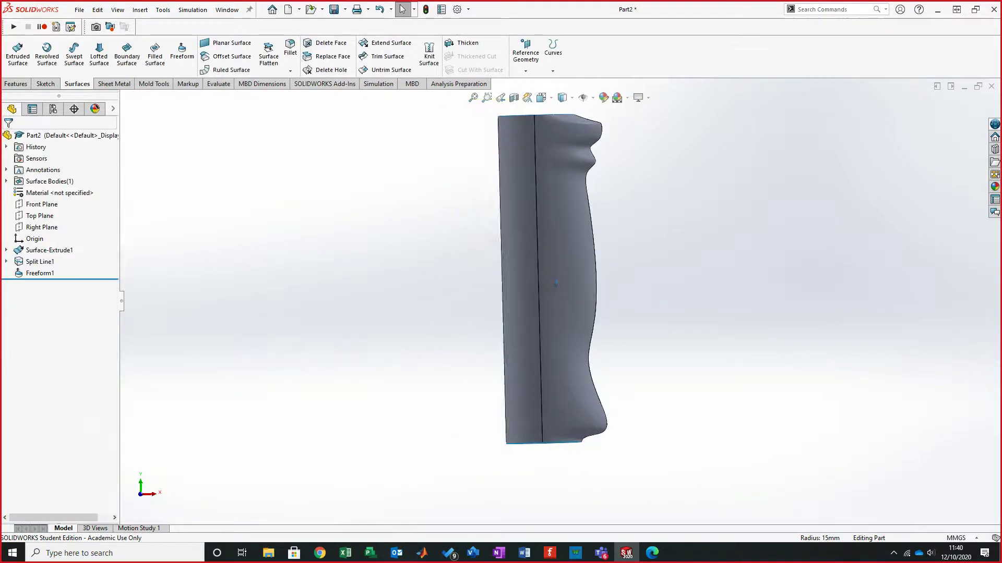
# Step: Edit the first half's Freeform feature in the front view, select its control curve, and move the continuity callout clear of the profile
pyautogui.rightClick(42, 273)
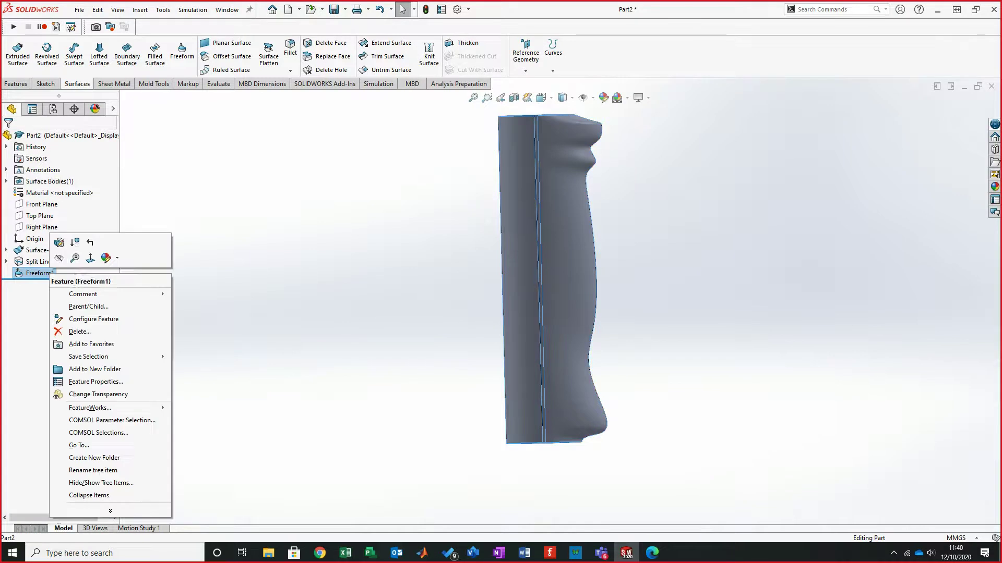
pyautogui.press('Escape')
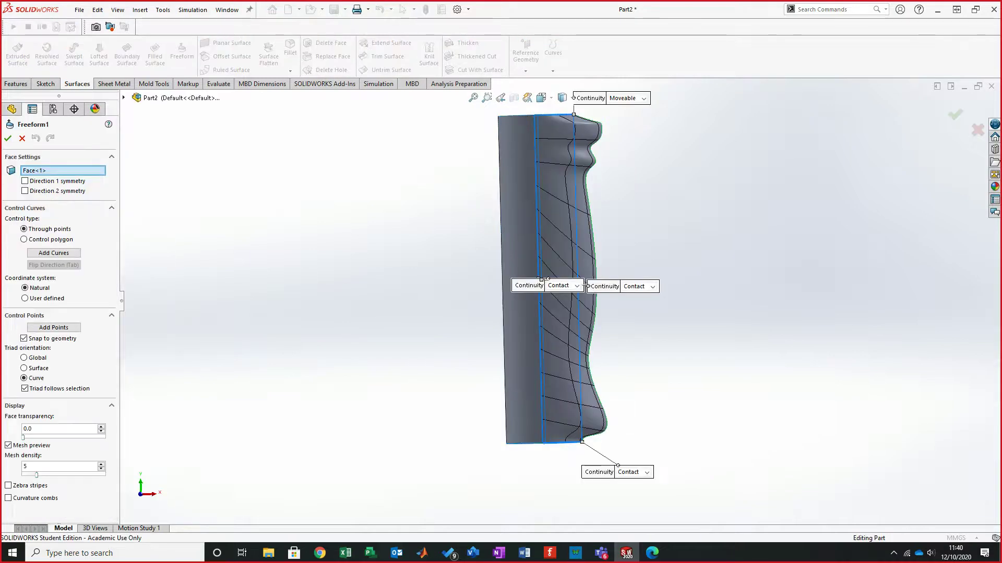
pyautogui.click(141, 486)
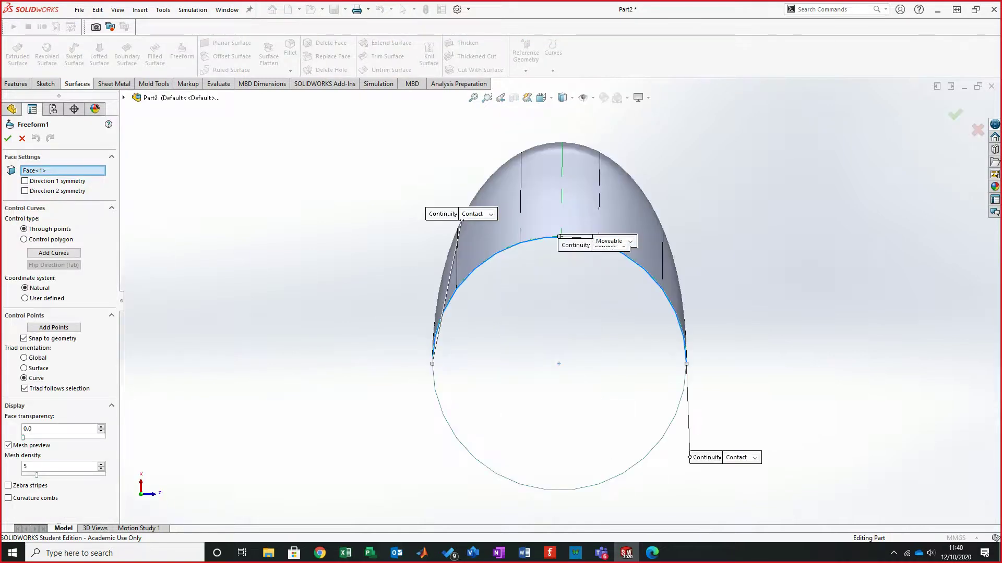
pyautogui.click(140, 494)
pyautogui.click(541, 97)
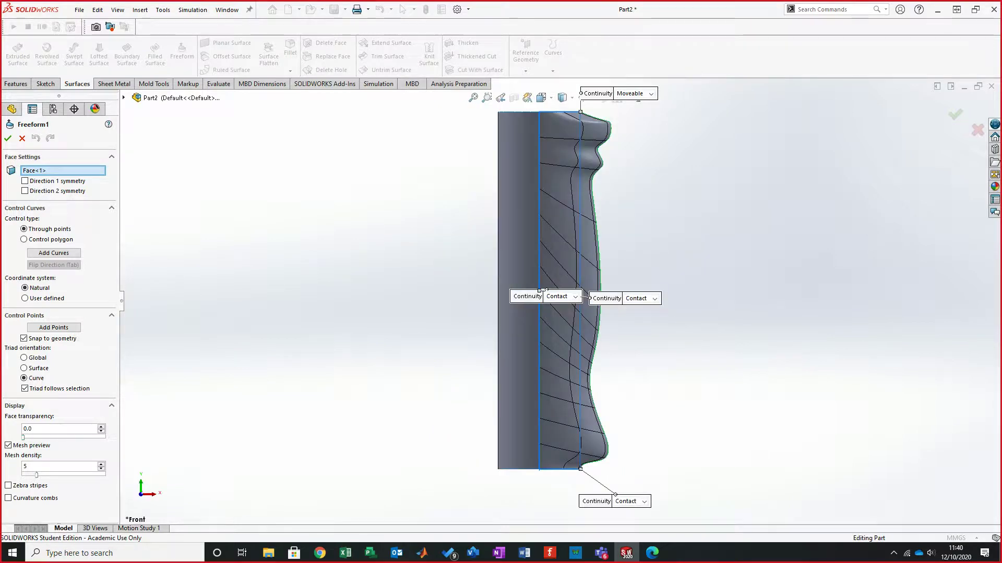
pyautogui.click(597, 224)
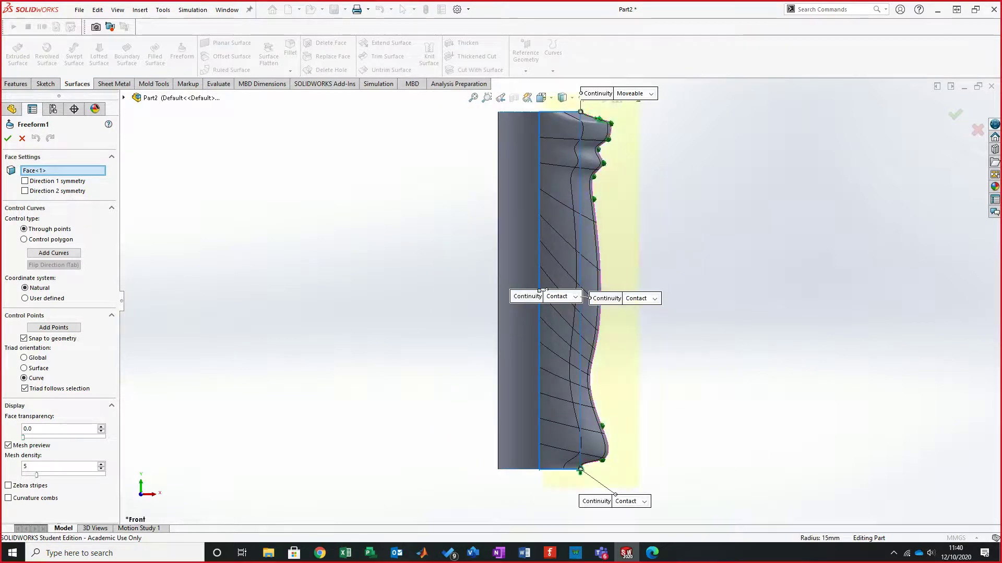
pyautogui.scroll(-5, 708, 313)
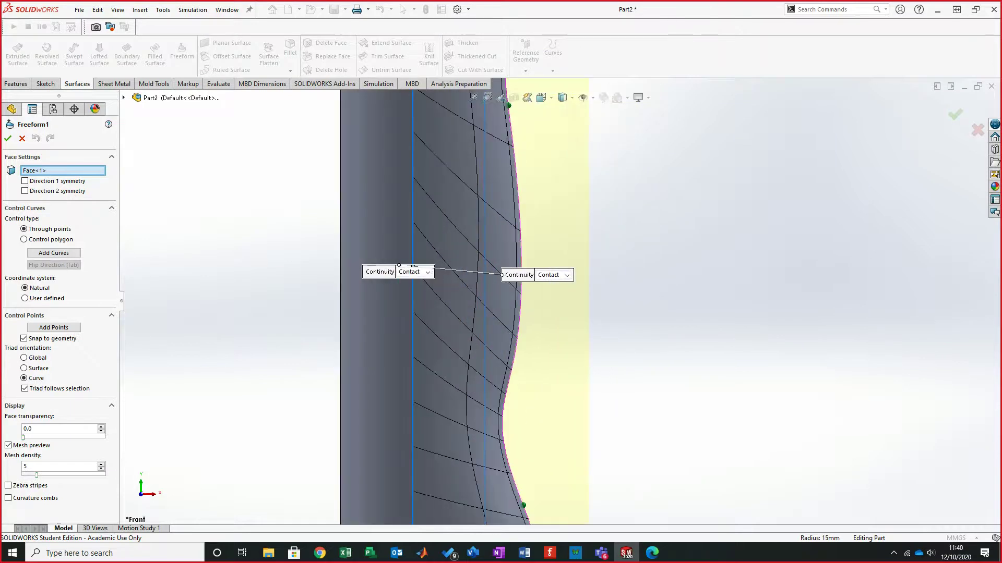
pyautogui.moveTo(519, 275); pyautogui.dragTo(210, 266)
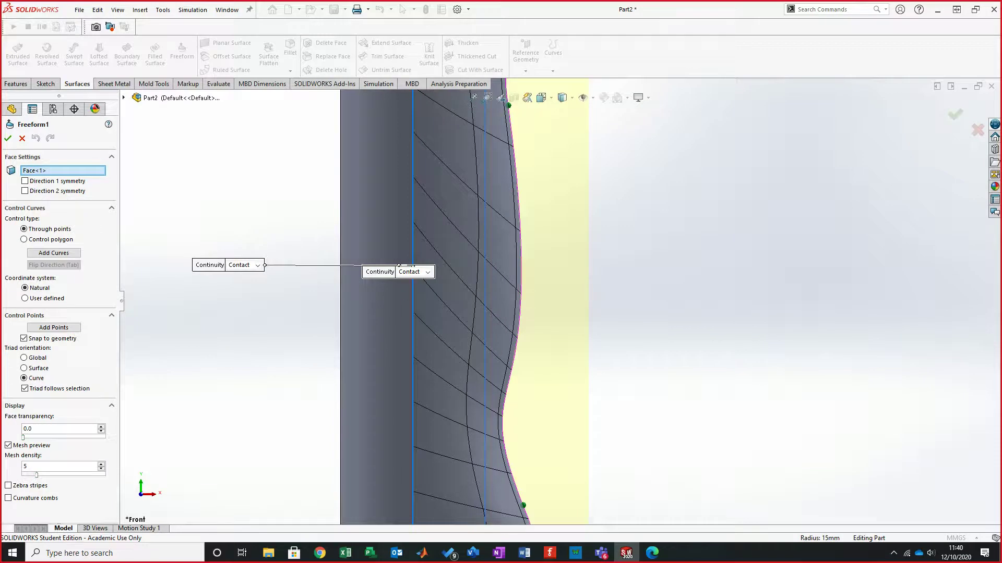
pyautogui.press('f')
# Step: Move the control points at both ends of the first half's long palm section to smooth its profile, and accept the feature
pyautogui.moveTo(520, 215); pyautogui.dragTo(518, 221)
pyautogui.moveTo(528, 447); pyautogui.dragTo(529, 442)
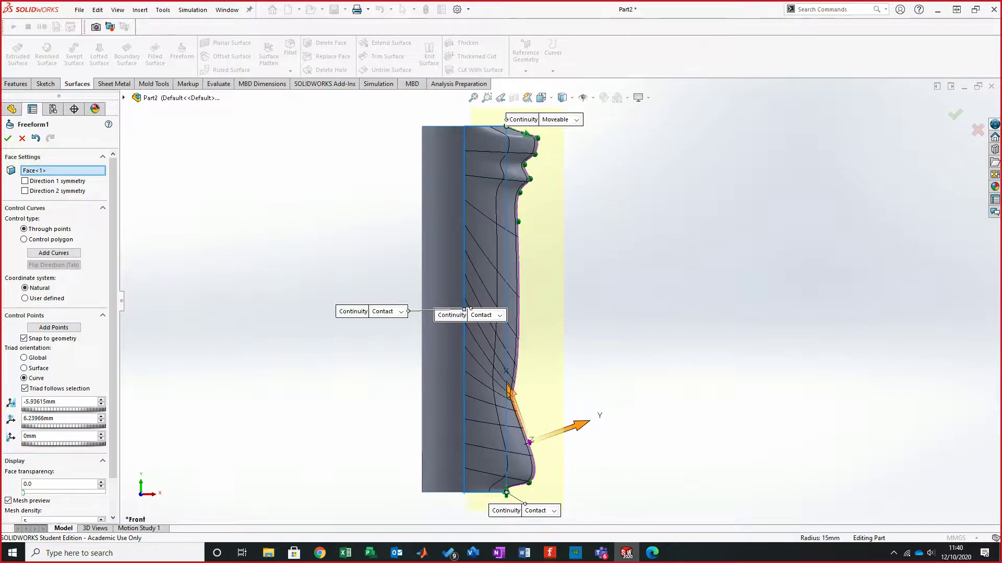
pyautogui.moveTo(519, 192); pyautogui.dragTo(520, 219)
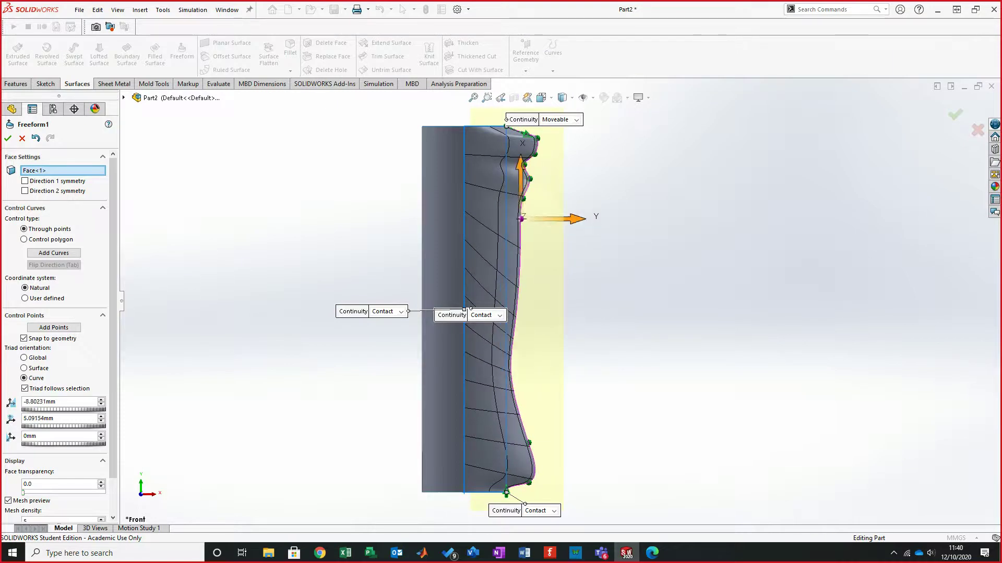
pyautogui.click(955, 113)
# Step: Start a Freeform on the undeformed half face and add a lengthwise control curve along its middle
pyautogui.moveTo(652, 292); pyautogui.dragTo(493, 330, button='middle')
pyautogui.click(182, 50)
pyautogui.click(451, 313)
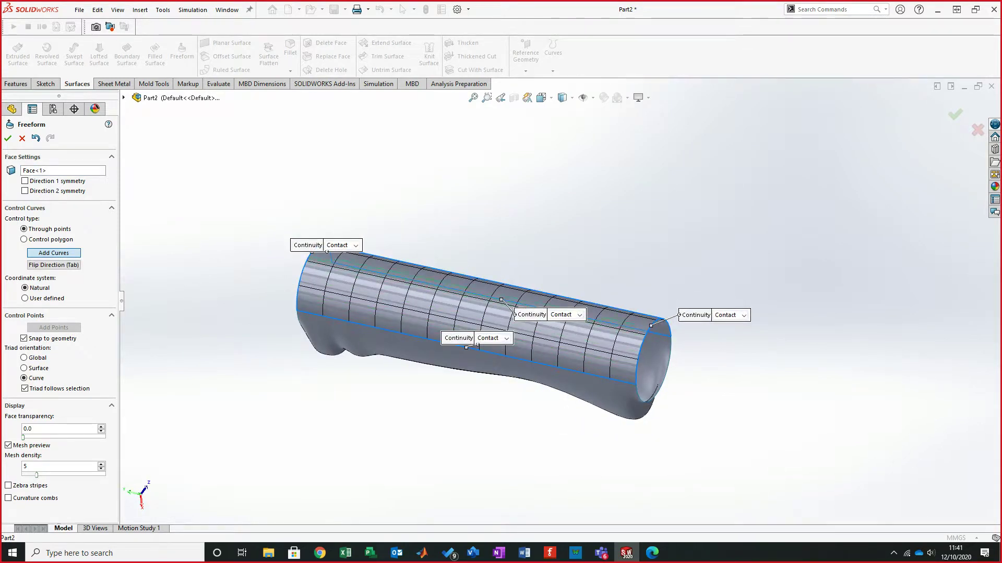
pyautogui.click(489, 293)
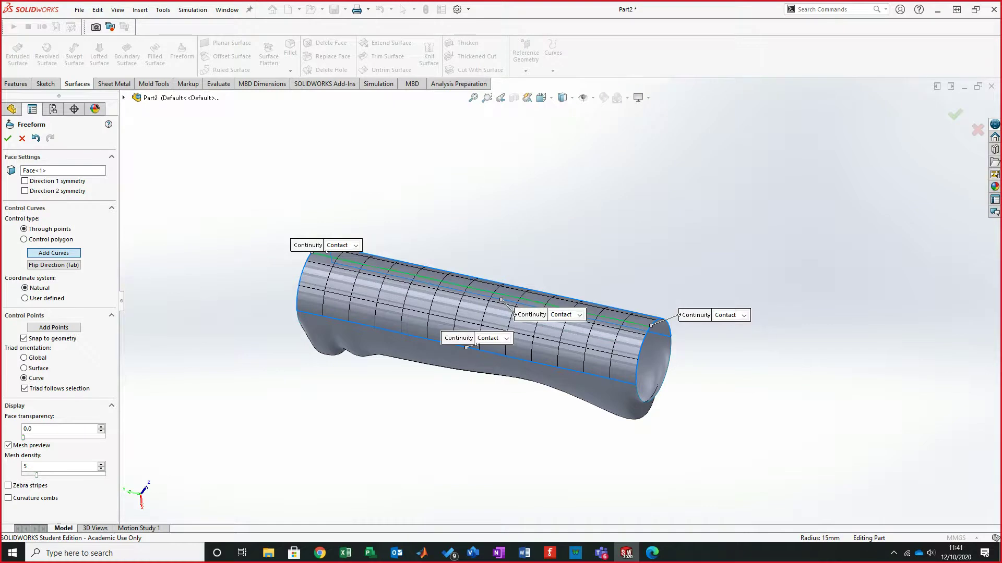
# Step: Add two control points on the curve, about a quarter and three-fifths of its length from the finger-ridge end
pyautogui.click(53, 327)
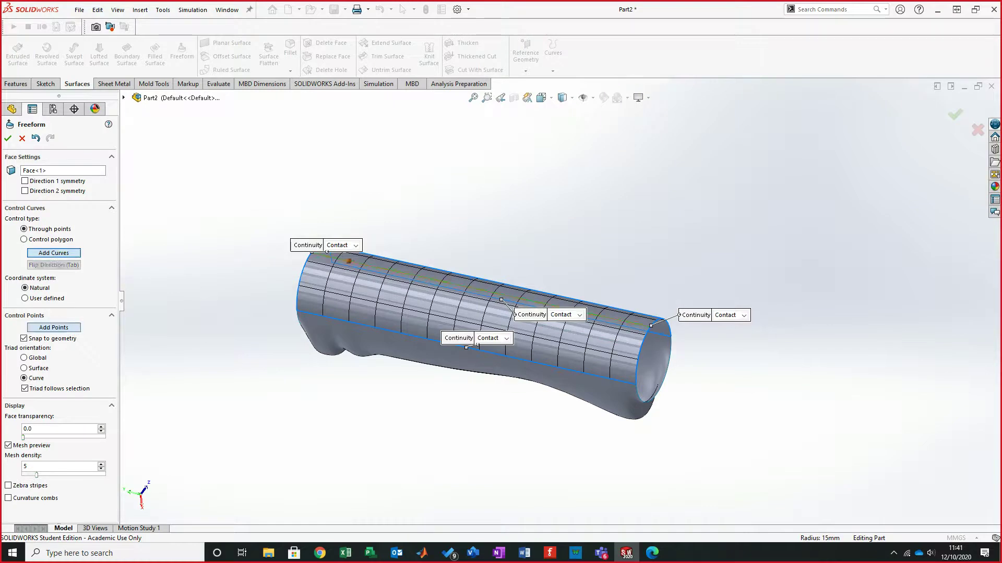
pyautogui.moveTo(384, 268); pyautogui.dragTo(439, 262, button='middle')
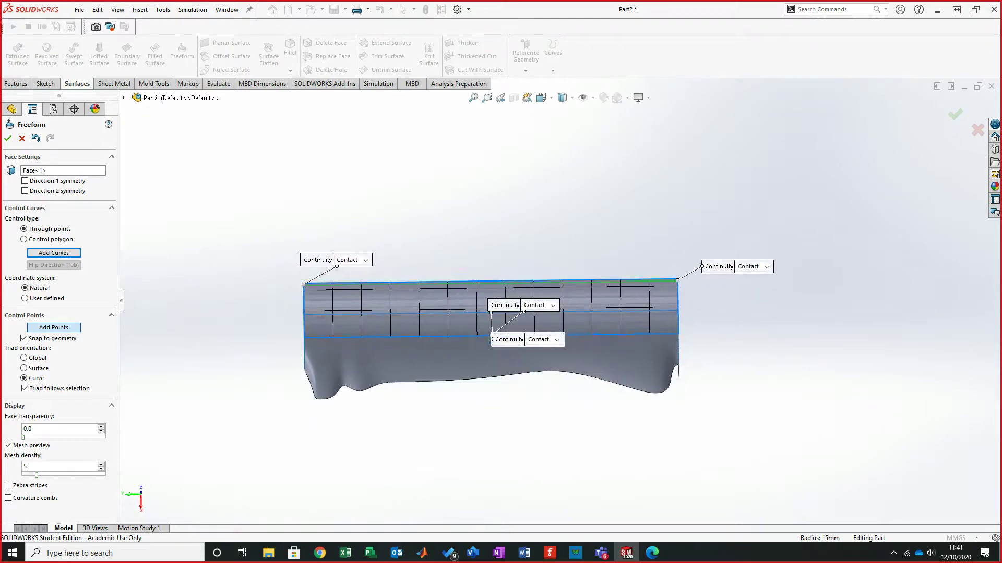
pyautogui.moveTo(439, 262); pyautogui.dragTo(440, 261, button='middle')
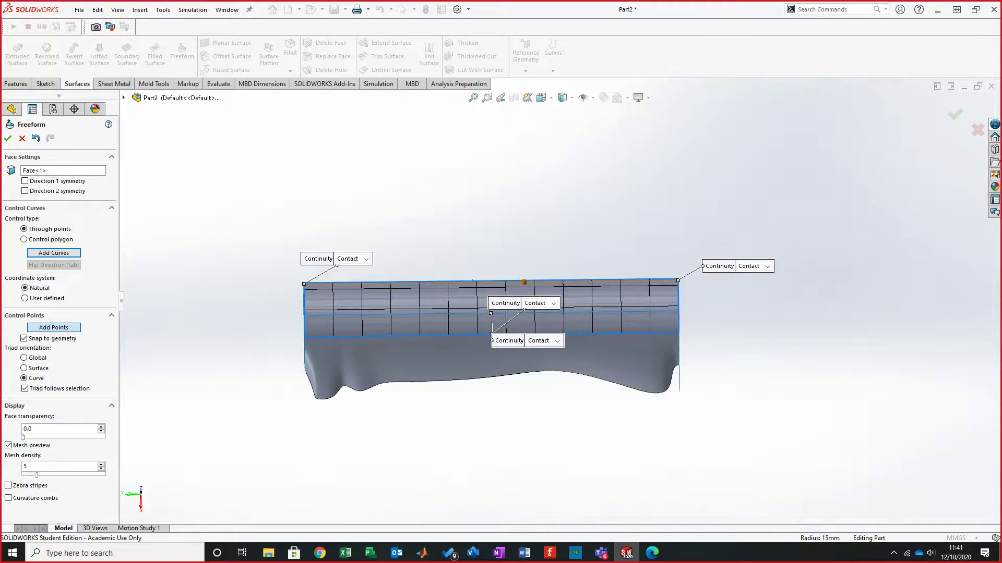
pyautogui.click(379, 284)
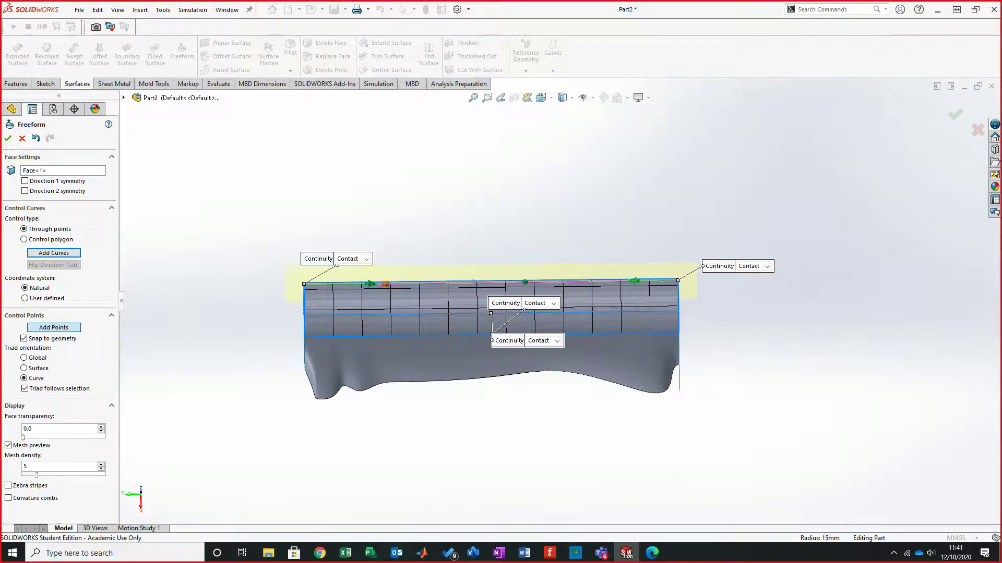
pyautogui.click(386, 284)
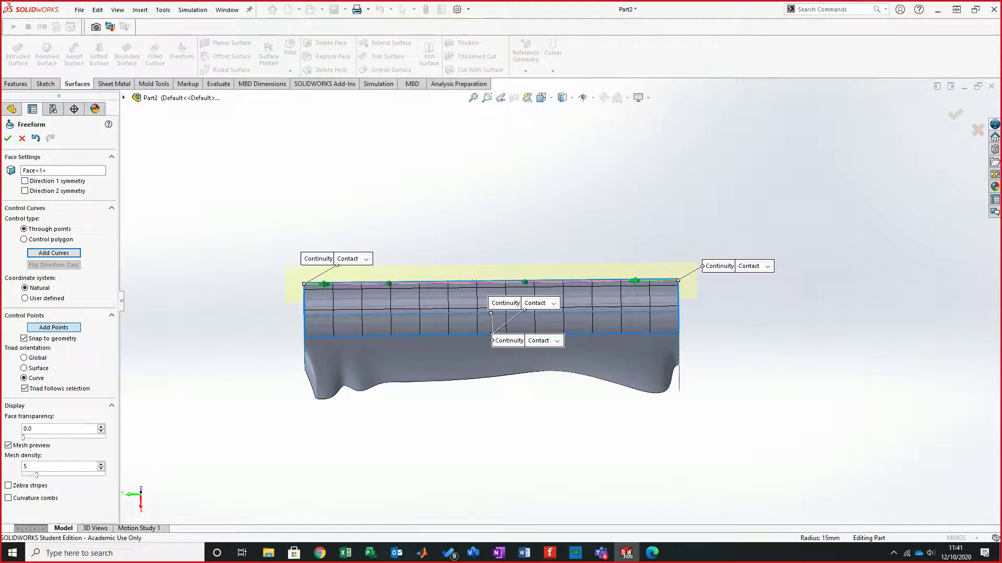
pyautogui.click(54, 328)
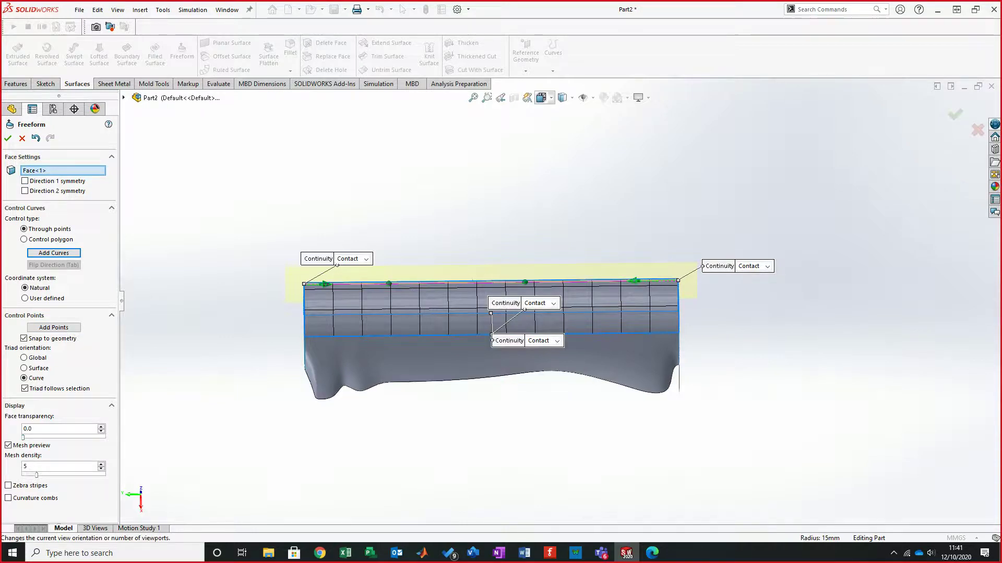
# Step: In the front view, pull the control point at three-fifths of the curve outward about 8.4 mm to form a palm bulge
pyautogui.click(542, 98)
pyautogui.click(556, 141)
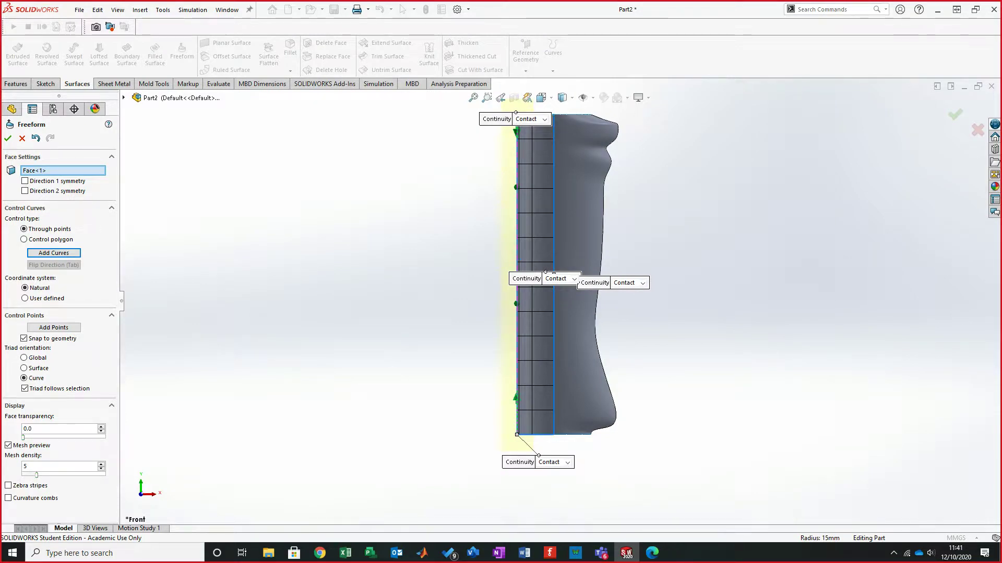
pyautogui.moveTo(515, 304); pyautogui.dragTo(496, 301)
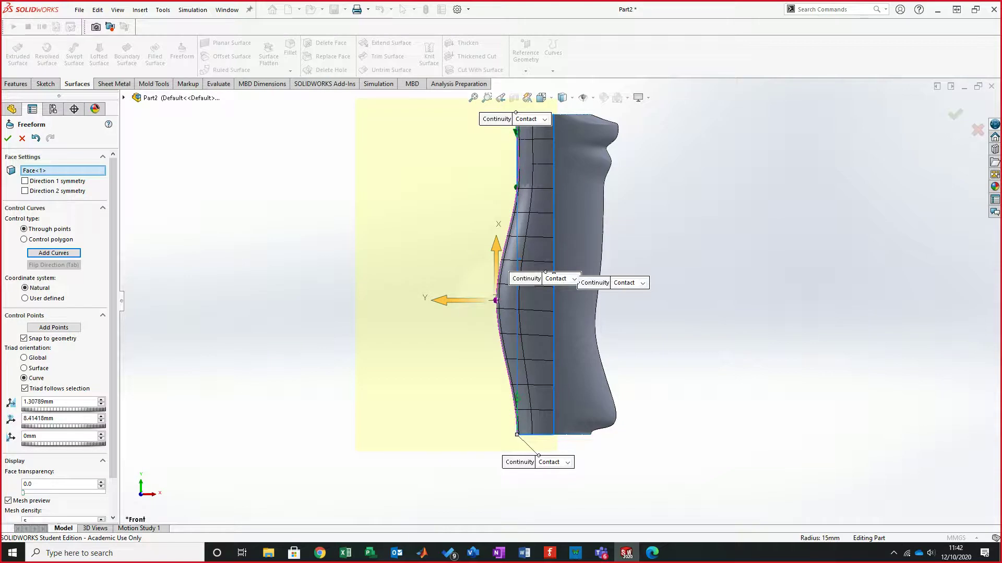
pyautogui.click(446, 300)
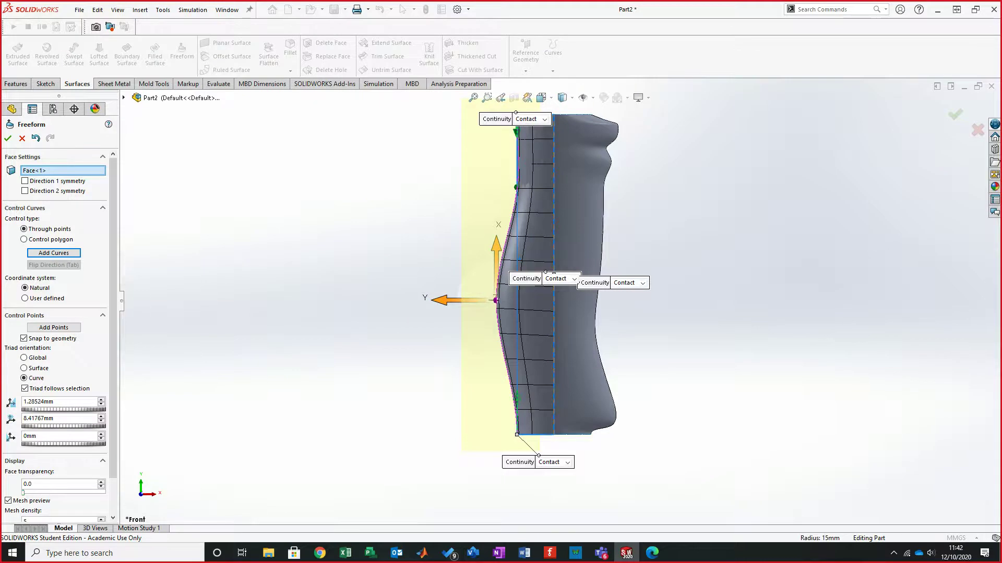
# Step: Make the finger-ridge end boundary Tangent and shift the nearby control point slightly to blend into the palm bulge
pyautogui.scroll(-2, 559, 171)
pyautogui.scroll(3, 540, 184)
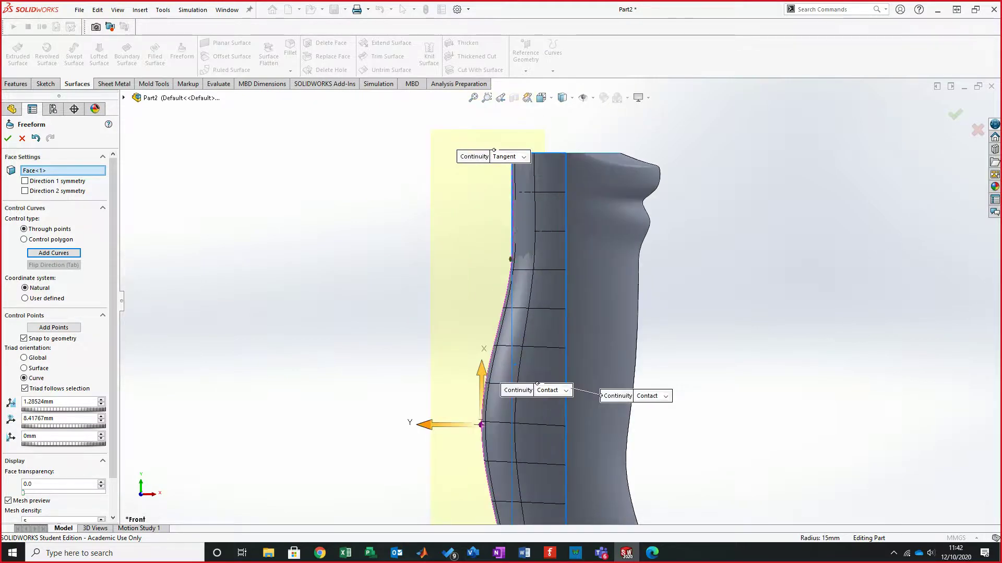
pyautogui.moveTo(510, 259); pyautogui.dragTo(507, 256)
pyautogui.click(448, 292)
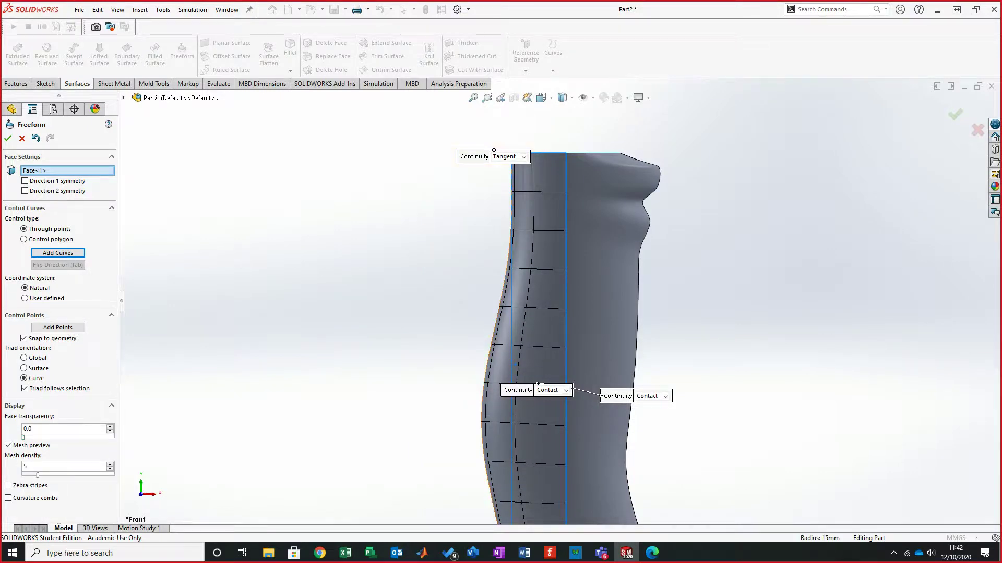
pyautogui.moveTo(508, 258); pyautogui.dragTo(509, 247)
pyautogui.scroll(3, 561, 301)
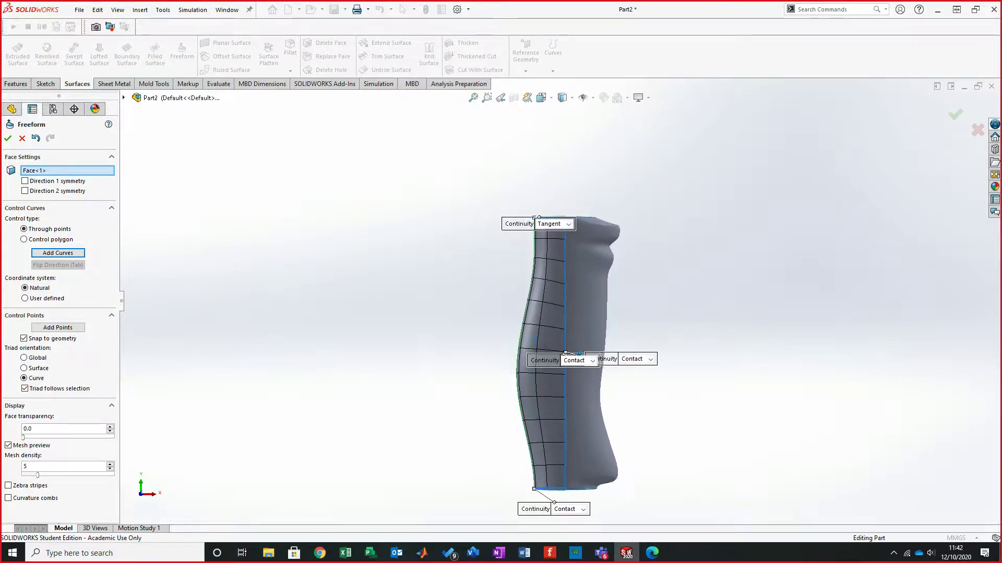
# Step: Inspect the second half's deformed surface around its finger-ridge end and accept the Freeform feature
pyautogui.moveTo(580, 355); pyautogui.dragTo(571, 361, button='middle')
pyautogui.scroll(-3, 634, 212)
pyautogui.moveTo(634, 211); pyautogui.dragTo(621, 230, button='middle')
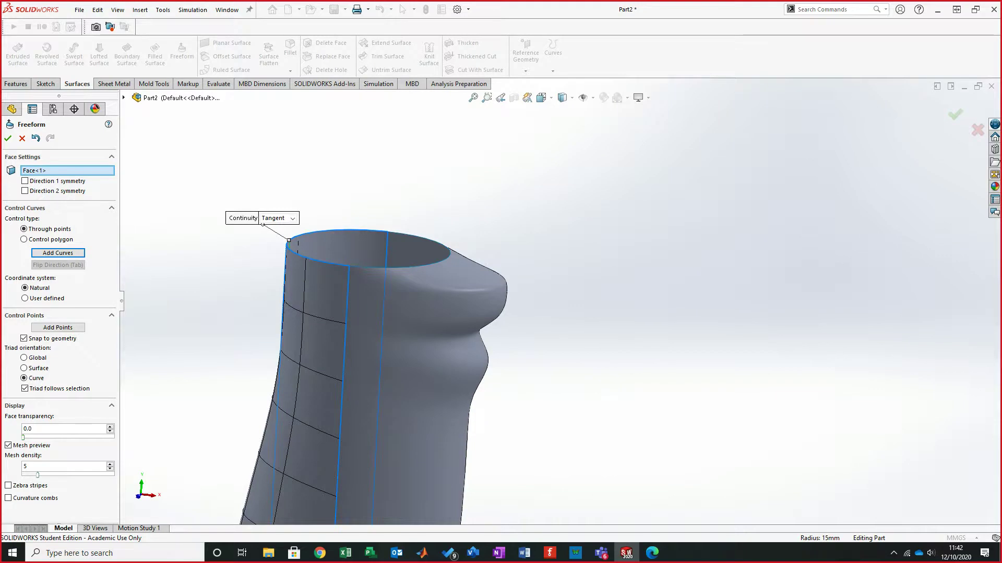
pyautogui.moveTo(333, 293); pyautogui.dragTo(413, 214, button='middle')
pyautogui.moveTo(562, 309); pyautogui.dragTo(508, 326, button='middle')
pyautogui.click(8, 138)
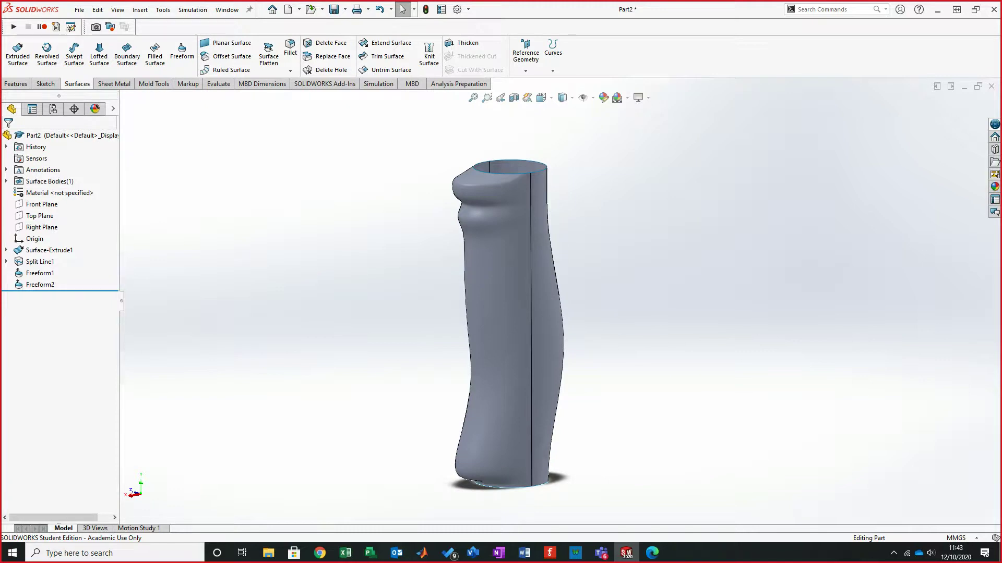
pyautogui.moveTo(507, 327); pyautogui.dragTo(512, 338, button='middle')
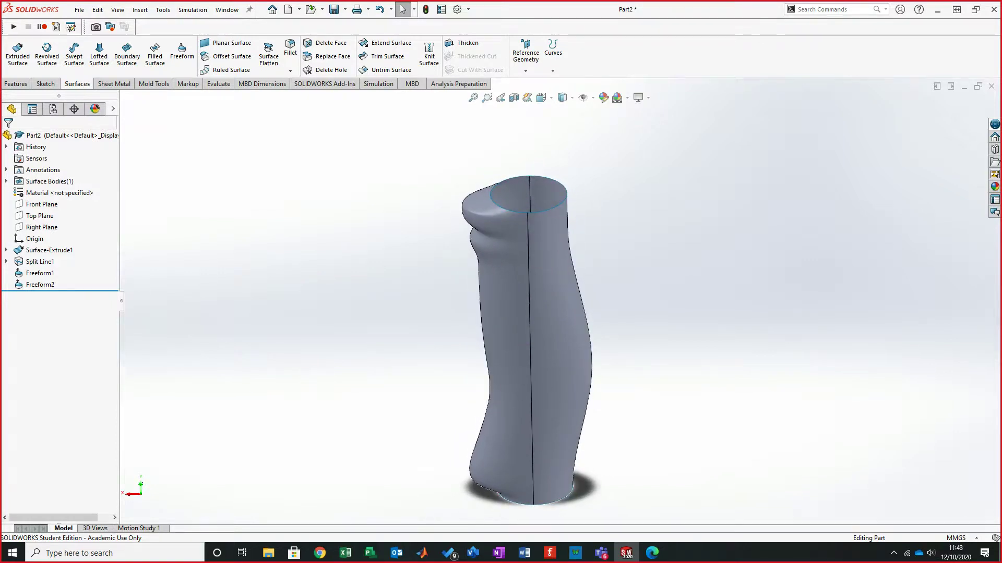
pyautogui.moveTo(601, 554)
pyautogui.click(574, 490)
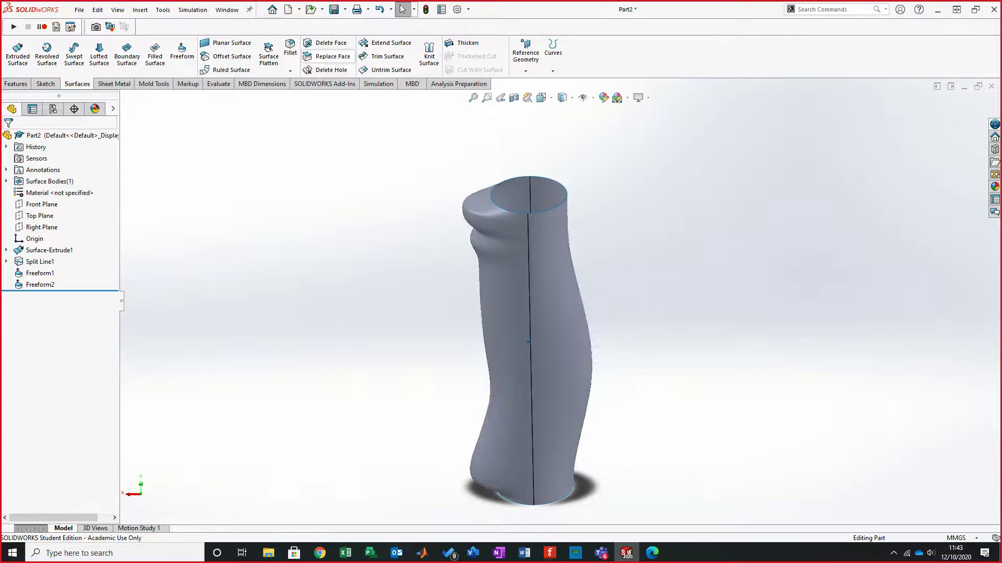
# Step: Close the grip's open finger-ridge end with a planar surface bounded by its two semicircular edges
pyautogui.click(227, 43)
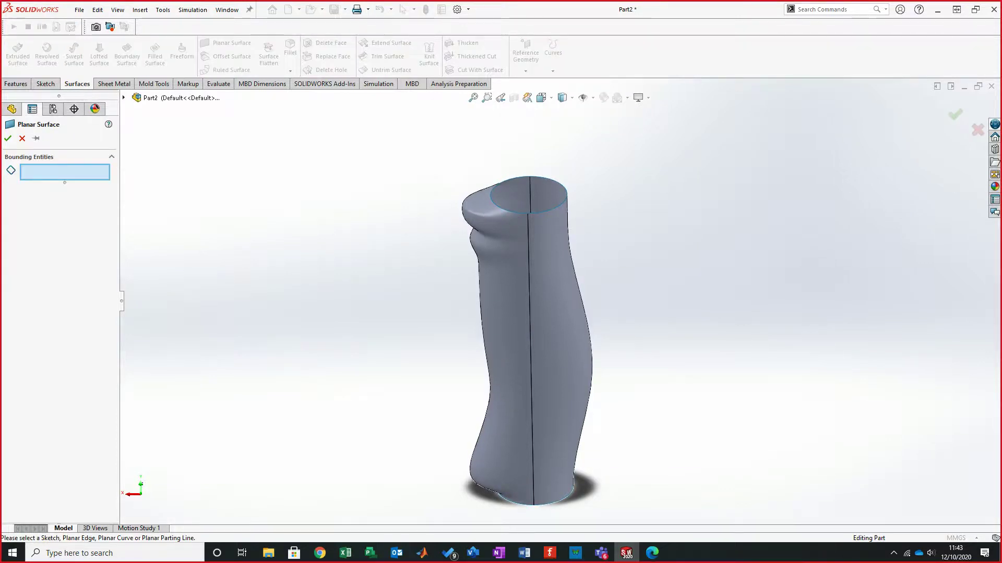
pyautogui.click(498, 207)
pyautogui.click(566, 198)
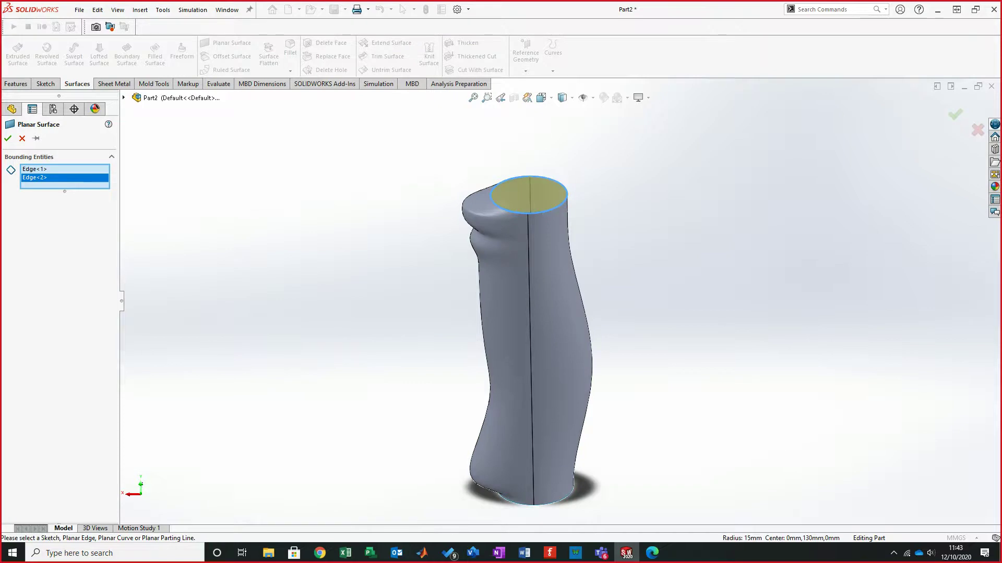
pyautogui.click(7, 138)
# Step: Close the grip's opposite open end with a second planar surface bounded by its two semicircular edges
pyautogui.moveTo(469, 397); pyautogui.dragTo(485, 172, button='middle')
pyautogui.click(227, 42)
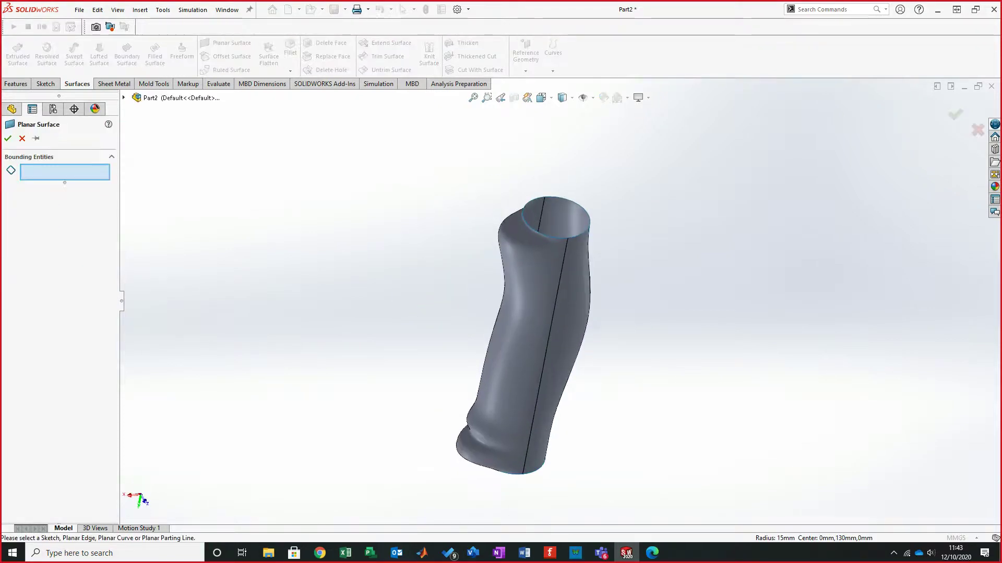
pyautogui.click(524, 216)
pyautogui.click(588, 223)
pyautogui.moveTo(589, 223); pyautogui.dragTo(526, 365, button='middle')
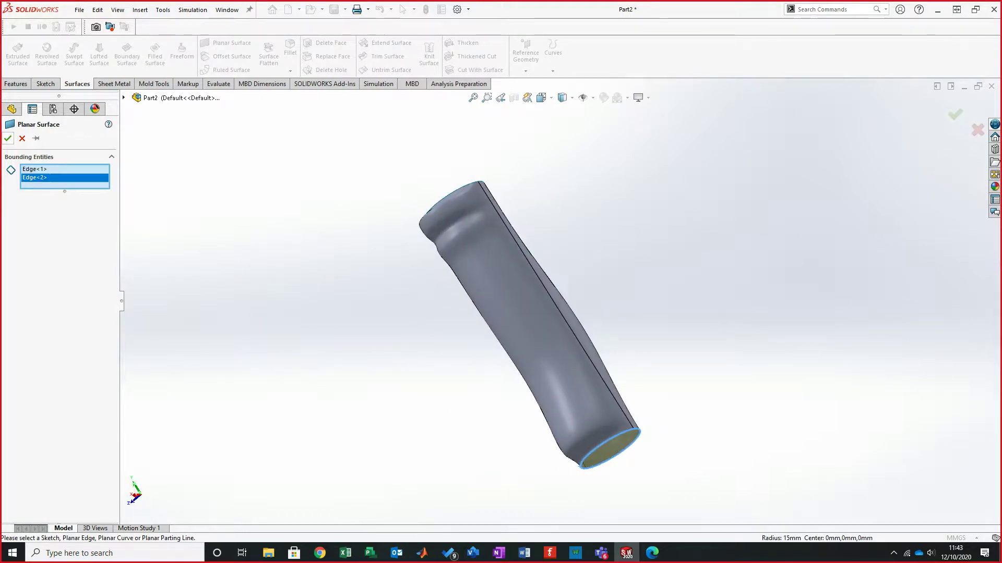
pyautogui.click(8, 138)
pyautogui.moveTo(561, 267); pyautogui.dragTo(488, 334, button='middle')
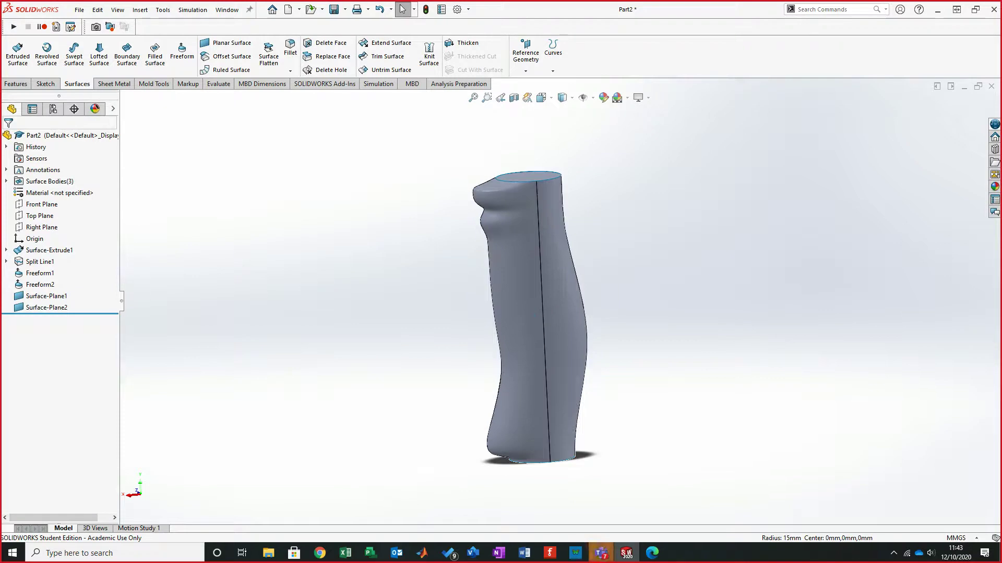
pyautogui.click(601, 553)
pyautogui.click(572, 493)
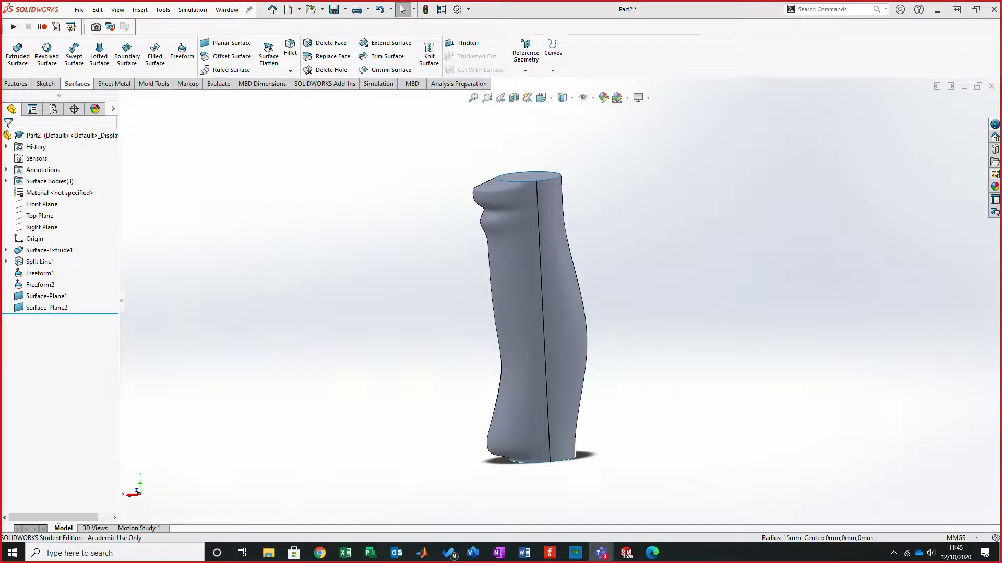
# Step: Start a sketch on the planar cap away from the finger ridges and draw an origin-centred circle of about 8.9 mm radius
pyautogui.moveTo(530, 376)
pyautogui.mouseDown(button='middle')
pyautogui.moveTo(529, 322)
pyautogui.moveTo(507, 323)
pyautogui.moveTo(531, 315)
pyautogui.mouseUp(button='middle')
pyautogui.scroll(-3, 519, 323)
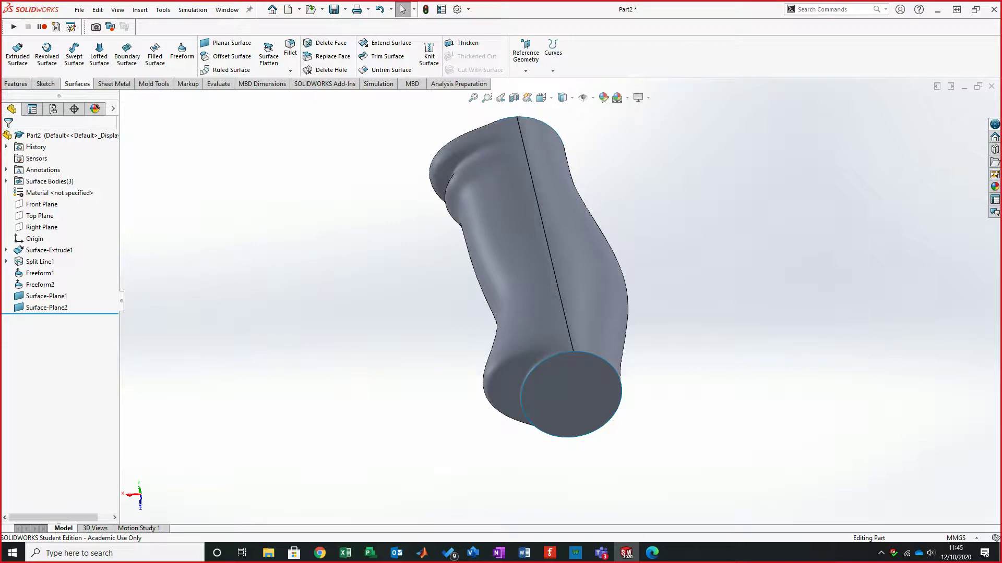
pyautogui.moveTo(541, 277)
pyautogui.mouseDown(button='middle')
pyautogui.moveTo(590, 301)
pyautogui.moveTo(554, 288)
pyautogui.mouseUp(button='middle')
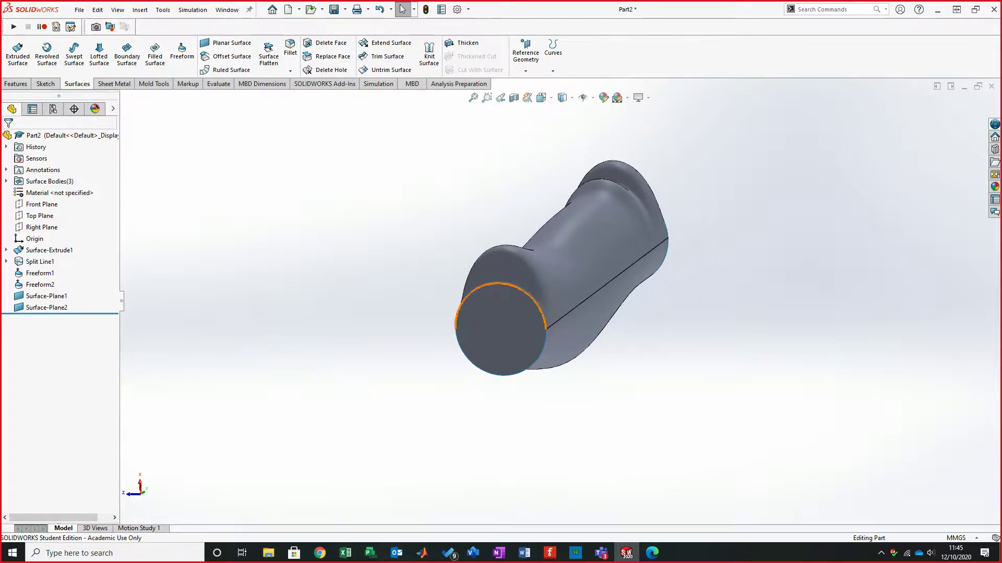
pyautogui.click(521, 334)
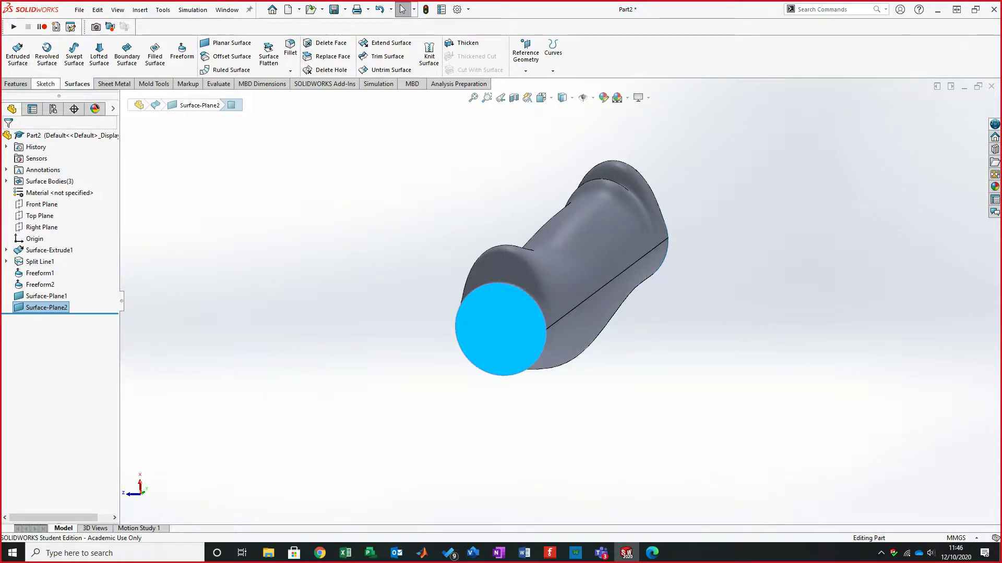
pyautogui.click(45, 84)
pyautogui.click(14, 49)
pyautogui.click(89, 44)
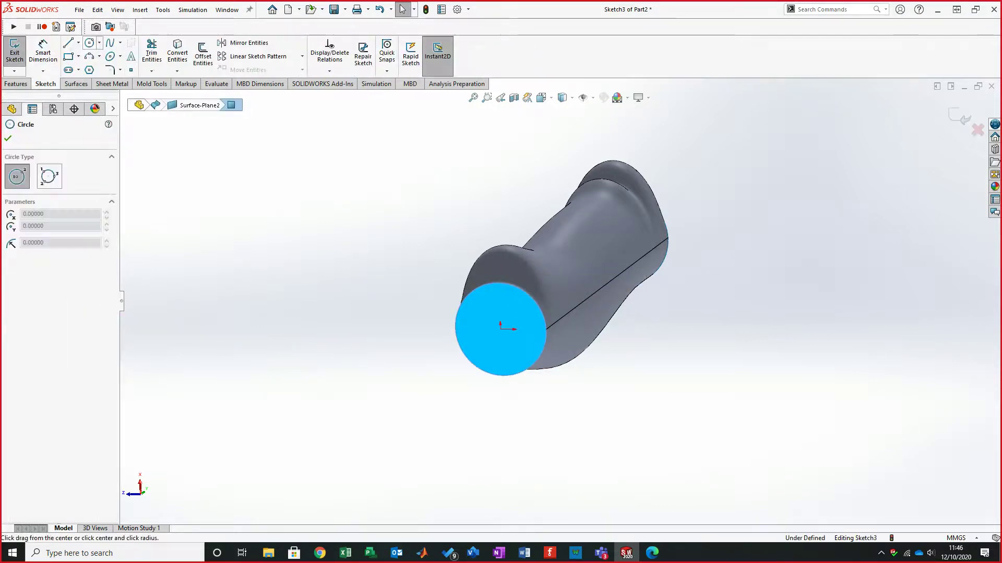
pyautogui.click(501, 330)
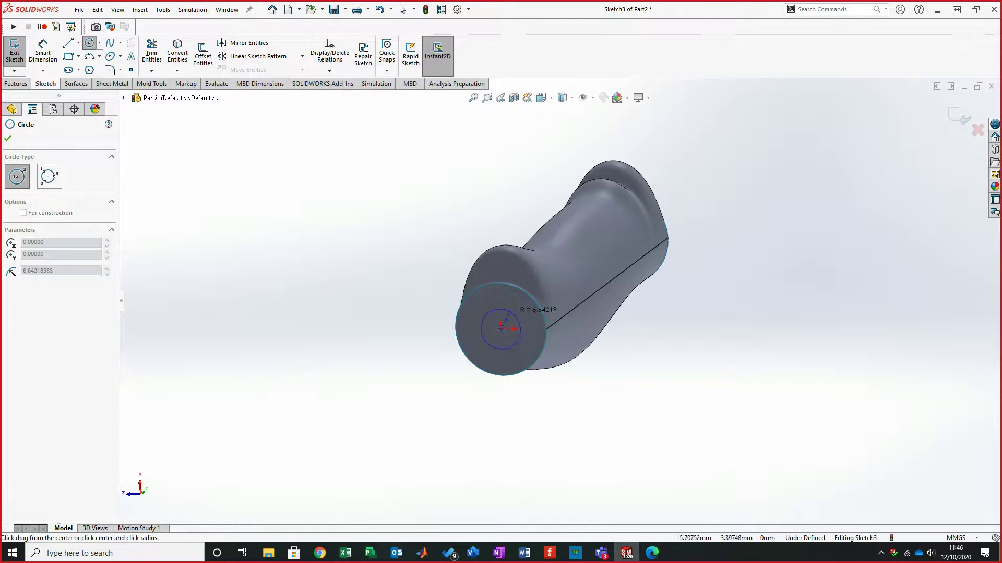
pyautogui.click(526, 339)
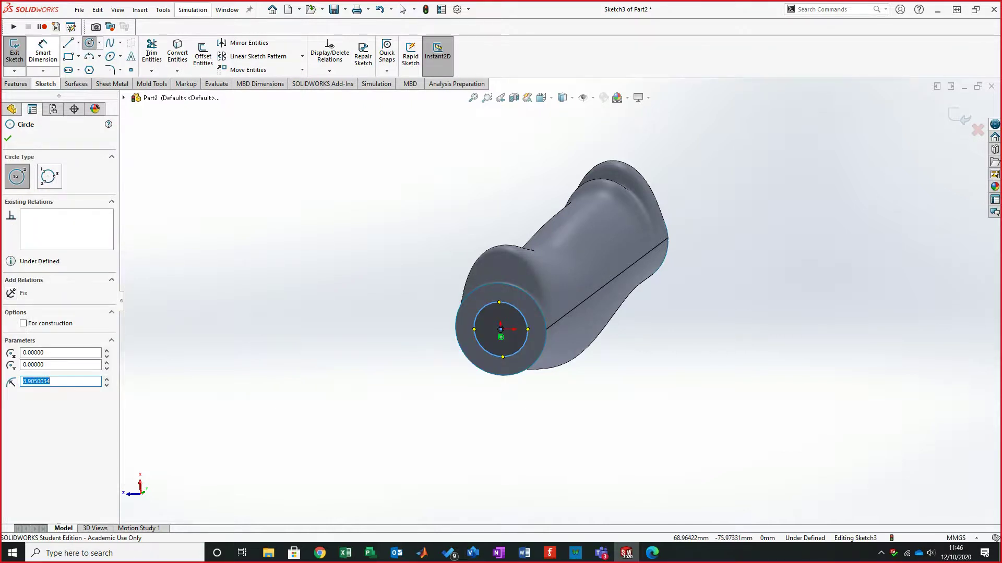
# Step: Dimension the circle's diameter as 18 mm
pyautogui.click(43, 52)
pyautogui.click(523, 314)
pyautogui.click(705, 337)
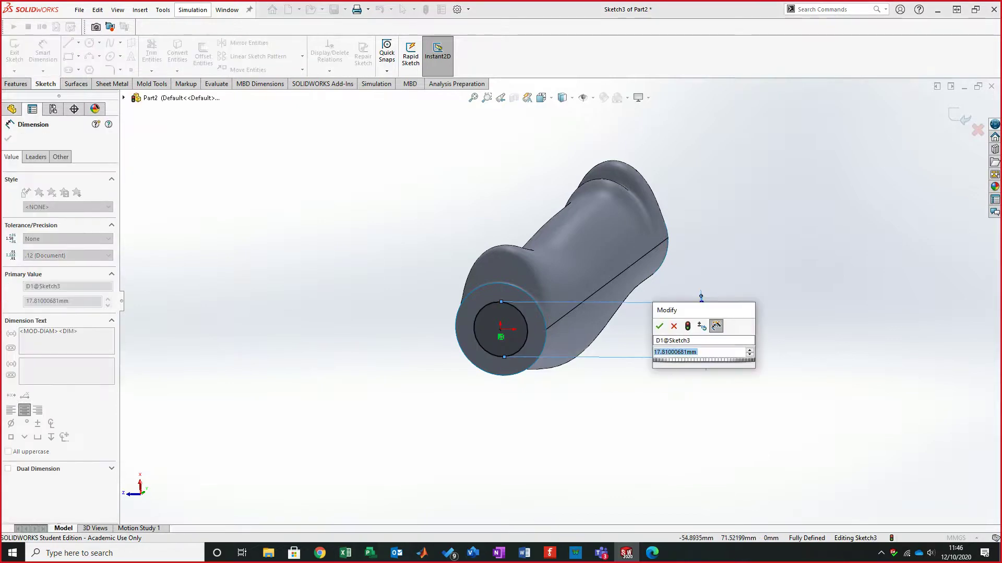
pyautogui.write('18')
pyautogui.press('Return')
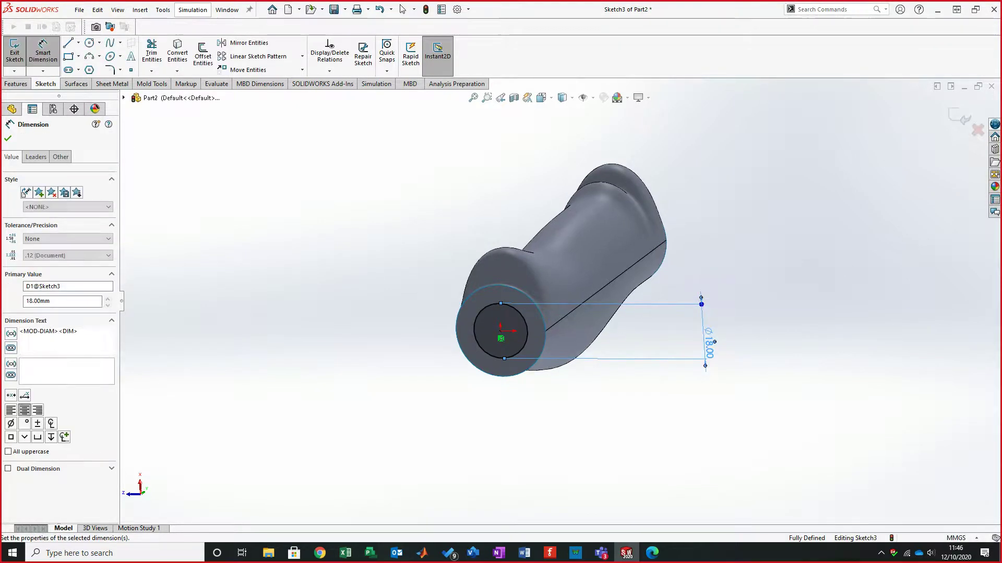
# Step: Start a blind surface extrude of the circle into the grip with a depth of 110 mm
pyautogui.moveTo(469, 253); pyautogui.dragTo(574, 292, button='middle')
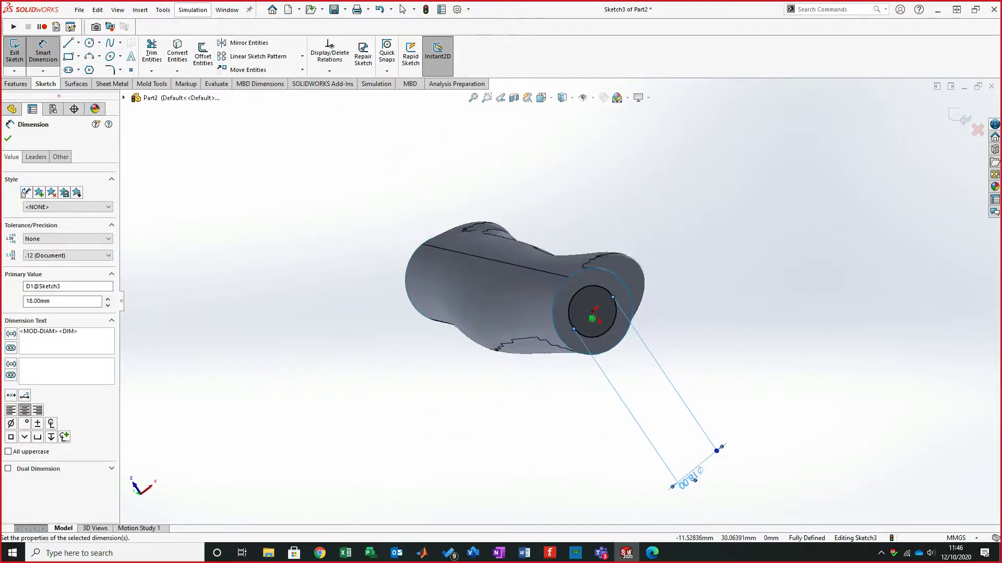
pyautogui.moveTo(385, 293); pyautogui.dragTo(381, 348, button='middle')
pyautogui.scroll(-3, 365, 334)
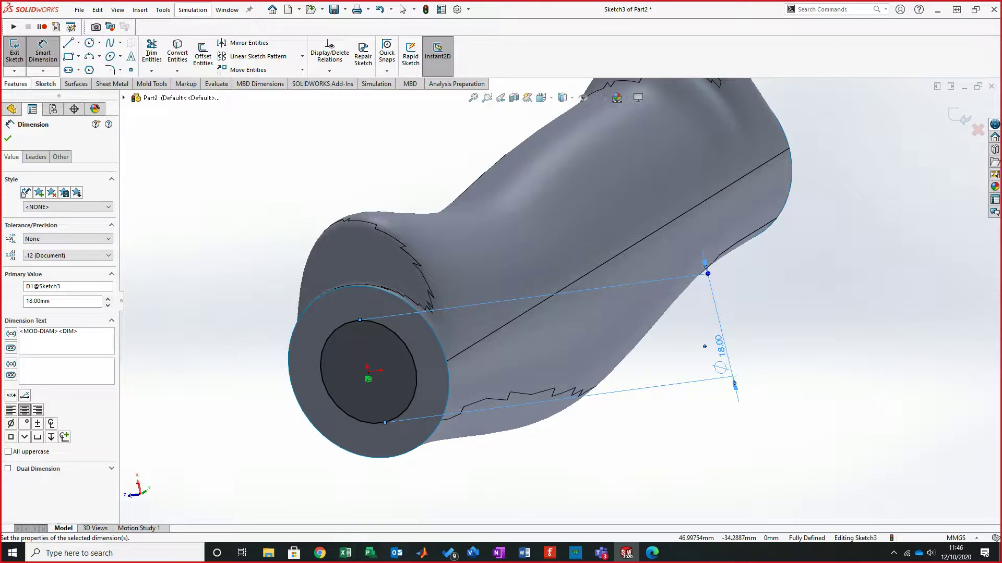
pyautogui.click(76, 84)
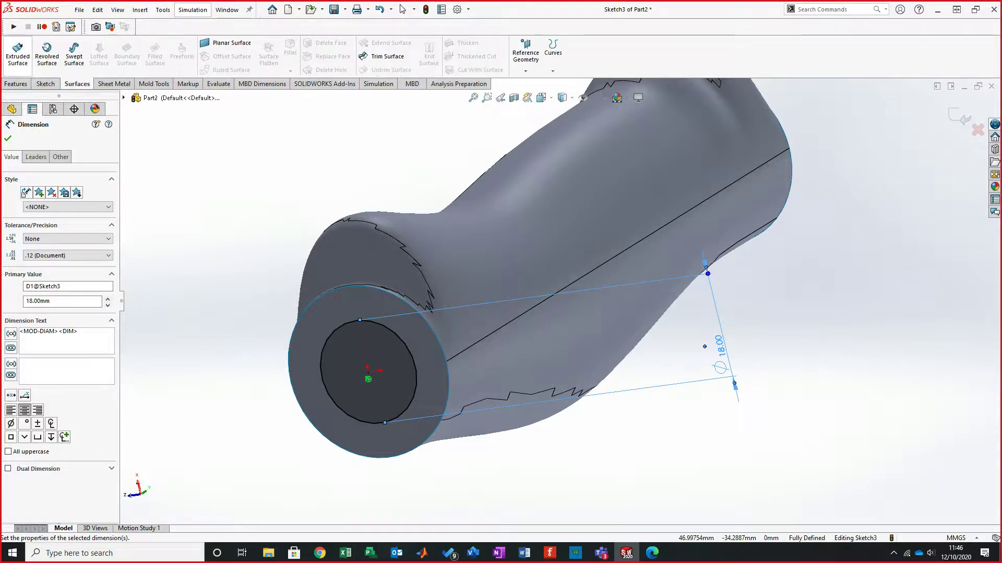
pyautogui.click(17, 52)
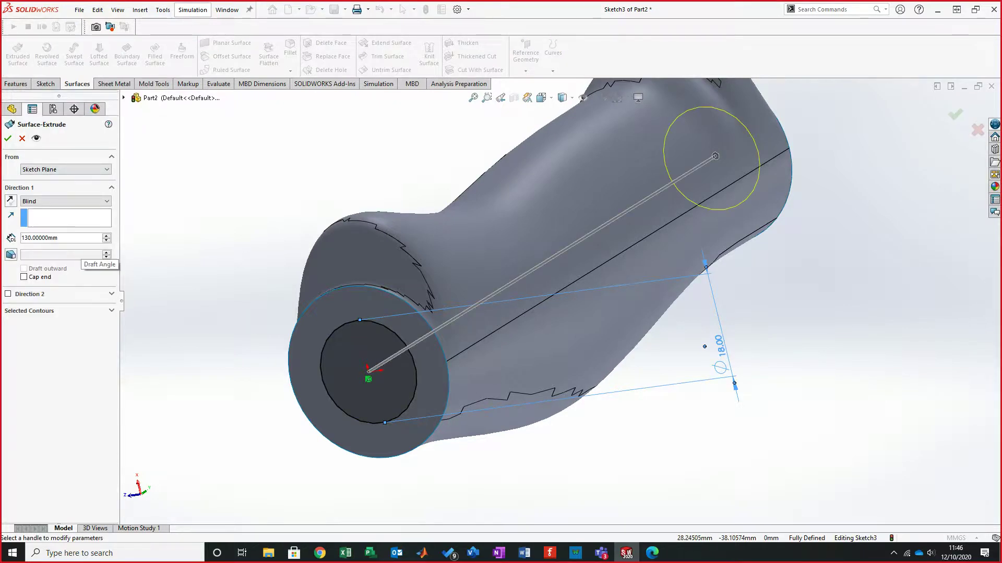
pyautogui.doubleClick(44, 238)
pyautogui.write('110')
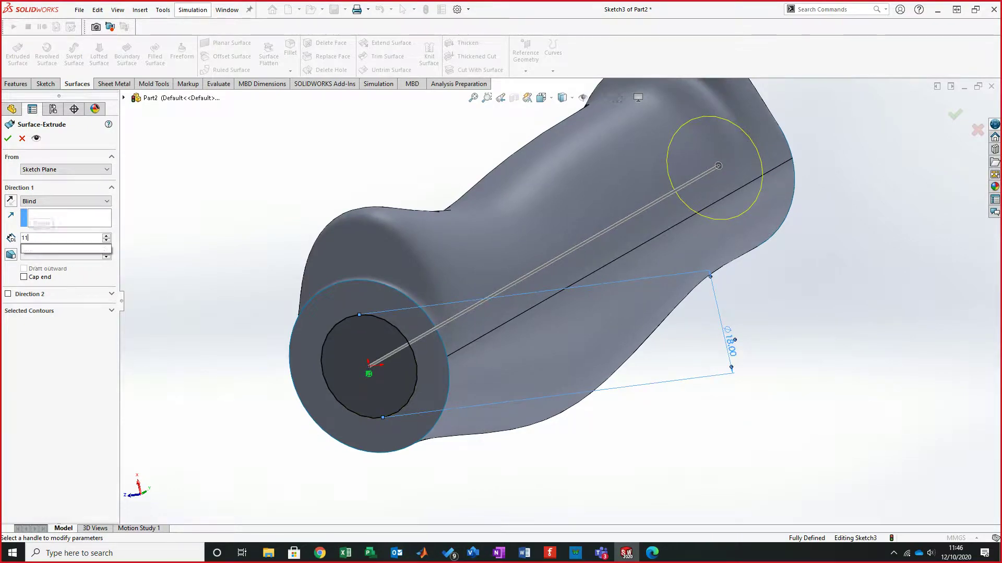
# Step: Extrude the 18 mm circle as a surface from the handle's end face to a blind depth of 110 mm
pyautogui.press('Return')
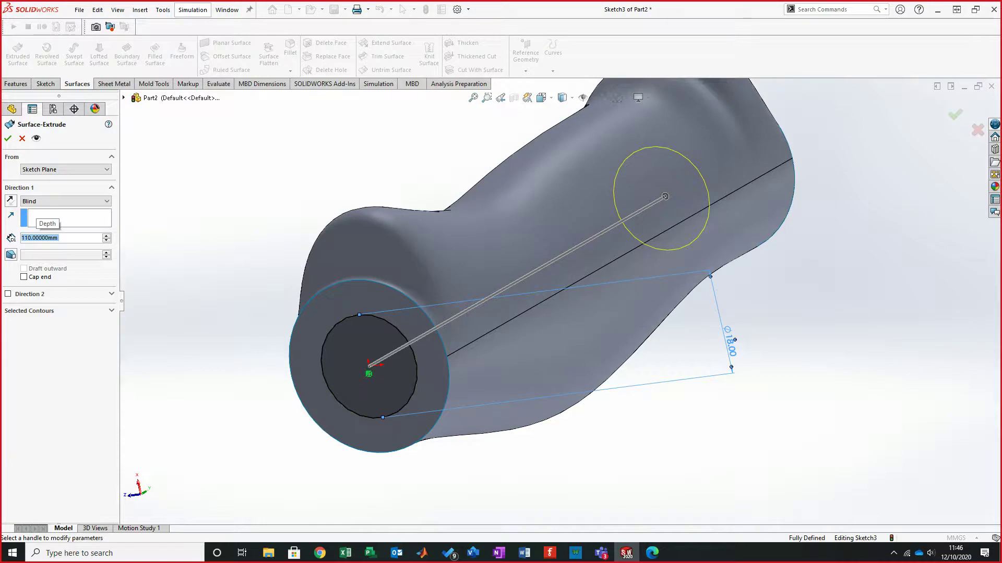
pyautogui.click(8, 138)
pyautogui.scroll(2, 564, 302)
pyautogui.moveTo(564, 302); pyautogui.dragTo(584, 338, button='middle')
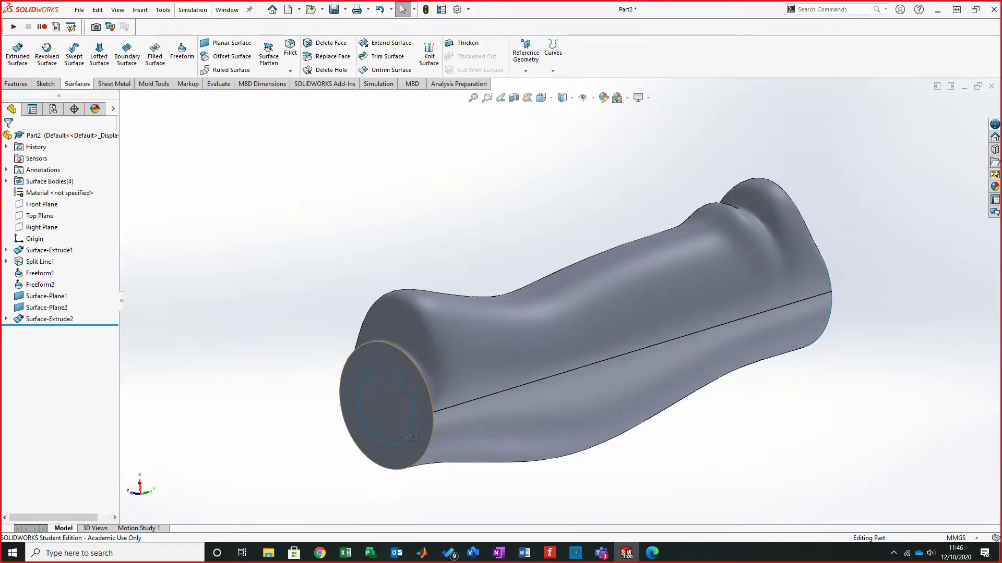
pyautogui.click(402, 370)
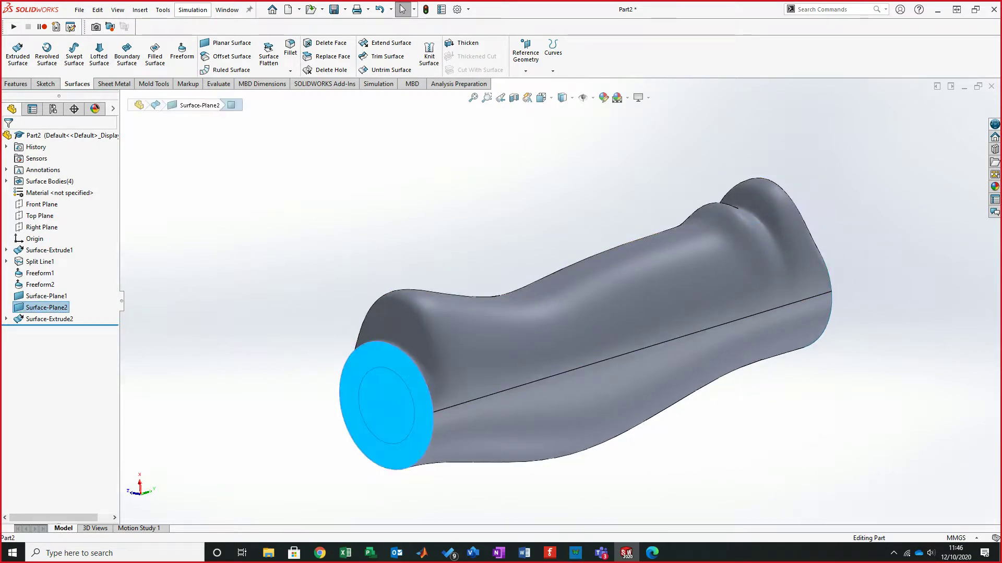
pyautogui.press('Escape')
pyautogui.click(386, 56)
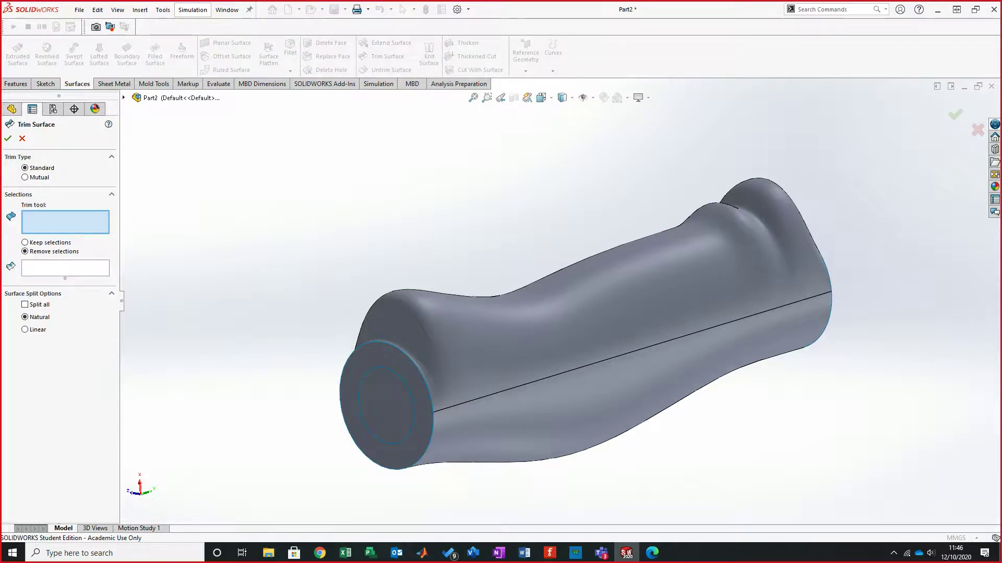
pyautogui.click(397, 397)
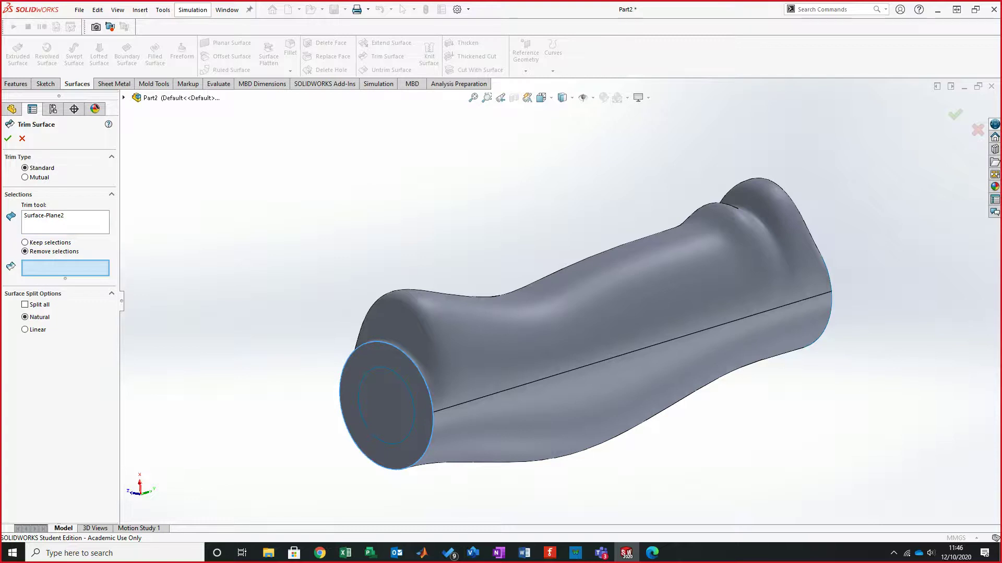
pyautogui.click(25, 242)
pyautogui.click(386, 406)
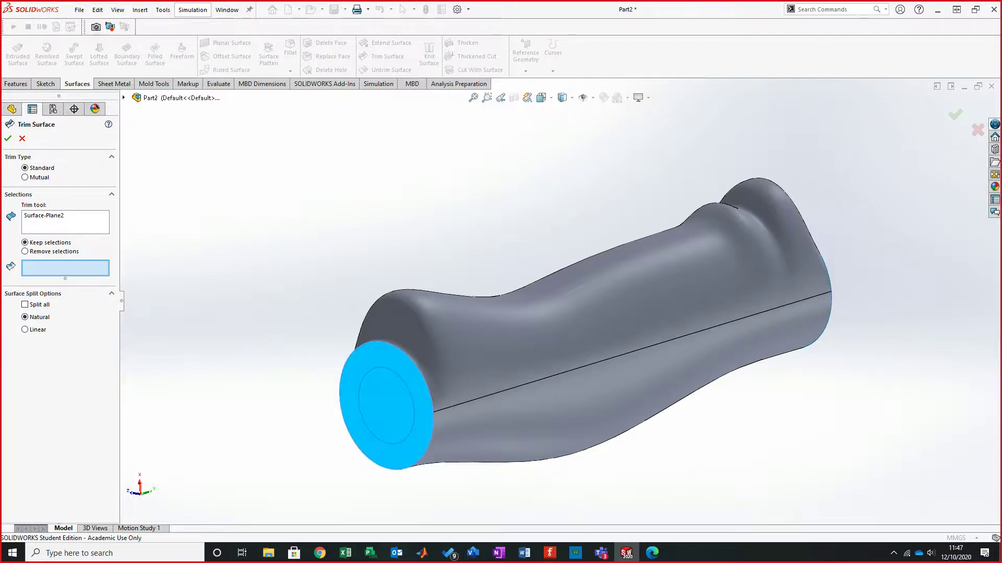
pyautogui.click(22, 139)
# Step: Section the model along the Front Plane to expose the inner tube surface
pyautogui.moveTo(586, 342); pyautogui.dragTo(647, 266, button='middle')
pyautogui.moveTo(465, 109)
pyautogui.mouseDown(button='middle')
pyautogui.moveTo(480, 120)
pyautogui.moveTo(590, 107)
pyautogui.moveTo(555, 94)
pyautogui.moveTo(517, 98)
pyautogui.mouseUp(button='middle')
pyautogui.click(514, 98)
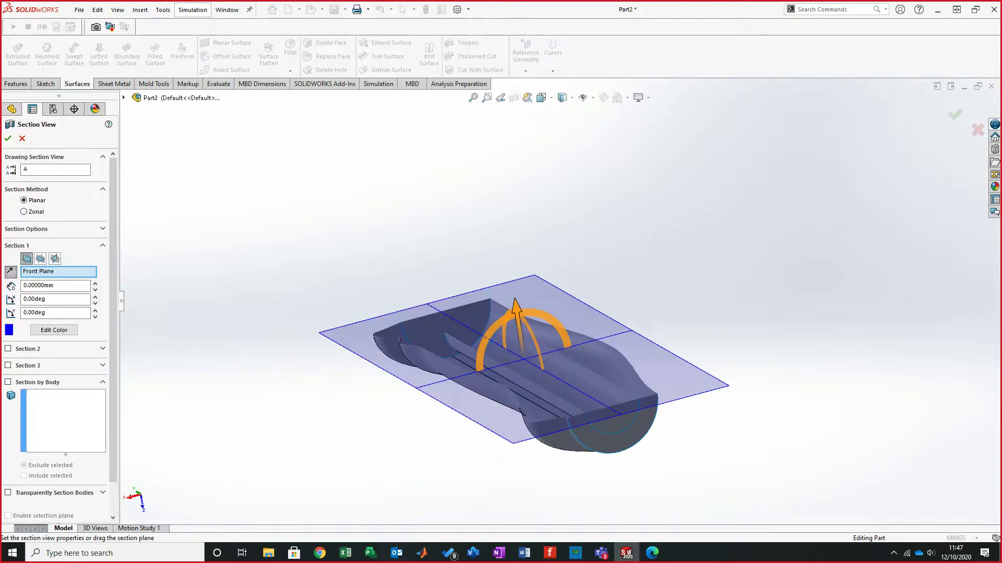
pyautogui.press('Return')
pyautogui.moveTo(501, 365); pyautogui.dragTo(537, 334, button='middle')
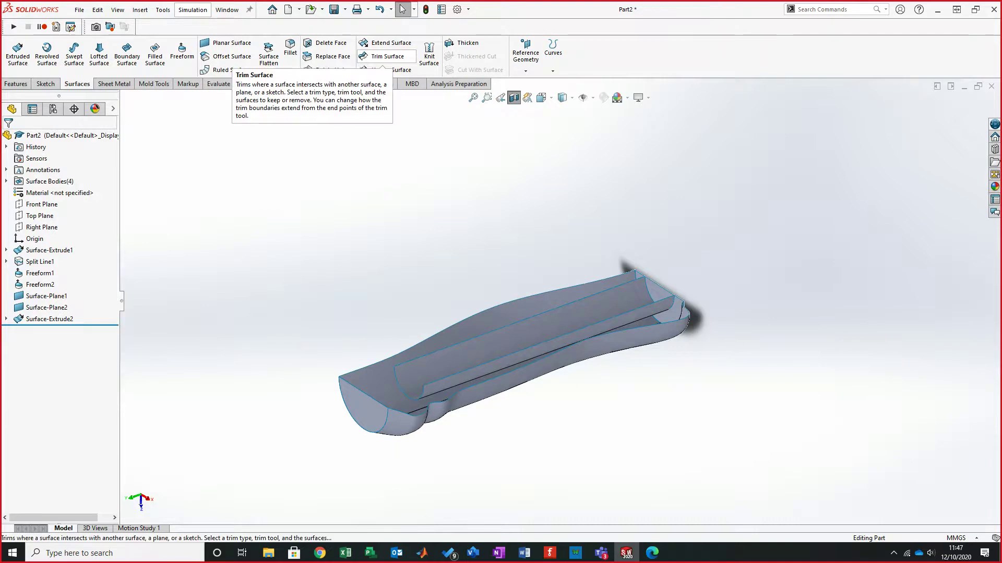
# Step: Trim the handle's end cap with the extruded tube surface, removing the circular region inside the tube
pyautogui.click(386, 56)
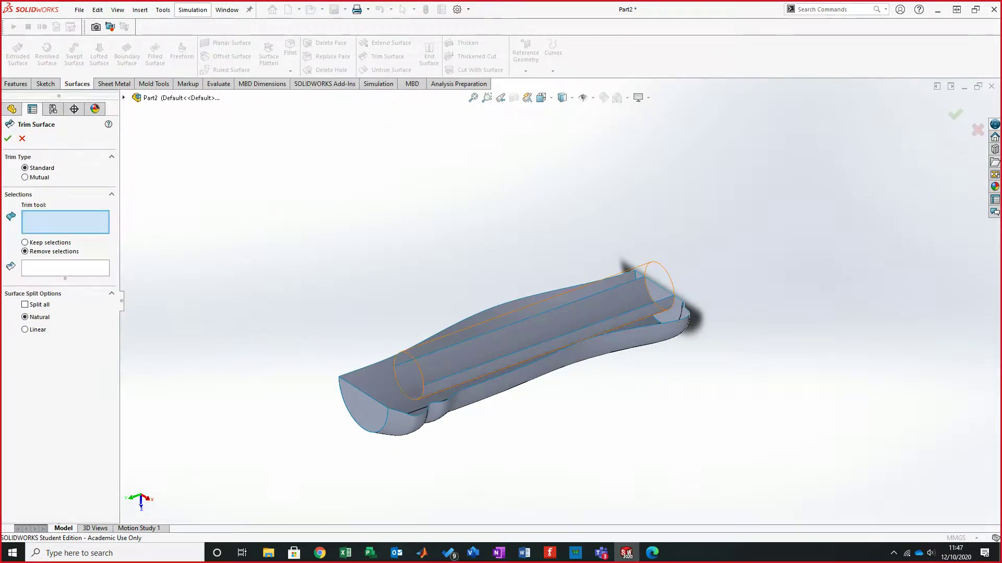
pyautogui.click(659, 282)
pyautogui.moveTo(528, 334); pyautogui.dragTo(543, 300, button='middle')
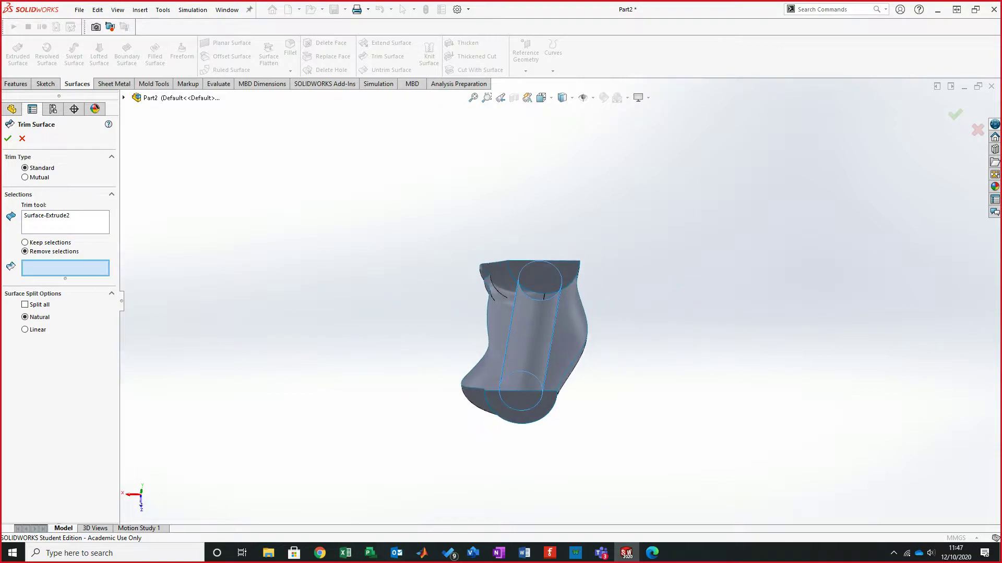
pyautogui.click(520, 390)
pyautogui.moveTo(520, 390); pyautogui.dragTo(536, 371, button='middle')
pyautogui.scroll(-5, 536, 372)
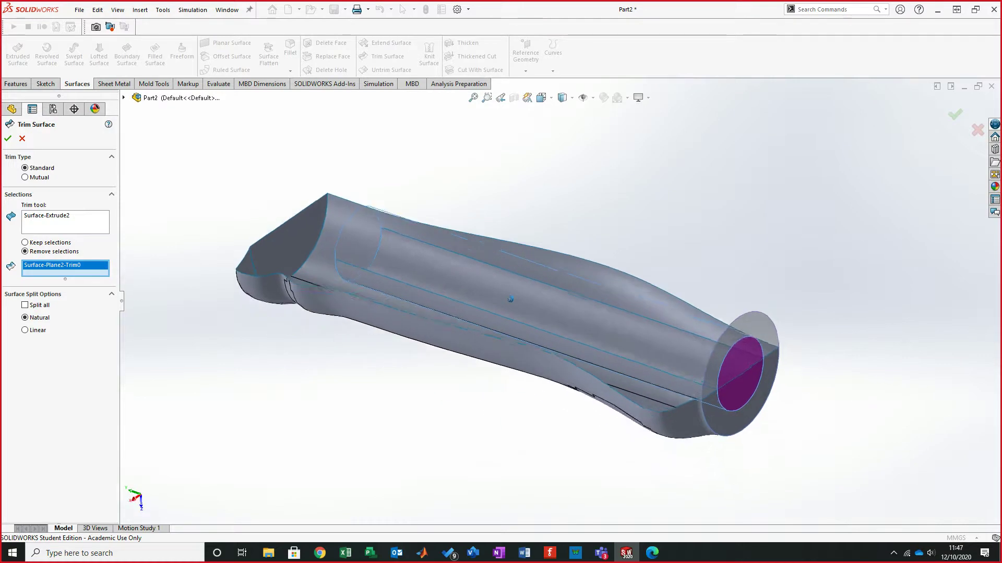
pyautogui.press('Return')
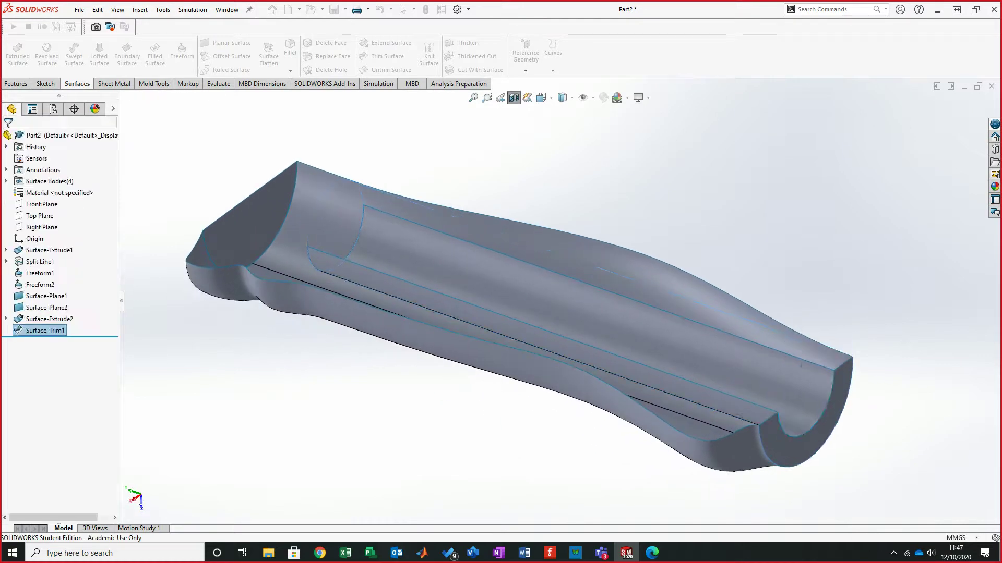
pyautogui.moveTo(526, 305)
pyautogui.mouseDown(button='middle')
pyautogui.moveTo(542, 297)
pyautogui.moveTo(528, 311)
pyautogui.moveTo(535, 328)
pyautogui.moveTo(521, 302)
pyautogui.mouseUp(button='middle')
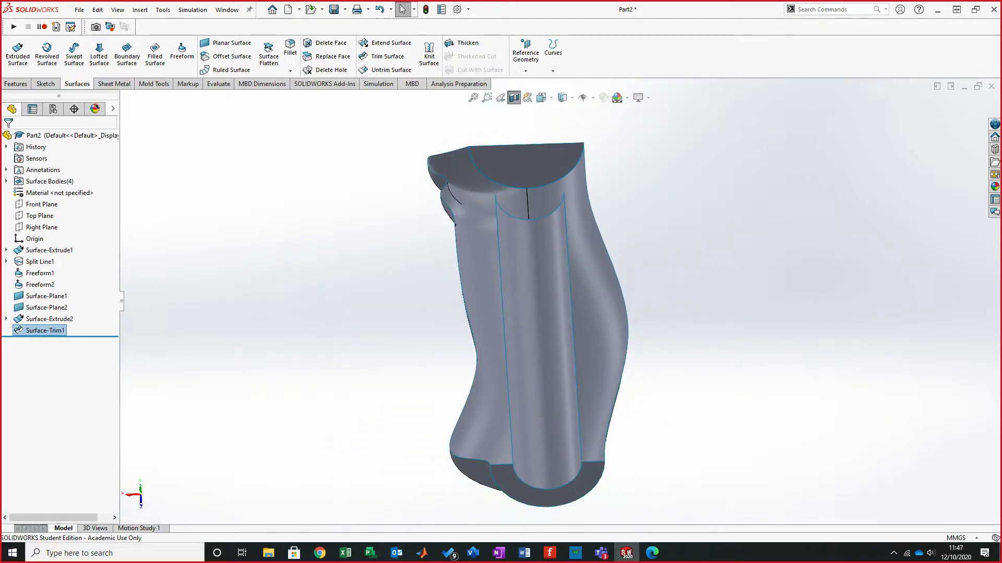
pyautogui.press('Escape')
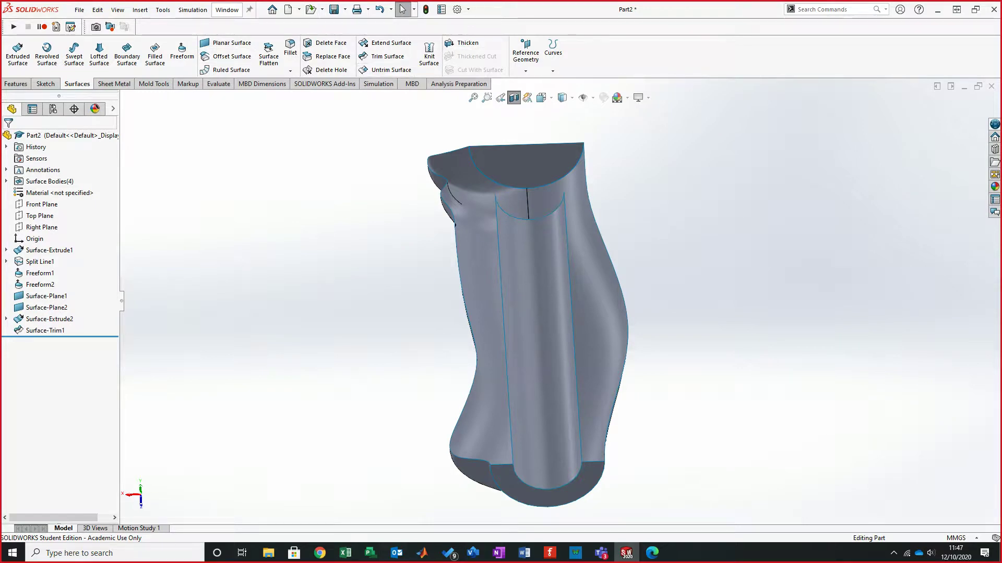
# Step: Section the handle on the Front Plane and close the tube's inner end with a planar surface bounded by its circular edge
pyautogui.moveTo(500, 292); pyautogui.dragTo(500, 345, button='middle')
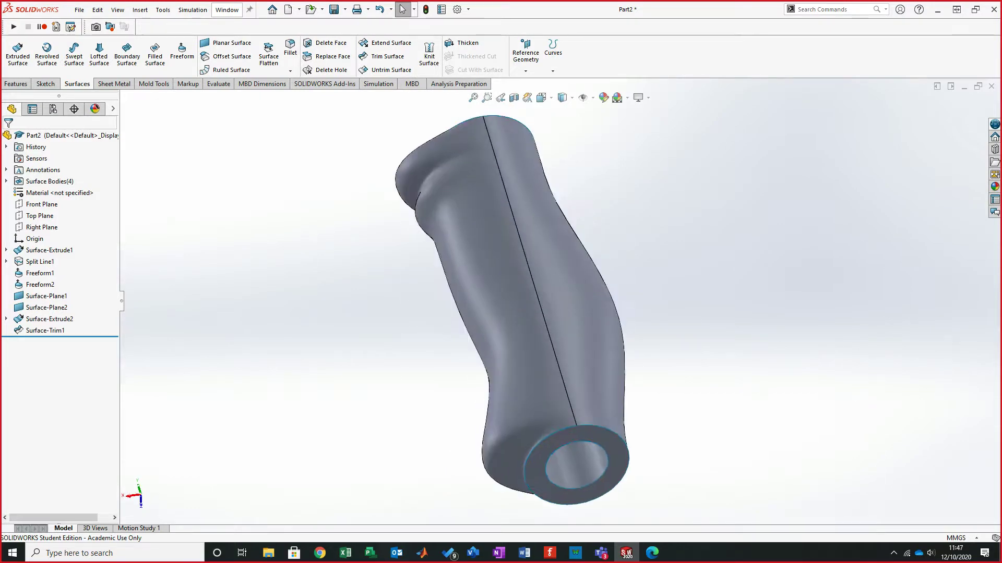
pyautogui.click(514, 97)
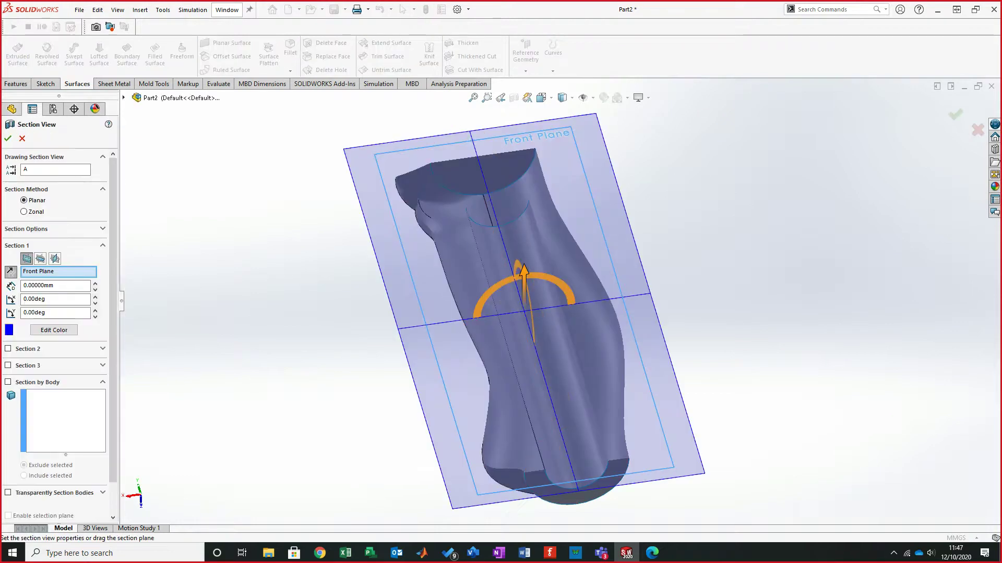
pyautogui.press('Escape')
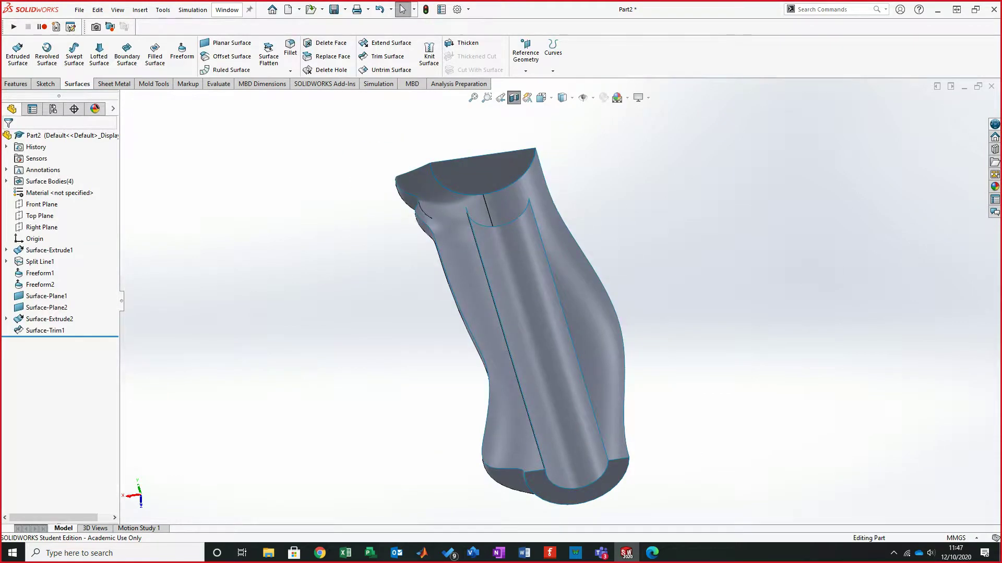
pyautogui.click(227, 44)
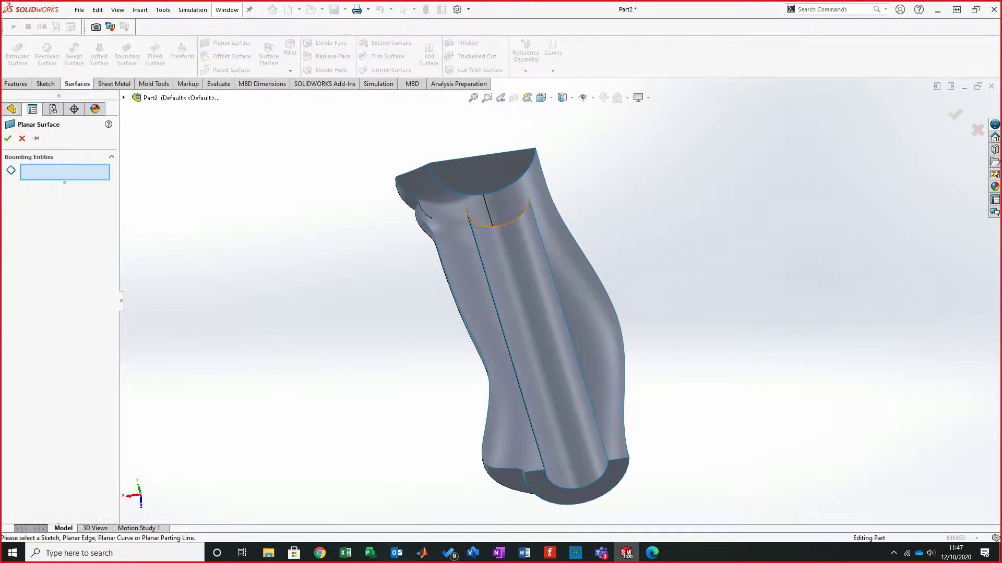
pyautogui.click(495, 226)
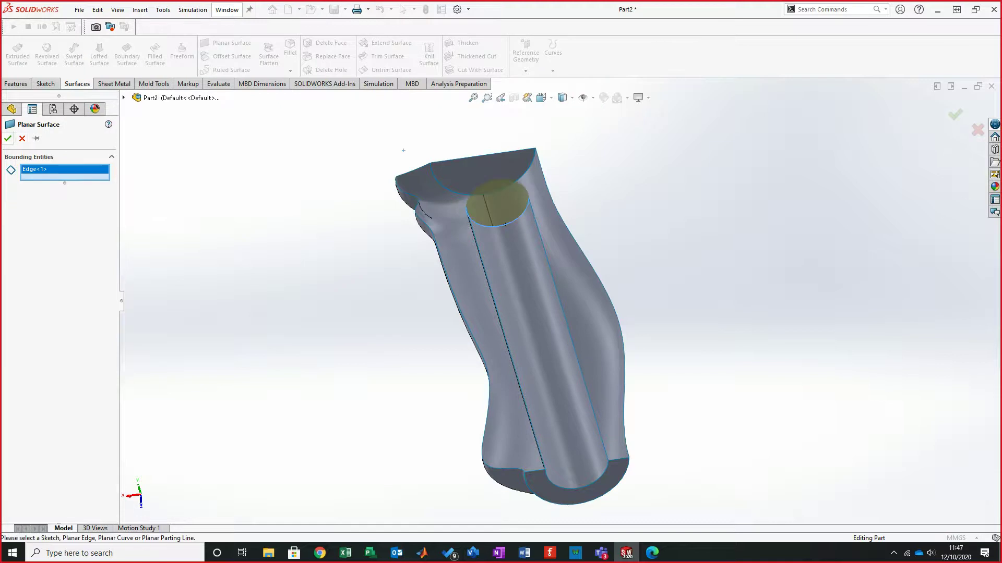
pyautogui.click(7, 139)
pyautogui.moveTo(514, 285); pyautogui.dragTo(537, 319, button='middle')
pyautogui.click(513, 98)
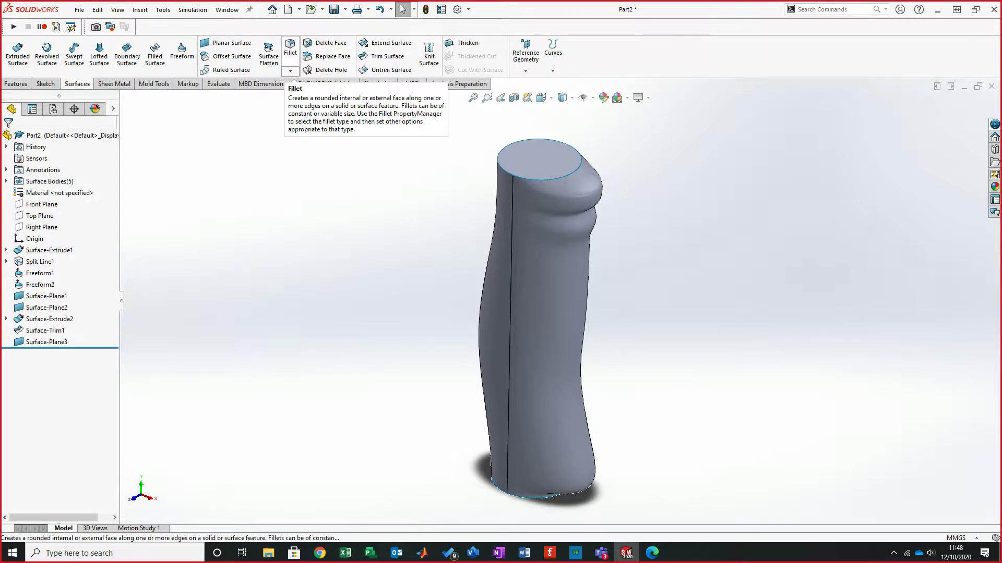
# Step: Set up a face fillet between the handle's flat closed end face and its two side faces
pyautogui.click(290, 48)
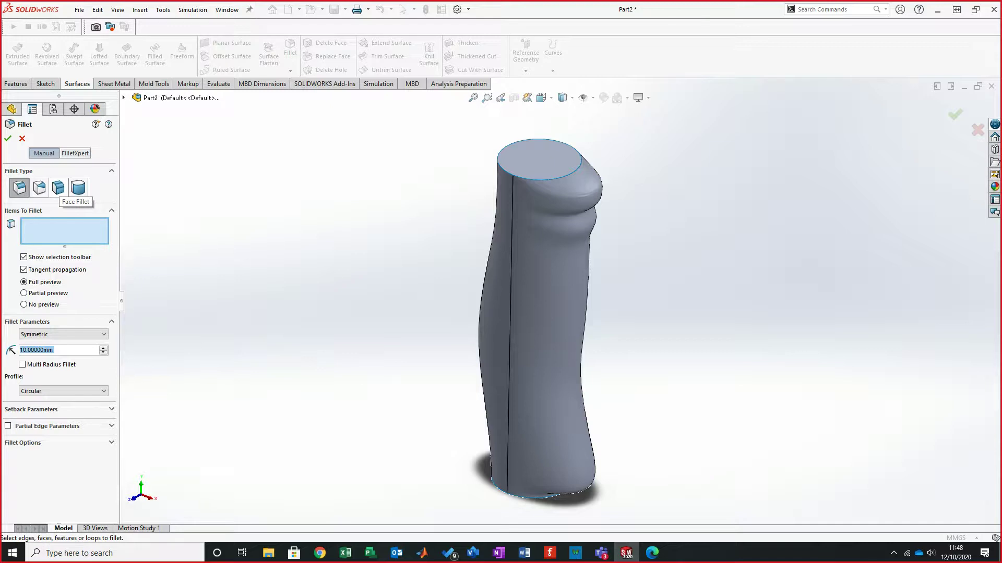
pyautogui.click(58, 188)
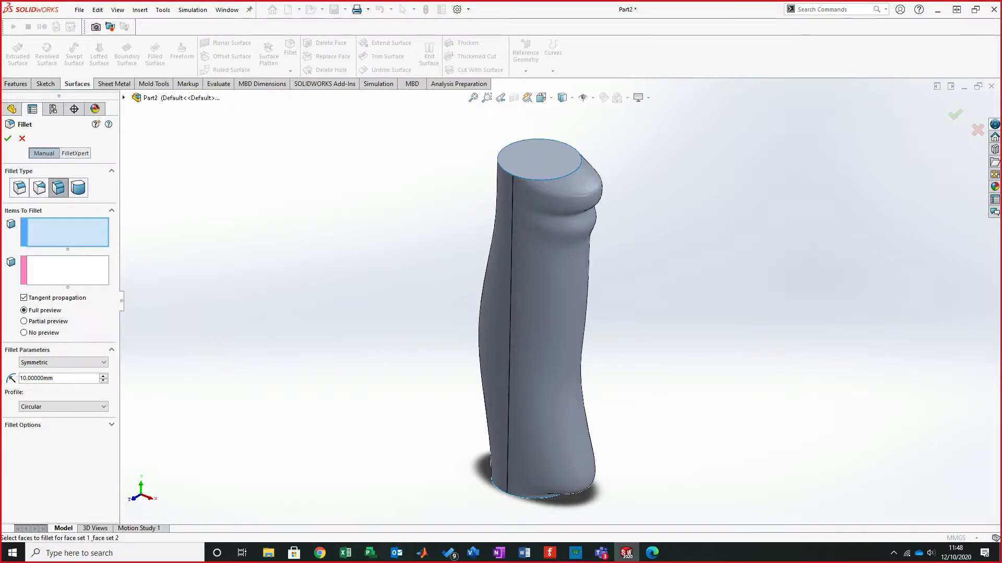
pyautogui.moveTo(513, 209); pyautogui.dragTo(554, 182, button='middle')
pyautogui.scroll(-2, 555, 183)
pyautogui.scroll(-7, 554, 166)
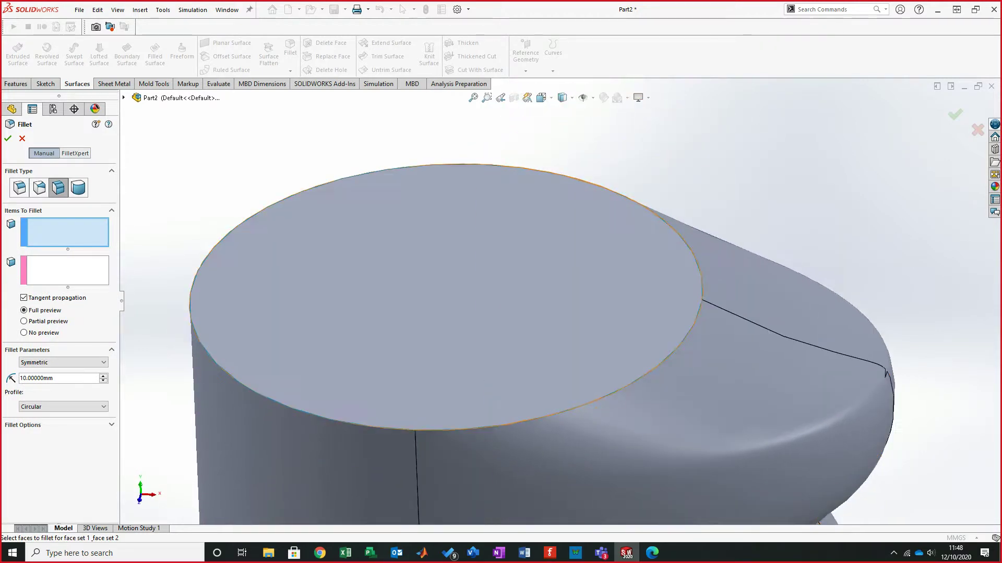
pyautogui.moveTo(563, 298); pyautogui.dragTo(558, 301, button='middle')
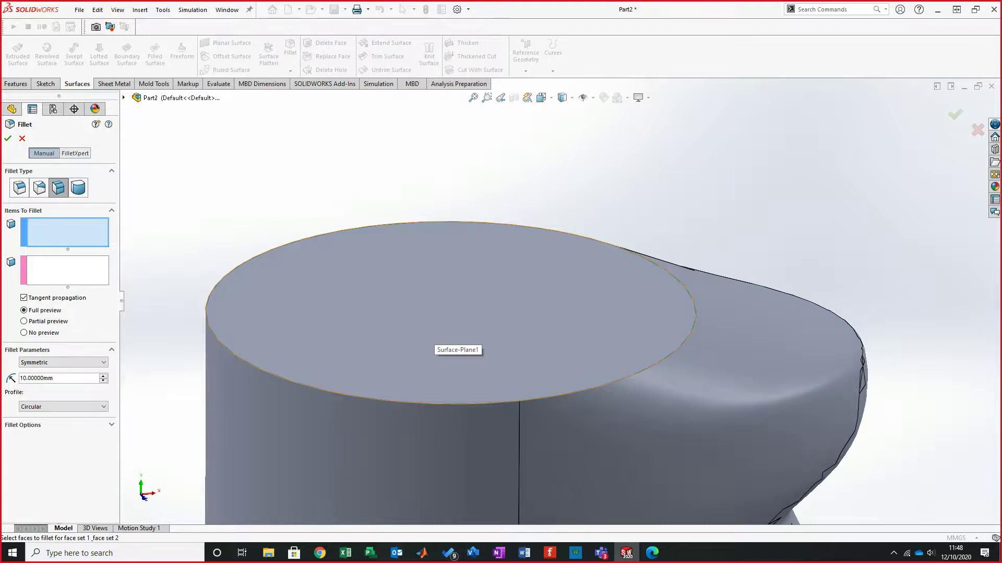
pyautogui.click(418, 330)
pyautogui.moveTo(563, 300); pyautogui.dragTo(567, 300, button='middle')
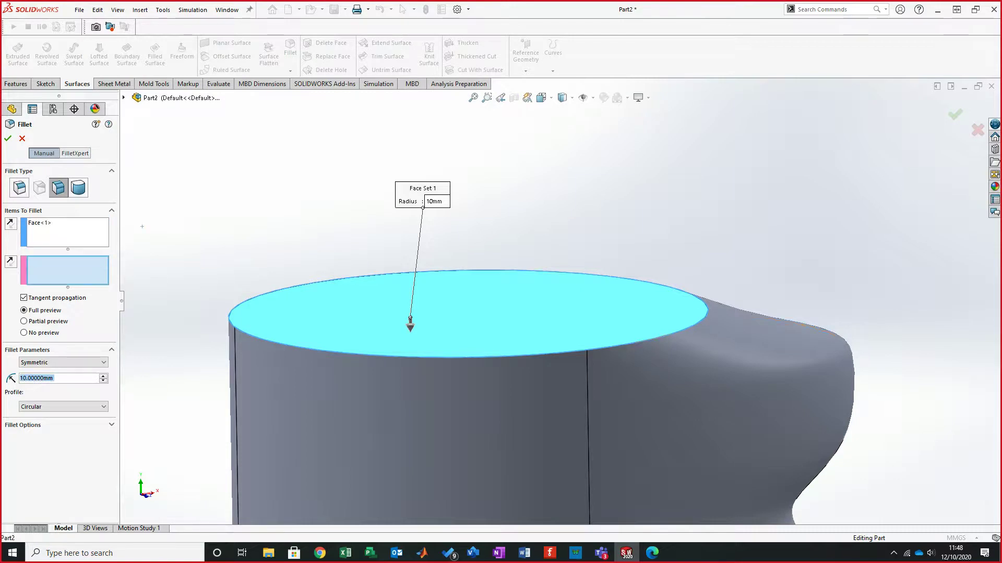
pyautogui.click(693, 411)
pyautogui.click(386, 445)
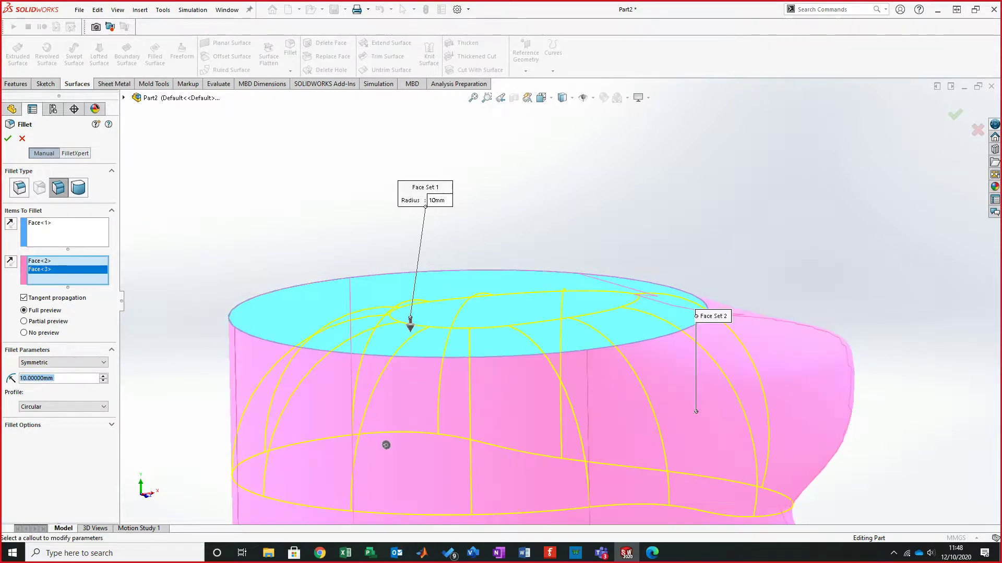
# Step: Set the face fillet's radius to 1 mm and apply it around the closed end
pyautogui.scroll(4, 563, 300)
pyautogui.moveTo(537, 252); pyautogui.dragTo(563, 301, button='middle')
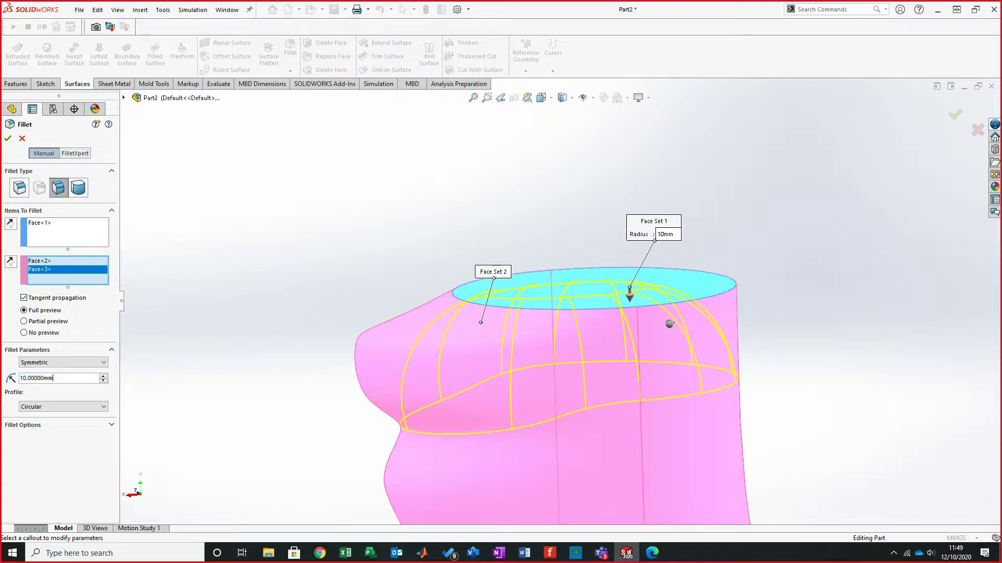
pyautogui.write('1')
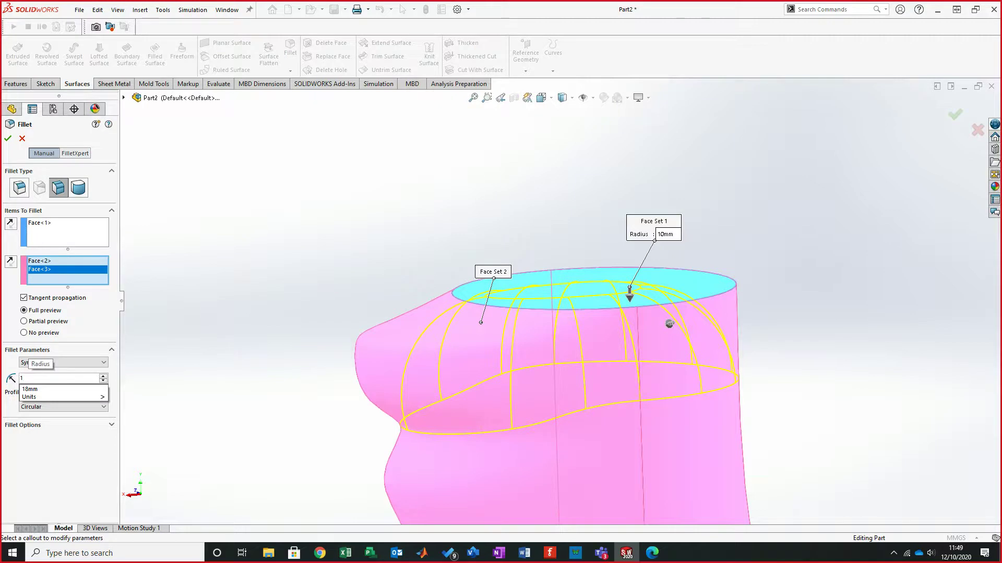
pyautogui.press('Return')
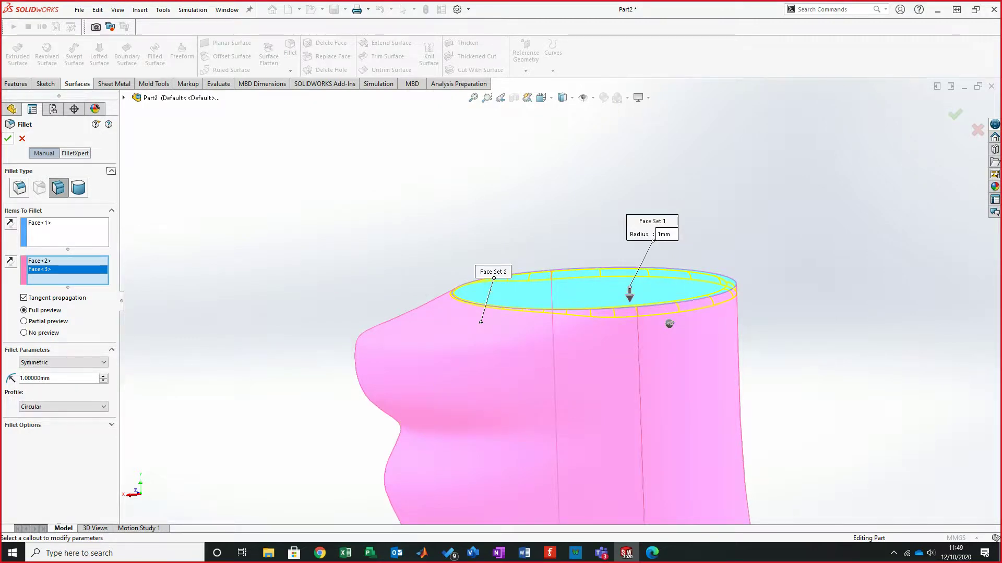
pyautogui.click(8, 139)
pyautogui.moveTo(563, 297); pyautogui.dragTo(552, 322, button='middle')
pyautogui.press('Escape')
pyautogui.scroll(2, 563, 302)
pyautogui.scroll(3, 564, 302)
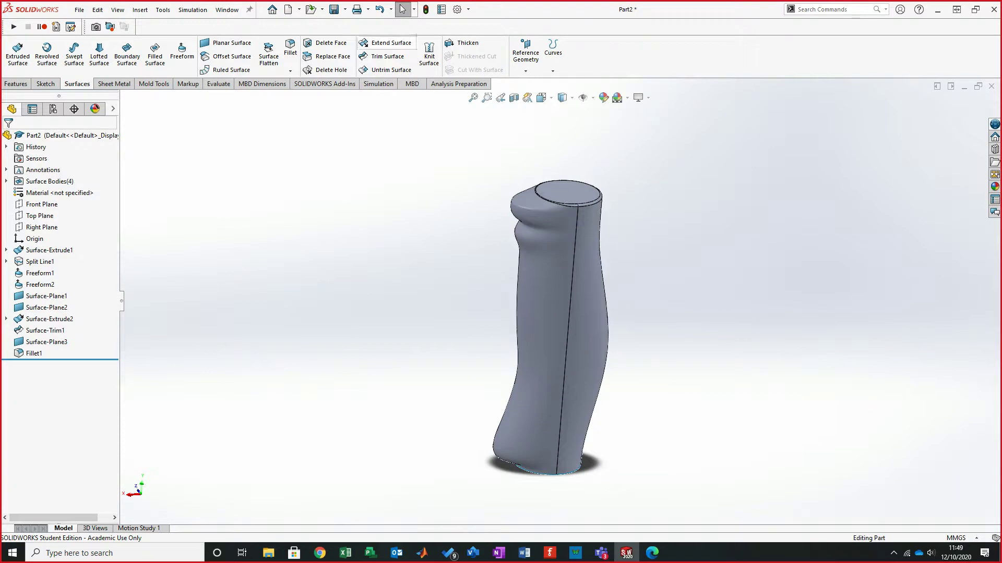
# Step: Knit all the surface bodies of the handle together, creating a solid with merged entities
pyautogui.click(428, 55)
pyautogui.moveTo(307, 122); pyautogui.dragTo(826, 526)
pyautogui.moveTo(554, 326)
pyautogui.mouseDown(button='middle')
pyautogui.moveTo(560, 367)
pyautogui.moveTo(541, 309)
pyautogui.moveTo(550, 312)
pyautogui.moveTo(540, 313)
pyautogui.mouseUp(button='middle')
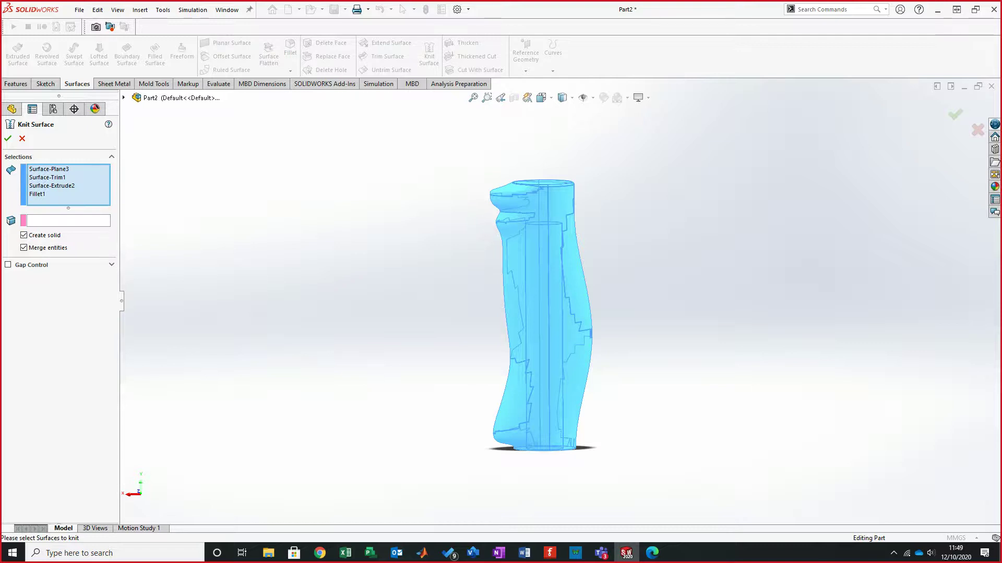
pyautogui.press('Return')
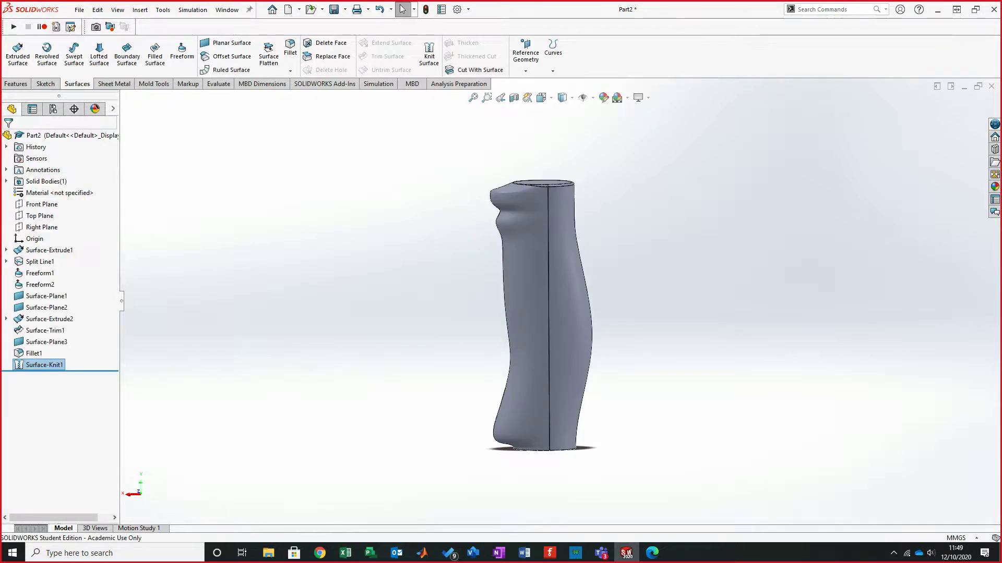
# Step: Inspect the inside of the knitted handle with a section view on the Front Plane
pyautogui.click(500, 97)
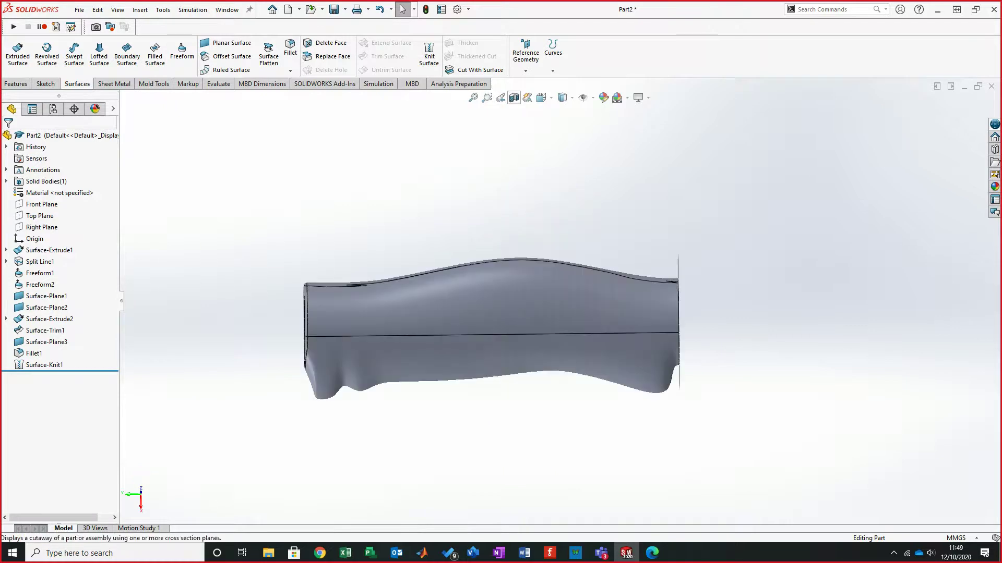
pyautogui.click(514, 98)
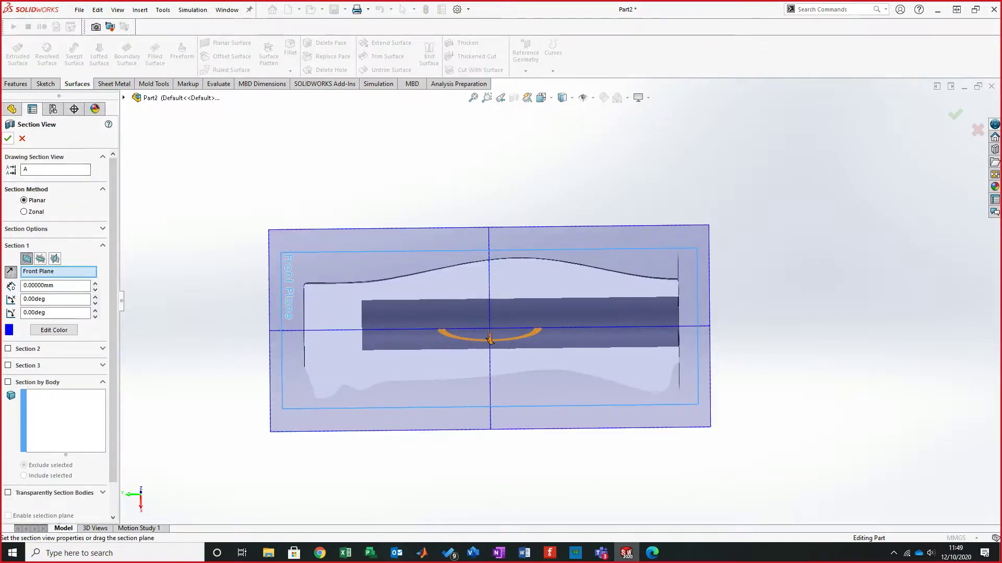
pyautogui.press('Return')
pyautogui.moveTo(490, 339); pyautogui.dragTo(456, 295, button='middle')
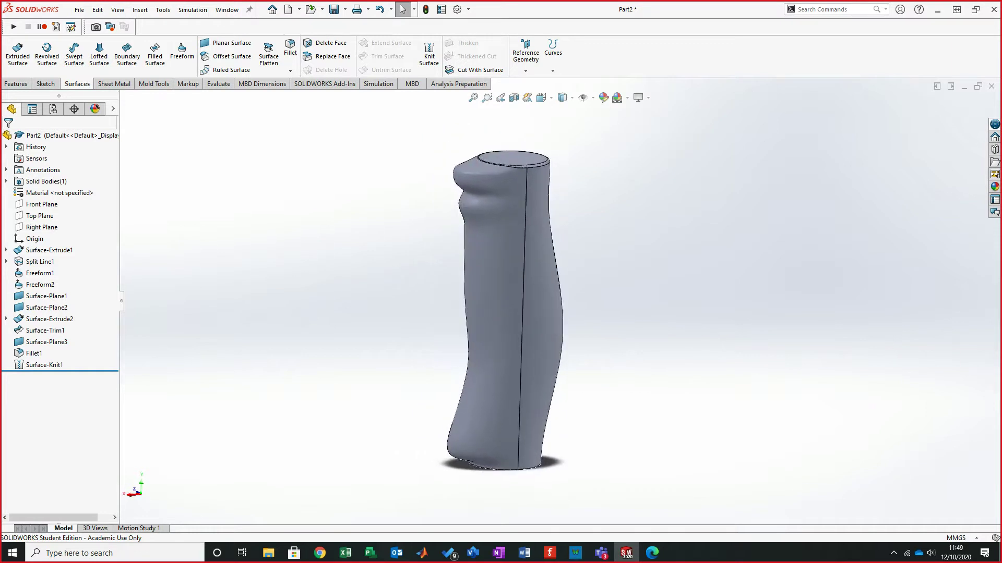
# Step: Roll the model back to before the surface knit, examine the handle's separate surface bodies, and roll forward again
pyautogui.moveTo(60, 371); pyautogui.dragTo(60, 359)
pyautogui.scroll(1, 527, 330)
pyautogui.moveTo(527, 331); pyautogui.dragTo(506, 331, button='middle')
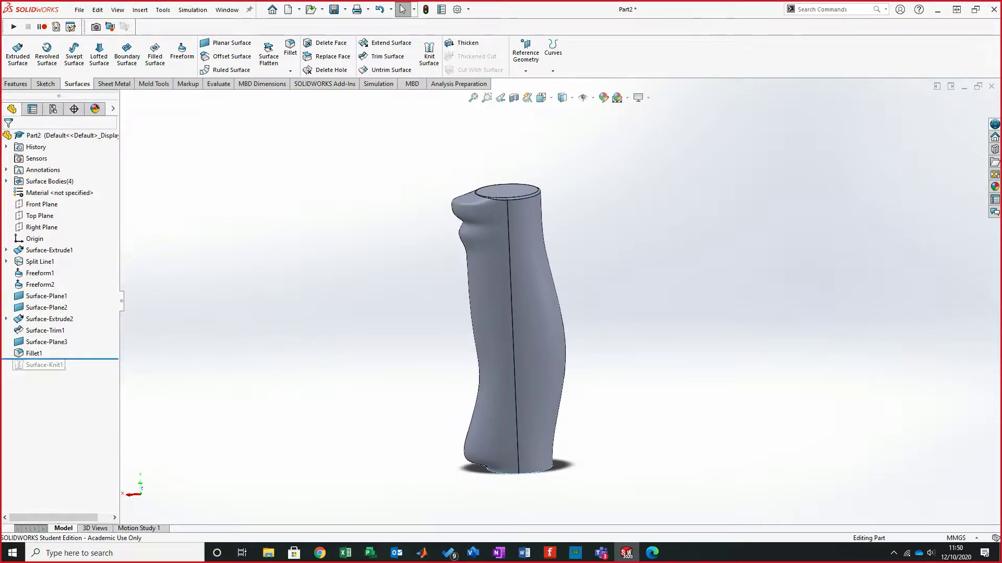
pyautogui.moveTo(511, 329); pyautogui.dragTo(405, 368, button='middle')
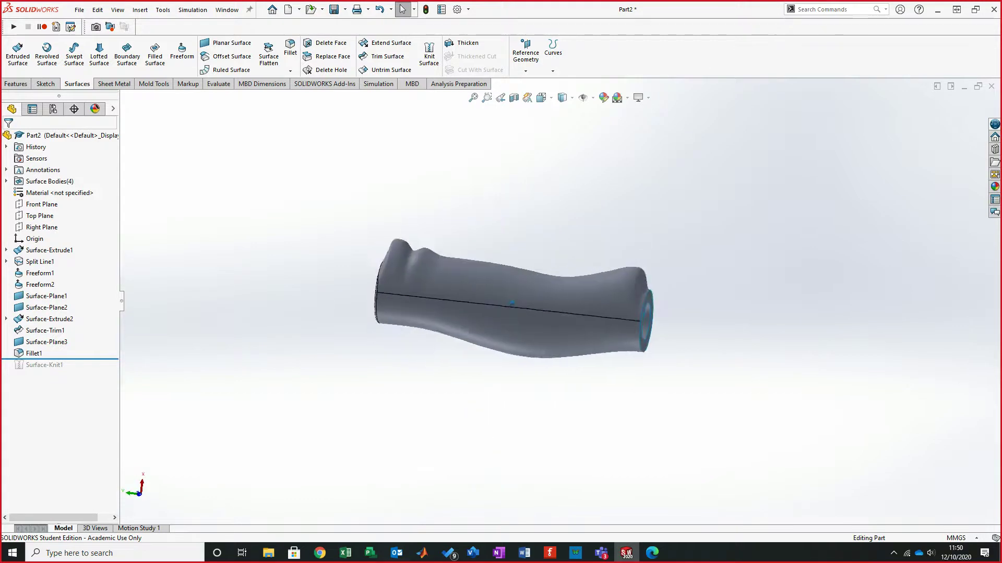
pyautogui.moveTo(545, 290); pyautogui.dragTo(542, 276, button='middle')
pyautogui.click(543, 275)
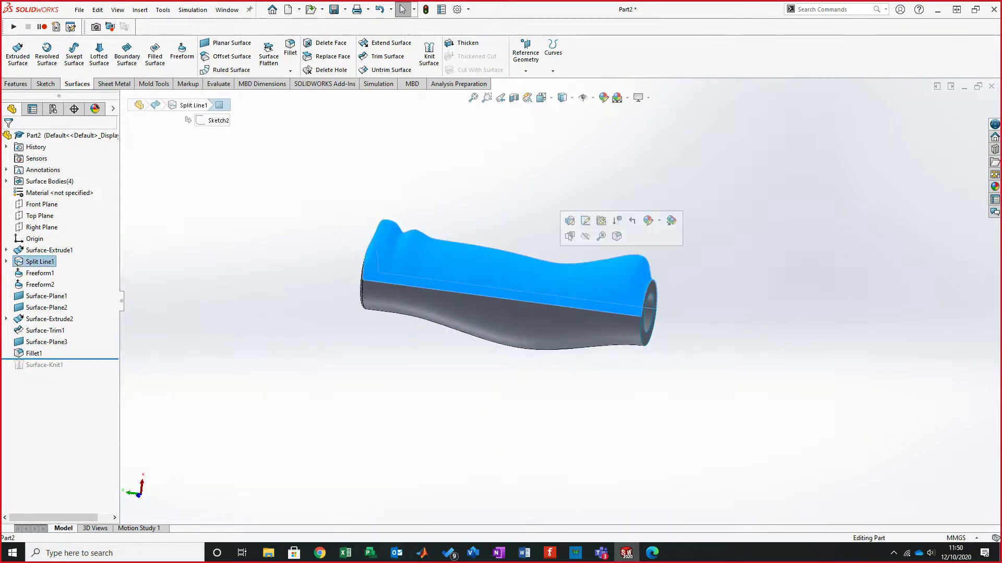
pyautogui.rightClick(542, 275)
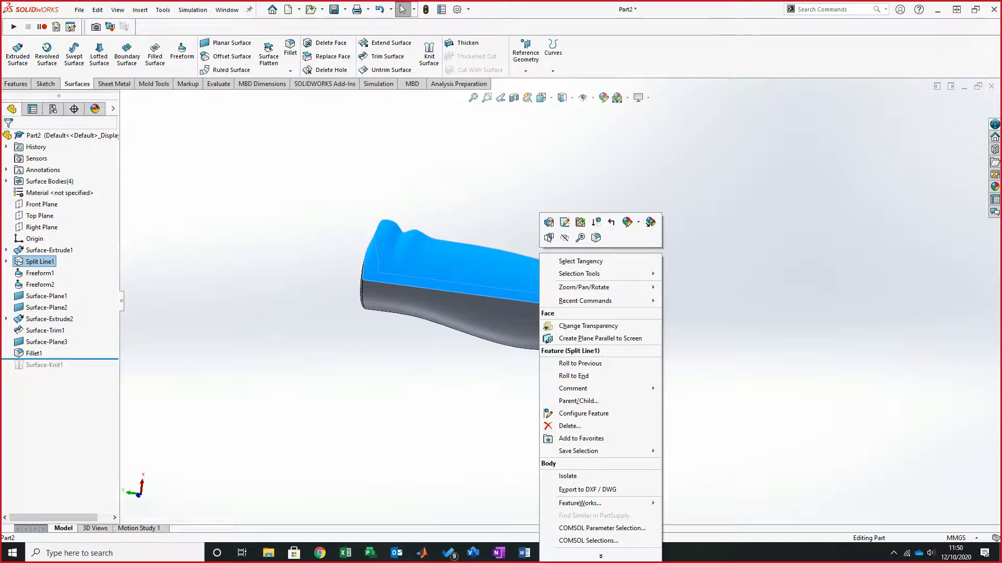
pyautogui.click(500, 389)
pyautogui.moveTo(501, 386); pyautogui.dragTo(466, 348, button='middle')
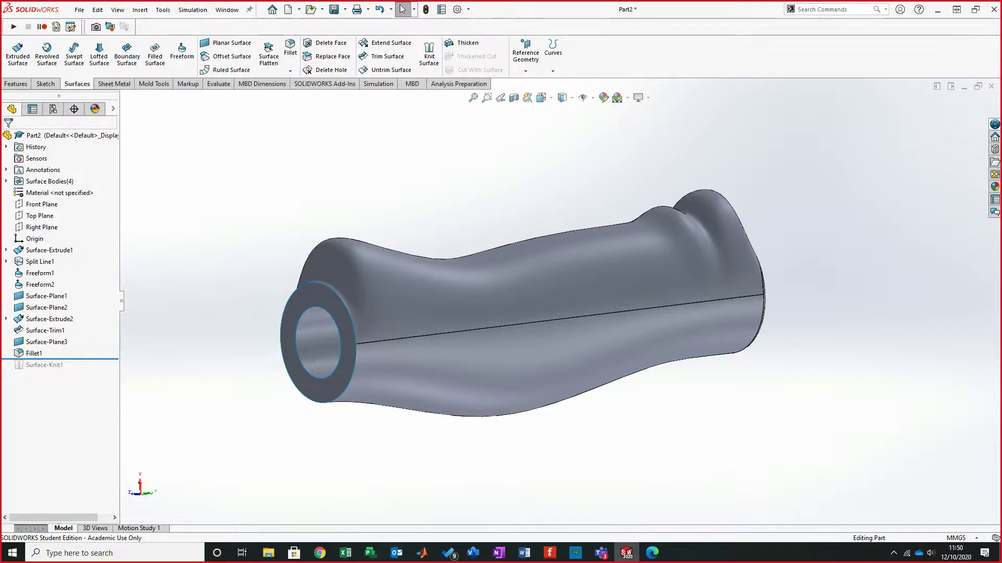
pyautogui.click(624, 268)
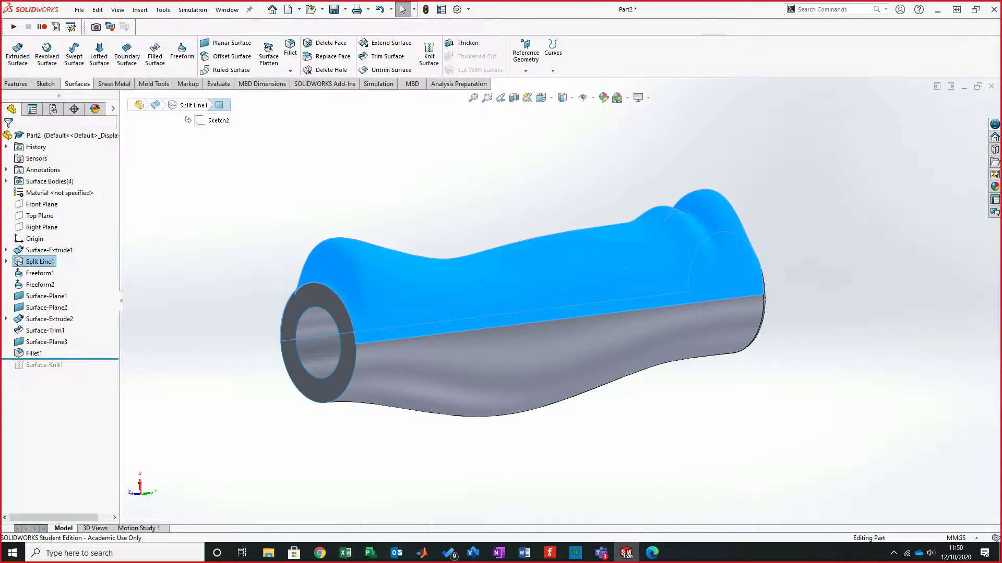
pyautogui.press('Escape')
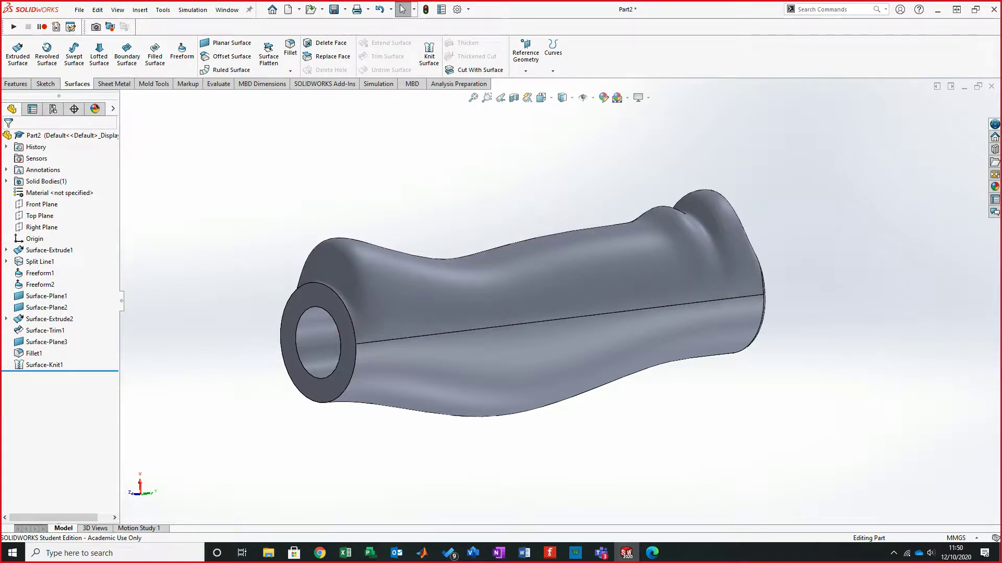
# Step: Offset the handle's outer side face with the finger grooves by 0 mm to copy it as a separate surface
pyautogui.click(232, 55)
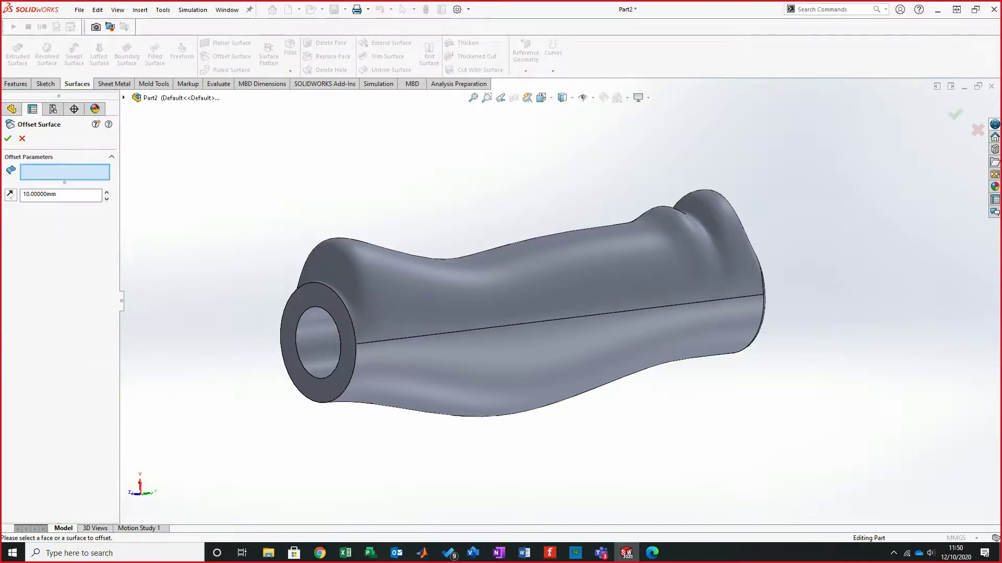
pyautogui.click(557, 285)
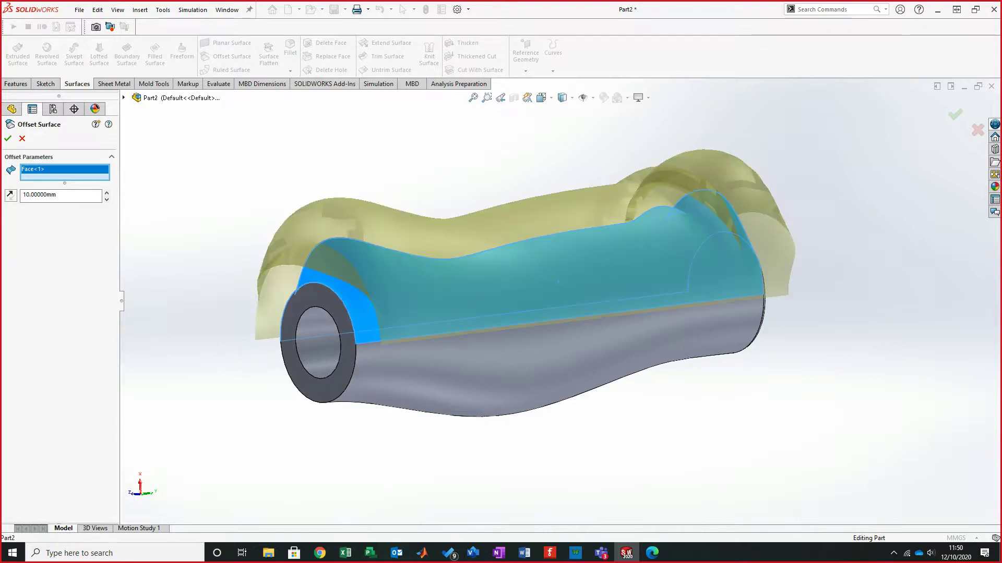
pyautogui.doubleClick(40, 194)
pyautogui.write('0')
pyautogui.press('Return')
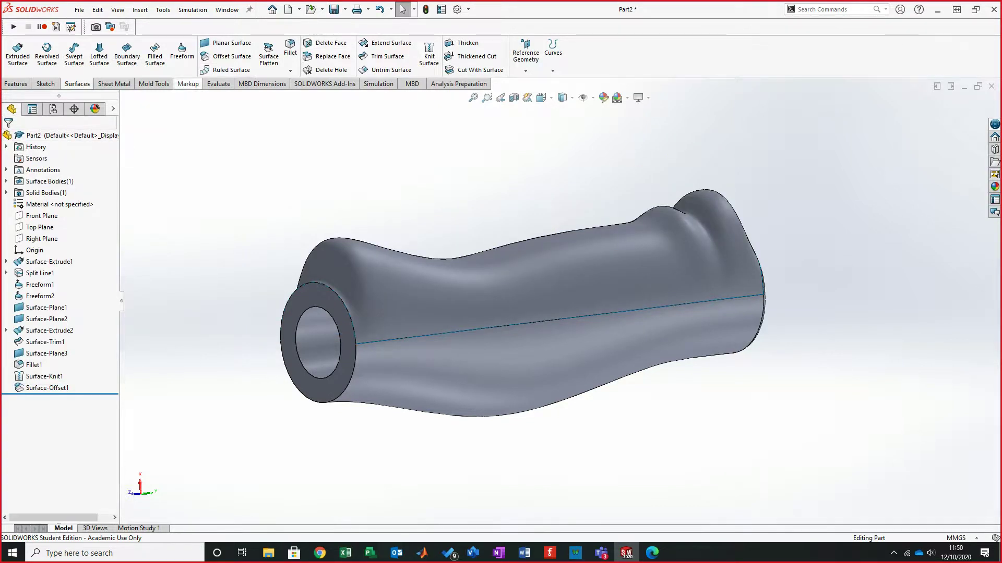
# Step: Delete the knitted solid body of the handle, keeping only the offset surface body
pyautogui.click(6, 181)
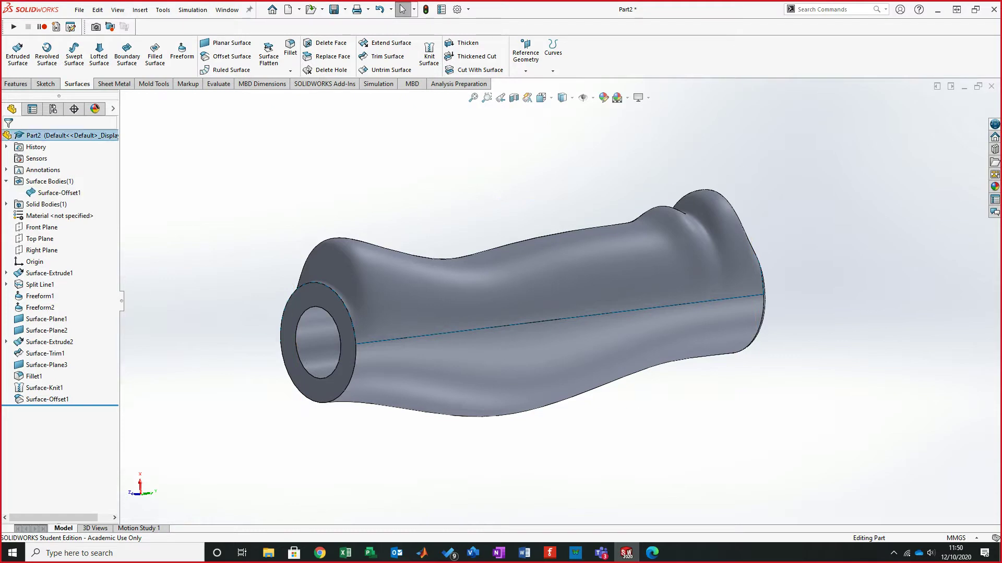
pyautogui.rightClick(58, 192)
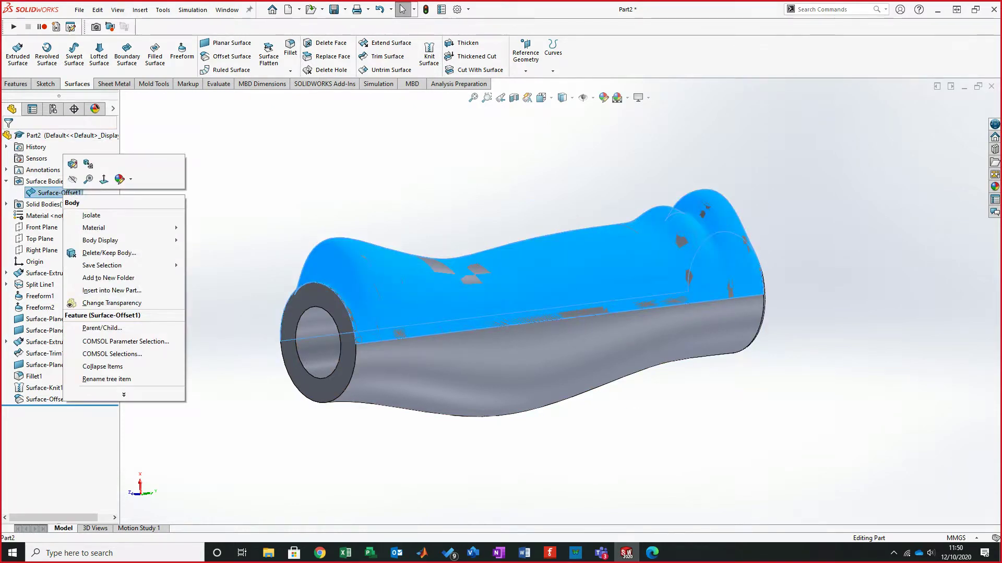
pyautogui.click(7, 204)
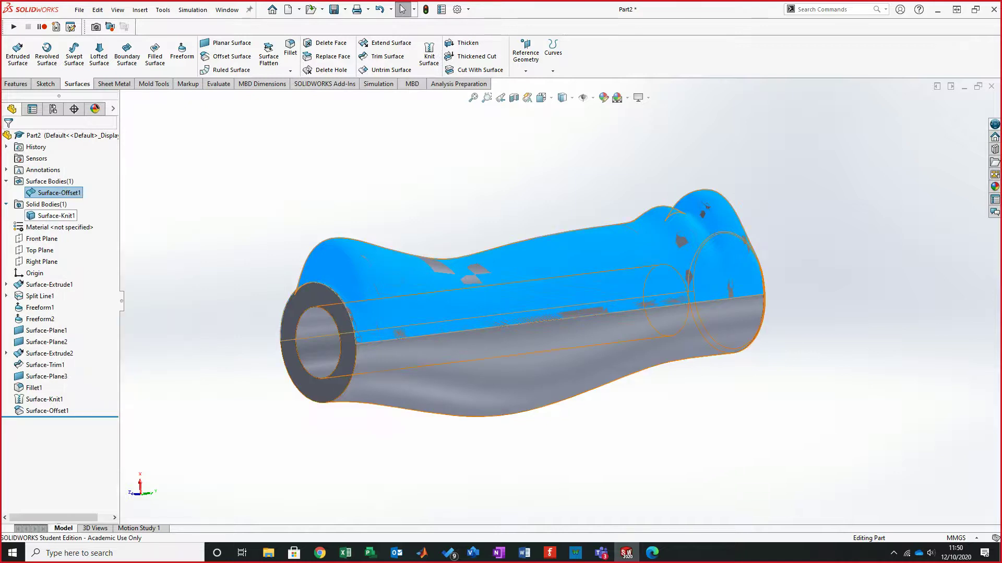
pyautogui.rightClick(52, 215)
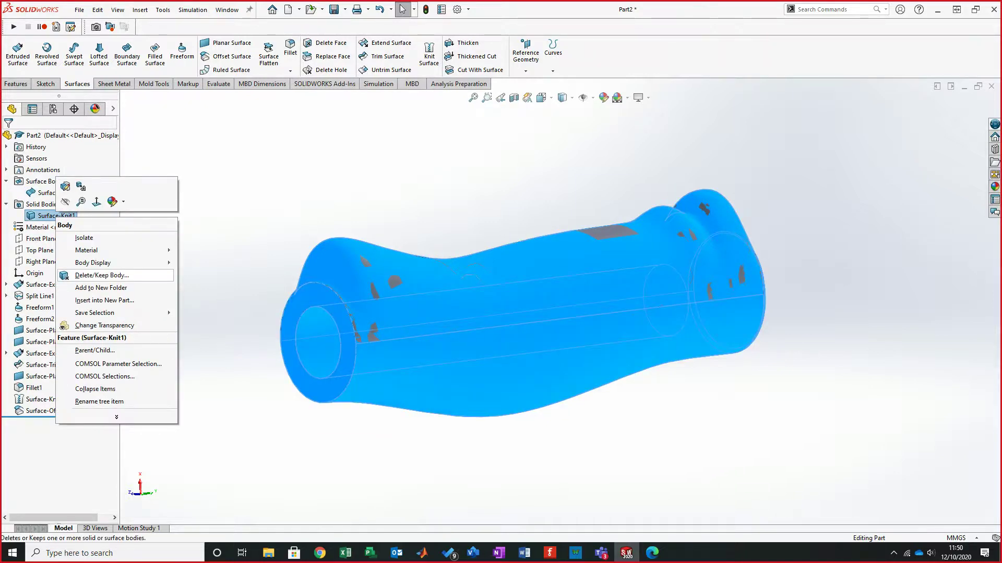
pyautogui.click(102, 274)
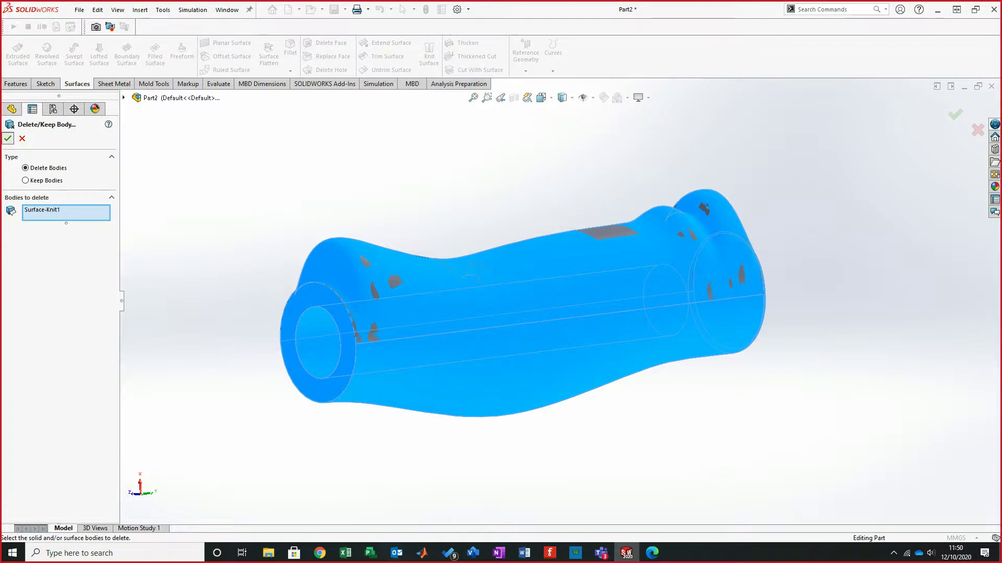
pyautogui.click(8, 138)
# Step: Examine the remaining offset surface of the grip from several angles
pyautogui.moveTo(522, 263); pyautogui.dragTo(534, 285, button='middle')
pyautogui.click(505, 272)
pyautogui.press('Escape')
pyautogui.click(59, 193)
pyautogui.press('Escape')
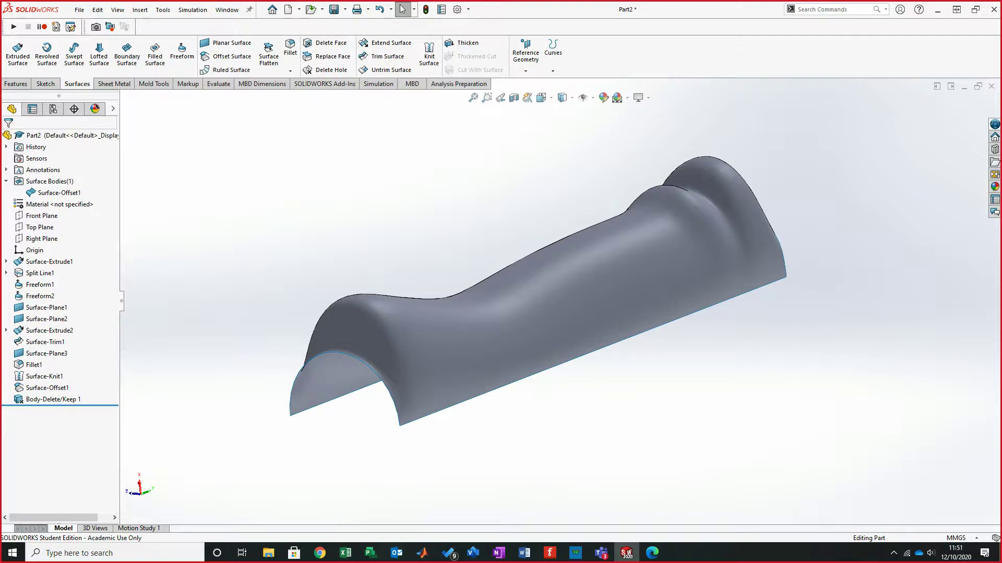
pyautogui.moveTo(528, 279); pyautogui.dragTo(532, 284, button='middle')
pyautogui.moveTo(783, 334); pyautogui.dragTo(516, 307, button='middle')
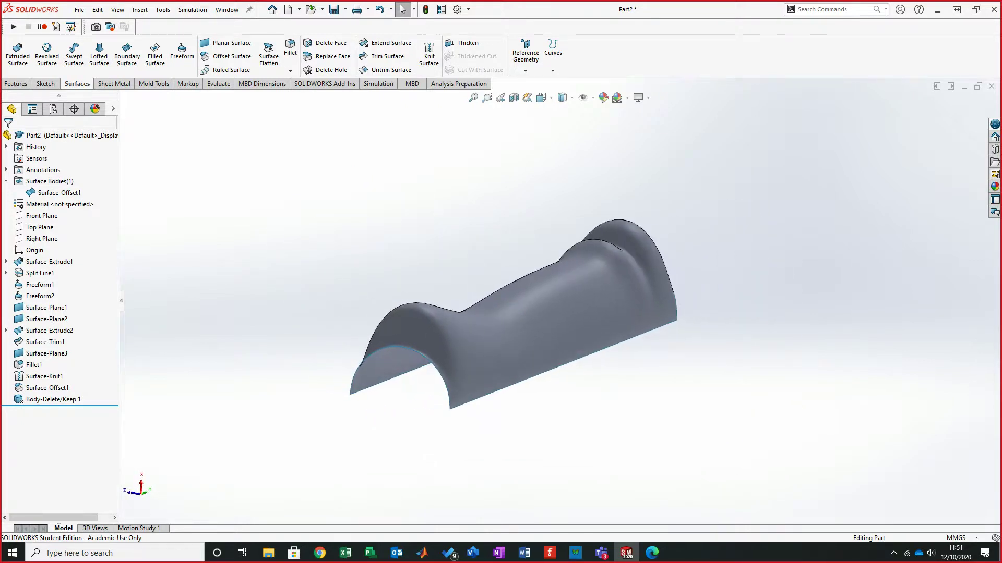
pyautogui.moveTo(514, 326); pyautogui.dragTo(520, 332, button='middle')
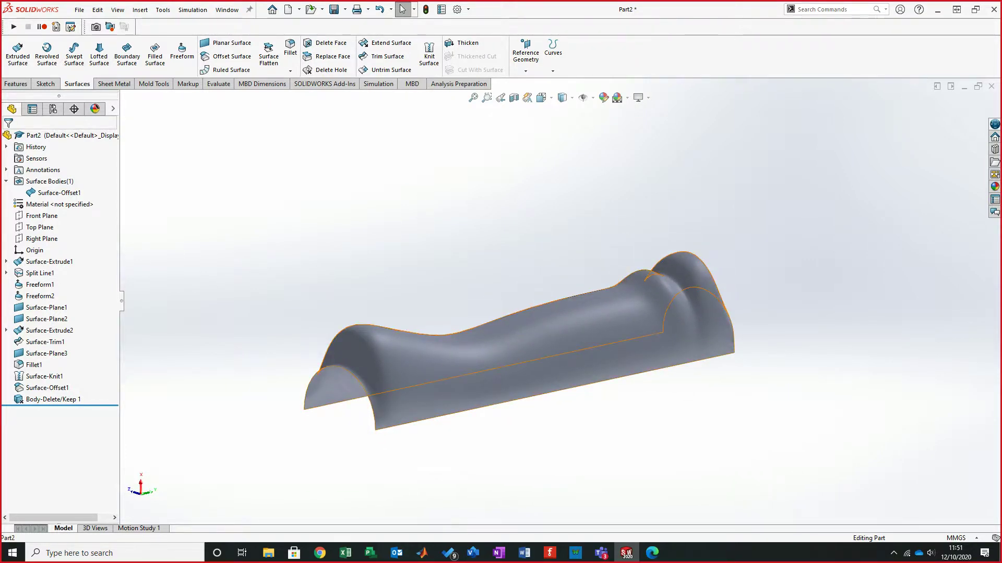
pyautogui.click(507, 348)
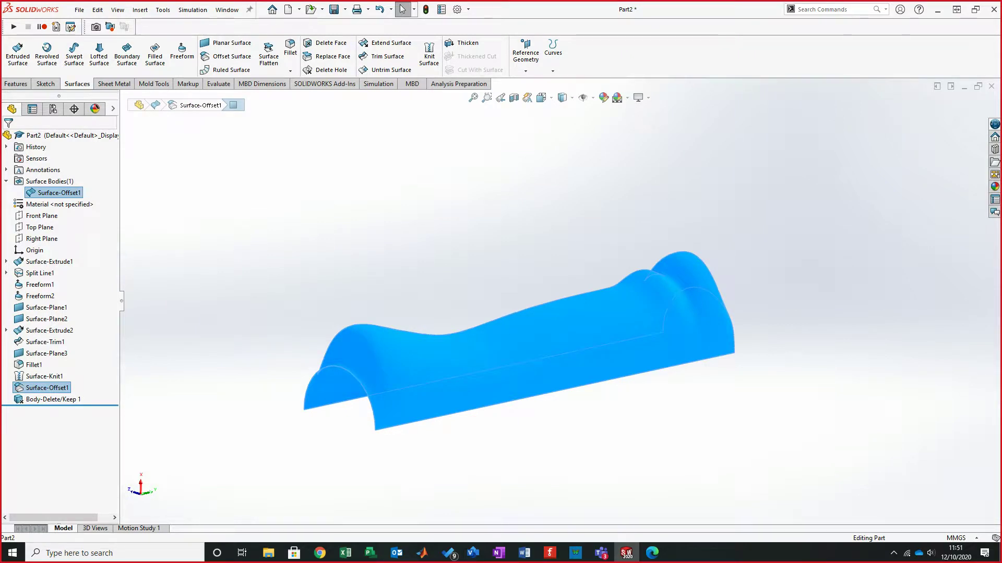
pyautogui.press('Escape')
pyautogui.moveTo(517, 339); pyautogui.dragTo(521, 333, button='middle')
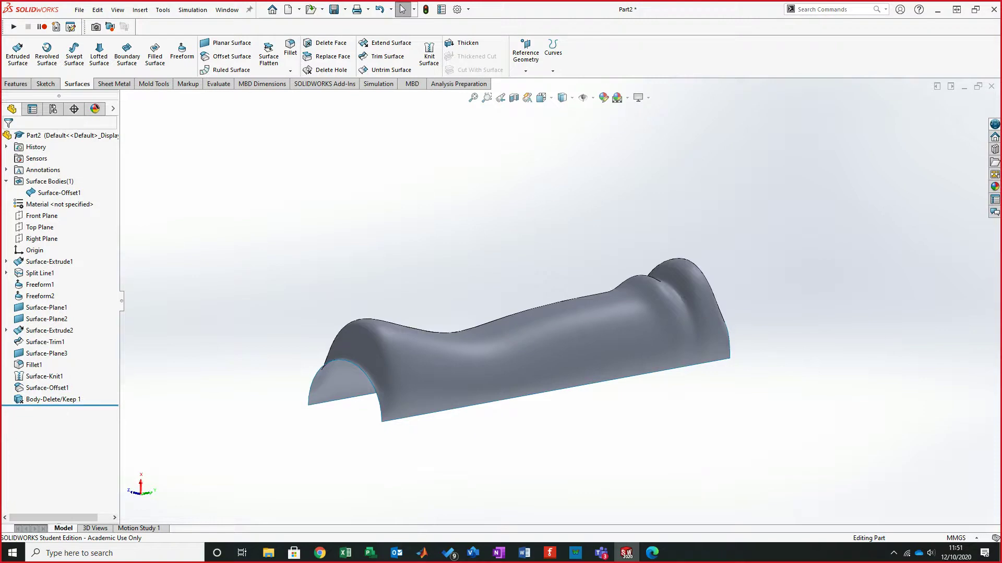
# Step: Delete the body-delete feature and the offset surface feature to bring back the knitted solid handle
pyautogui.click(52, 399)
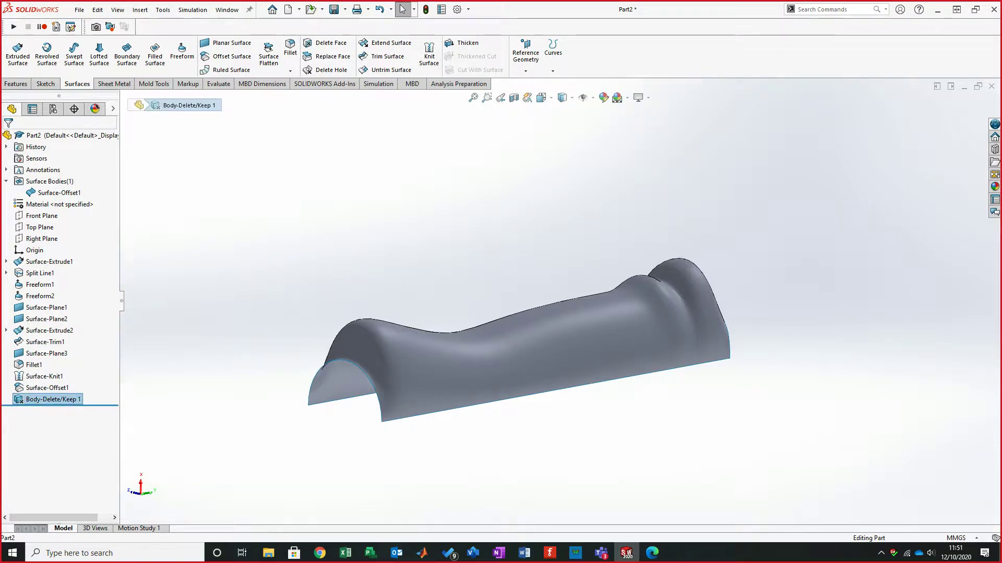
pyautogui.click(49, 388)
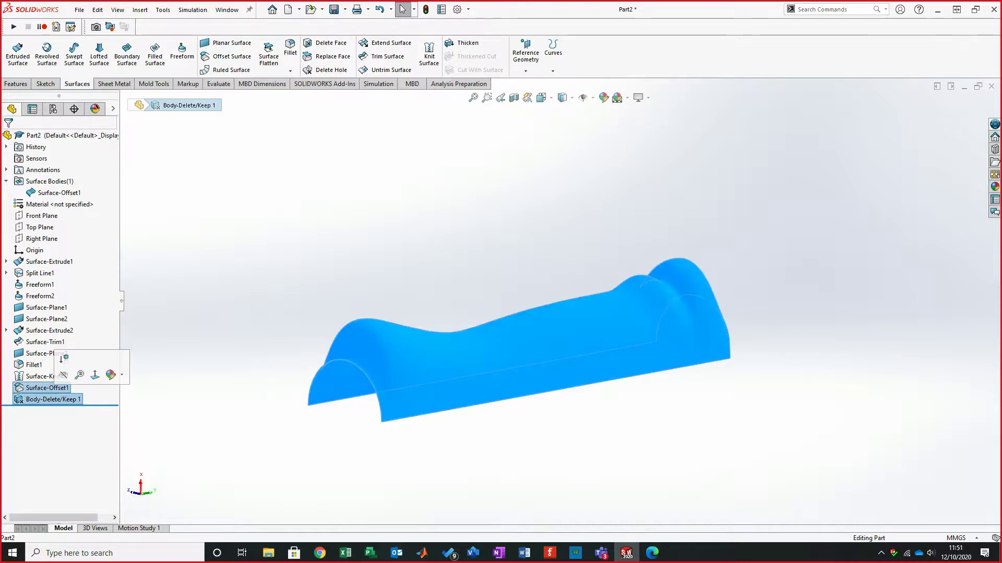
pyautogui.rightClick(52, 388)
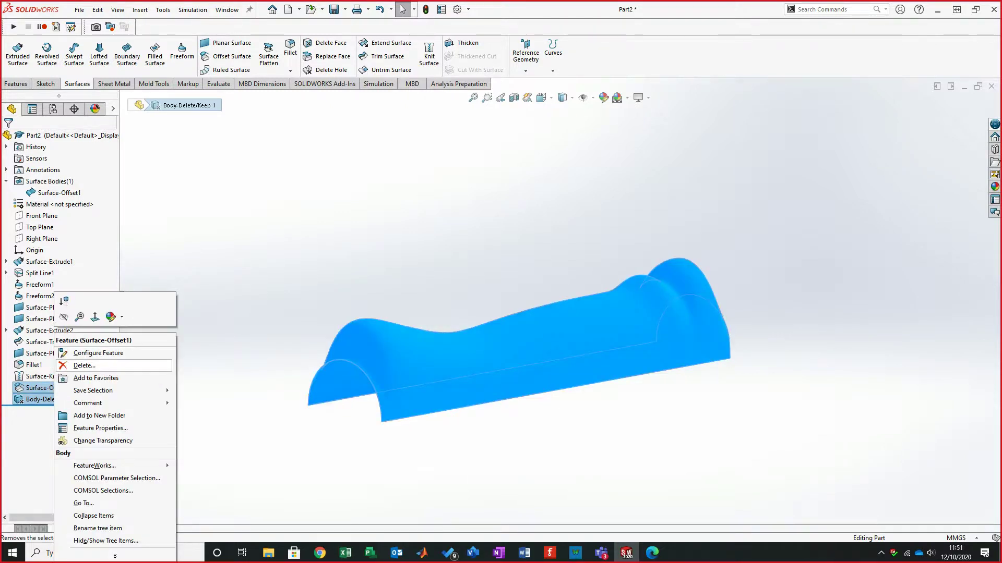
pyautogui.click(83, 365)
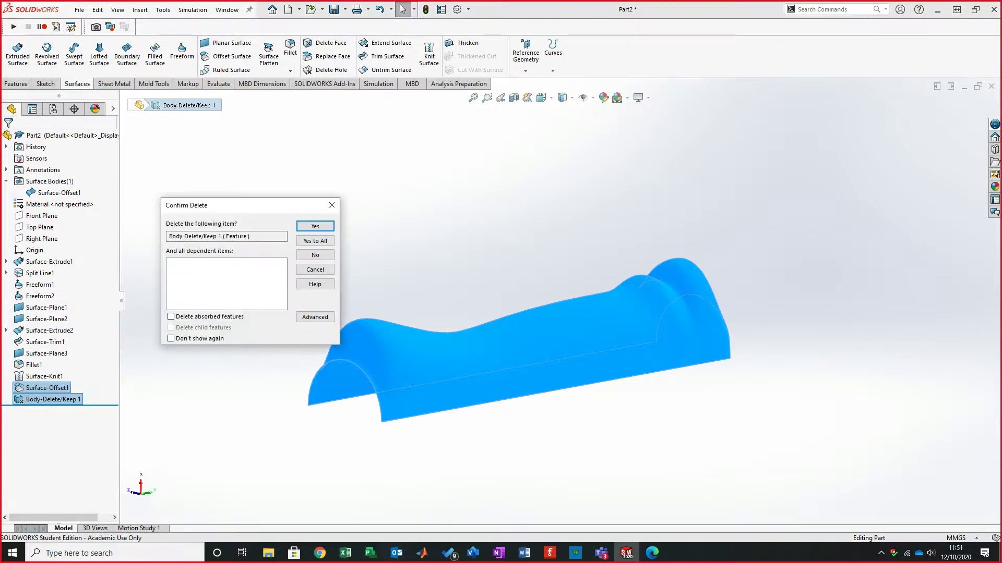
pyautogui.press('Return')
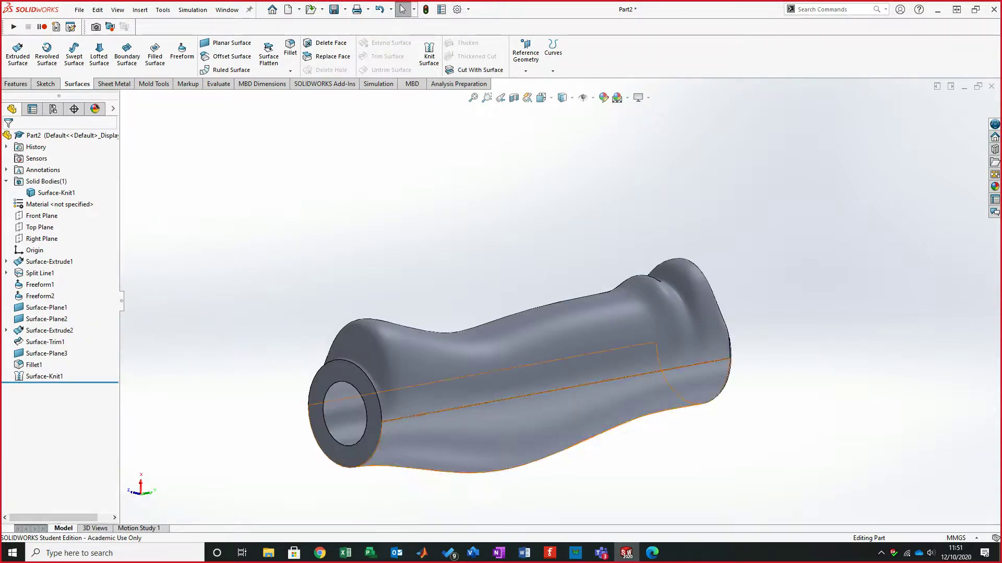
pyautogui.moveTo(368, 237); pyautogui.dragTo(354, 214, button='middle')
pyautogui.scroll(2, 360, 251)
pyautogui.moveTo(611, 311); pyautogui.dragTo(606, 276, button='middle')
pyautogui.scroll(-1, 600, 279)
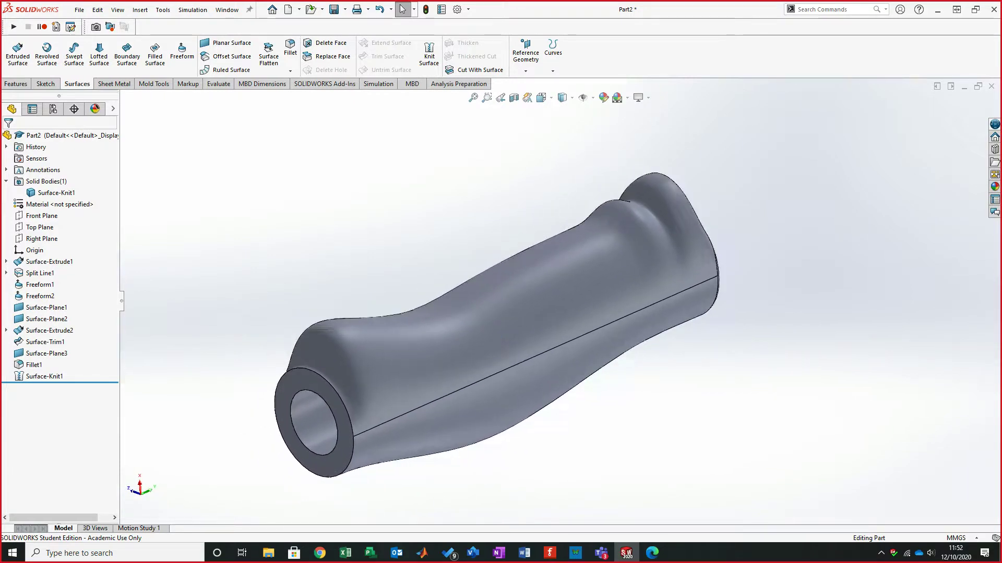
pyautogui.moveTo(519, 398); pyautogui.dragTo(551, 425, button='middle')
# Step: Switch to the instruction PDF in the browser, read its final step about the material appearance, and return to SOLIDWORKS
pyautogui.moveTo(508, 0); pyautogui.dragTo(508, 1)
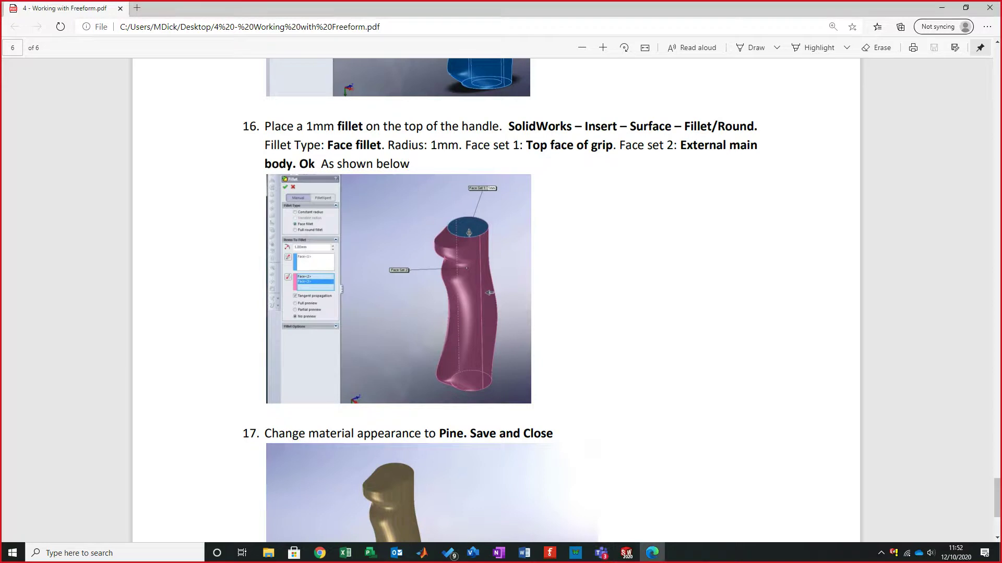
pyautogui.scroll(-4, 496, 300)
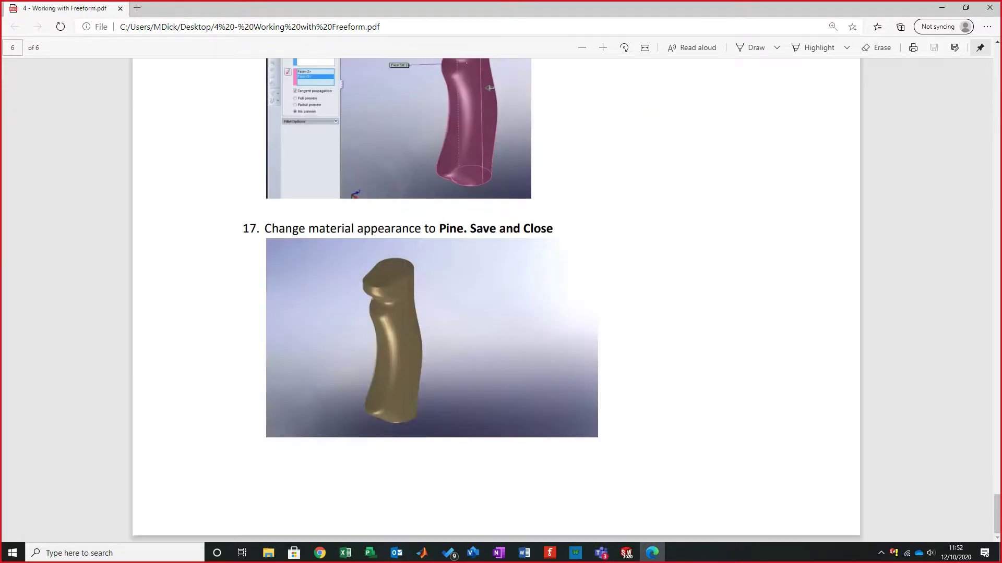
pyautogui.hotkey('alt', 'Tab')
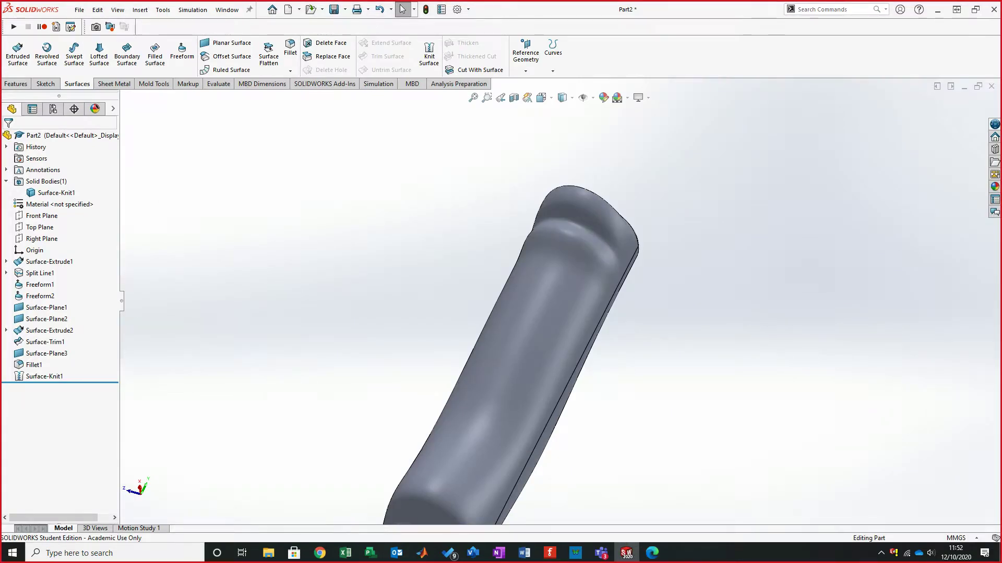
# Step: Assign Pine from the Woods category as the handle's material
pyautogui.rightClick(72, 206)
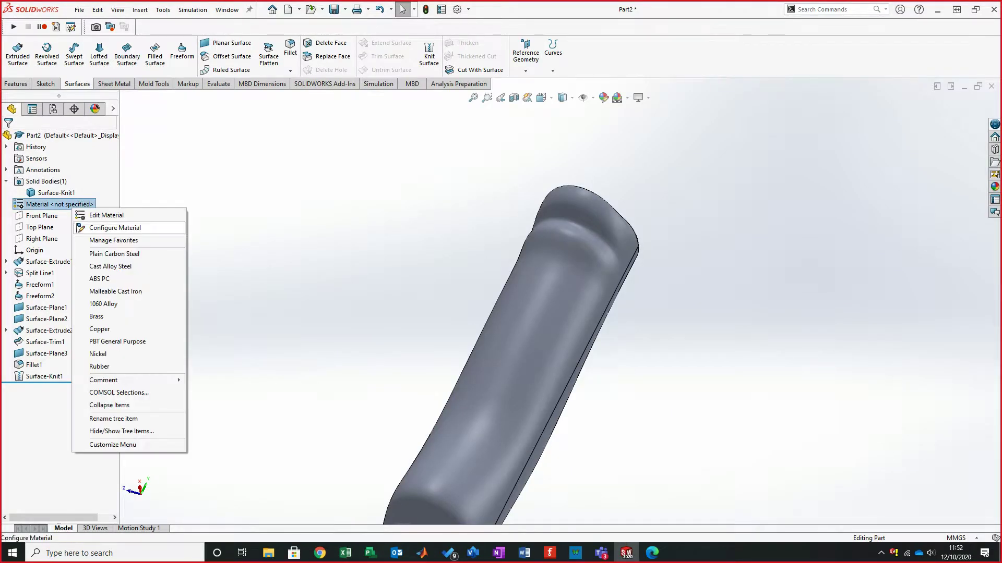
pyautogui.click(106, 215)
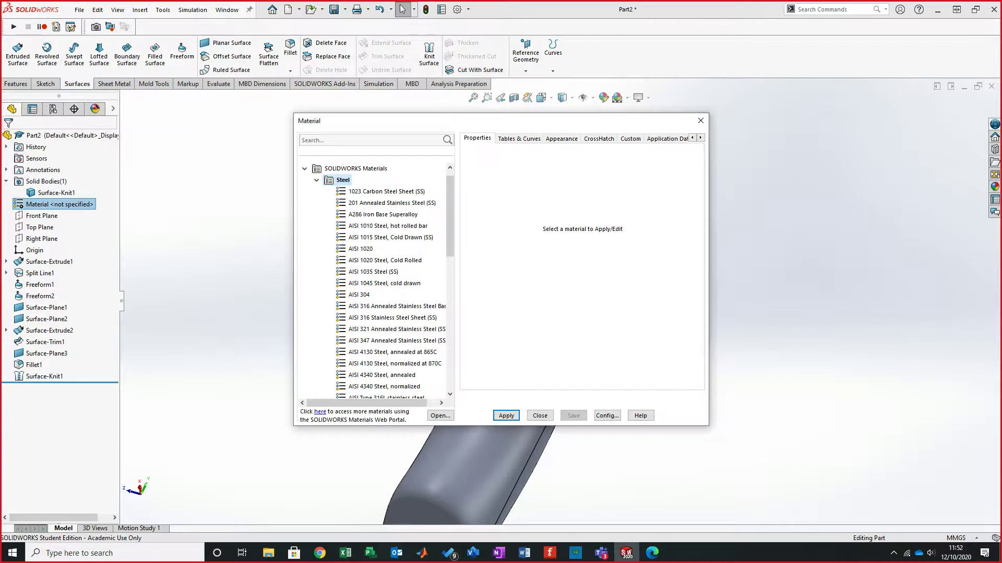
pyautogui.click(317, 180)
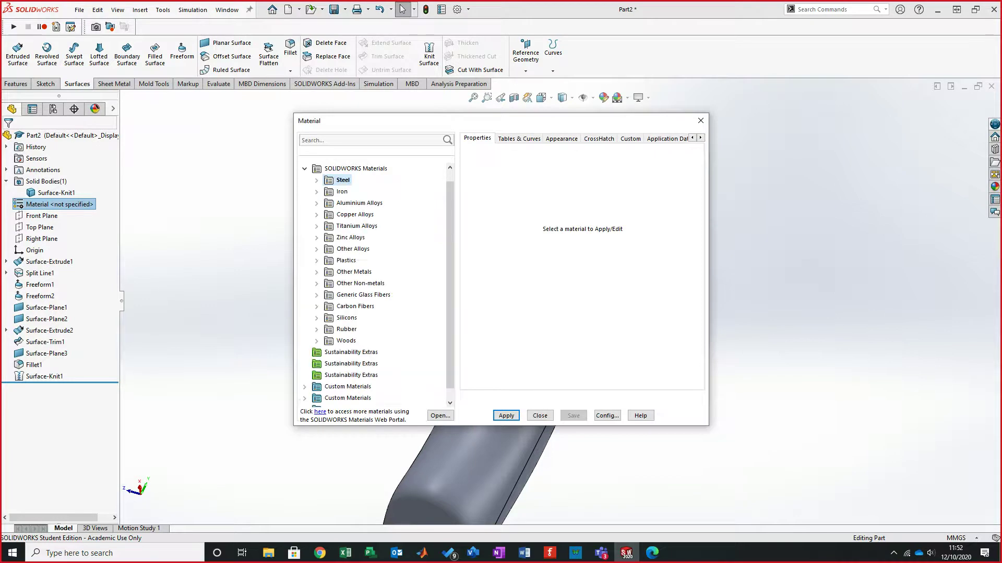
pyautogui.click(316, 341)
pyautogui.scroll(-2, 373, 284)
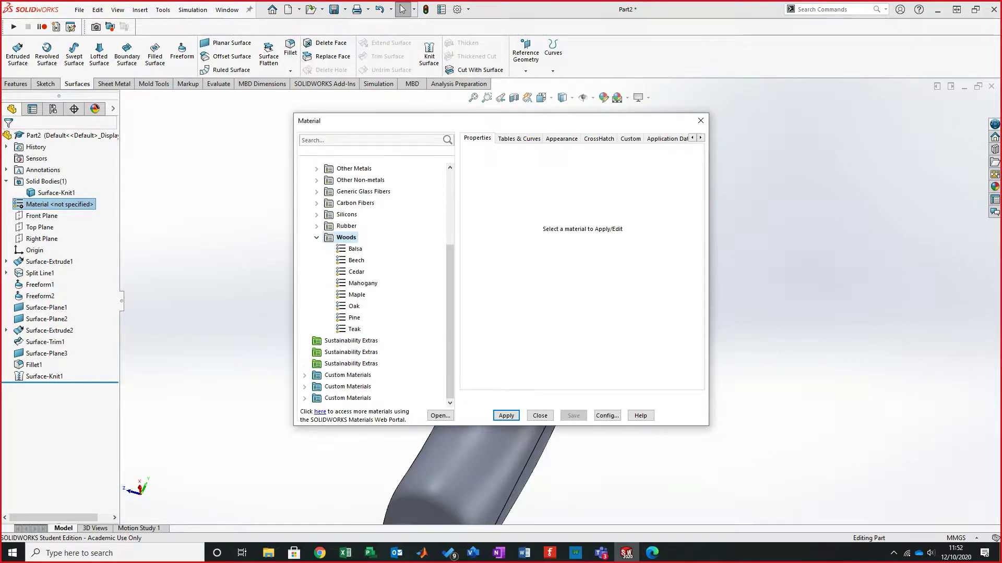
pyautogui.click(354, 318)
pyautogui.click(506, 416)
pyautogui.click(540, 416)
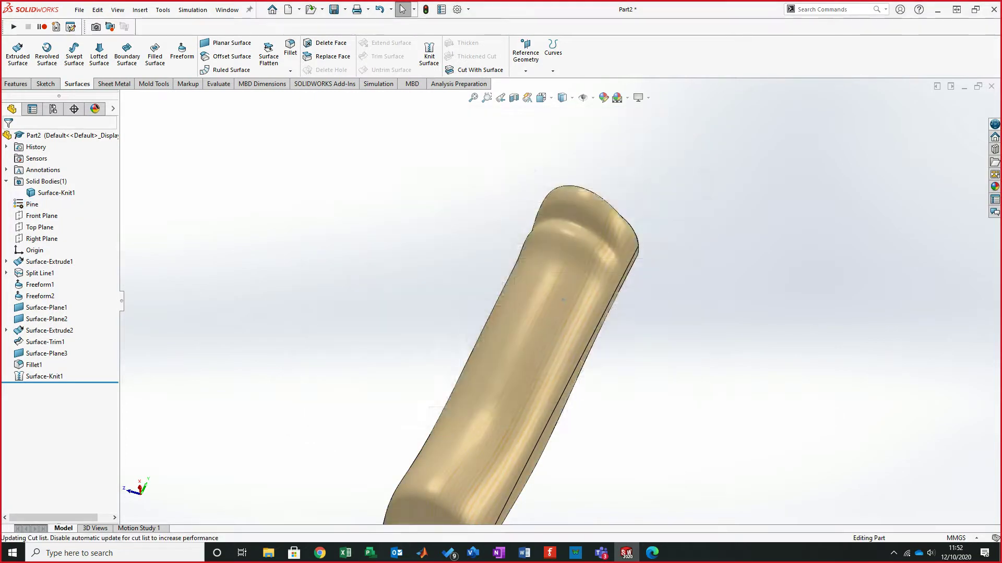
pyautogui.moveTo(564, 302)
pyautogui.mouseDown(button='middle')
pyautogui.moveTo(550, 298)
pyautogui.moveTo(513, 354)
pyautogui.moveTo(566, 326)
pyautogui.moveTo(570, 308)
pyautogui.mouseUp(button='middle')
pyautogui.press('space')
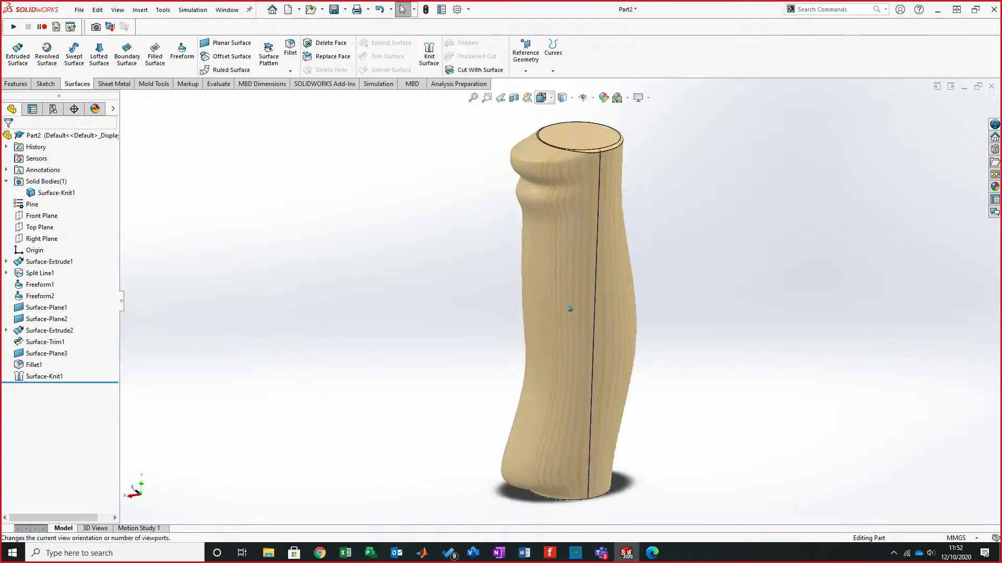
# Step: Set the handle's display style to shaded without edges and collapse the expanded feature tree items
pyautogui.click(563, 97)
pyautogui.click(564, 125)
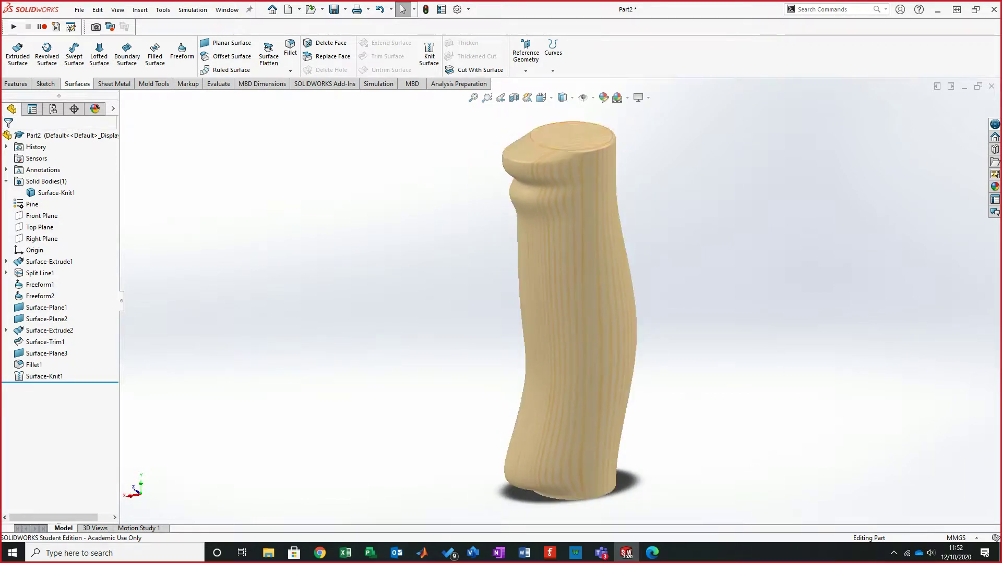
pyautogui.moveTo(568, 310); pyautogui.dragTo(569, 311, button='middle')
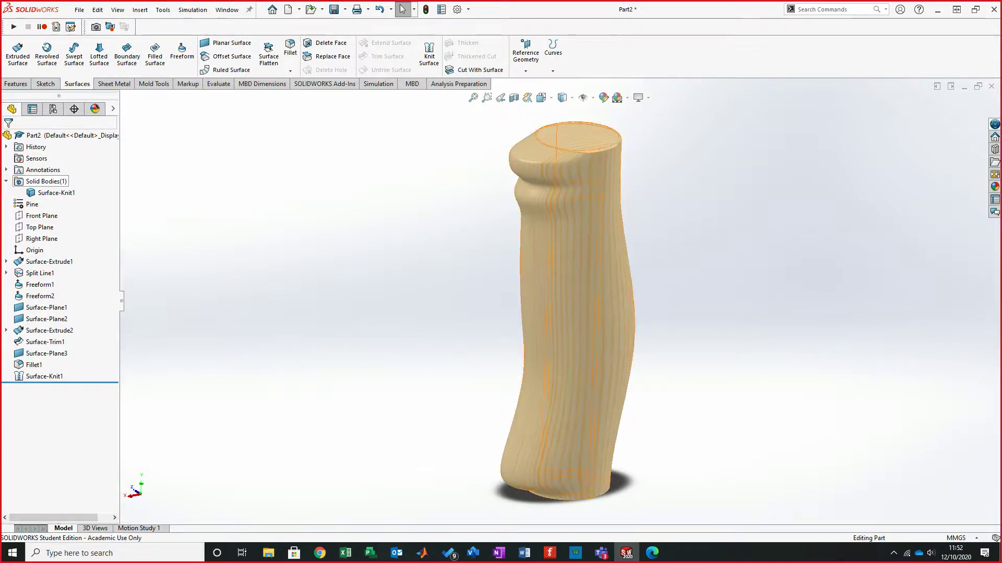
pyautogui.hotkey('shift', 'c')
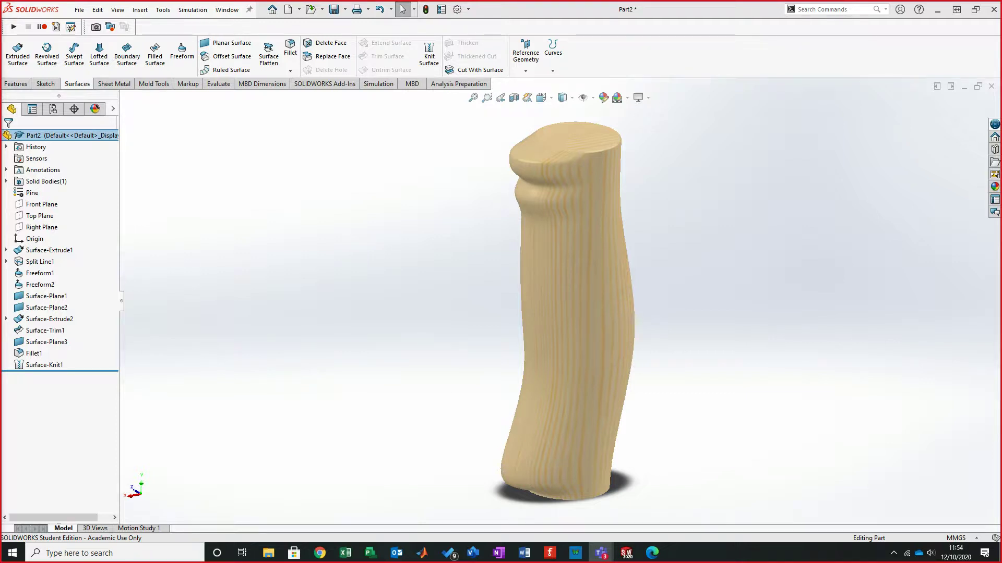
# Step: Examine the finished Pine handle from several angles, including its bored end and finger grooves
pyautogui.moveTo(569, 309); pyautogui.dragTo(534, 307, button='middle')
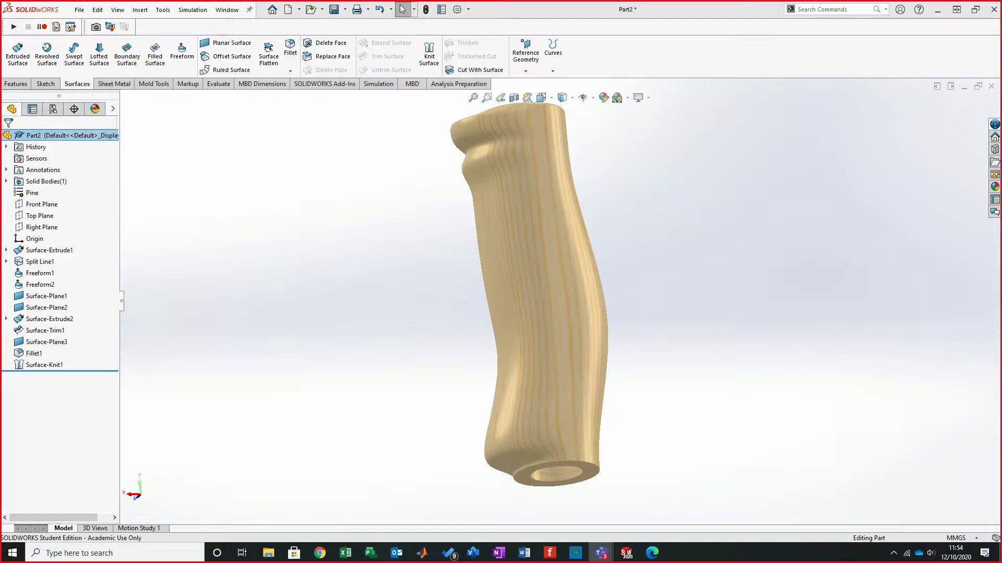
pyautogui.moveTo(530, 287); pyautogui.dragTo(580, 281, button='middle')
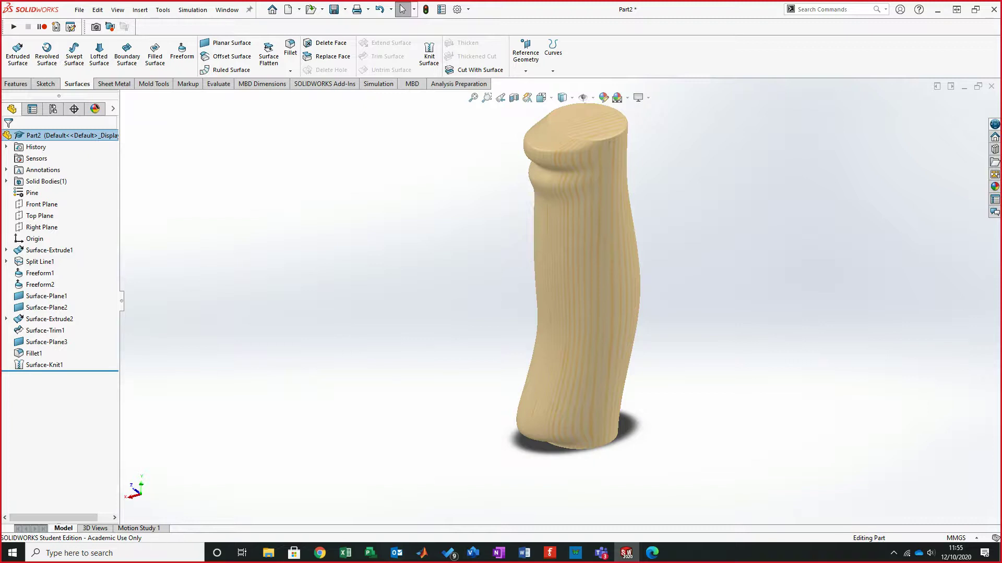
pyautogui.keyDown('ctrl'); pyautogui.moveTo(577, 277); pyautogui.dragTo(545, 314, button='middle'); pyautogui.keyUp('ctrl')
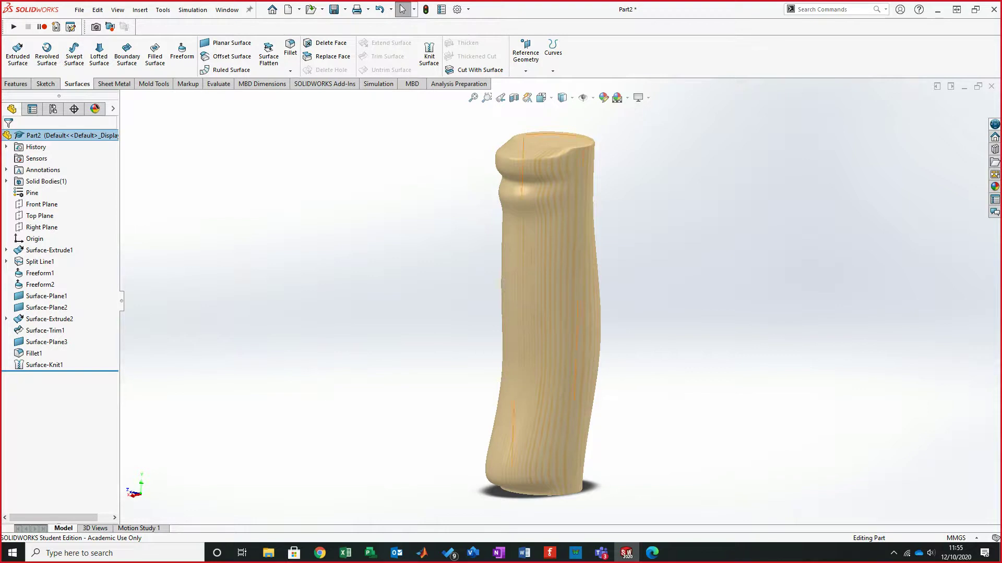
pyautogui.moveTo(647, 334); pyautogui.dragTo(567, 319, button='middle')
pyautogui.click(593, 307)
pyautogui.click(726, 308)
pyautogui.moveTo(725, 308)
pyautogui.mouseDown(button='middle')
pyautogui.moveTo(714, 309)
pyautogui.moveTo(766, 319)
pyautogui.mouseUp(button='middle')
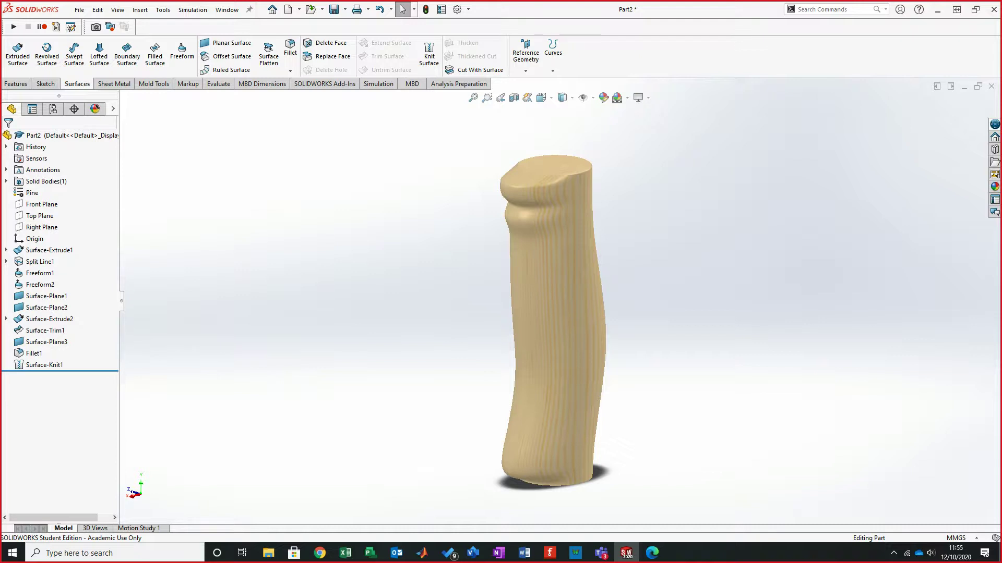
pyautogui.moveTo(554, 318); pyautogui.dragTo(550, 314, button='middle')
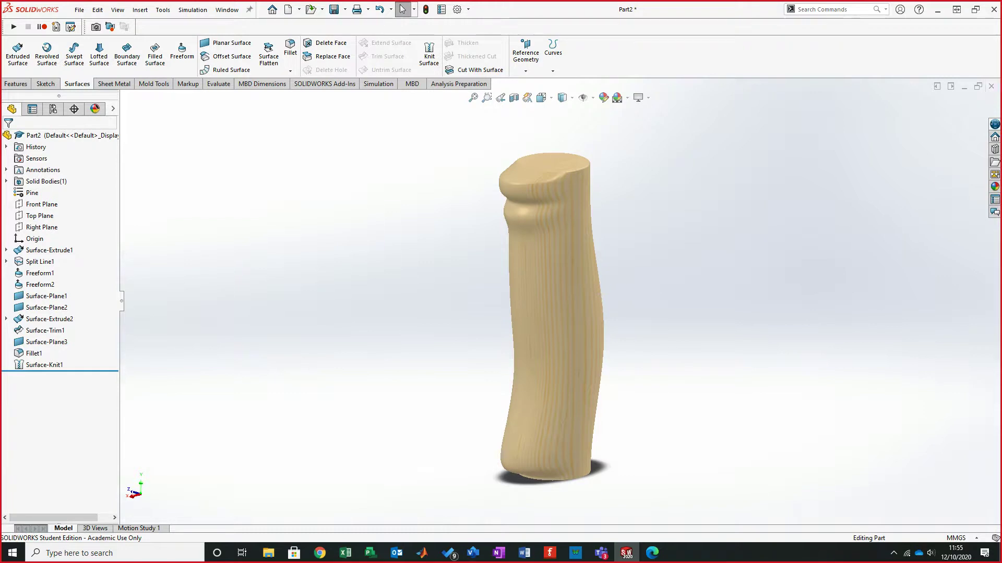
pyautogui.moveTo(550, 315); pyautogui.dragTo(562, 318, button='middle')
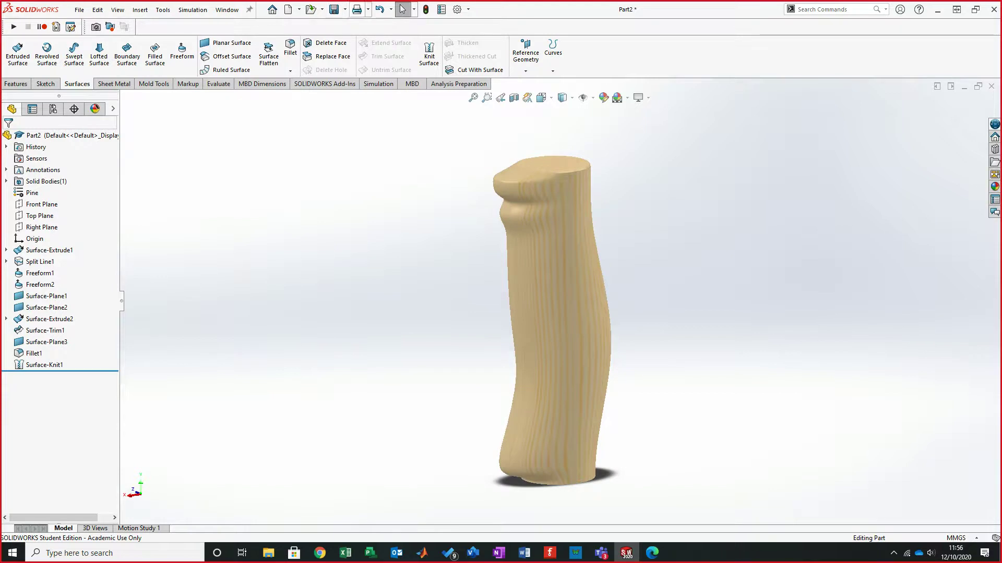
# Step: Save the part to the Desktop as FreeForm Handle and close it
pyautogui.click(345, 10)
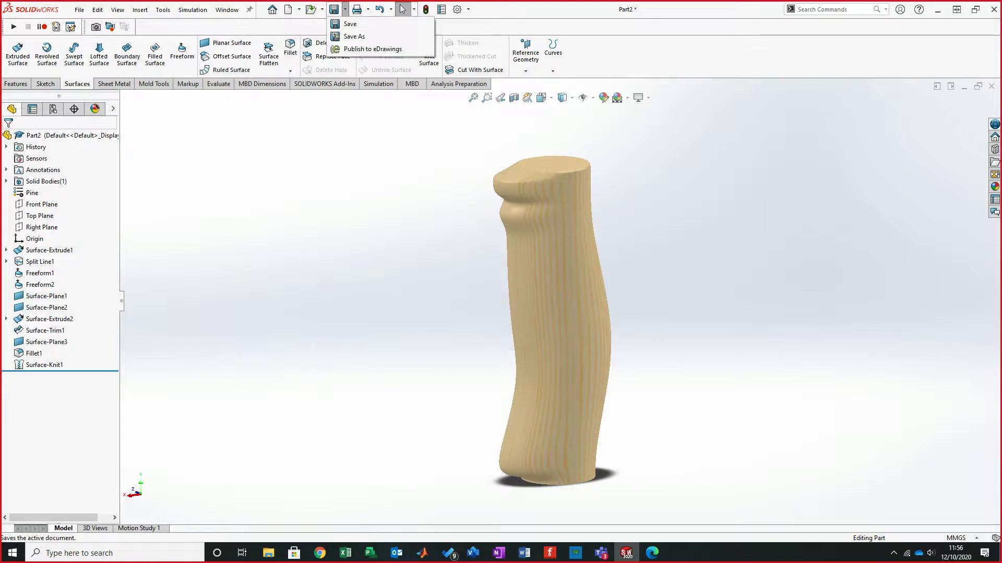
pyautogui.click(355, 37)
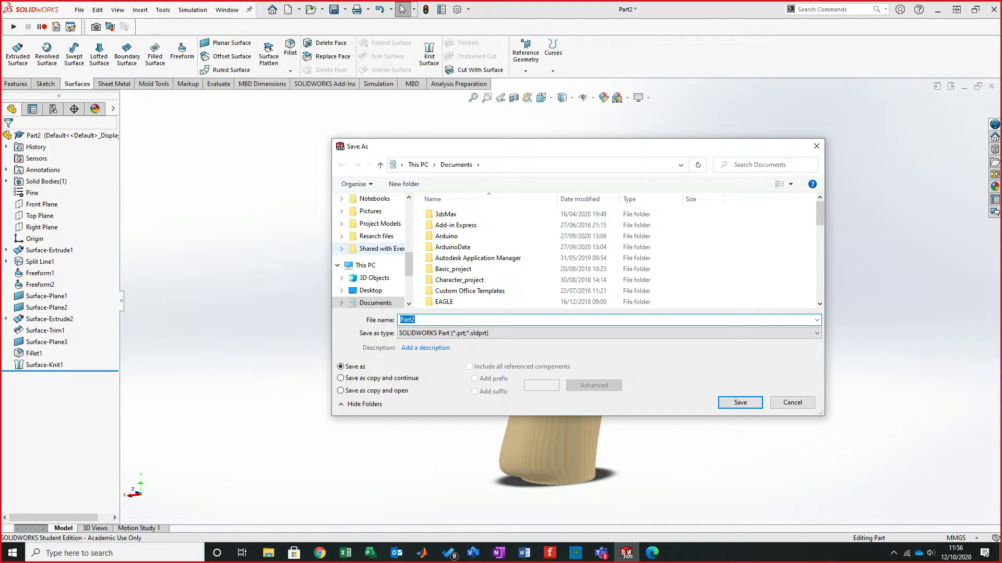
pyautogui.click(370, 290)
pyautogui.click(429, 320)
pyautogui.write('F')
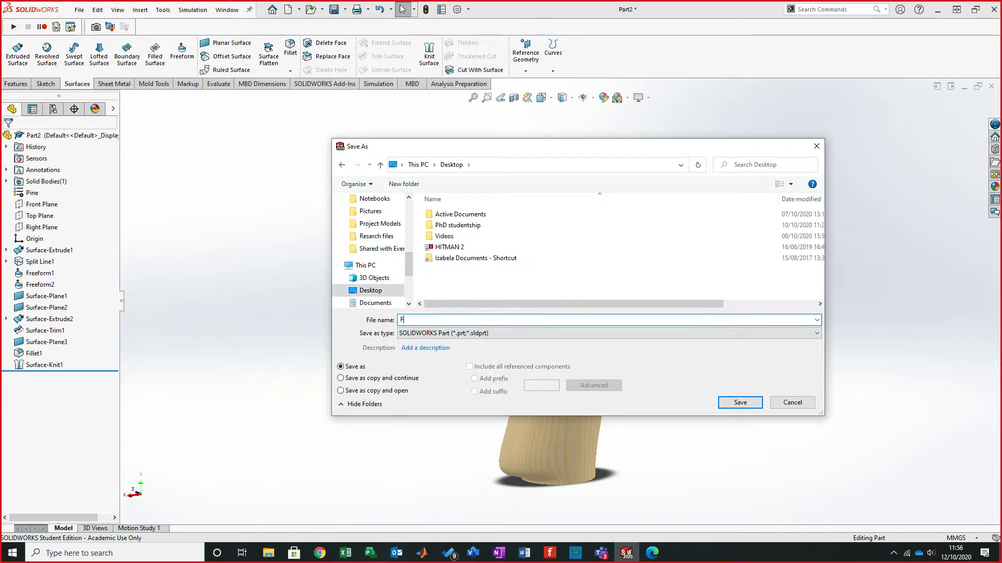
pyautogui.write('reeForm ')
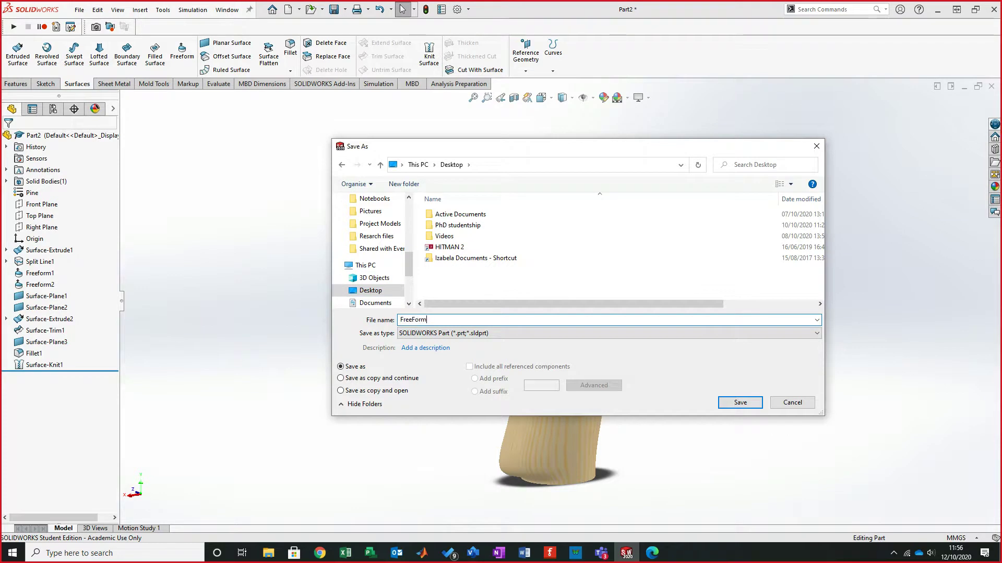
pyautogui.write('Handle')
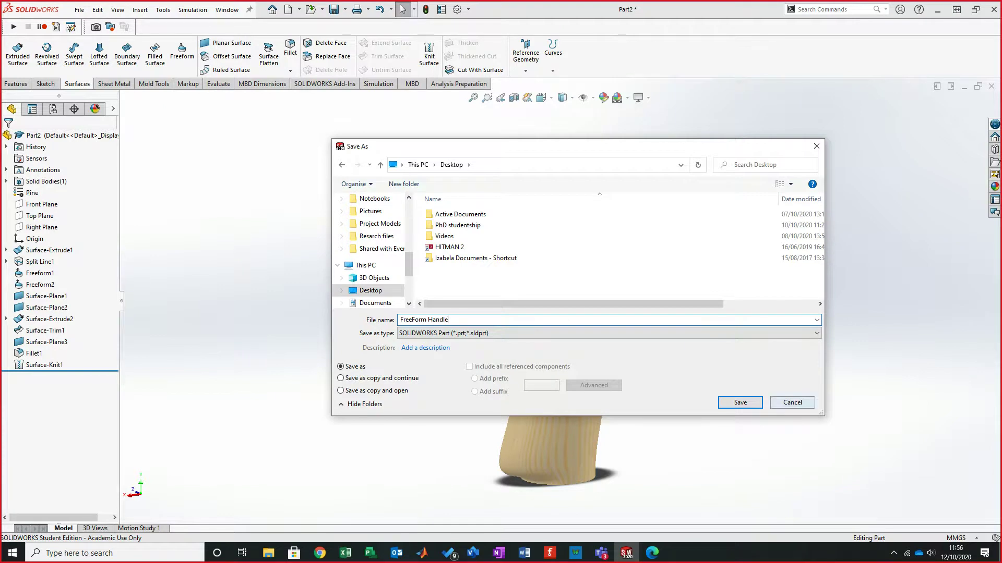
pyautogui.press('Return')
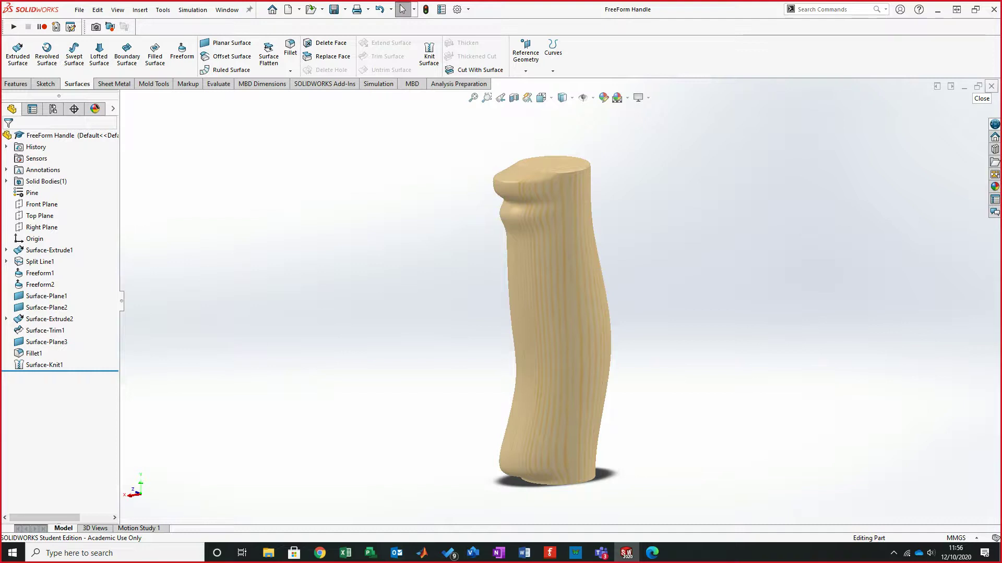
pyautogui.click(991, 86)
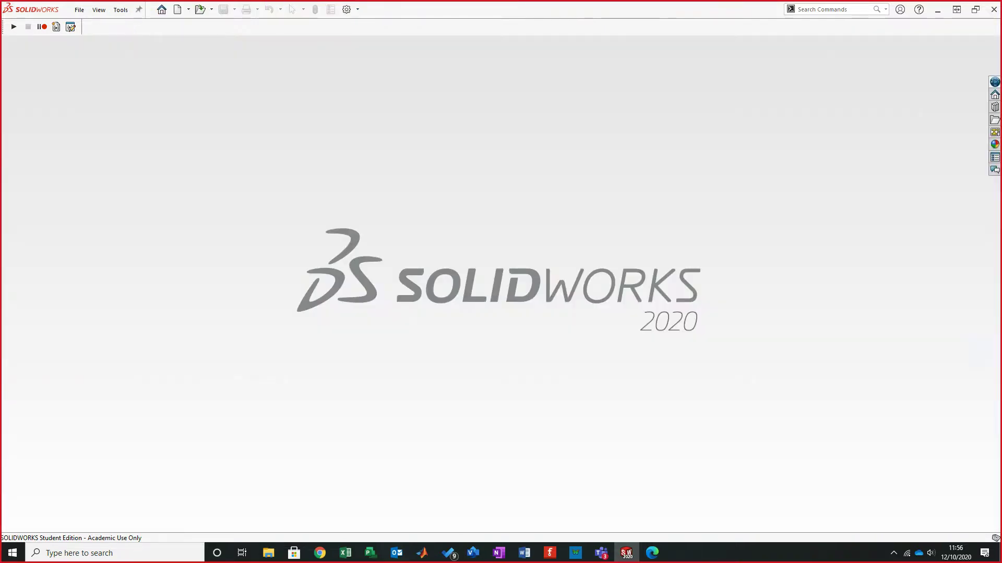
# Step: Switch to Chrome, download the Working Surface helix profile PDF from the Week 4 materials to the Desktop, and return to SOLIDWORKS
pyautogui.click(320, 553)
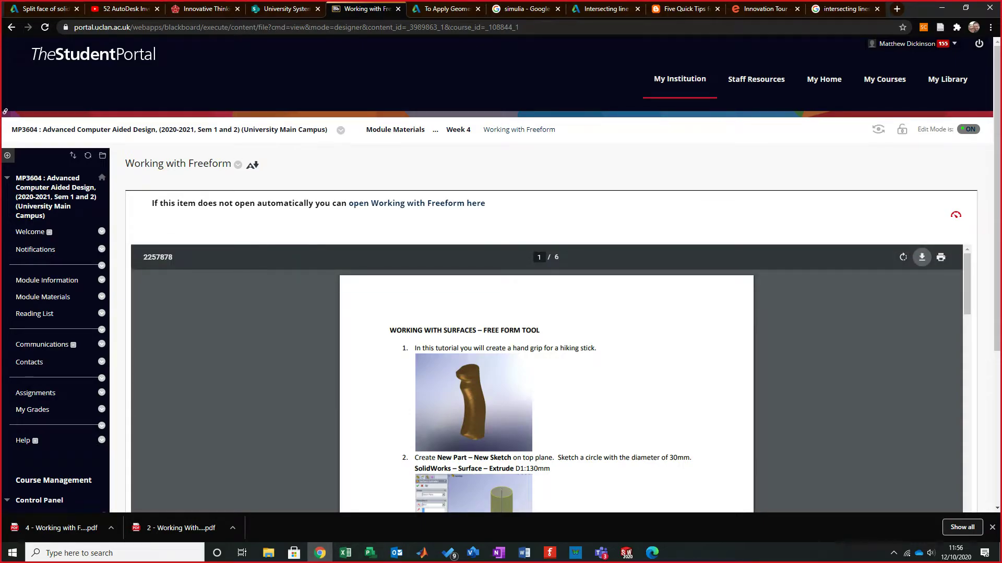
pyautogui.click(458, 129)
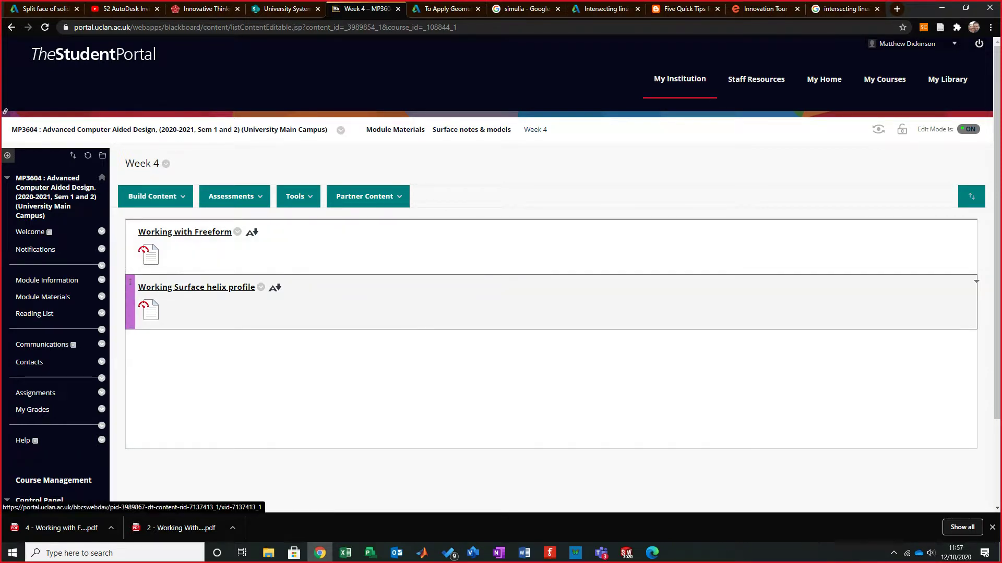
pyautogui.click(196, 287)
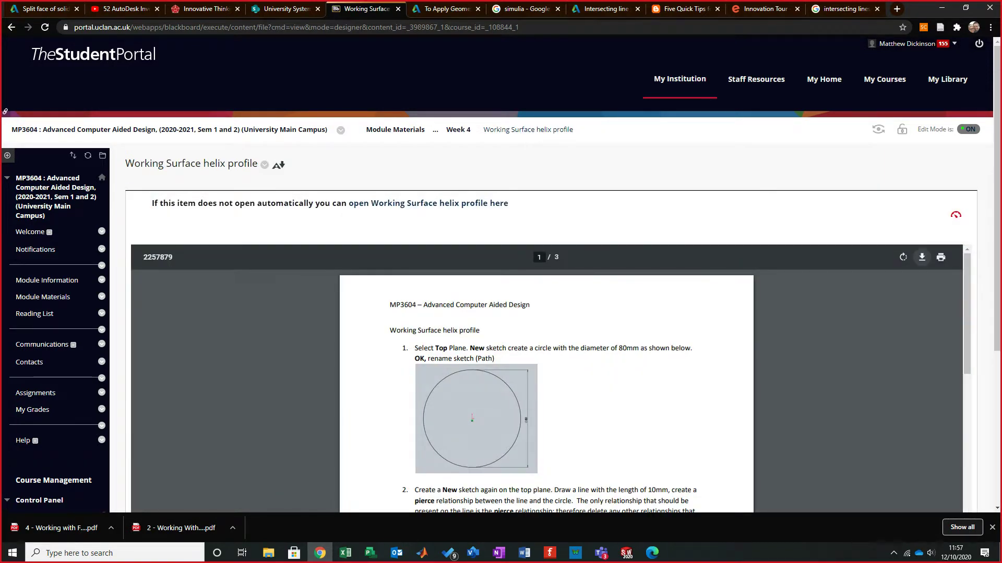
pyautogui.click(922, 256)
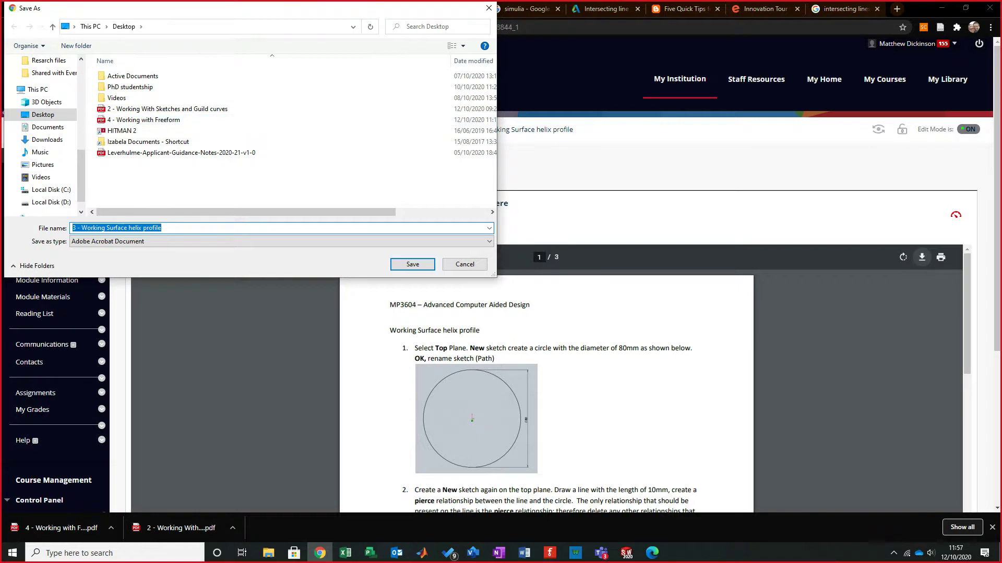
pyautogui.press('Return')
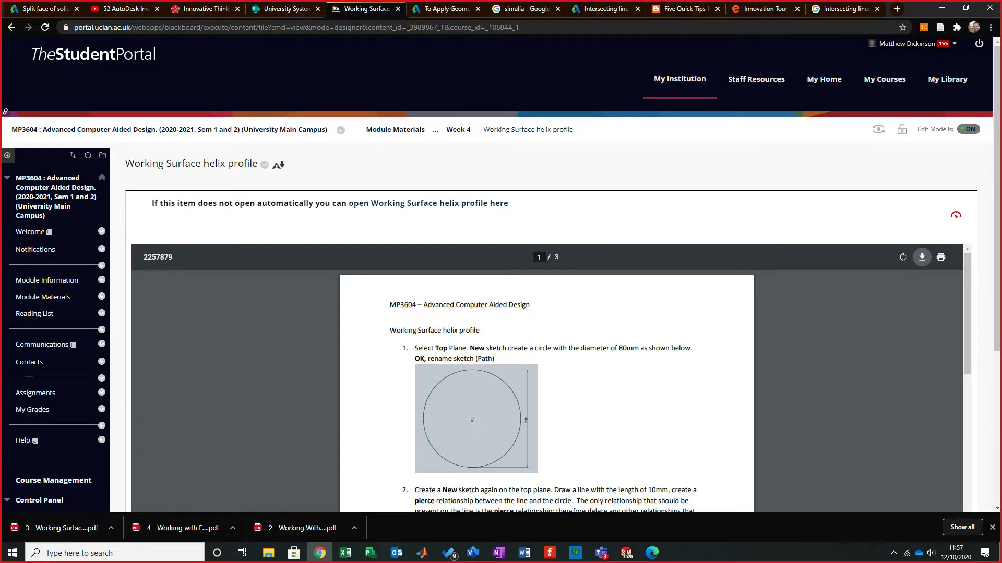
pyautogui.click(942, 8)
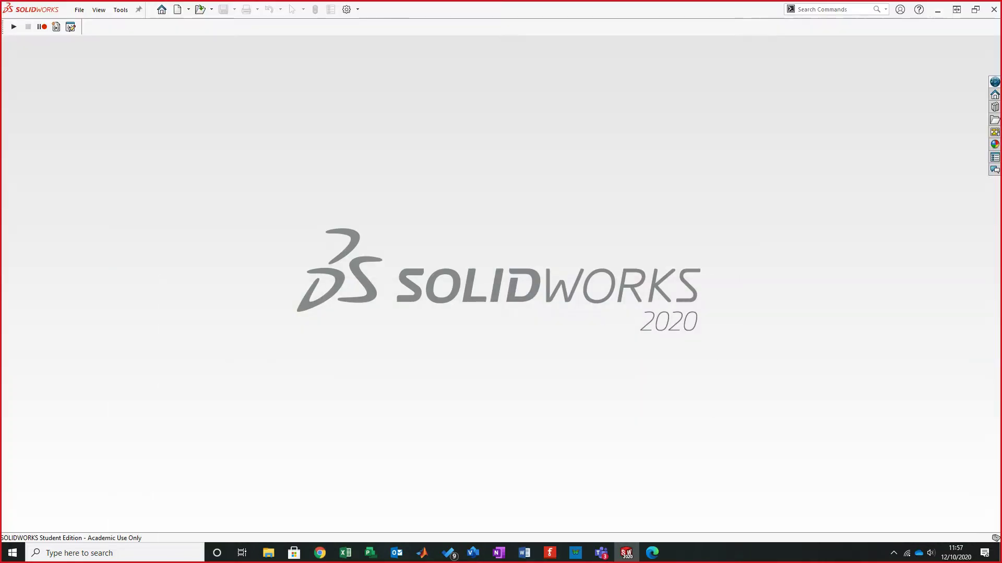
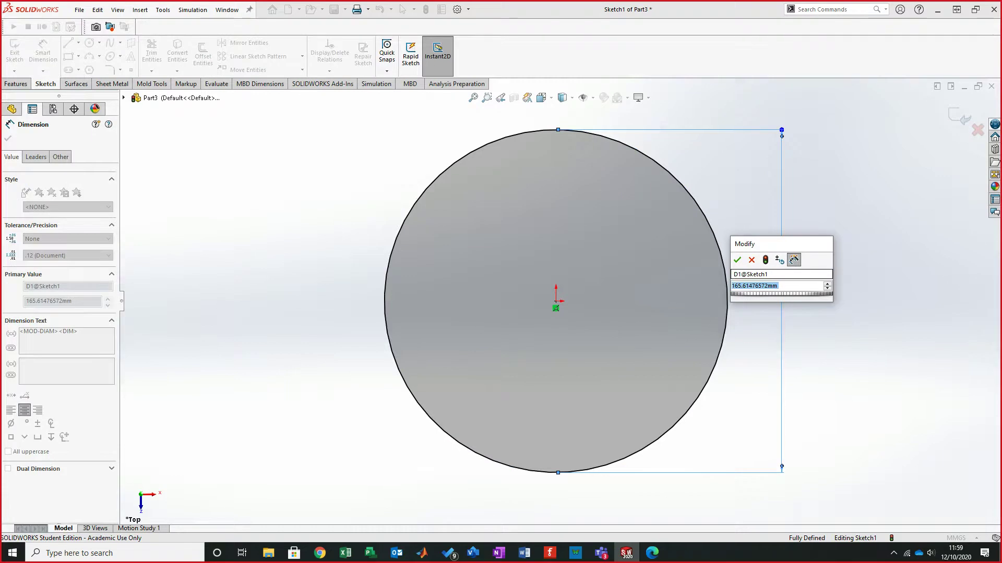
# Step: Set the circle's diameter to 80 mm and exit the sketch
pyautogui.press('Return')
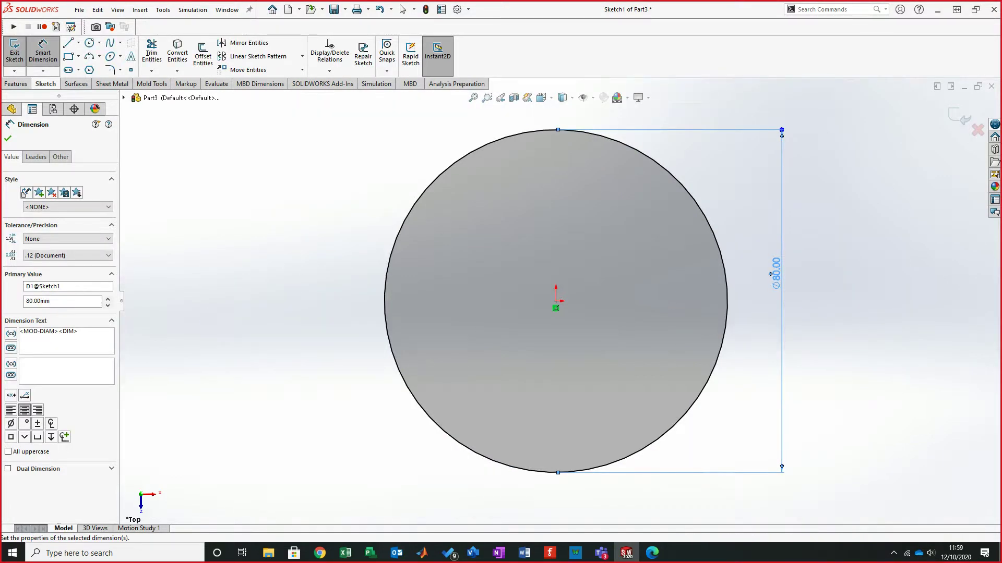
pyautogui.click(959, 116)
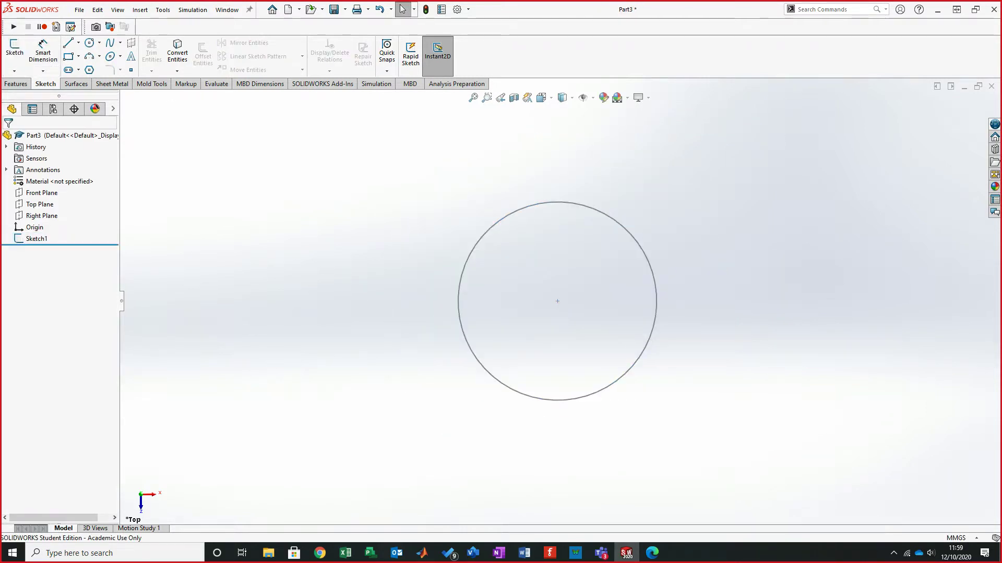
# Step: Start a new sketch on the Top Plane and draw a slanted line about 15 mm long just below the circle
pyautogui.click(39, 204)
pyautogui.click(14, 49)
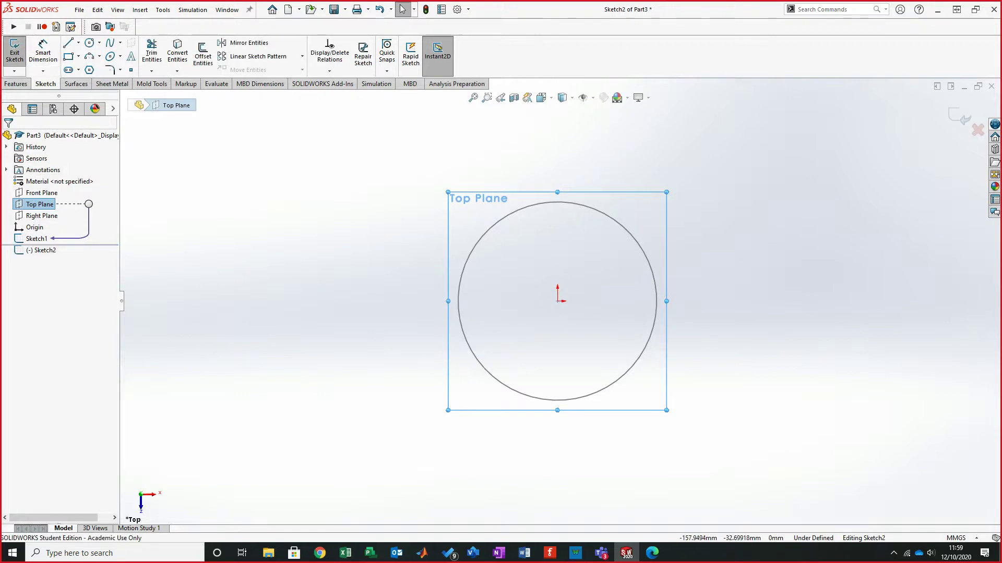
pyautogui.scroll(-2, 612, 427)
pyautogui.scroll(-2, 609, 427)
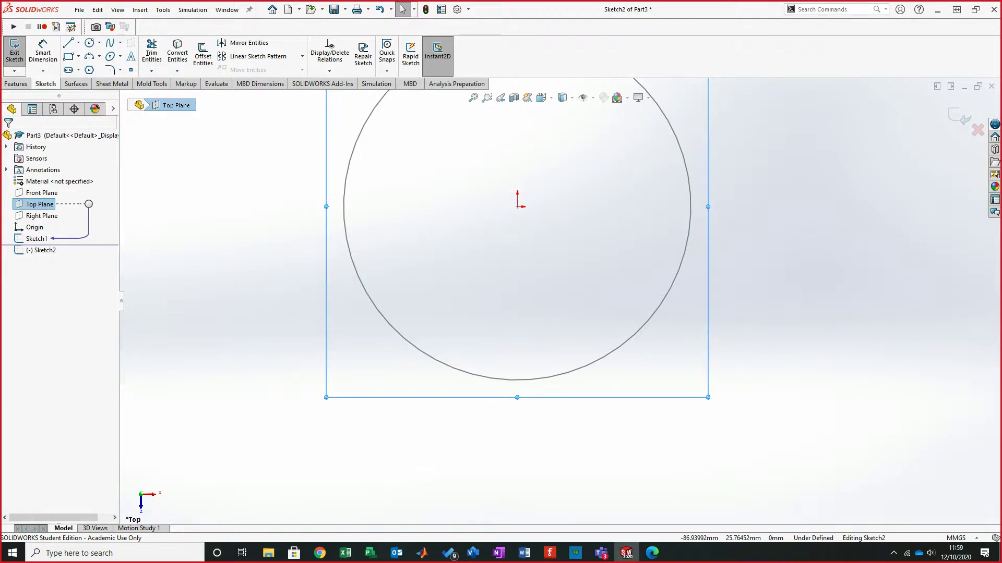
pyautogui.click(68, 43)
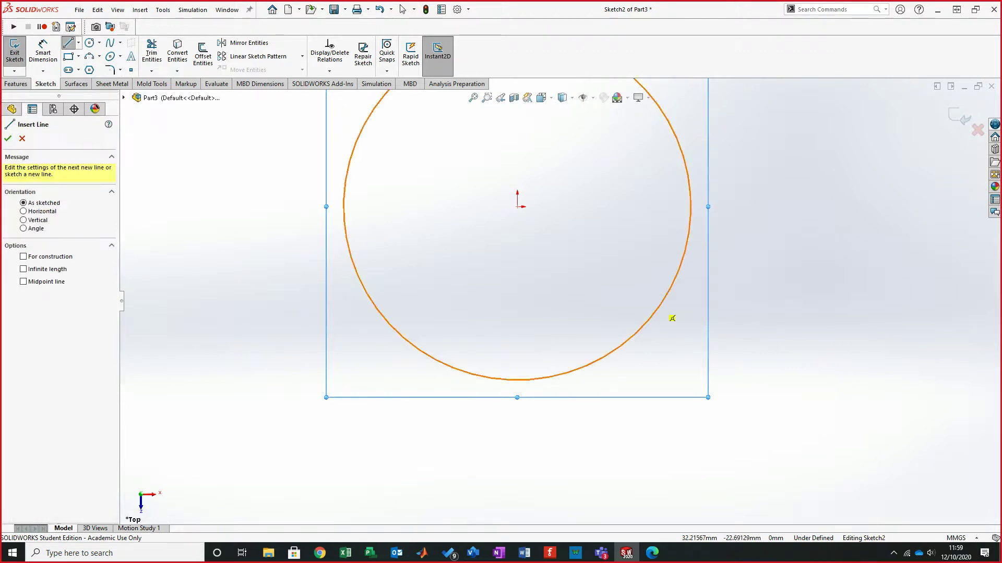
pyautogui.click(577, 412)
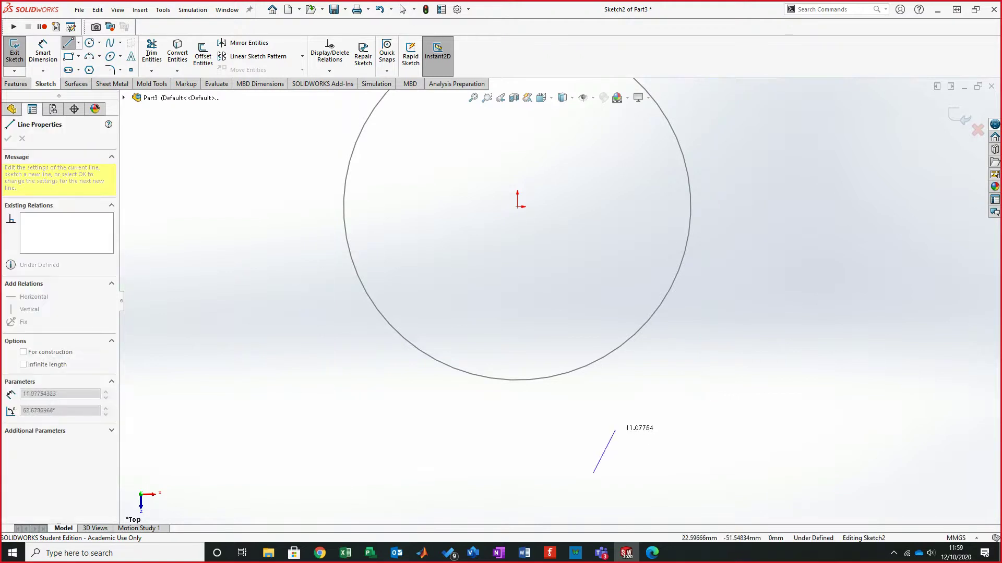
pyautogui.click(593, 472)
pyautogui.rightClick(698, 410)
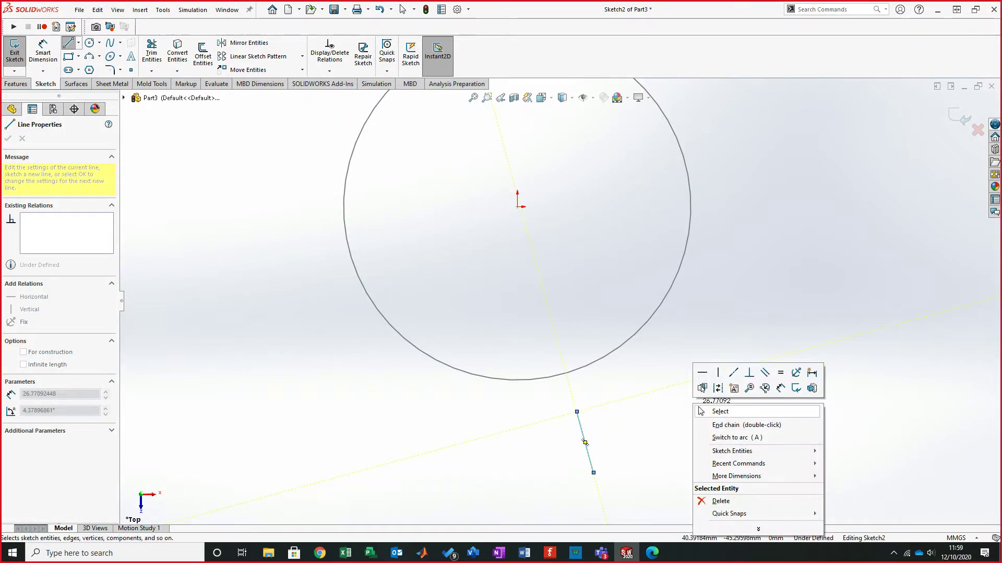
pyautogui.click(701, 411)
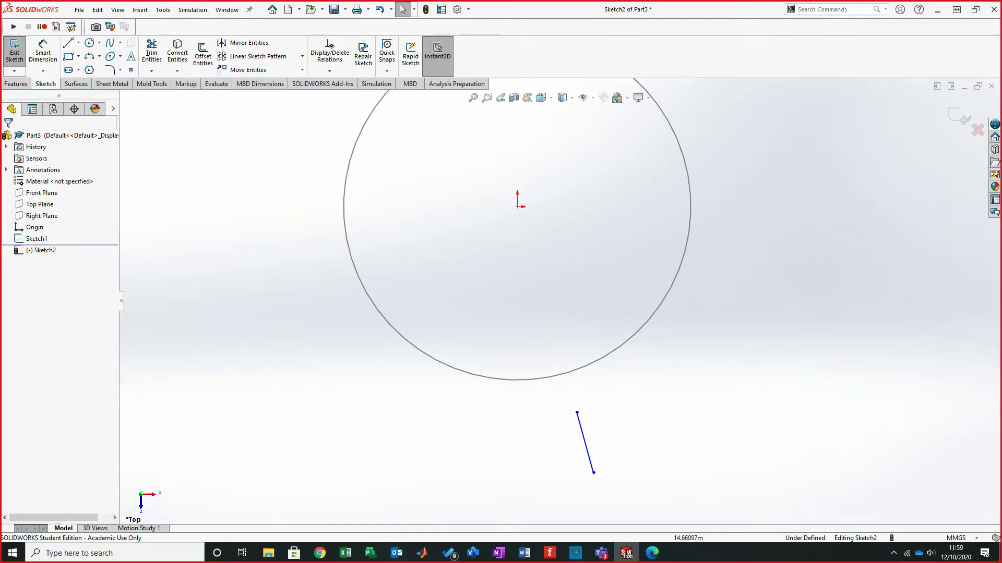
# Step: Add a Pierce relation between the line's upper endpoint and the circle
pyautogui.click(577, 412)
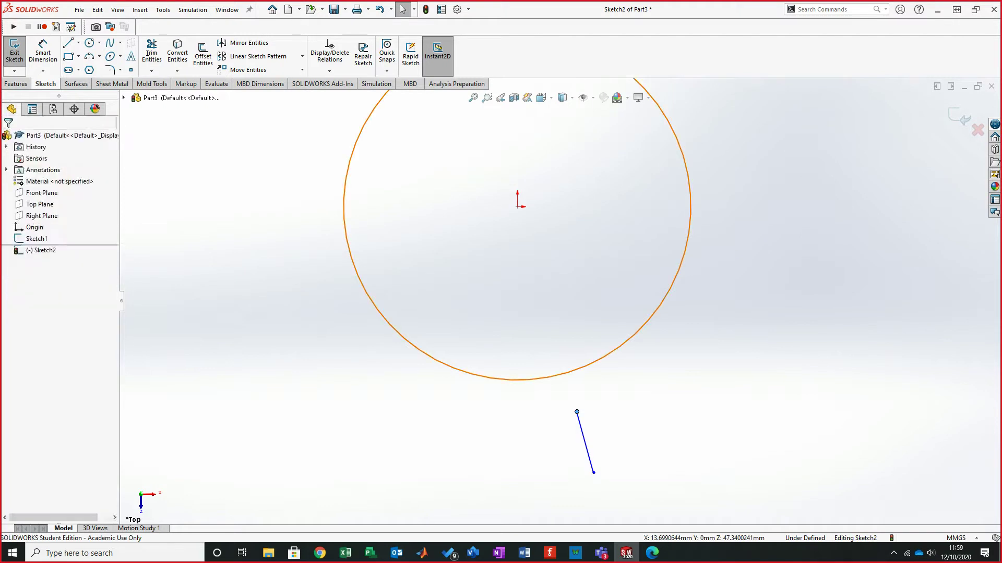
pyautogui.keyDown('ctrl'); pyautogui.click(565, 374); pyautogui.keyUp('ctrl')
pyautogui.click(11, 332)
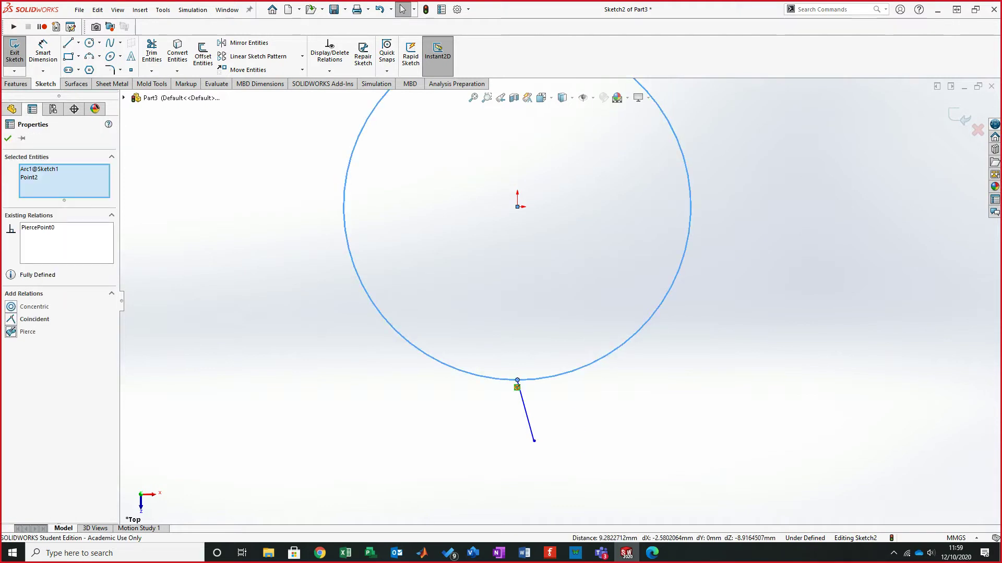
pyautogui.click(387, 459)
# Step: Reposition the line's free end so the line runs straight down from the circle, and exit the sketch
pyautogui.moveTo(534, 441); pyautogui.dragTo(528, 424)
pyautogui.press('Escape')
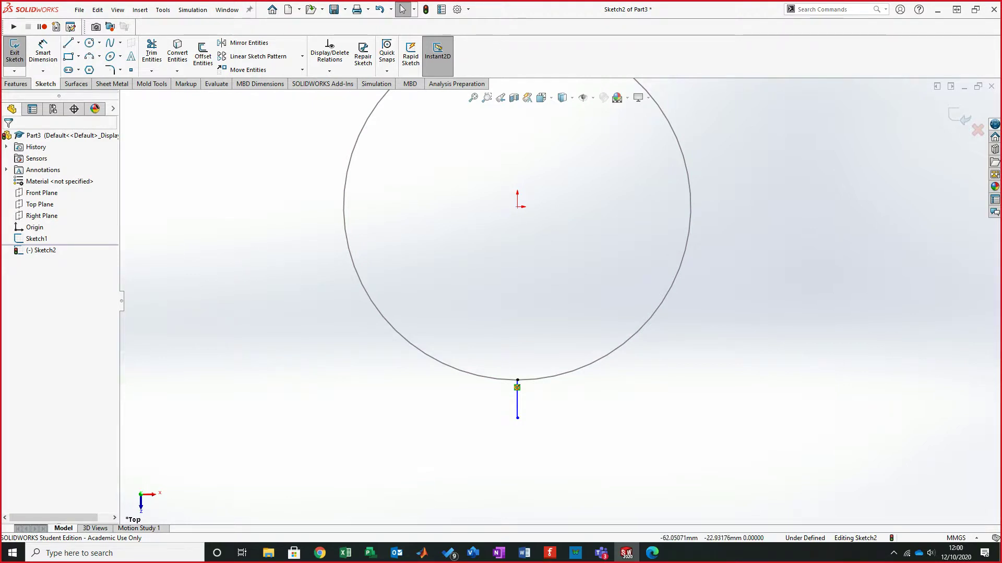
pyautogui.click(960, 115)
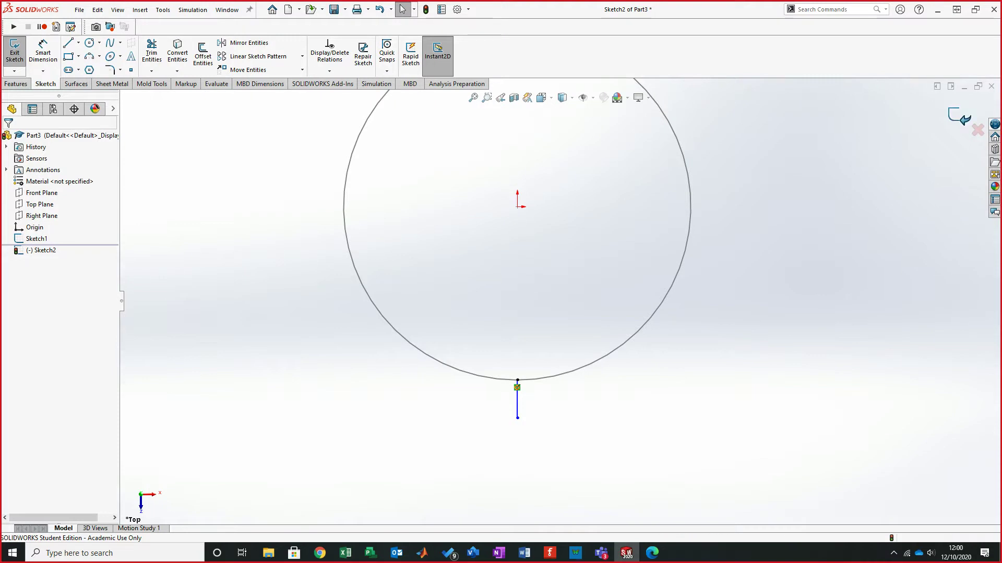
# Step: Start a swept surface with the short vertical line as the profile and the 80 mm circle as the path
pyautogui.scroll(5, 559, 301)
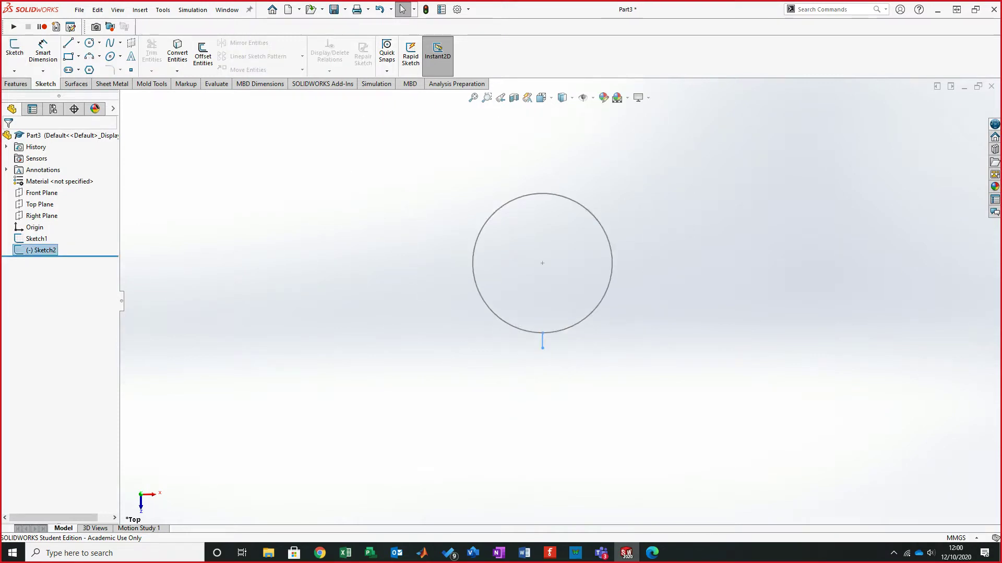
pyautogui.scroll(2, 556, 302)
pyautogui.scroll(-6, 548, 274)
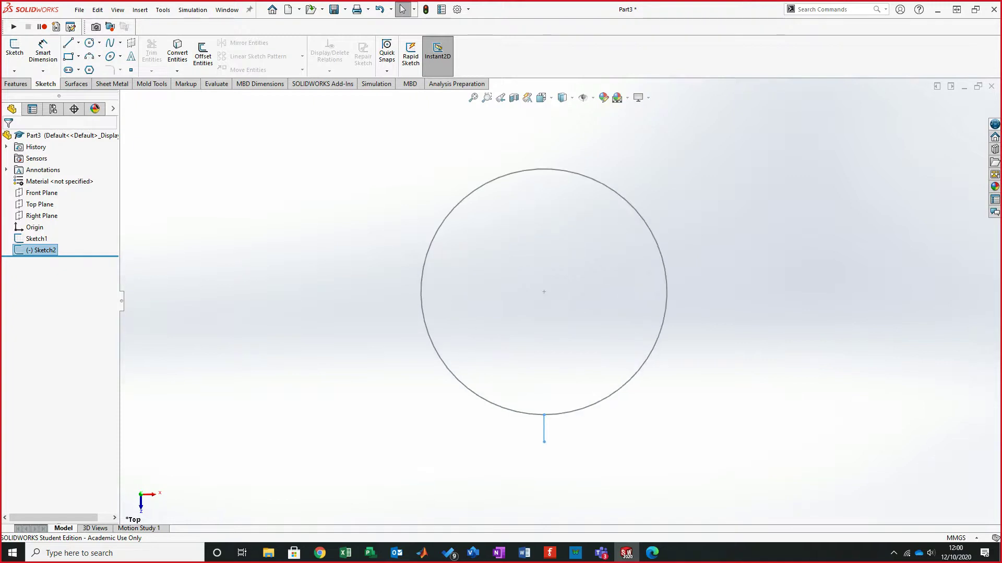
pyautogui.click(76, 83)
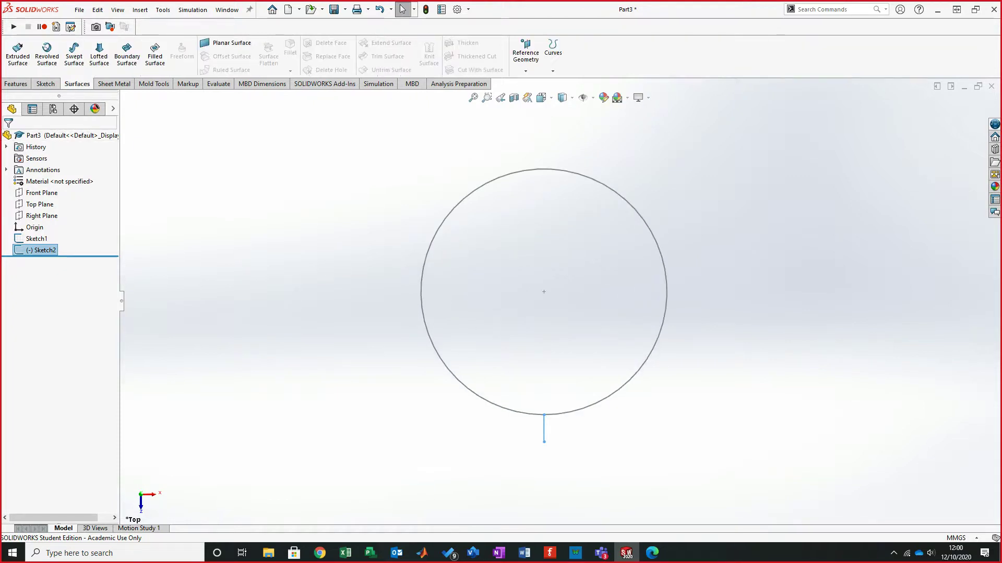
pyautogui.click(74, 54)
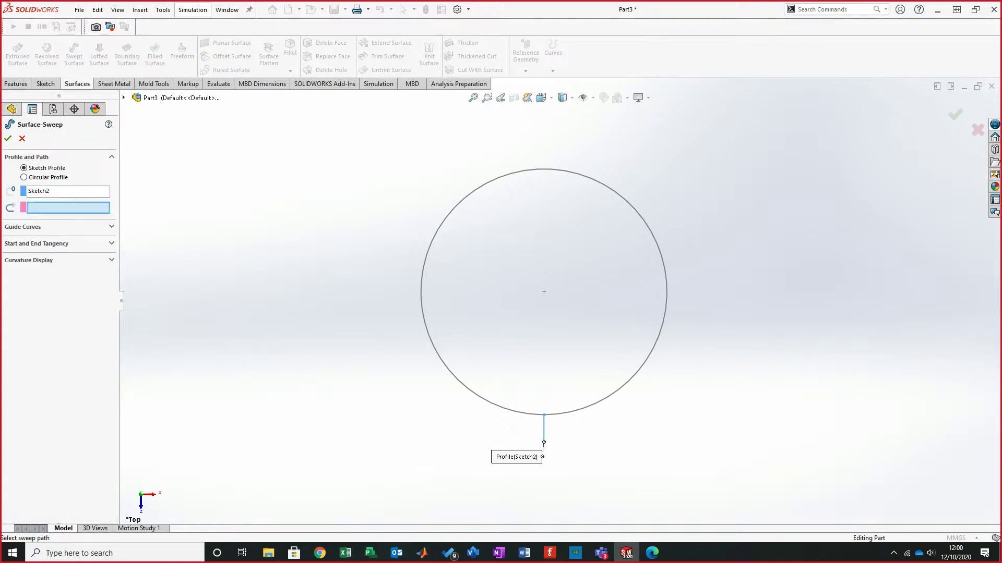
pyautogui.click(515, 411)
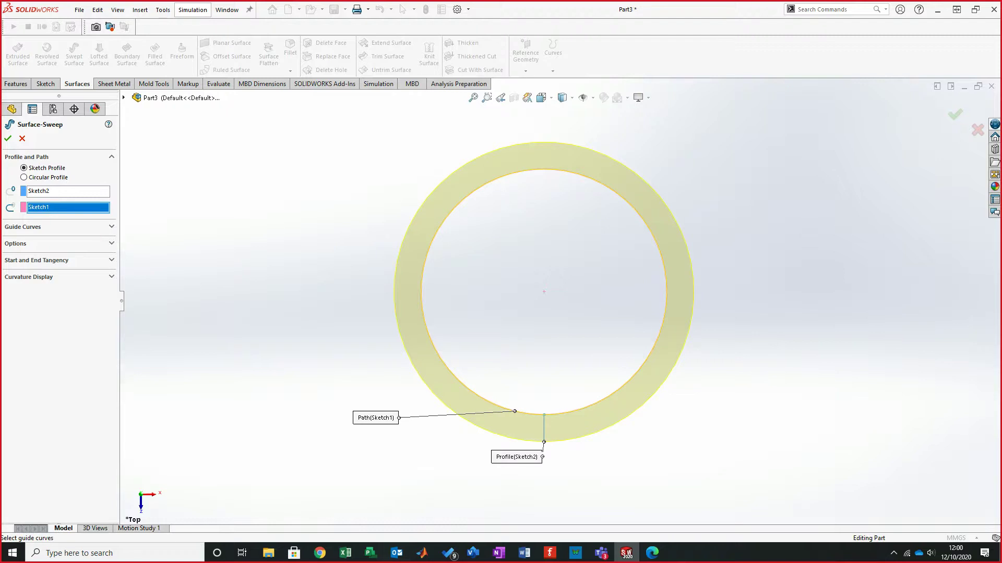
# Step: Specify a profile twist of 15 revolutions along the path and create the swept surface
pyautogui.click(111, 244)
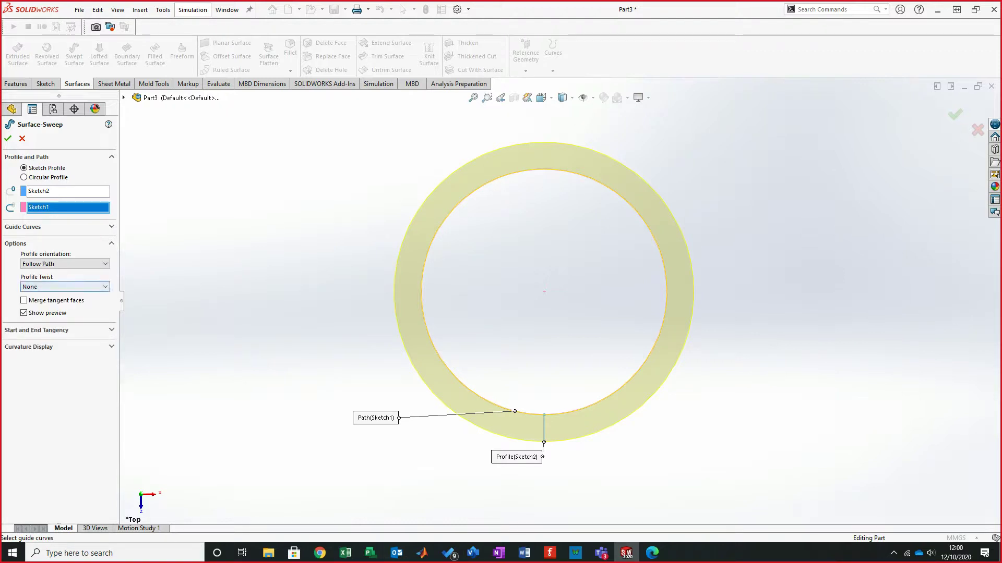
pyautogui.click(65, 287)
pyautogui.click(48, 303)
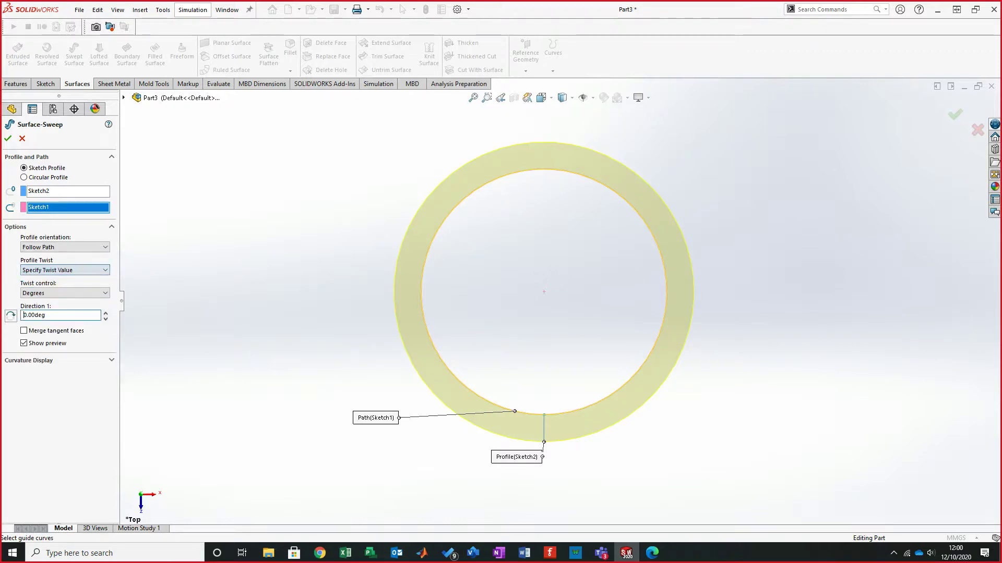
pyautogui.click(65, 293)
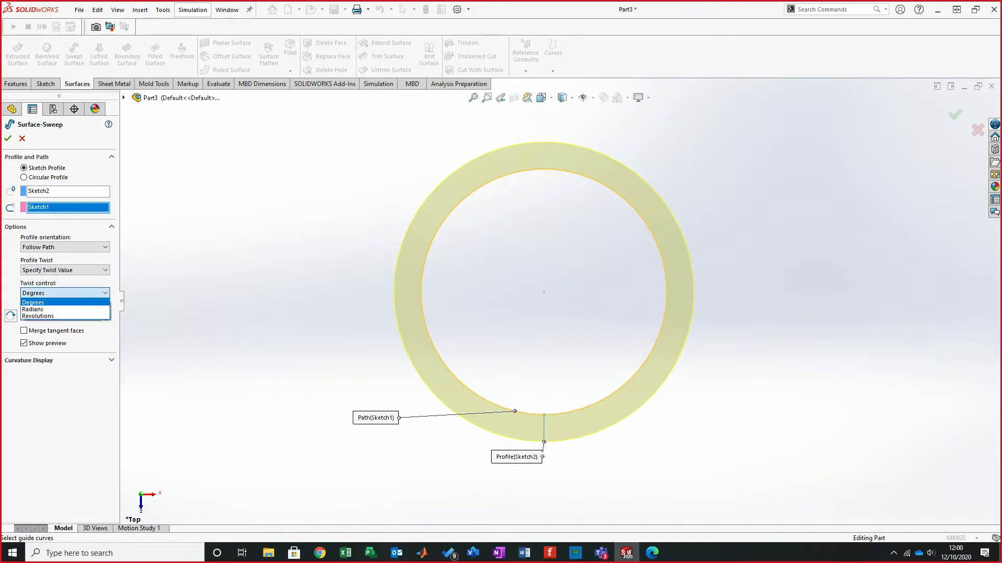
pyautogui.click(37, 316)
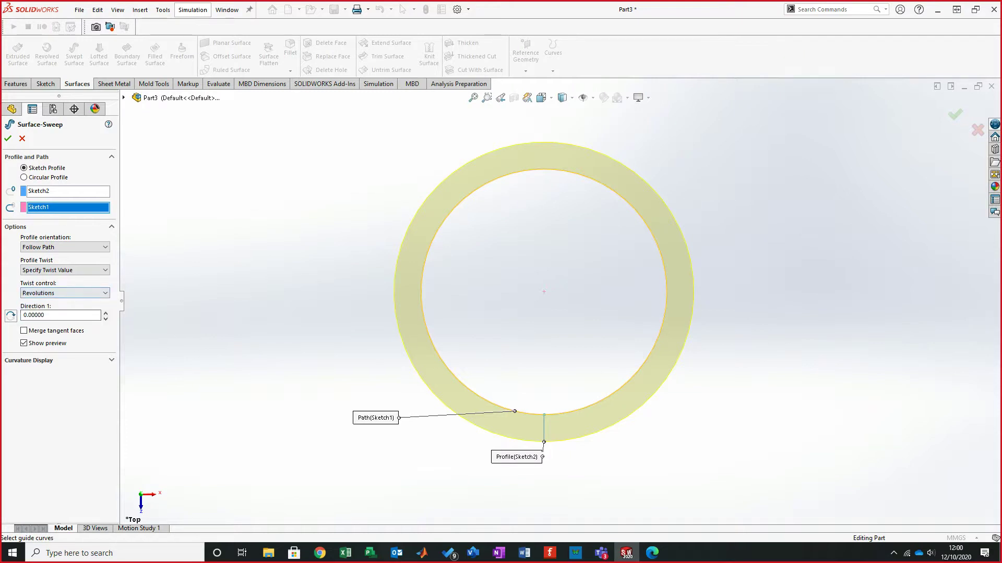
pyautogui.doubleClick(35, 315)
pyautogui.write('15')
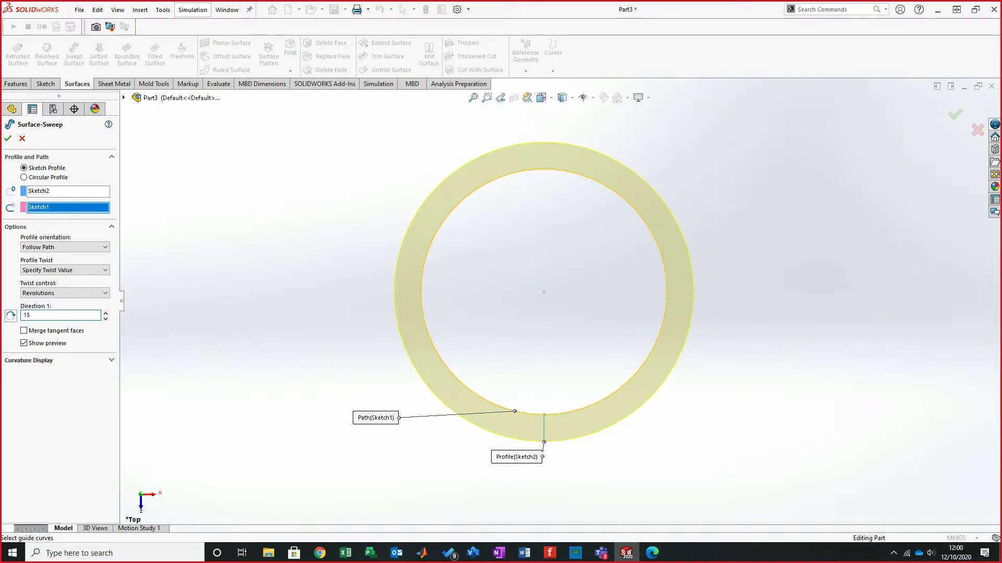
pyautogui.press('Return')
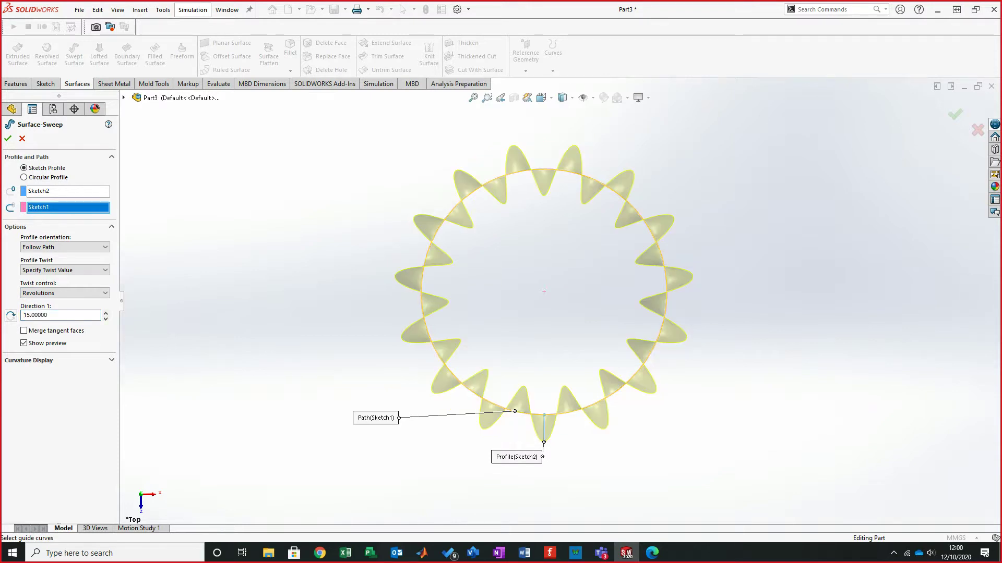
pyautogui.click(8, 139)
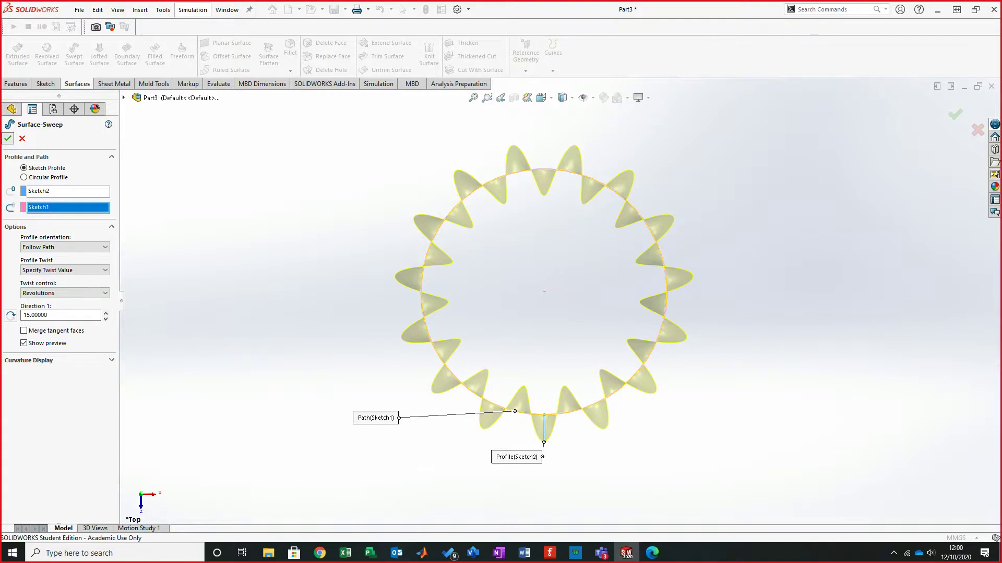
# Step: Start a sketch on the Top Plane and draw a small circle of about 1.3 mm radius just outside the twisted surface's lower edge
pyautogui.moveTo(537, 351); pyautogui.dragTo(563, 301, button='middle')
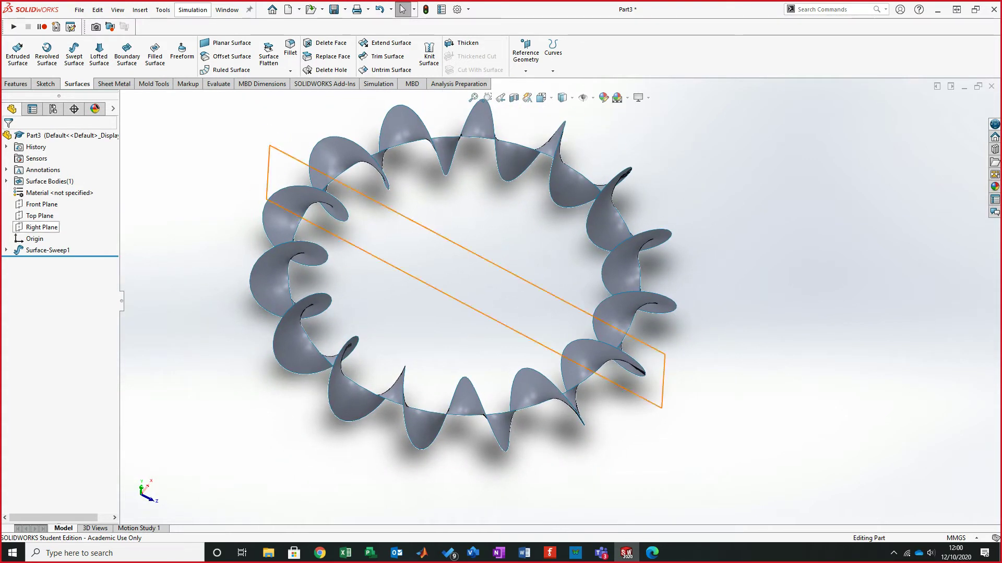
pyautogui.click(40, 215)
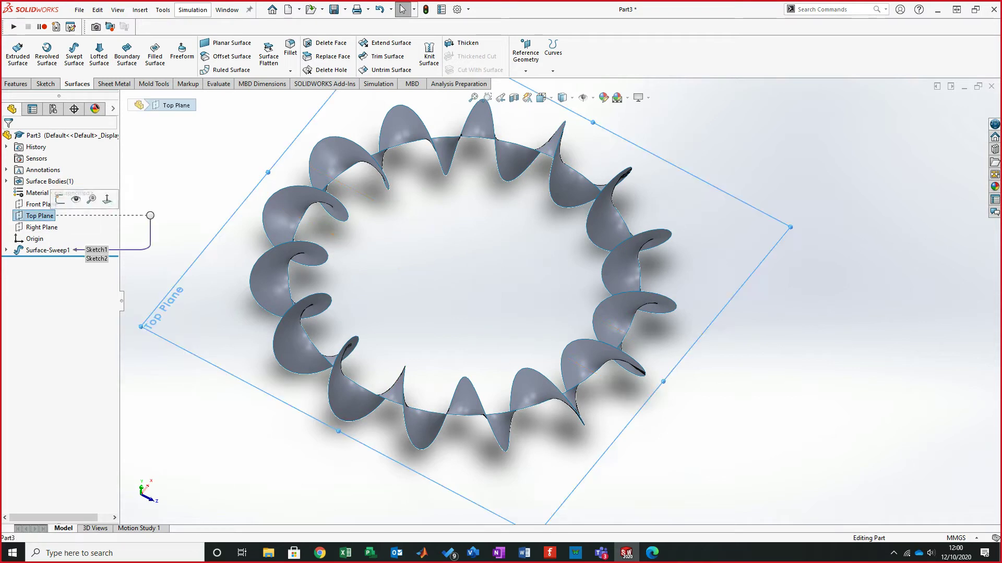
pyautogui.click(45, 84)
pyautogui.click(14, 53)
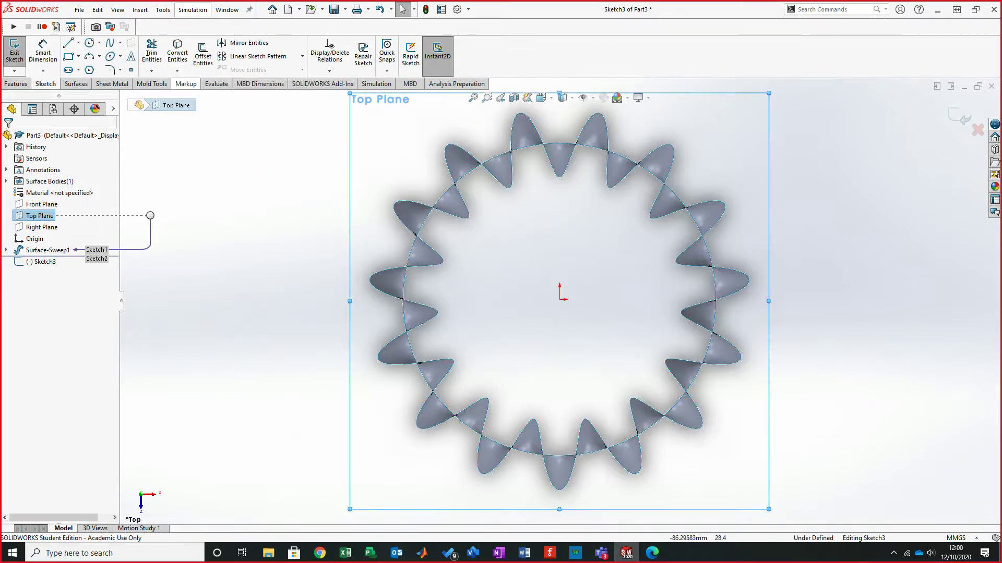
pyautogui.click(90, 42)
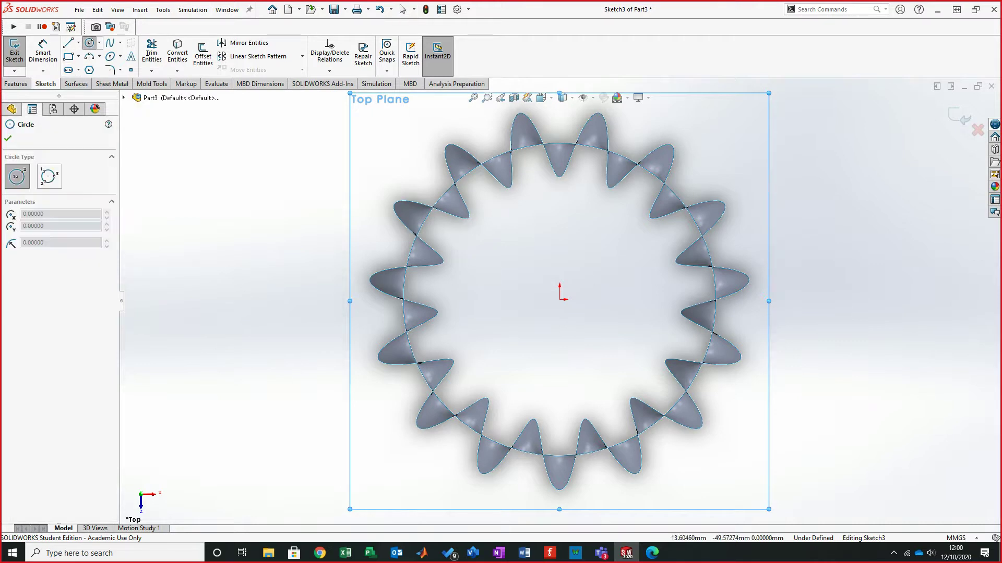
pyautogui.click(599, 486)
pyautogui.click(600, 487)
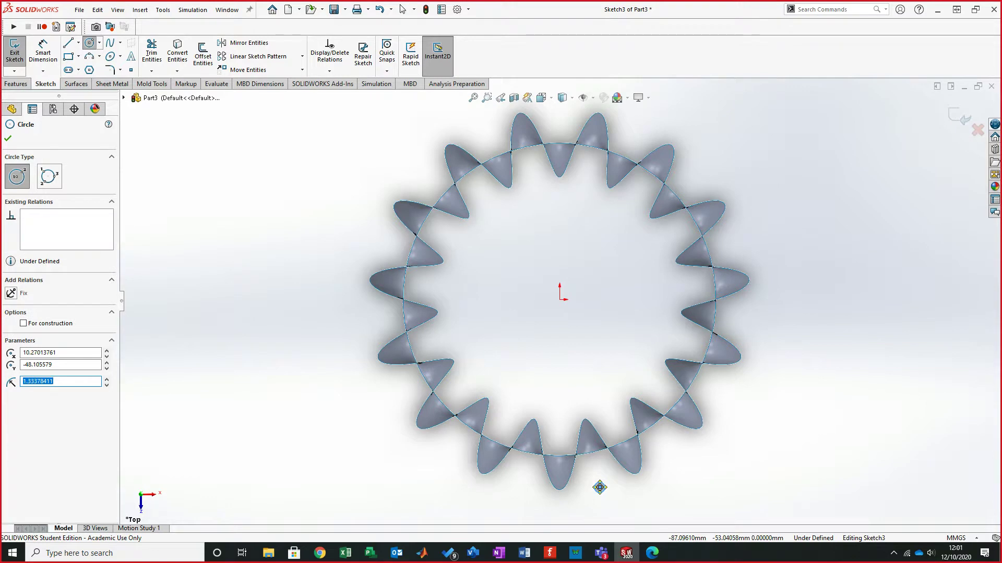
pyautogui.scroll(-5, 600, 488)
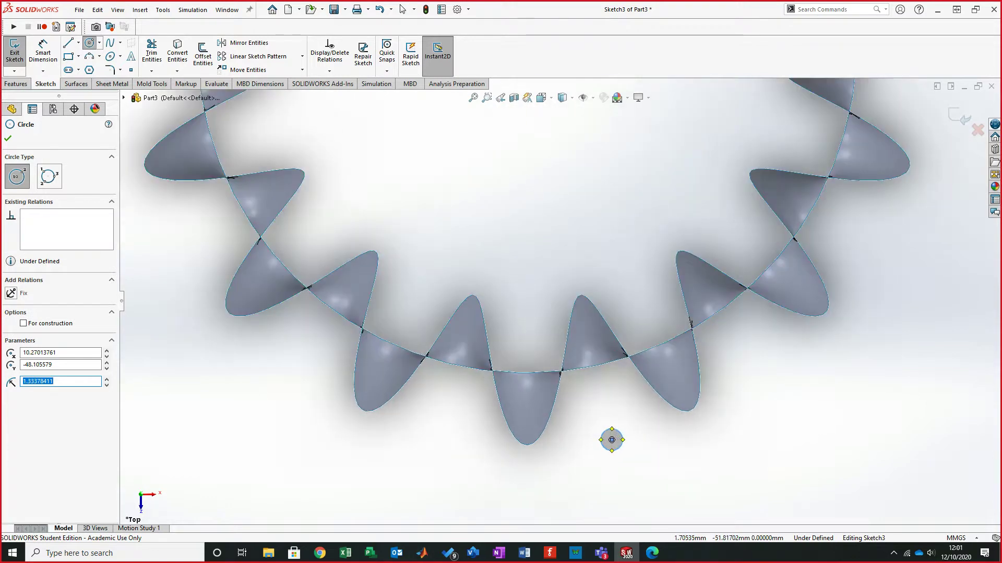
pyautogui.press('Escape')
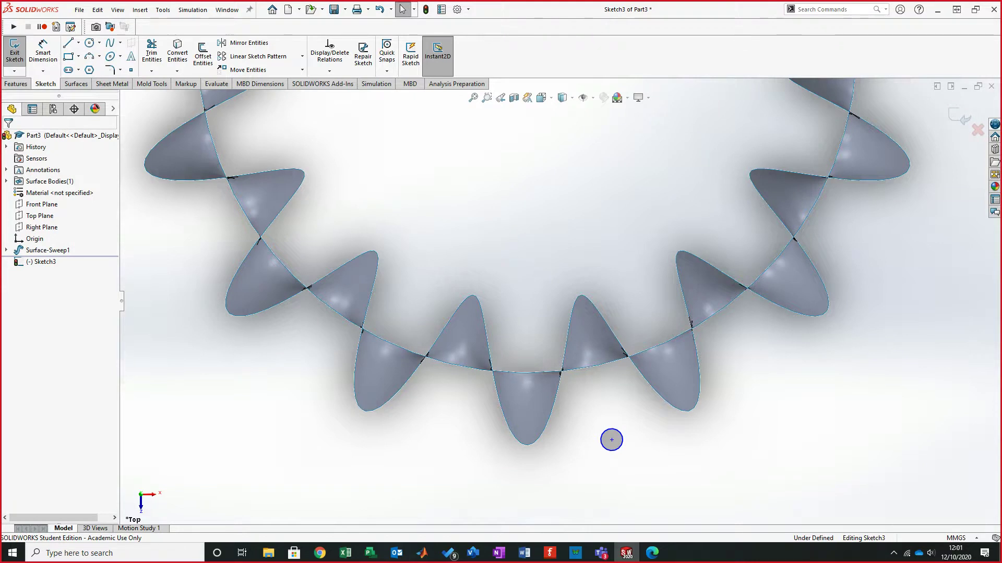
# Step: Add a Pierce relation between the small circle's center and the twisted surface's outer edge, and exit the sketch
pyautogui.click(611, 440)
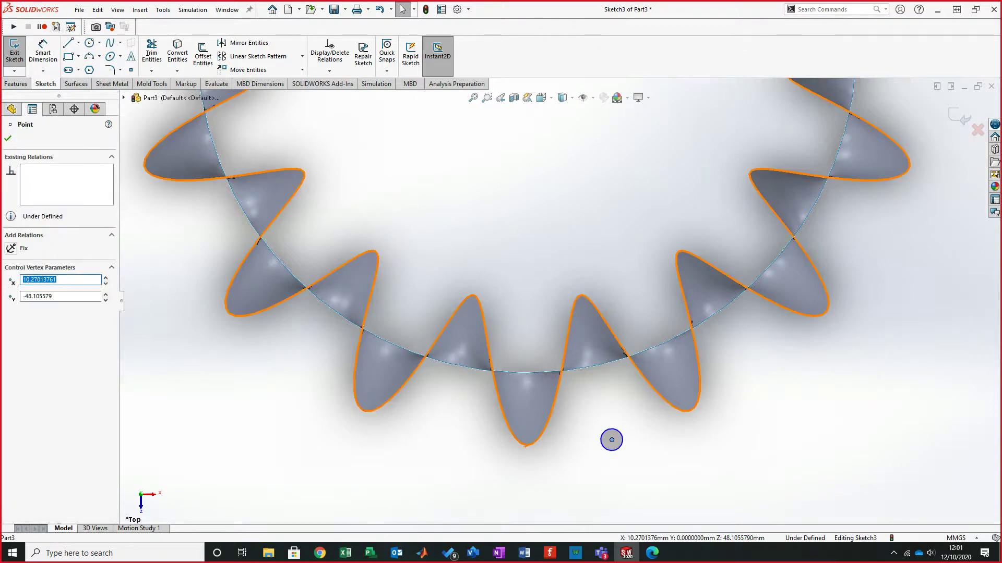
pyautogui.keyDown('ctrl'); pyautogui.click(539, 435); pyautogui.keyUp('ctrl')
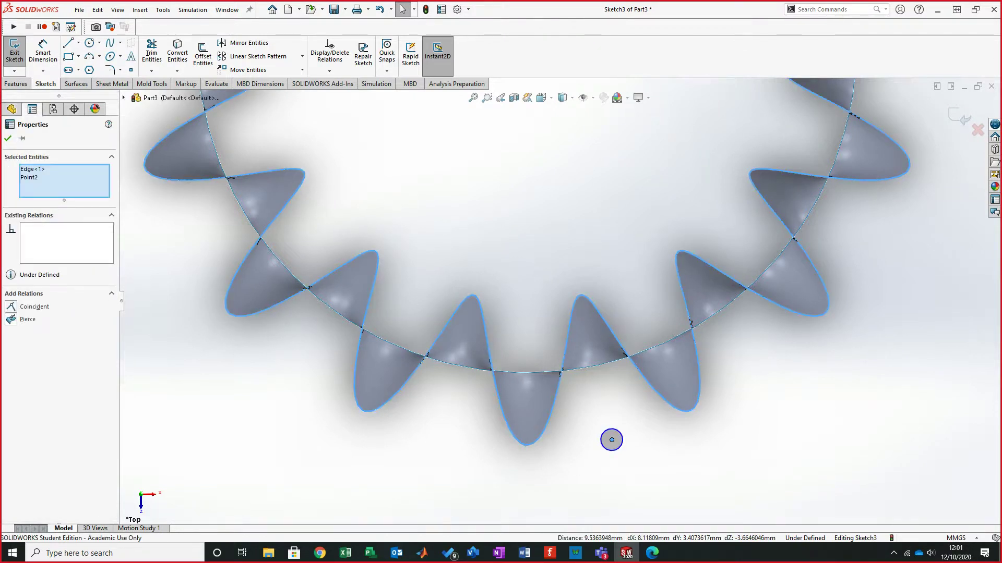
pyautogui.click(21, 319)
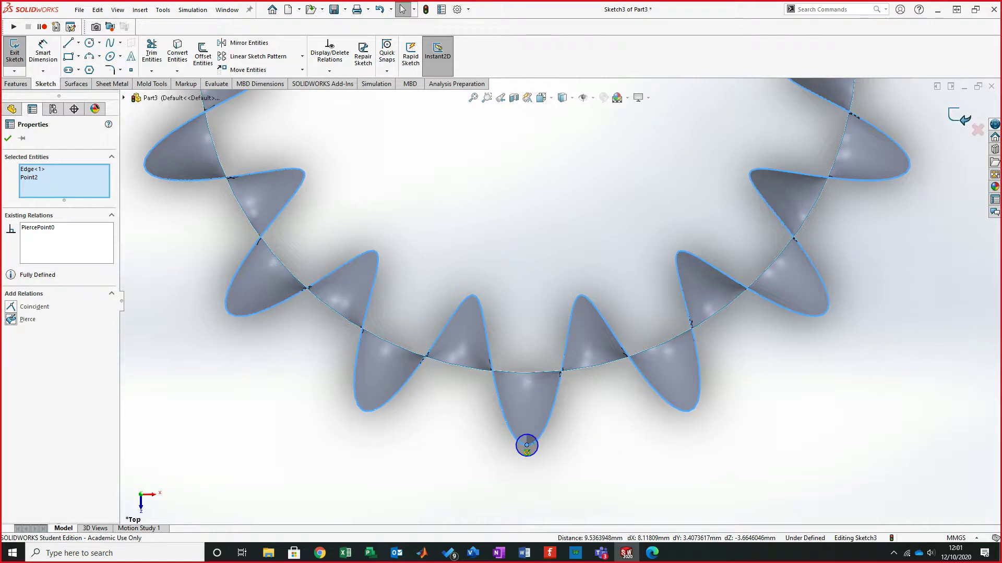
pyautogui.click(959, 116)
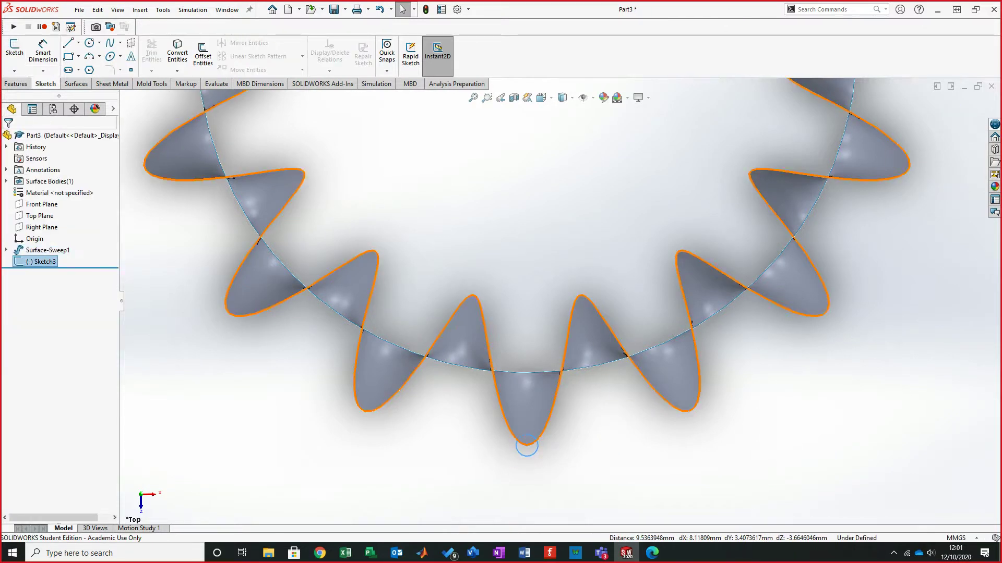
# Step: Create a swept surface from the small circle along the twisted surface's outer helical edge
pyautogui.click(76, 83)
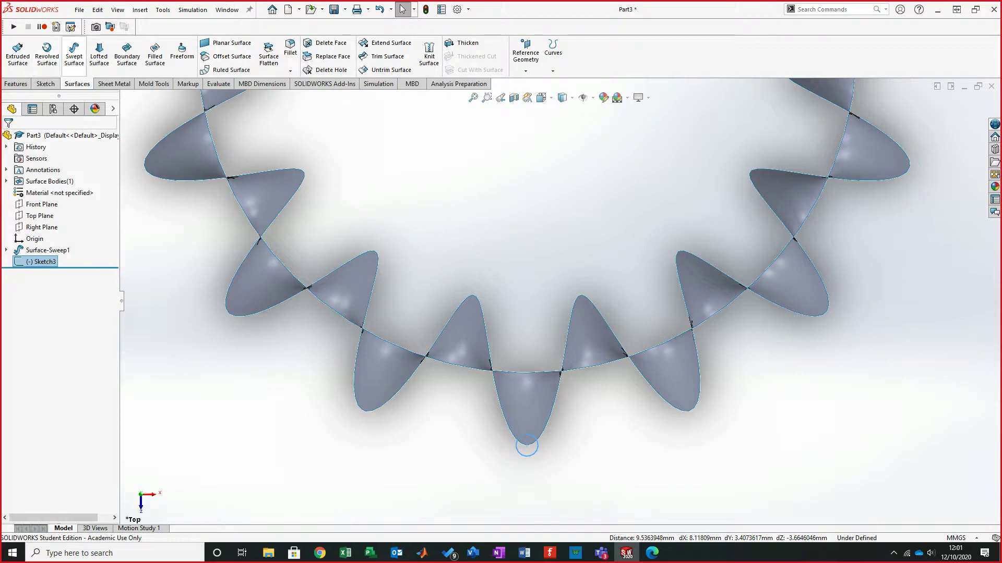
pyautogui.click(74, 53)
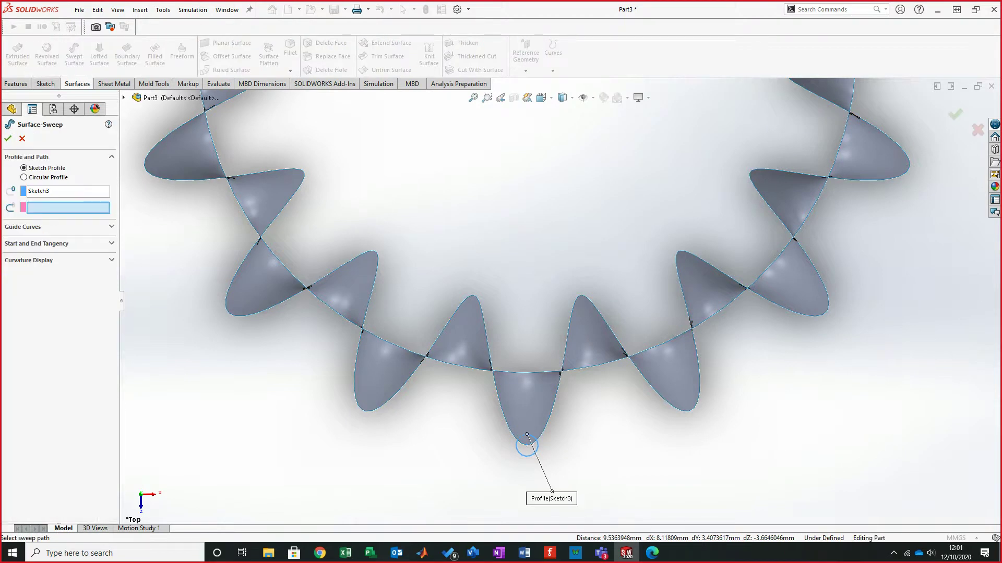
pyautogui.click(545, 423)
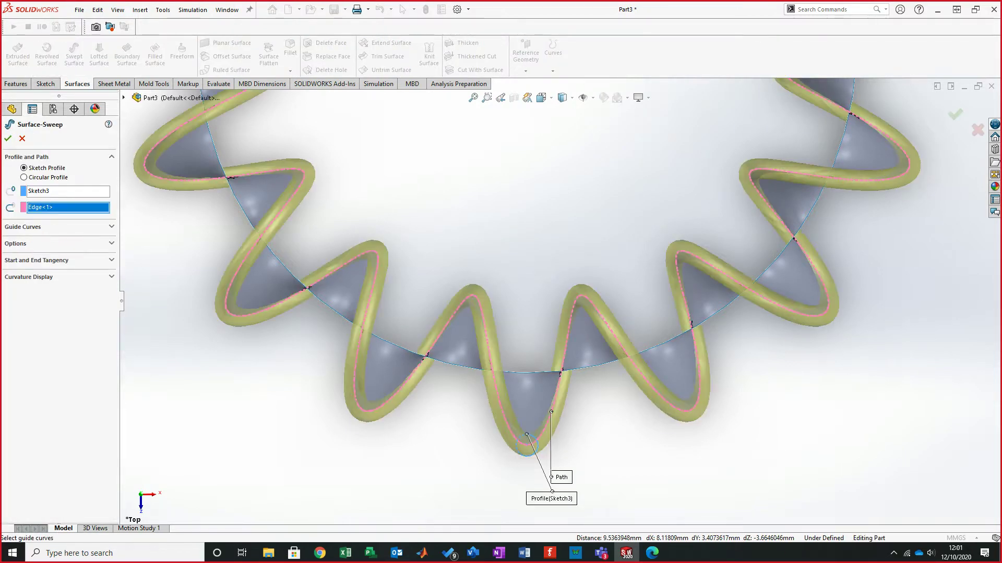
pyautogui.click(8, 139)
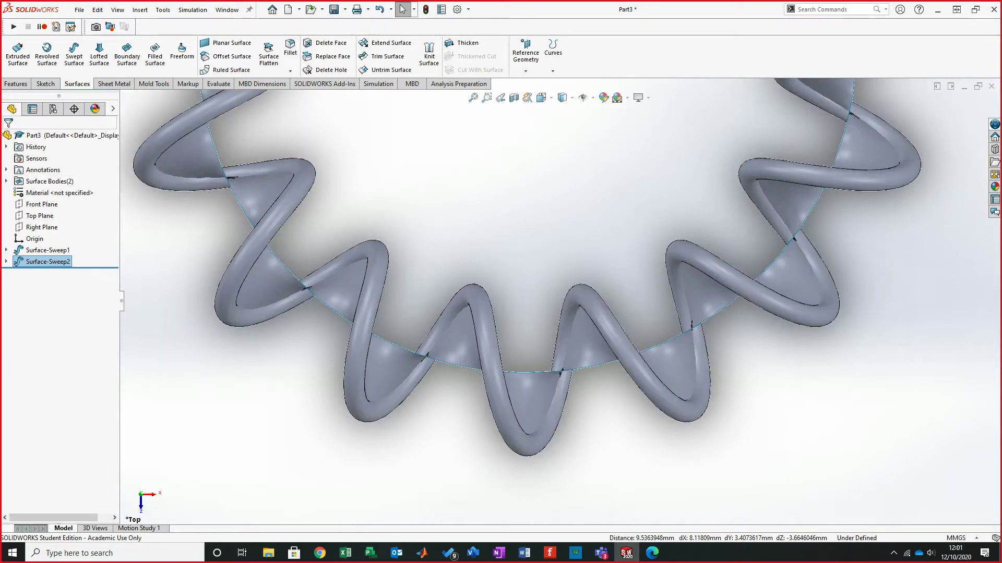
# Step: Hide the twisted Surface-Sweep1 body and inspect the tubular coil from an angled view
pyautogui.rightClick(52, 192)
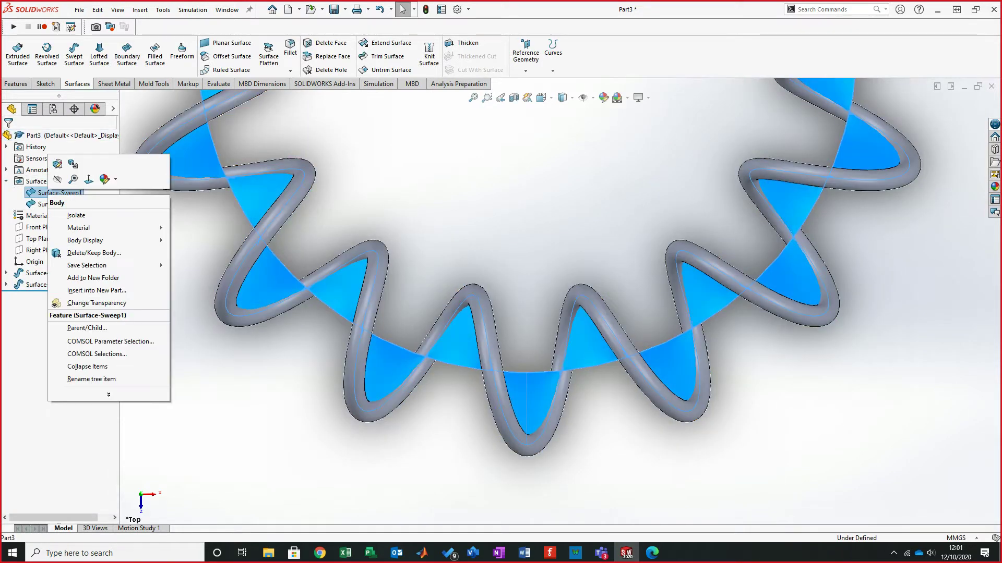
pyautogui.click(58, 179)
pyautogui.moveTo(521, 292); pyautogui.dragTo(561, 235, button='middle')
pyautogui.moveTo(563, 319); pyautogui.dragTo(551, 313, button='middle')
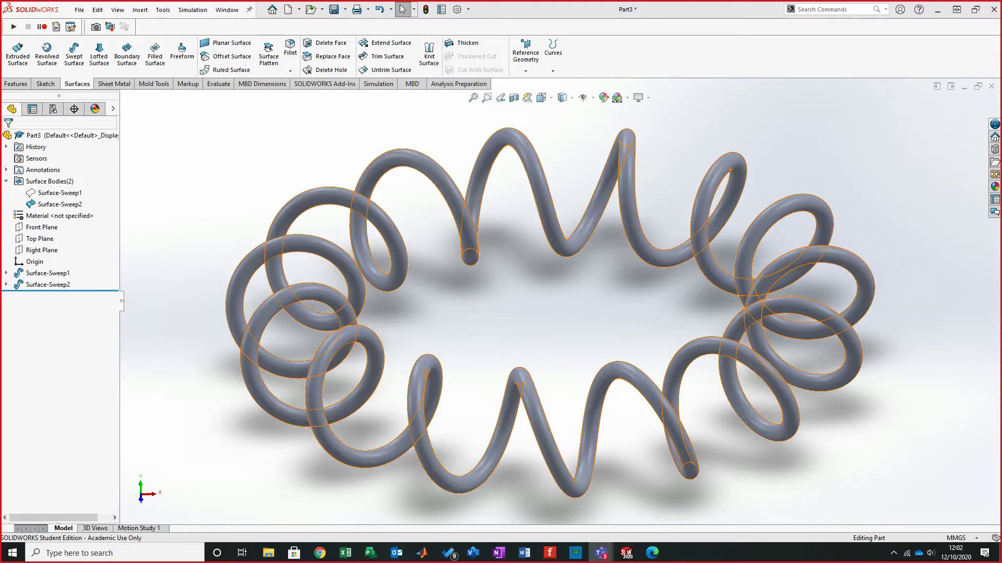
pyautogui.press('z')
pyautogui.moveTo(550, 311)
pyautogui.mouseDown(button='middle')
pyautogui.moveTo(536, 338)
pyautogui.moveTo(539, 318)
pyautogui.mouseUp(button='middle')
pyautogui.scroll(-3, 550, 286)
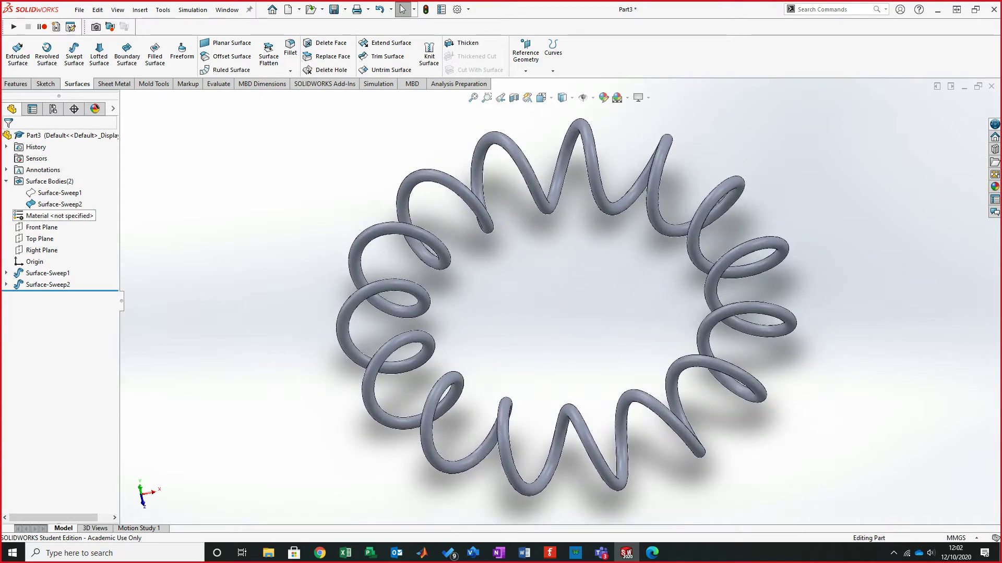
# Step: Show the hidden Surface-Sweep1 body together with the coil
pyautogui.click(60, 193)
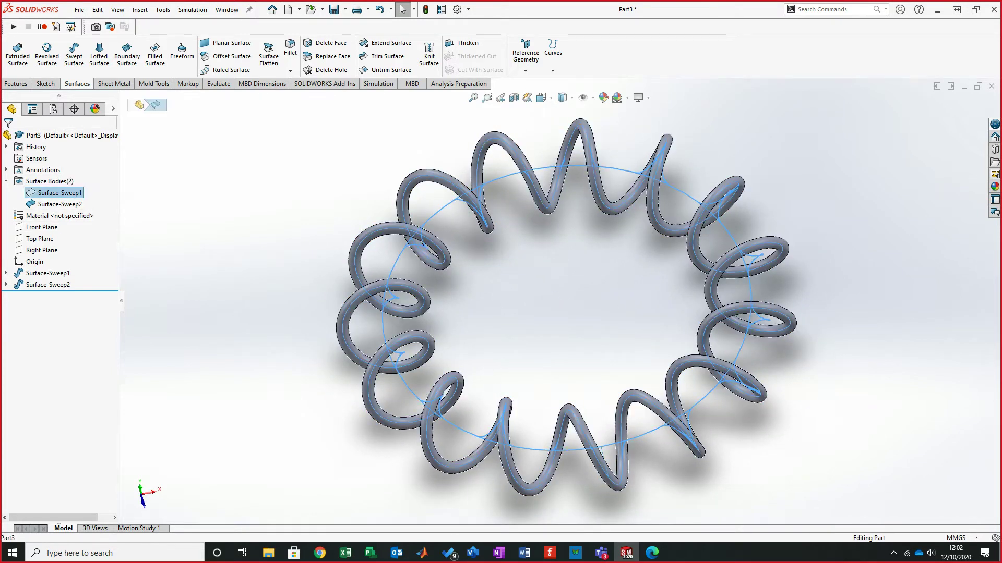
pyautogui.rightClick(60, 192)
pyautogui.click(84, 200)
pyautogui.moveTo(568, 313); pyautogui.dragTo(589, 288, button='middle')
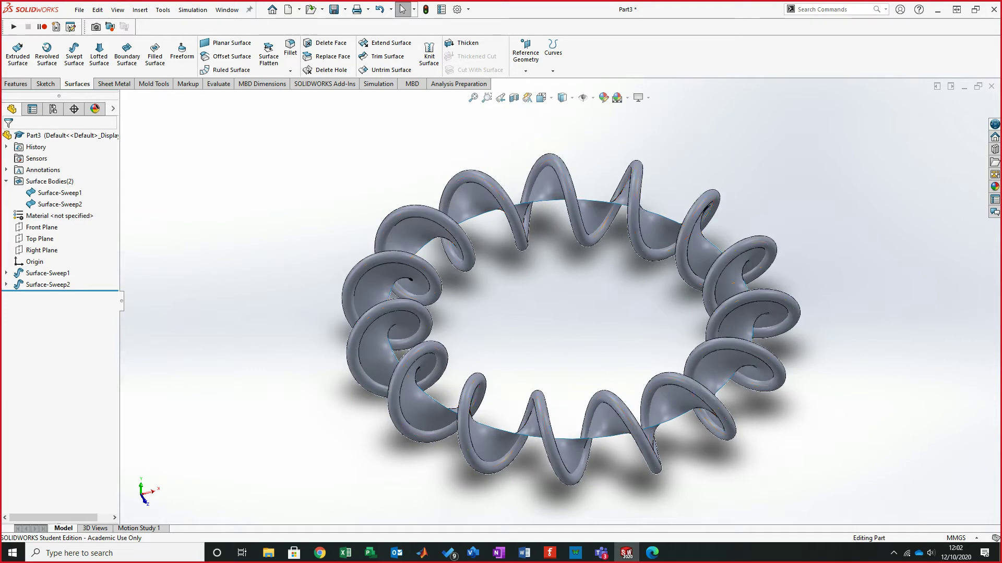
# Step: Hide the Surface-Sweep1 body once more to compare the coil alone, and restore its visibility
pyautogui.rightClick(59, 192)
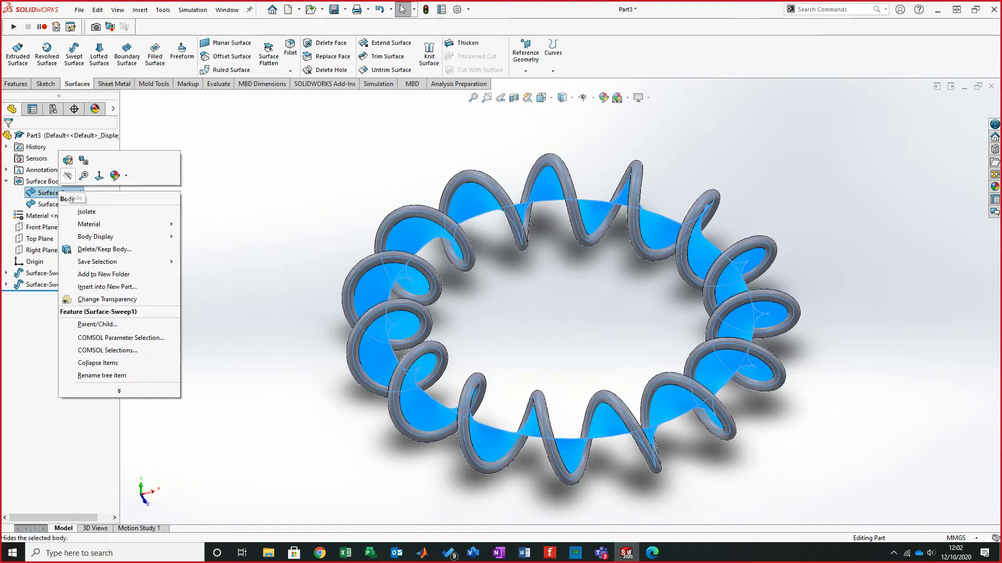
pyautogui.click(68, 175)
pyautogui.moveTo(570, 320)
pyautogui.mouseDown(button='middle')
pyautogui.moveTo(550, 318)
pyautogui.moveTo(553, 363)
pyautogui.mouseUp(button='middle')
pyautogui.click(50, 193)
pyautogui.rightClick(49, 193)
pyautogui.click(59, 173)
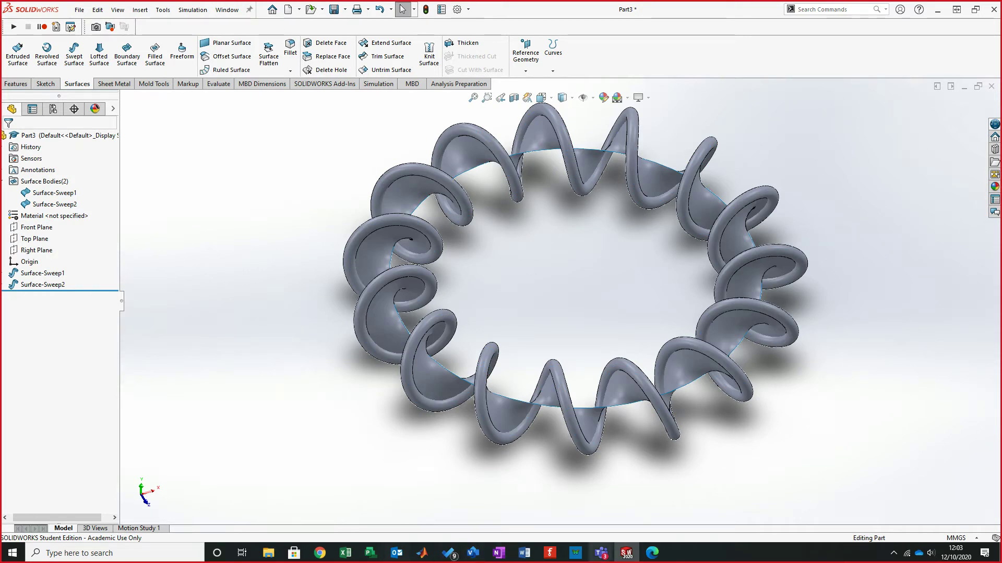
pyautogui.moveTo(601, 553)
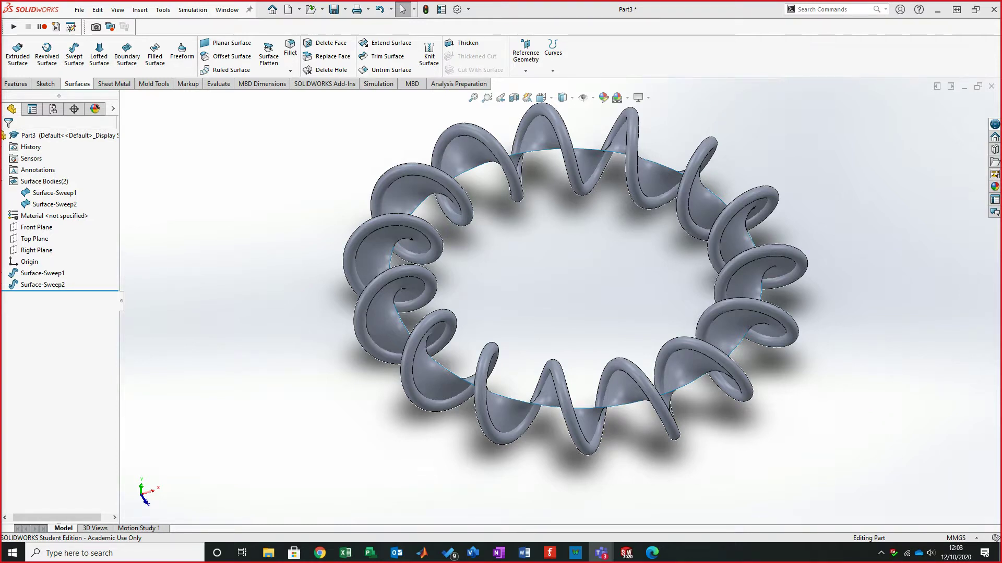
pyautogui.click(881, 553)
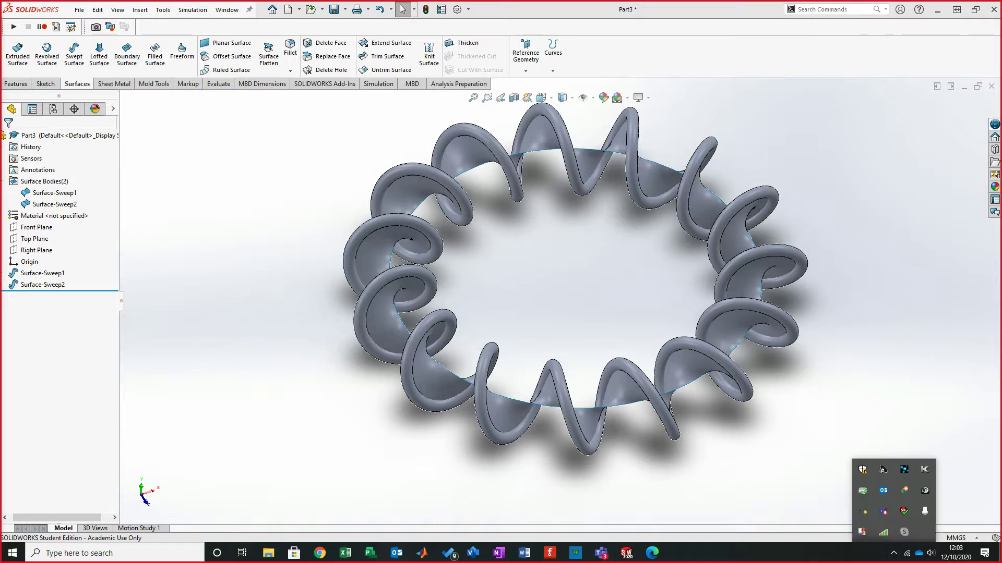
pyautogui.rightClick(862, 532)
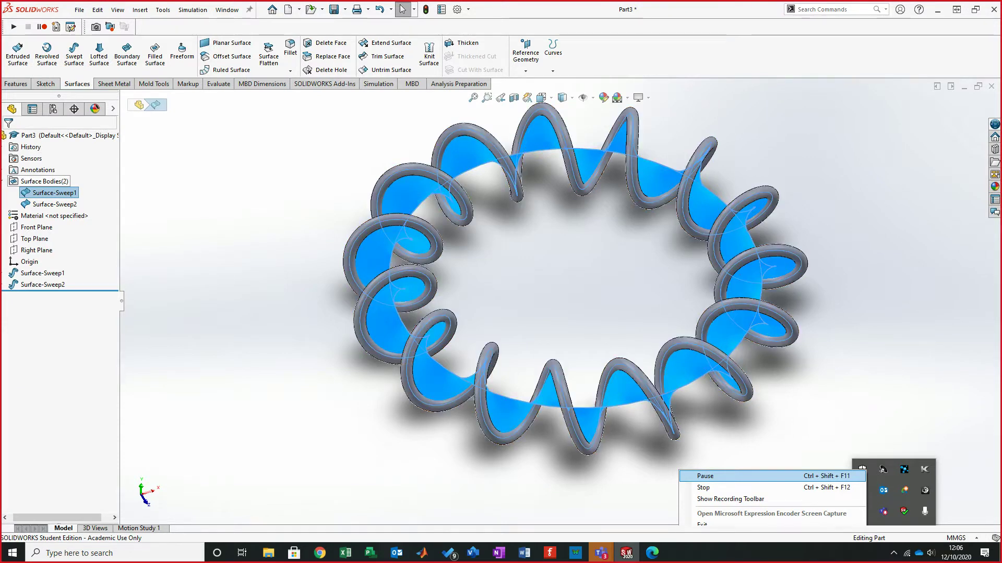
# Step: Hide the twisted Surface-Sweep1 body to view the coil on its own, and show the body again
pyautogui.rightClick(60, 193)
pyautogui.click(70, 177)
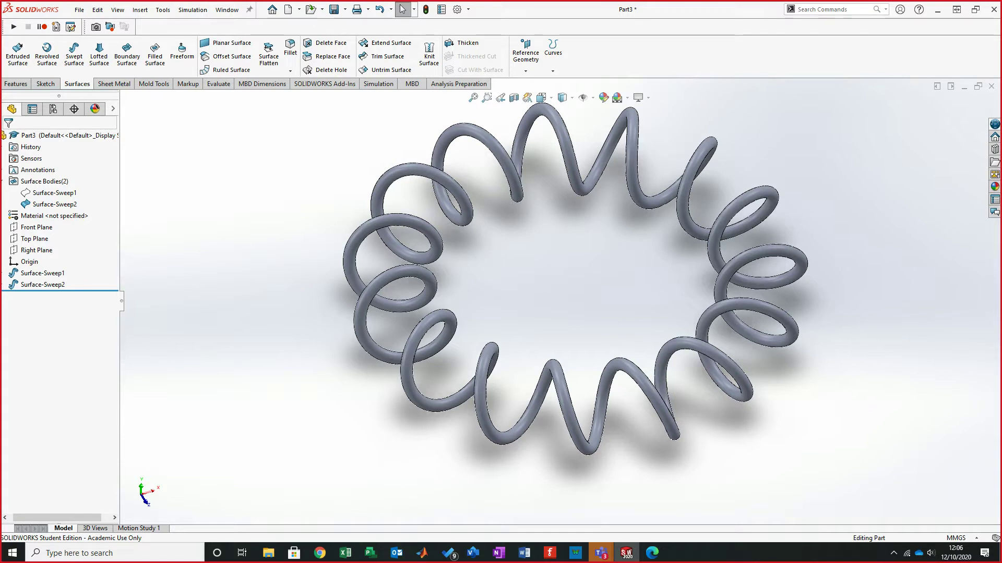
pyautogui.click(57, 192)
pyautogui.rightClick(58, 192)
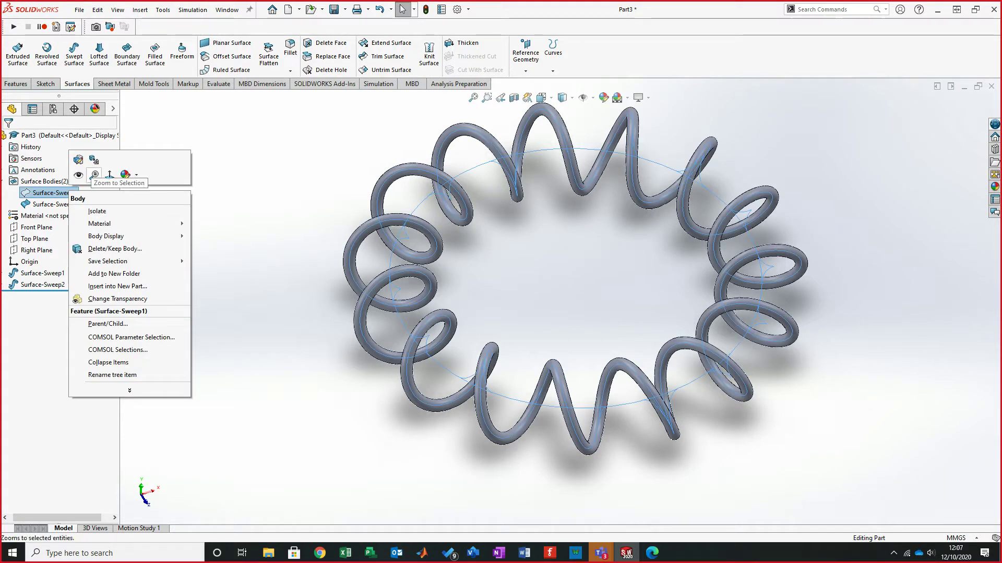
pyautogui.click(78, 174)
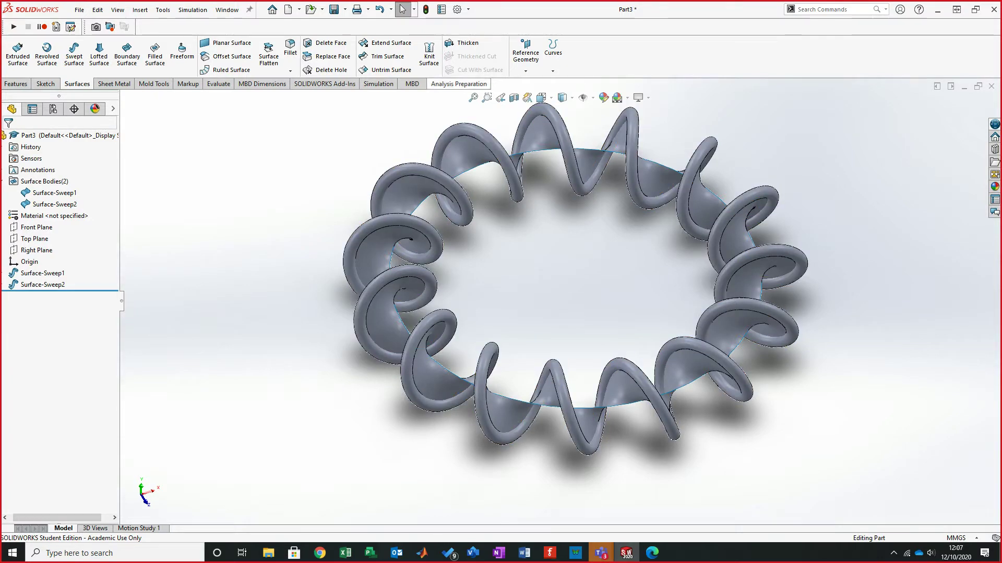
# Step: Try a mutual surface trim between Surface-Sweep1 and Surface-Sweep2, removing the twisted inner surface
pyautogui.click(386, 57)
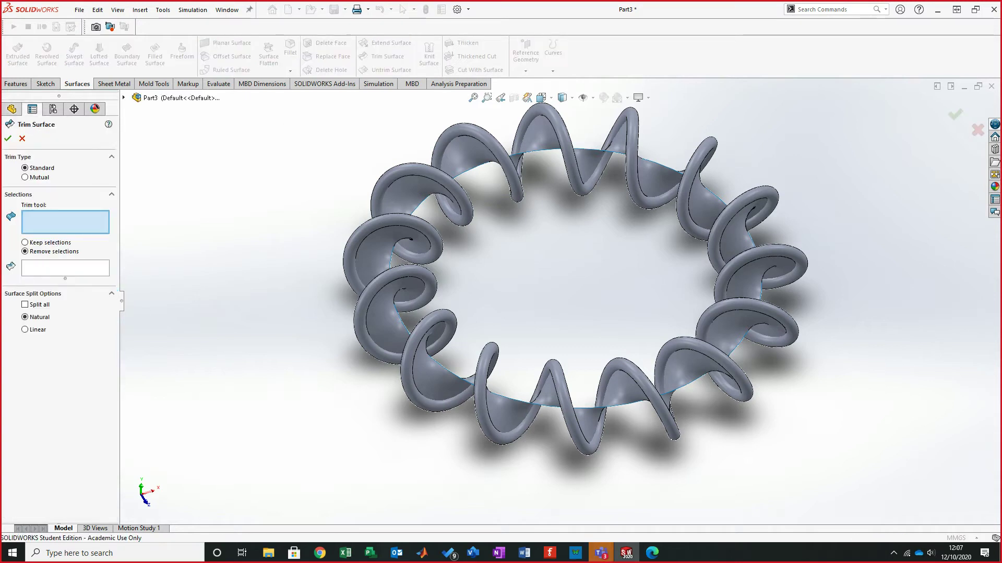
pyautogui.click(25, 178)
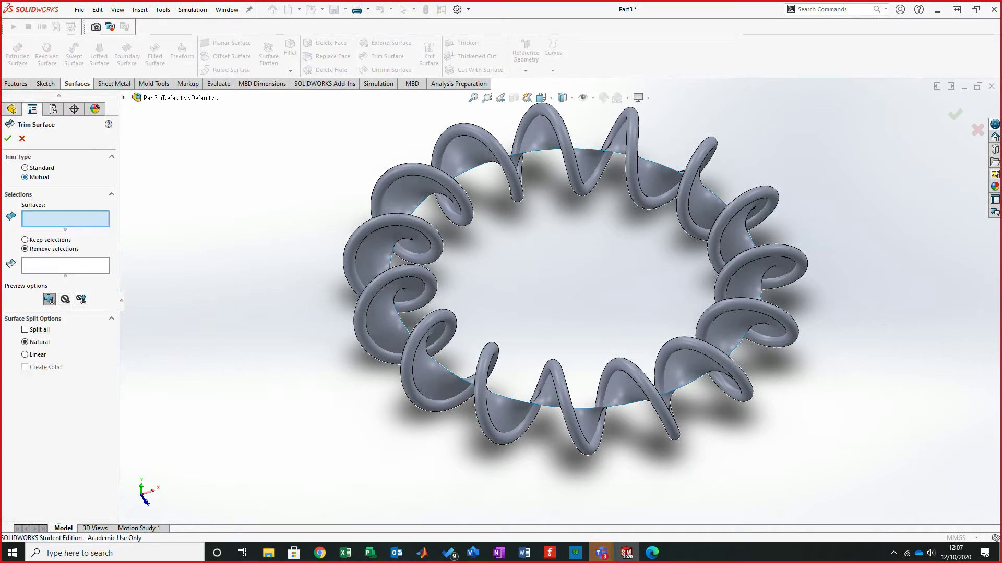
pyautogui.click(383, 319)
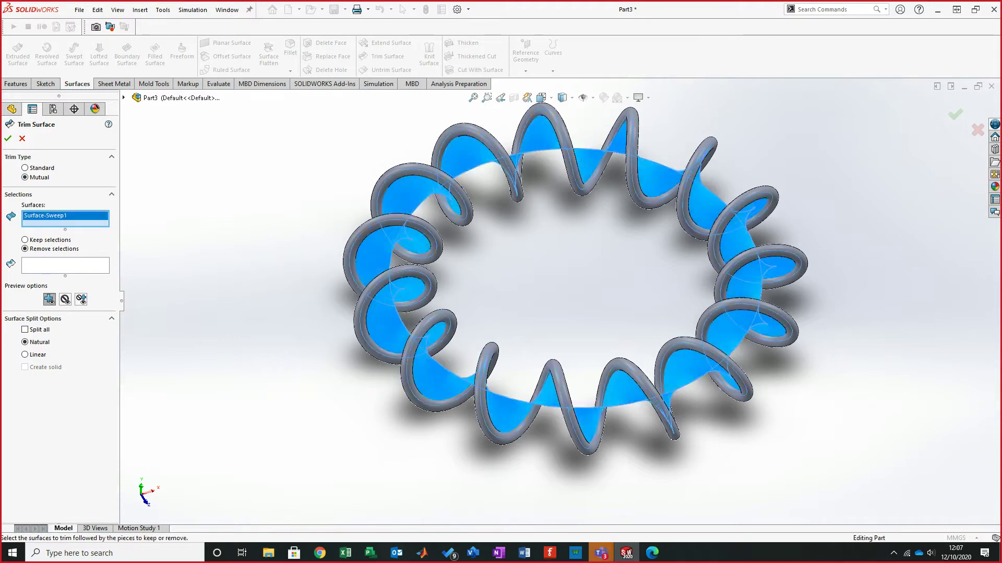
pyautogui.click(361, 319)
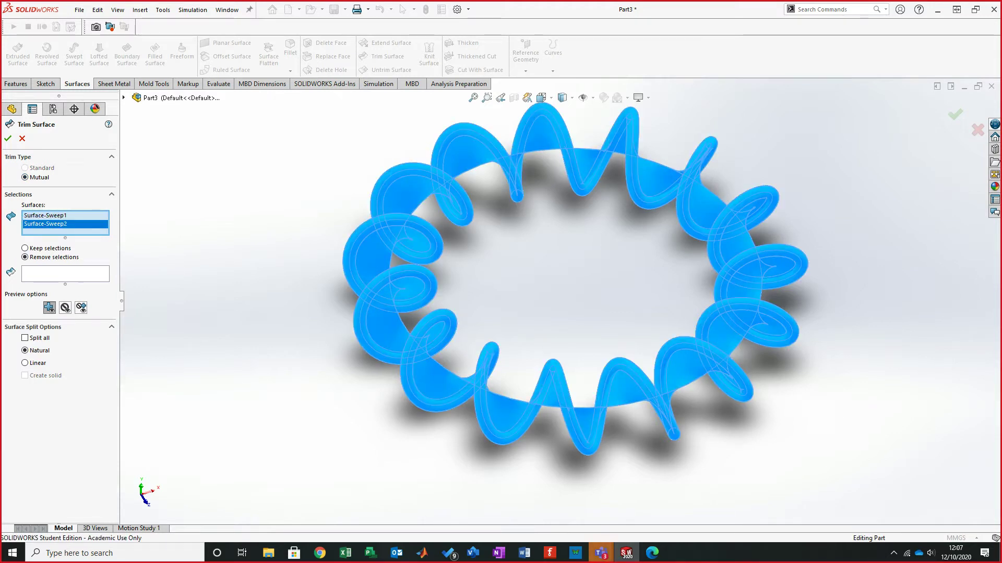
pyautogui.click(65, 274)
pyautogui.click(379, 318)
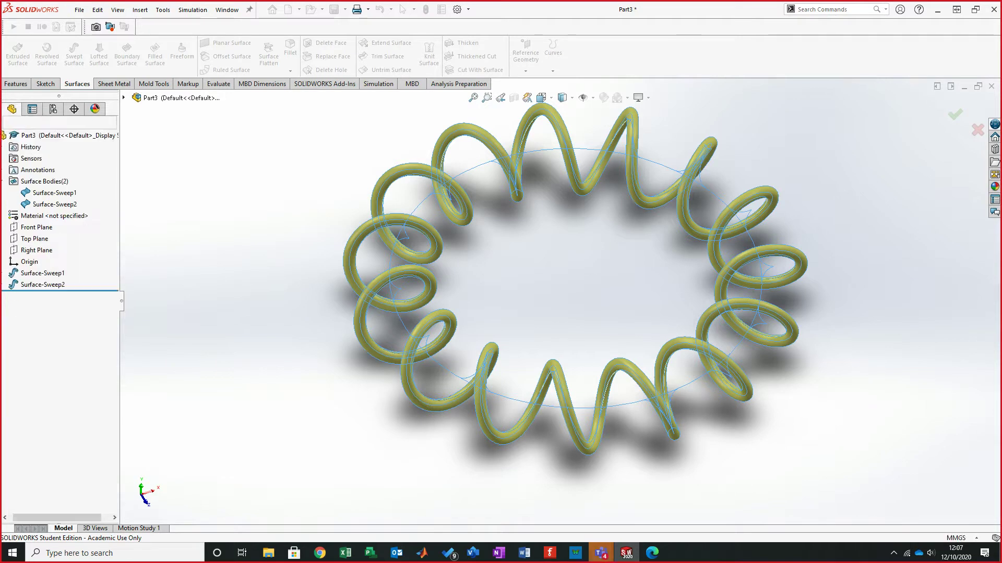
pyautogui.click(7, 139)
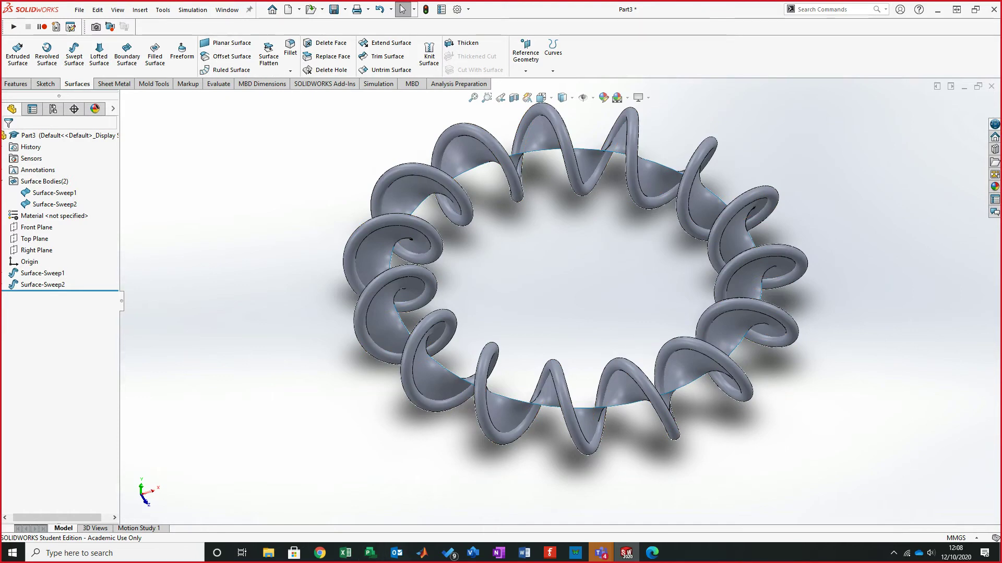
# Step: Create a new part and sketch a circle about 97 mm in diameter on the Top Plane, centred on the origin
pyautogui.click(288, 9)
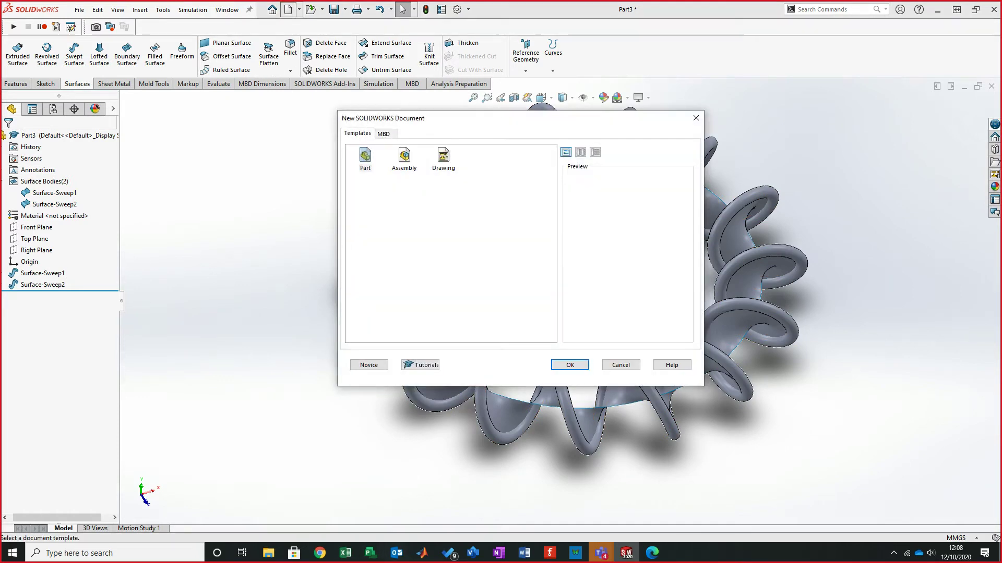
pyautogui.click(569, 365)
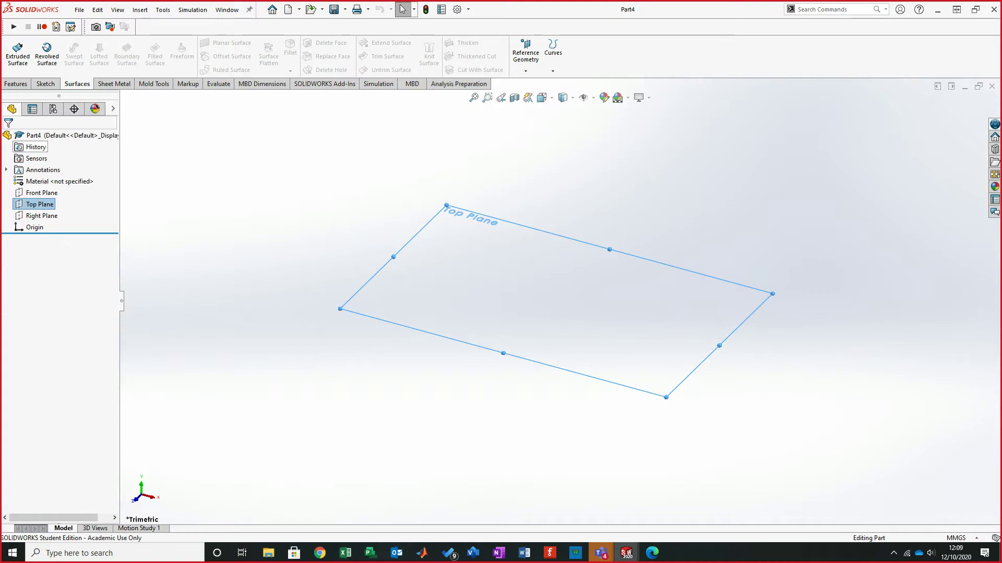
pyautogui.click(46, 84)
pyautogui.click(15, 50)
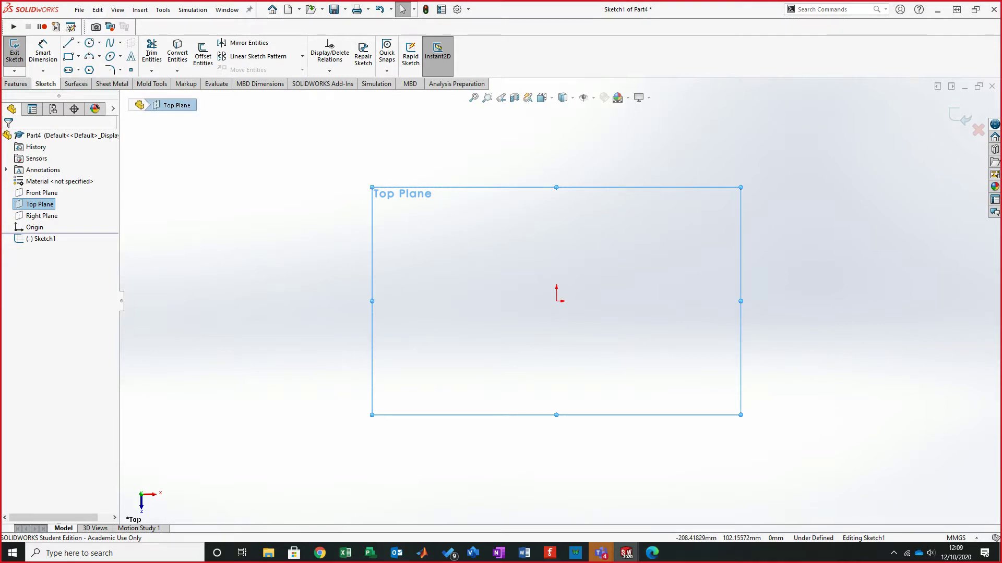
pyautogui.click(90, 43)
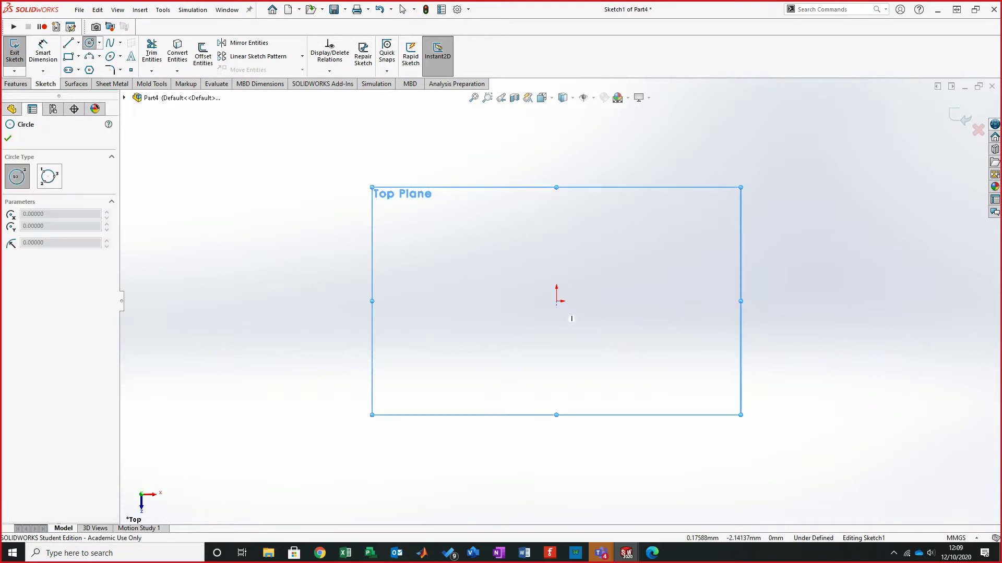
pyautogui.click(557, 302)
pyautogui.click(652, 331)
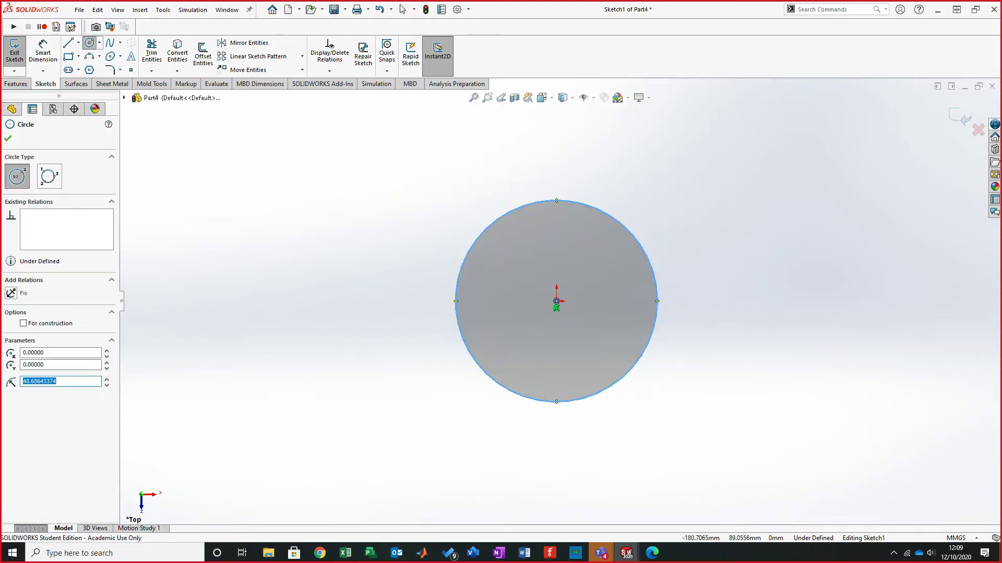
# Step: Dimension the circle's diameter at 80 mm and close the sketch
pyautogui.click(43, 50)
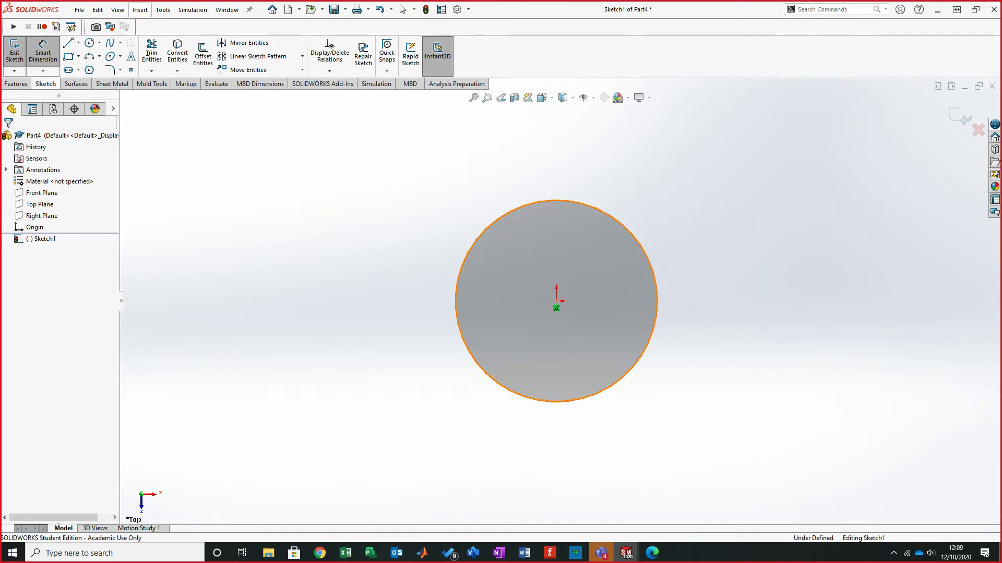
pyautogui.click(656, 272)
pyautogui.click(727, 271)
pyautogui.write('80')
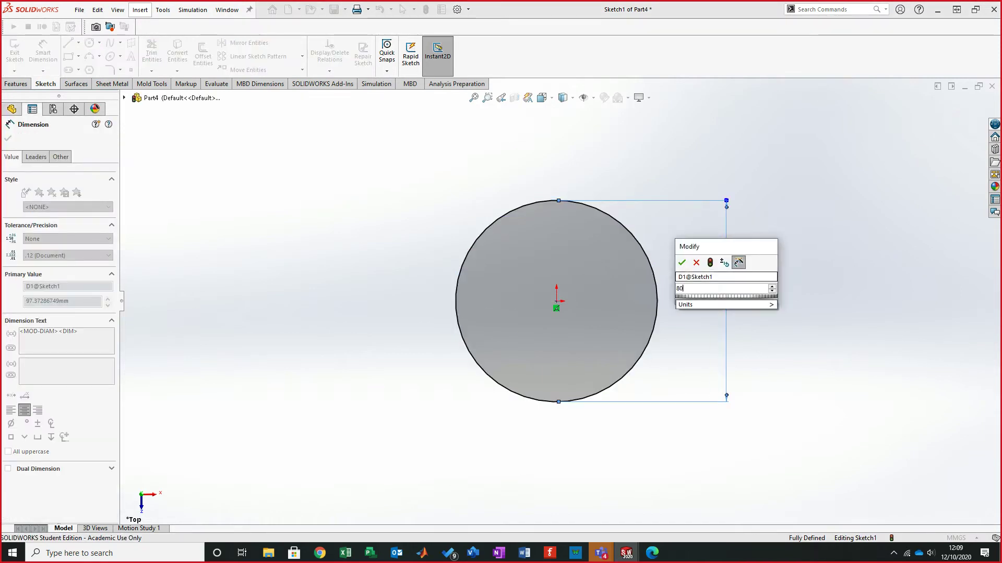
pyautogui.press('Return')
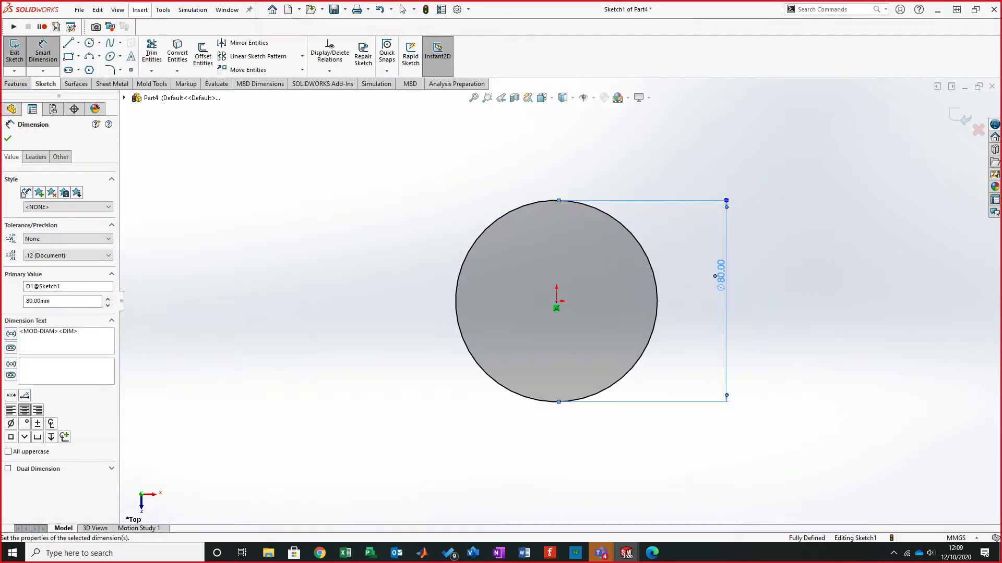
pyautogui.scroll(-2, 714, 275)
pyautogui.click(960, 117)
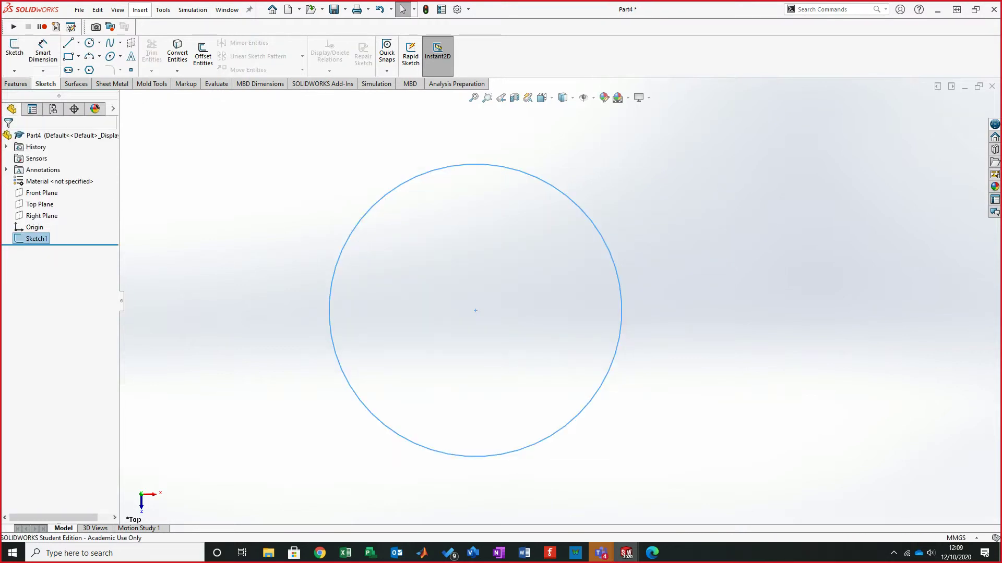
# Step: Rename the sketch of the 80 mm circle as Path
pyautogui.click(36, 239)
pyautogui.write('Path')
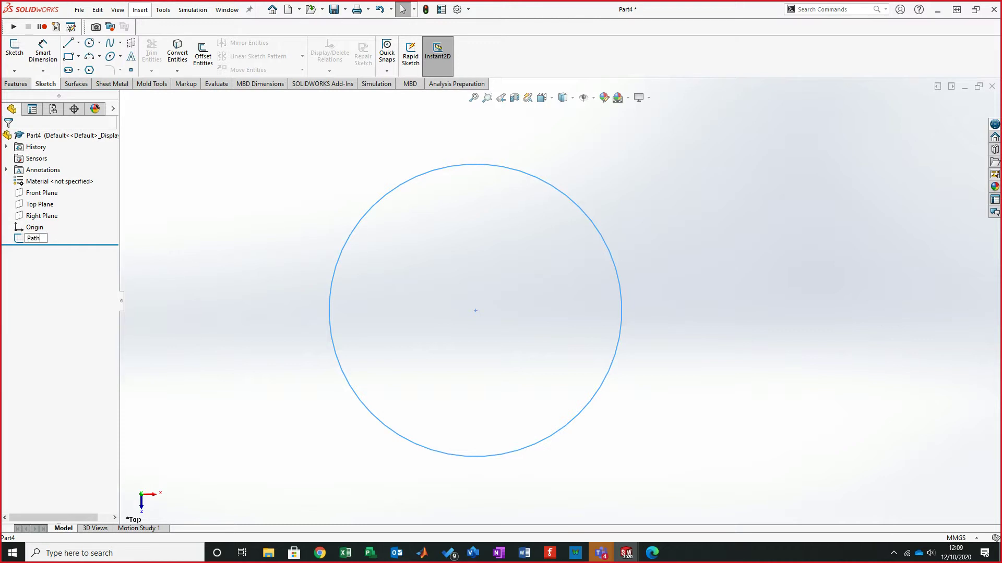
pyautogui.press('Return')
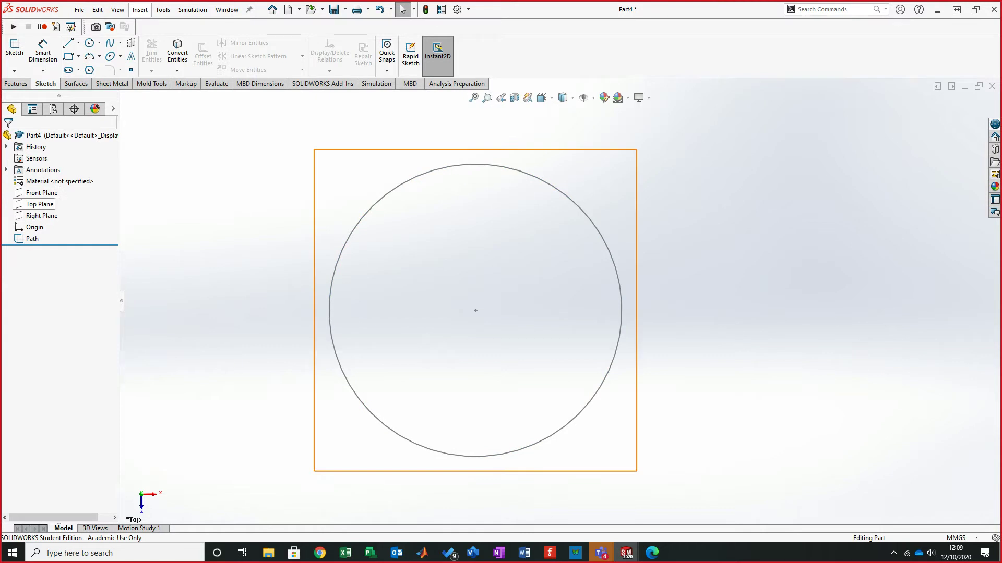
# Step: In a new Top Plane sketch, draw a small circle centred about 42.8 mm vertically below the origin, just outside the path circle
pyautogui.click(40, 204)
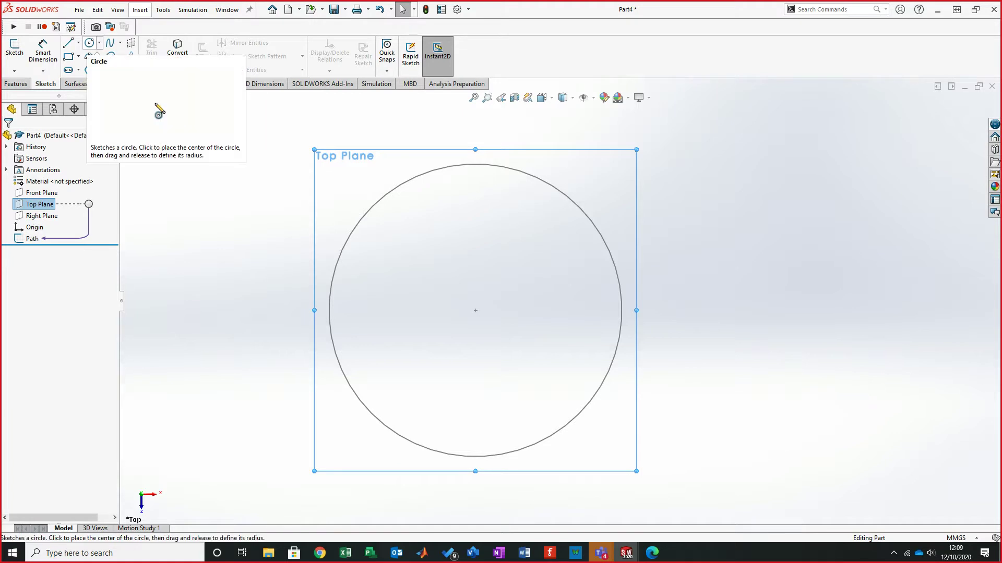
pyautogui.click(14, 50)
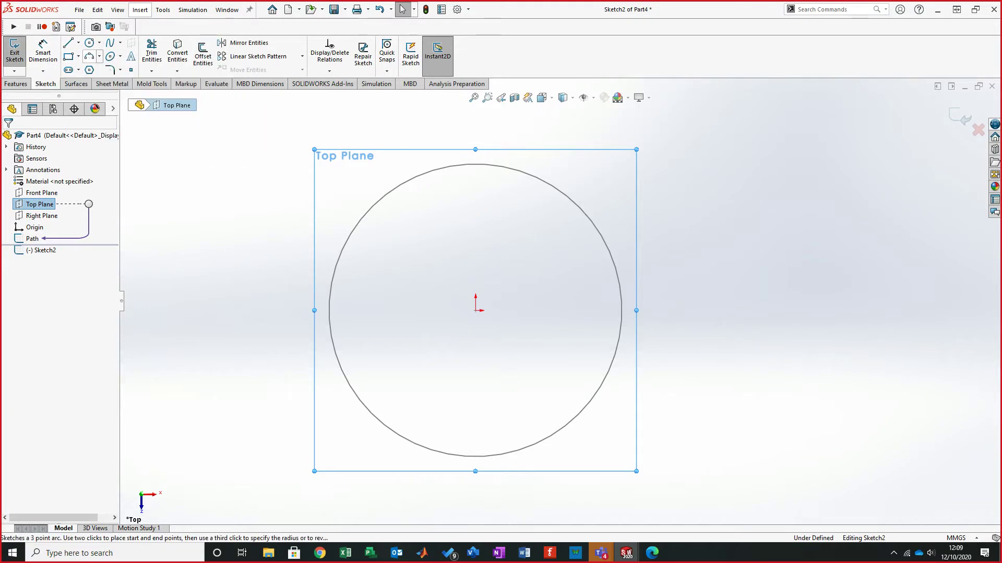
pyautogui.click(89, 43)
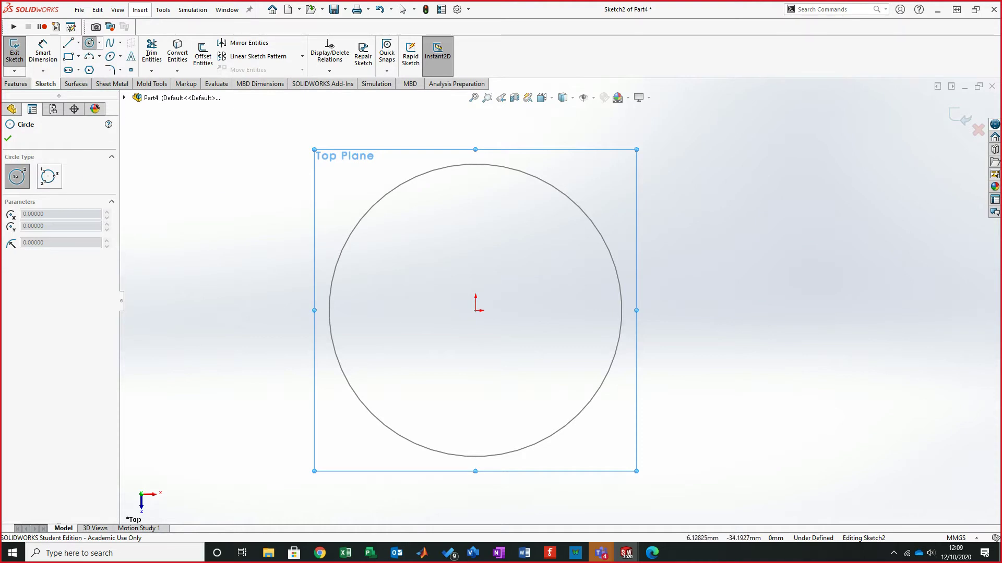
pyautogui.scroll(2, 493, 442)
pyautogui.scroll(-2, 487, 450)
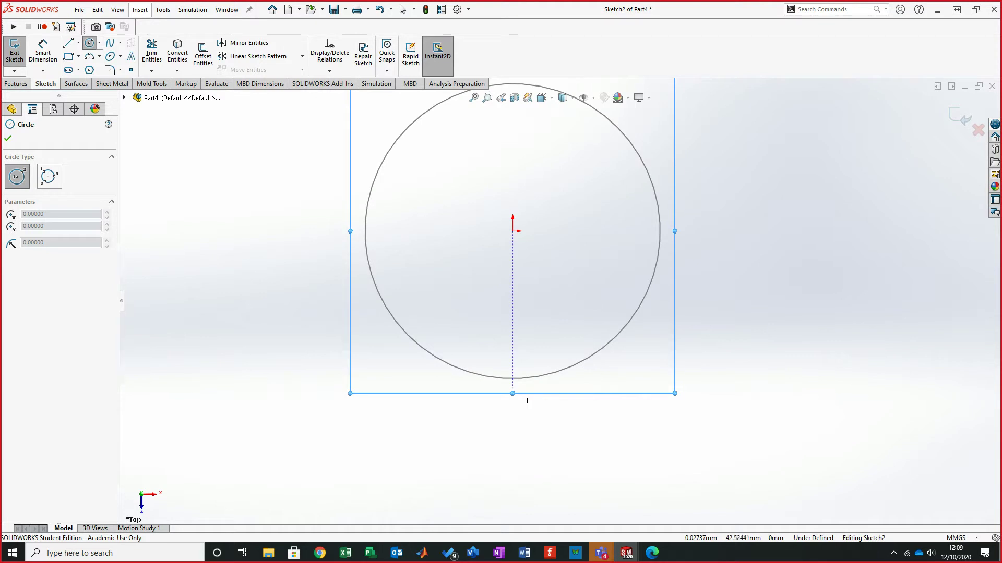
pyautogui.click(512, 392)
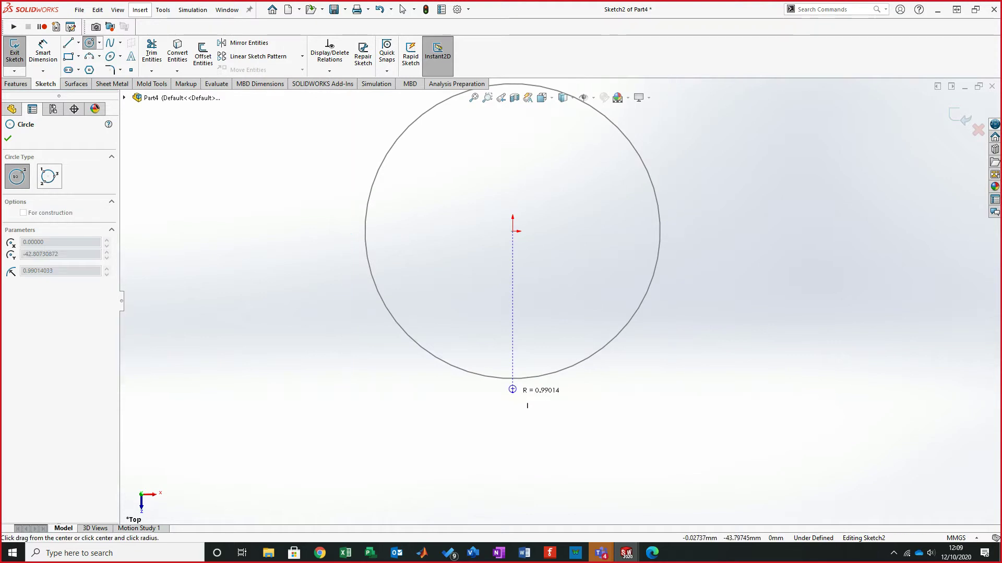
pyautogui.click(513, 388)
pyautogui.scroll(-3, 524, 409)
pyautogui.scroll(-1, 543, 373)
pyautogui.scroll(-2, 543, 373)
pyautogui.press('Escape')
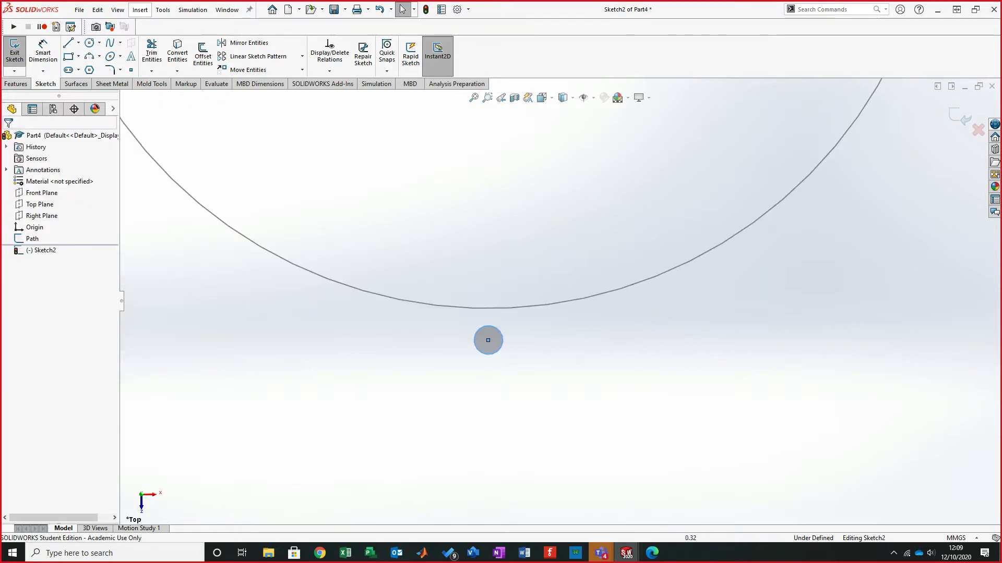
# Step: Shrink the small circle to about half its size and close the sketch
pyautogui.moveTo(500, 352); pyautogui.dragTo(494, 345)
pyautogui.click(510, 379)
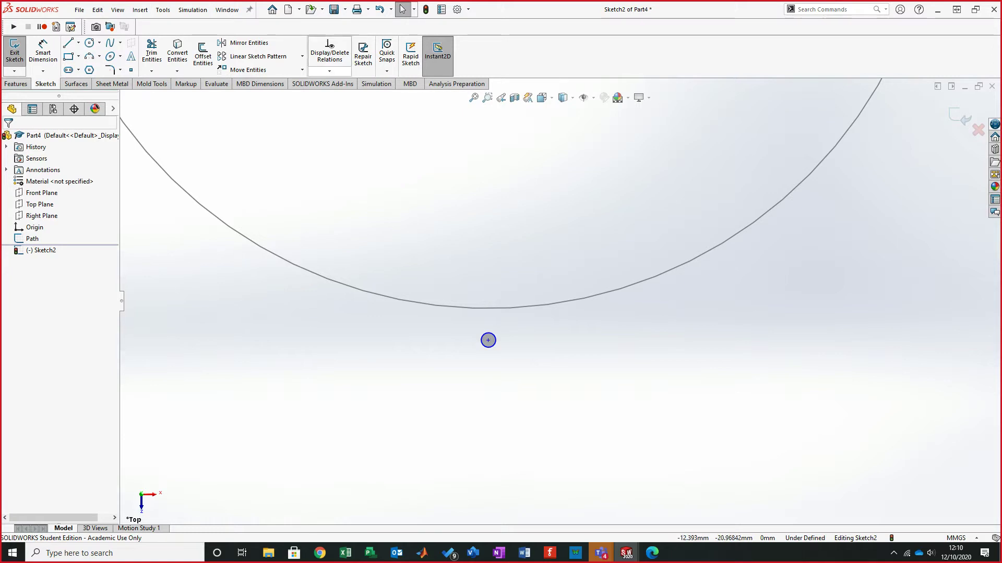
pyautogui.click(960, 116)
# Step: Rename the small circle's sketch as Profile
pyautogui.rightClick(41, 250)
pyautogui.click(38, 251)
pyautogui.click(38, 250)
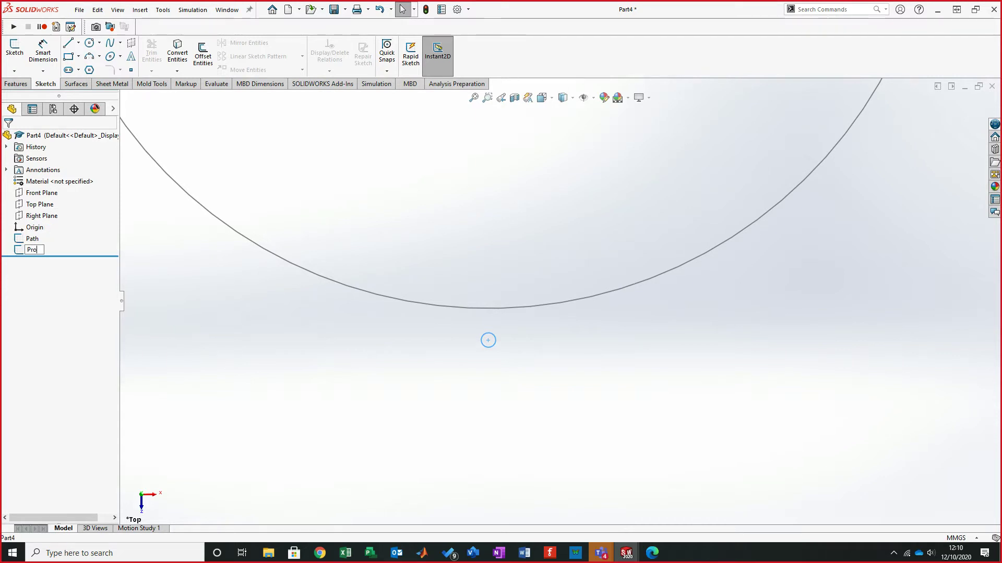
pyautogui.press('Return')
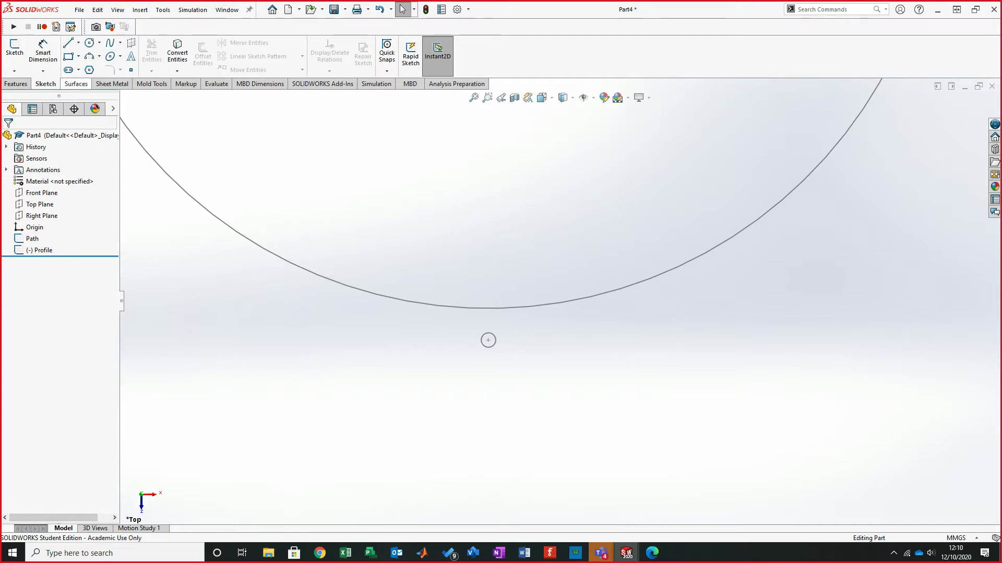
# Step: Start a Swept Surface using the small Profile circle as the profile and the large Path circle as the path
pyautogui.click(77, 84)
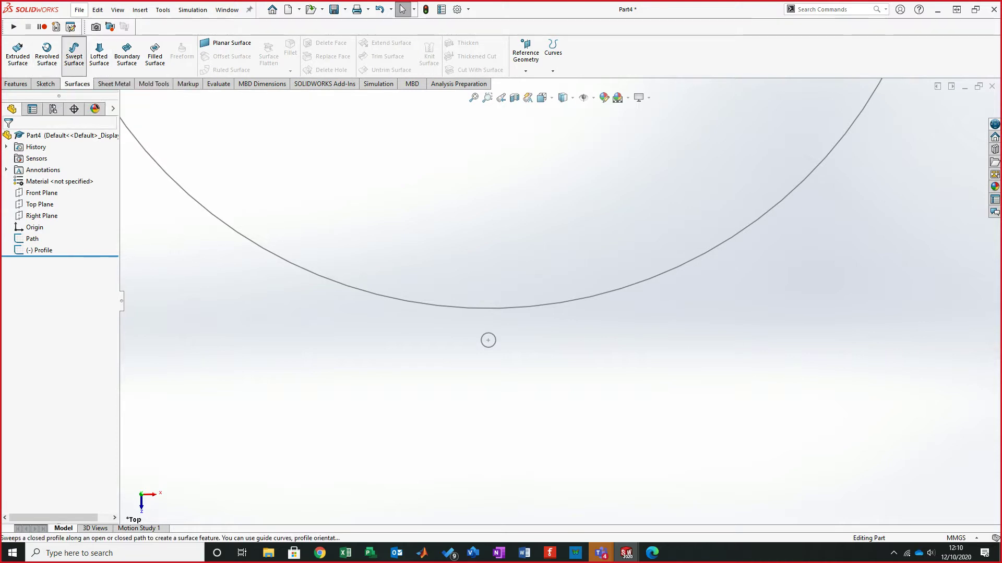
pyautogui.click(74, 55)
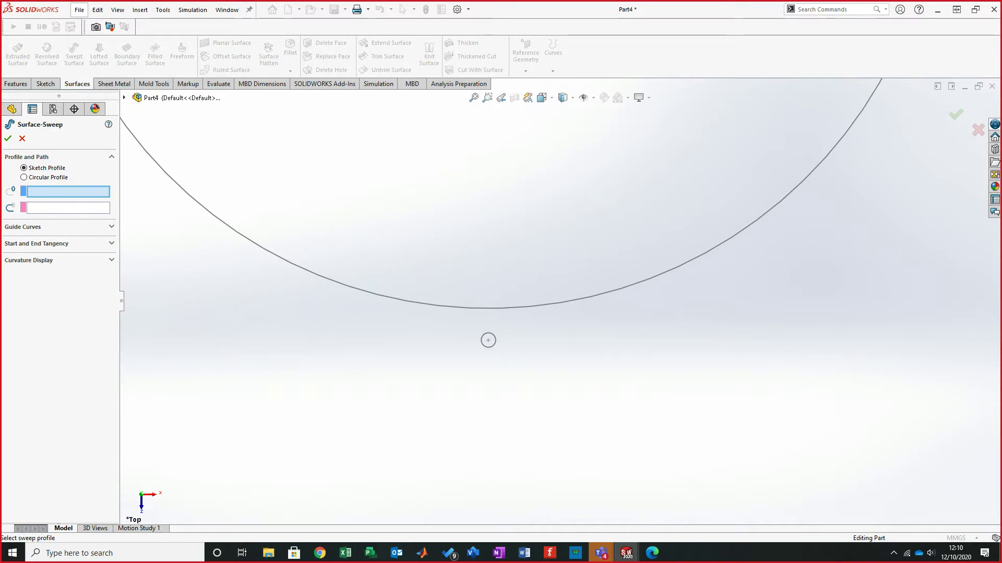
pyautogui.click(489, 344)
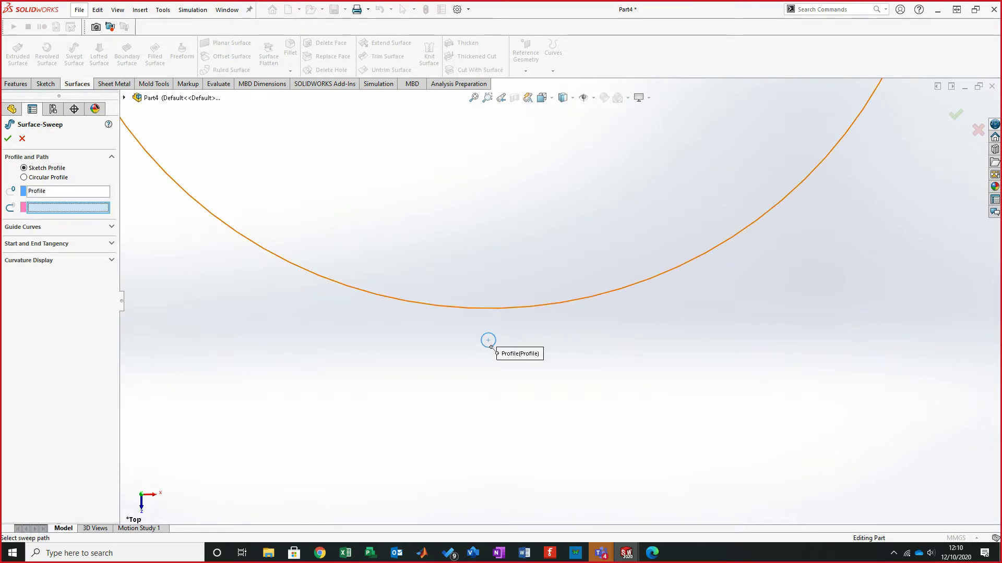
pyautogui.click(435, 305)
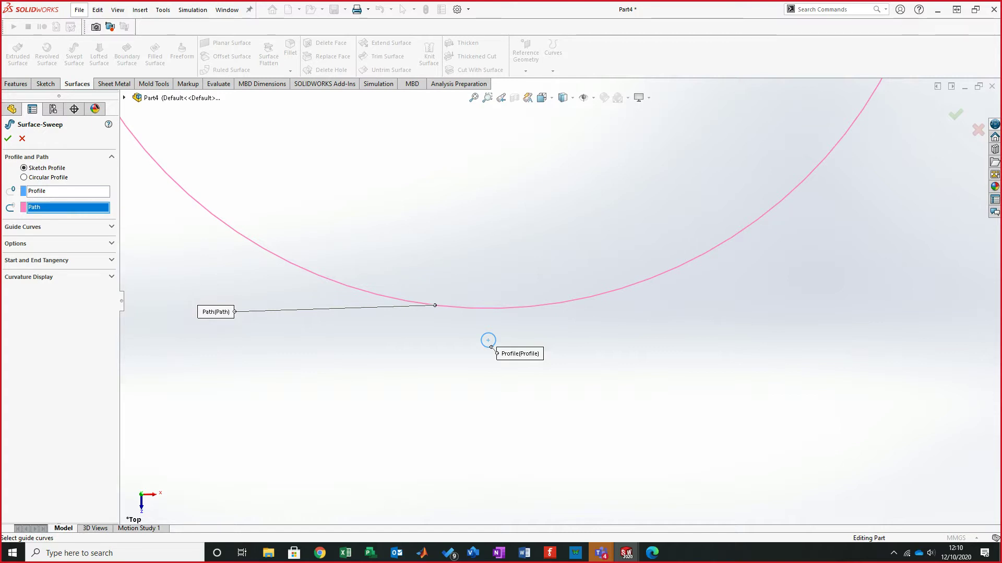
# Step: Set the sweep's profile twist to Specify Twist Value with 15 revolutions and create the surface
pyautogui.click(112, 244)
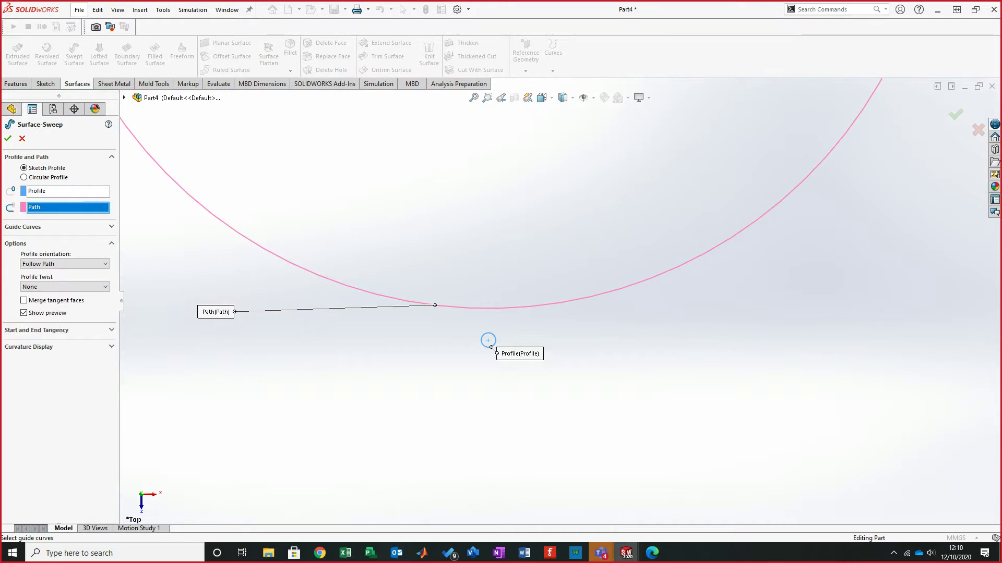
pyautogui.click(64, 287)
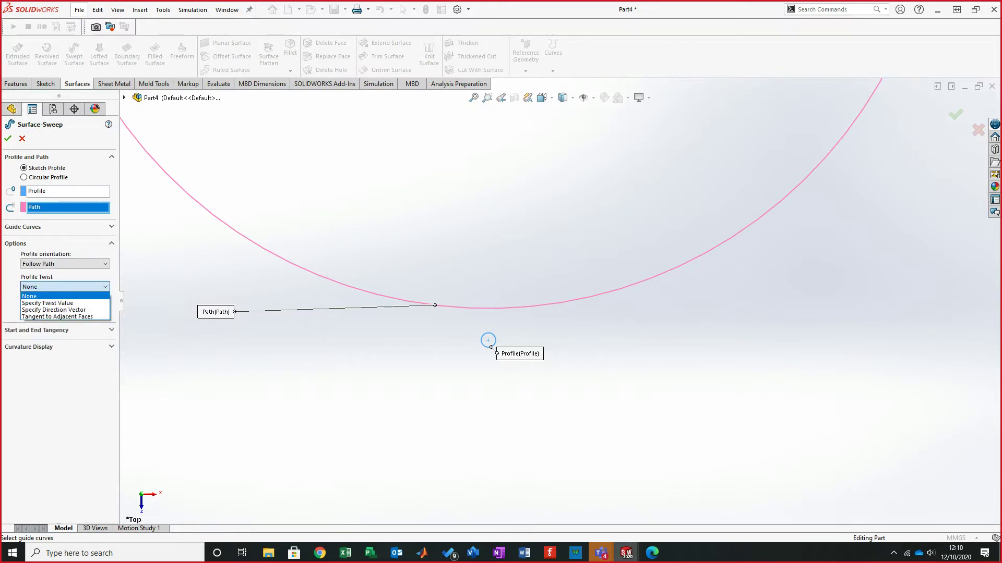
pyautogui.click(65, 264)
pyautogui.click(65, 264)
pyautogui.click(64, 264)
pyautogui.click(64, 287)
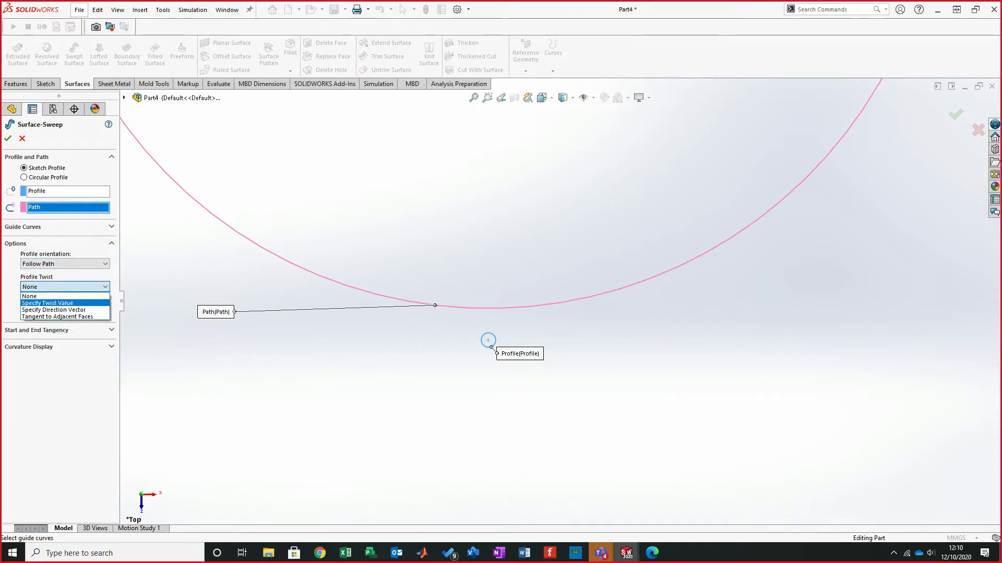
pyautogui.click(47, 303)
pyautogui.click(64, 292)
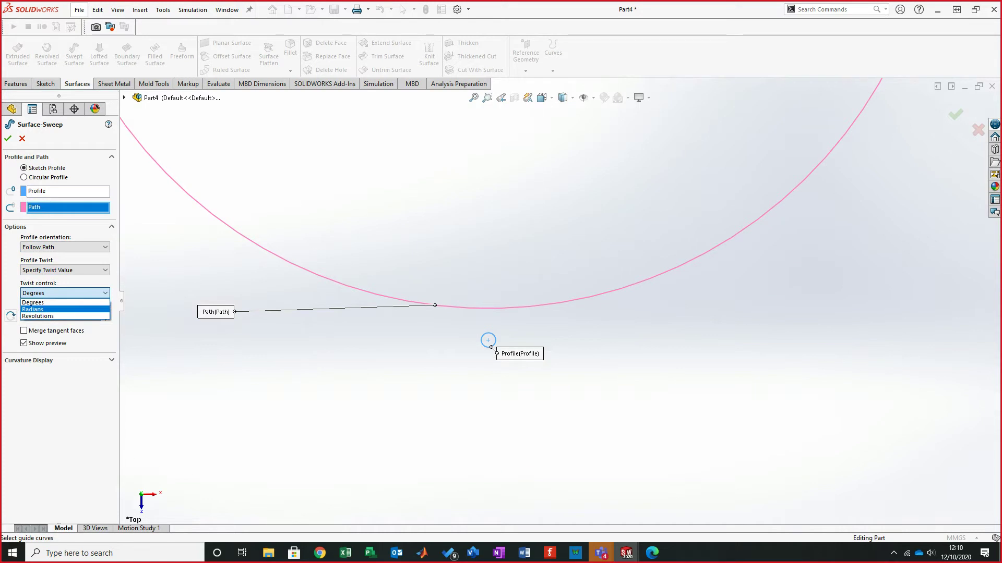
pyautogui.click(37, 316)
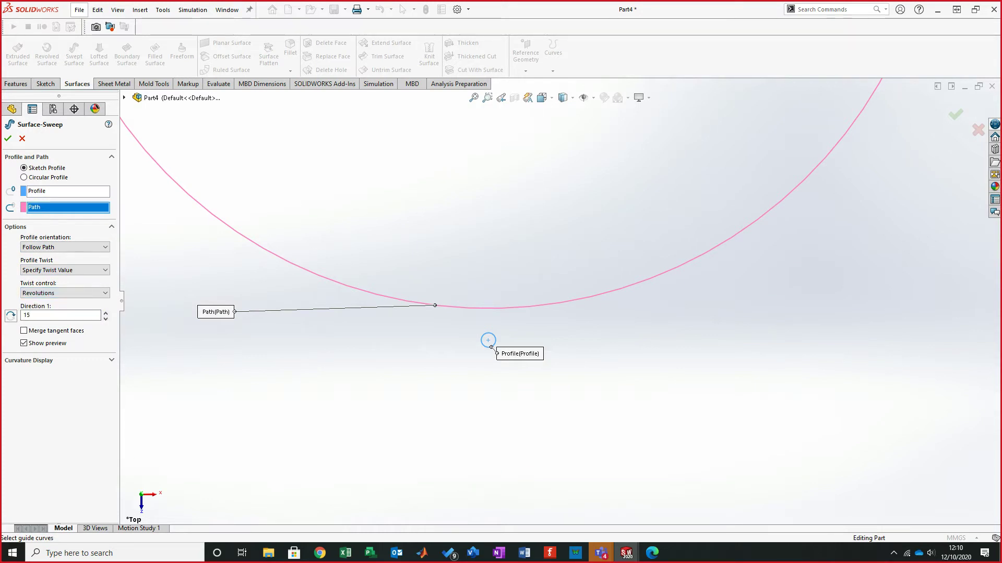
pyautogui.write('15')
pyautogui.press('Return')
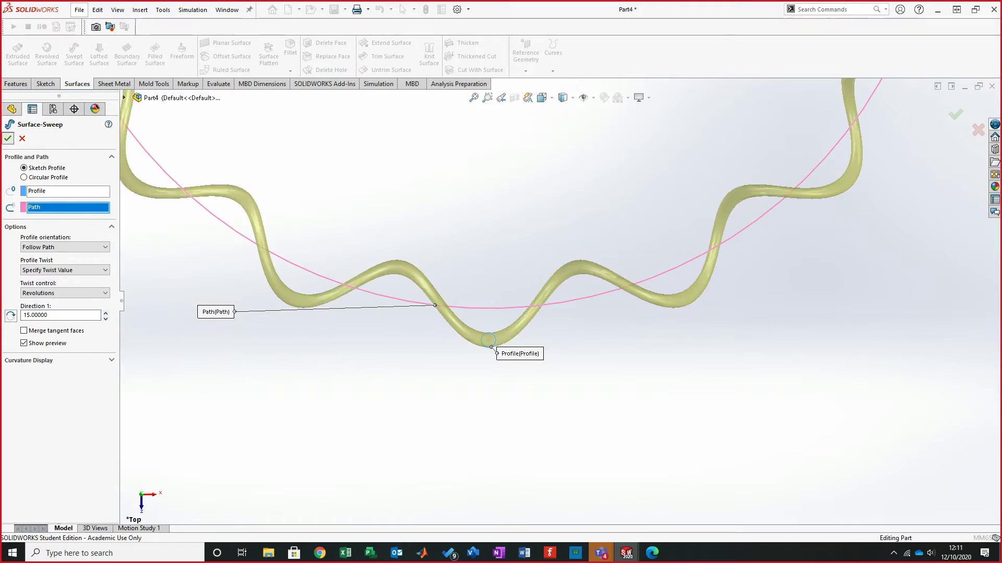
pyautogui.click(8, 138)
# Step: Examine the twisted ring-shaped coil from several angles and its entry among the surface bodies
pyautogui.moveTo(551, 305); pyautogui.dragTo(569, 309, button='middle')
pyautogui.scroll(7, 570, 310)
pyautogui.scroll(-1, 387, 226)
pyautogui.moveTo(377, 219)
pyautogui.mouseDown(button='middle')
pyautogui.moveTo(463, 326)
pyautogui.moveTo(532, 335)
pyautogui.mouseUp(button='middle')
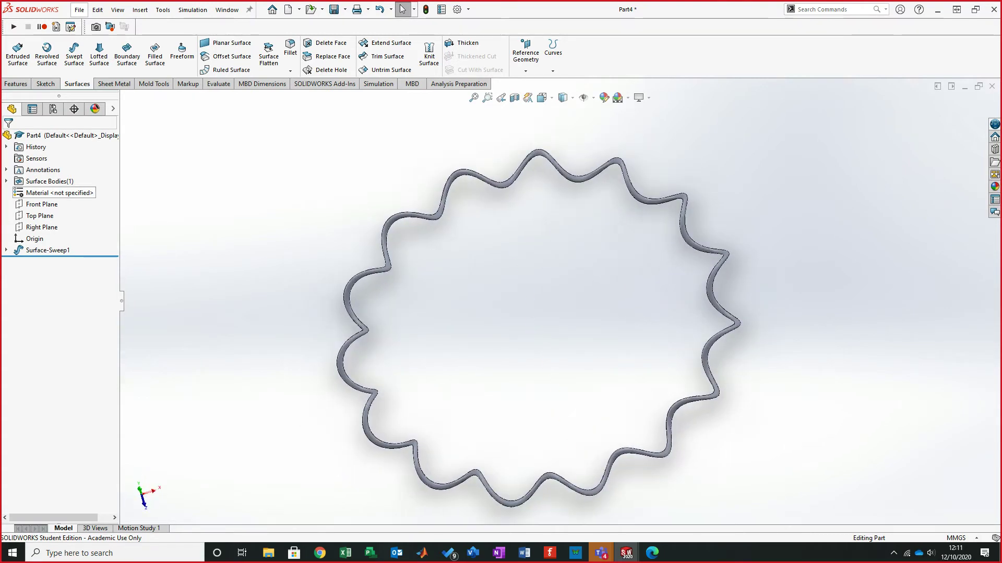
pyautogui.click(7, 181)
pyautogui.click(59, 192)
pyautogui.click(539, 330)
pyautogui.moveTo(539, 330); pyautogui.dragTo(564, 315, button='middle')
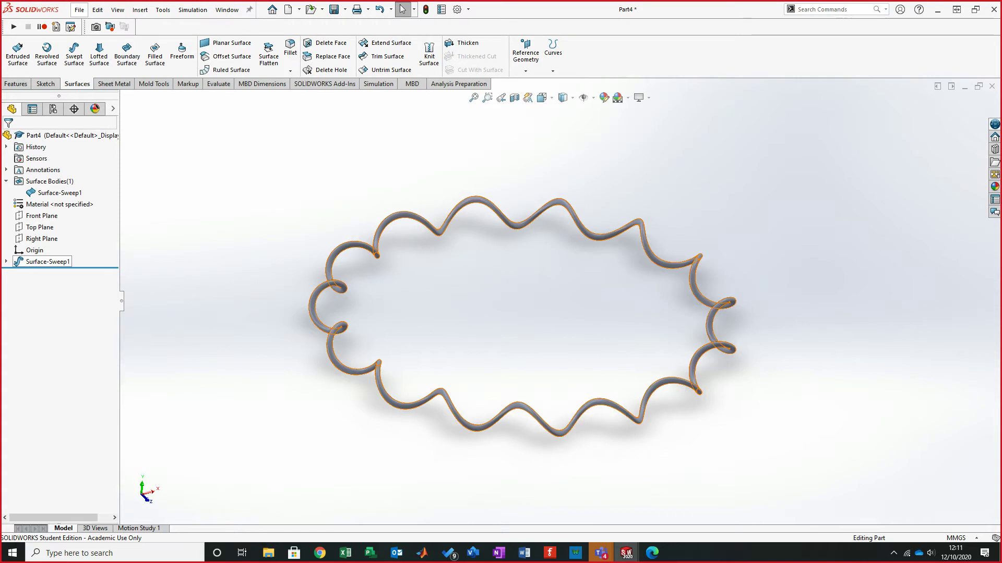
# Step: Delete the swept surface while keeping its Path and Profile sketches
pyautogui.rightClick(49, 261)
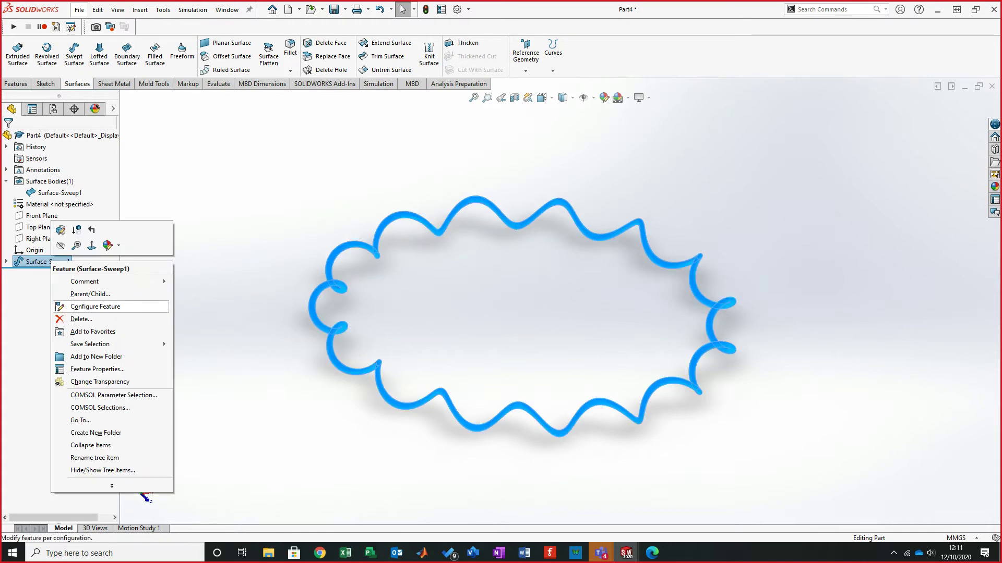
pyautogui.click(82, 319)
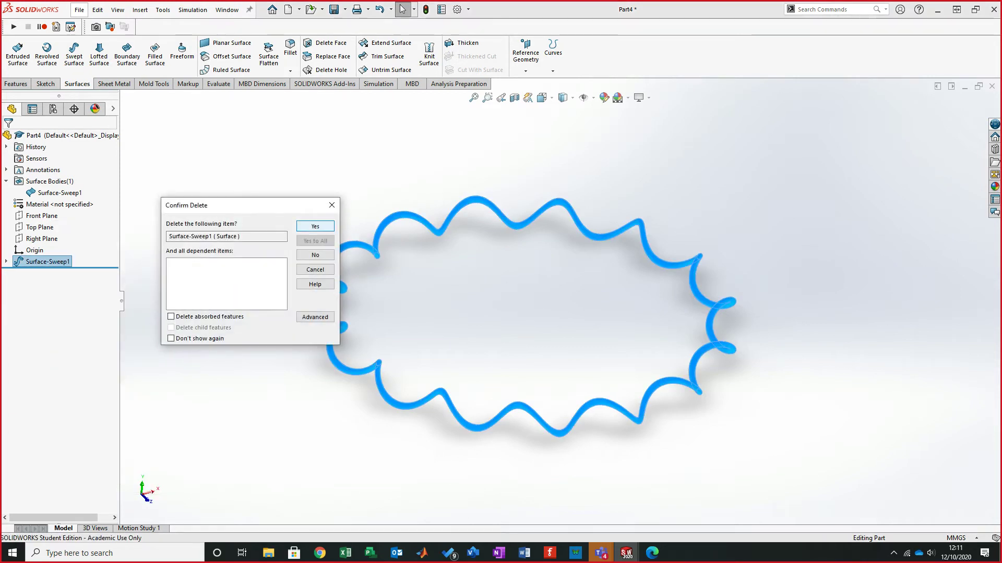
pyautogui.click(315, 225)
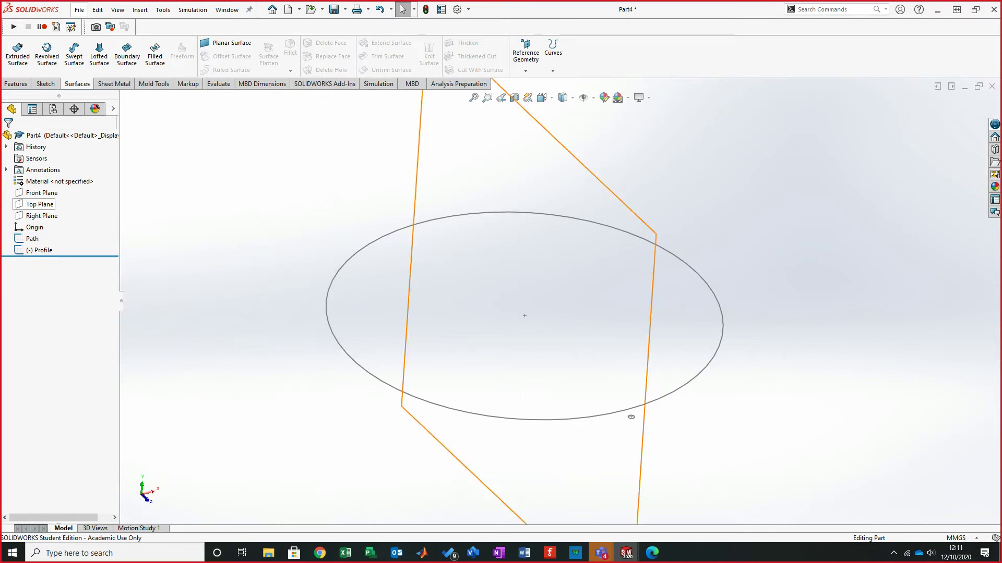
# Step: Edit the Path sketch and convert the 80 mm circle to construction geometry
pyautogui.rightClick(32, 237)
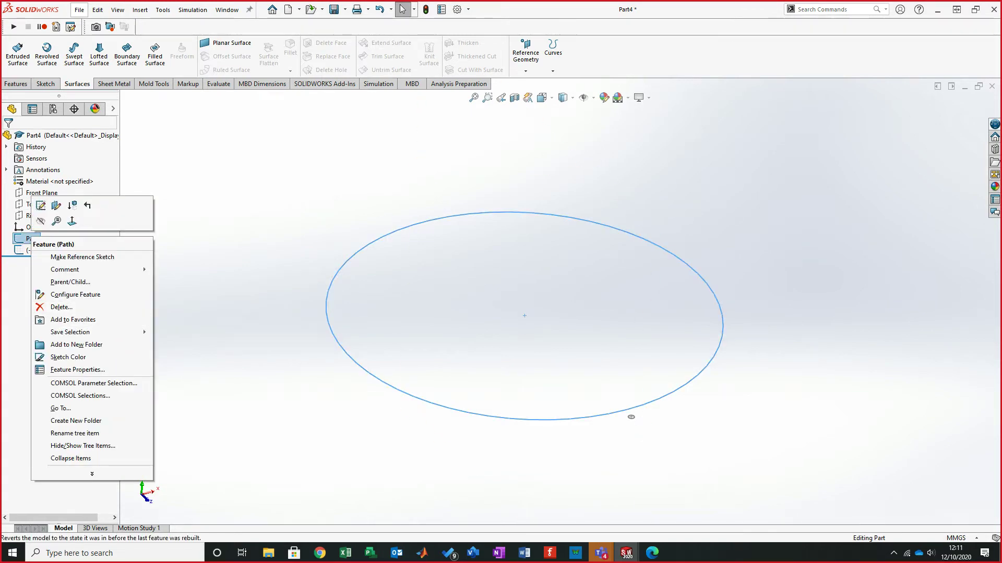
pyautogui.click(630, 417)
pyautogui.rightClick(31, 237)
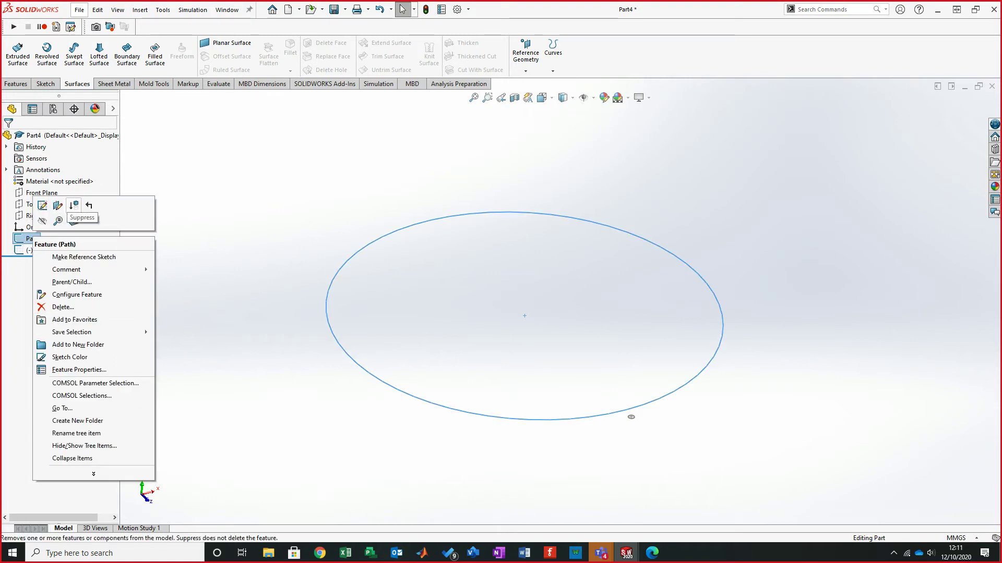
pyautogui.click(41, 206)
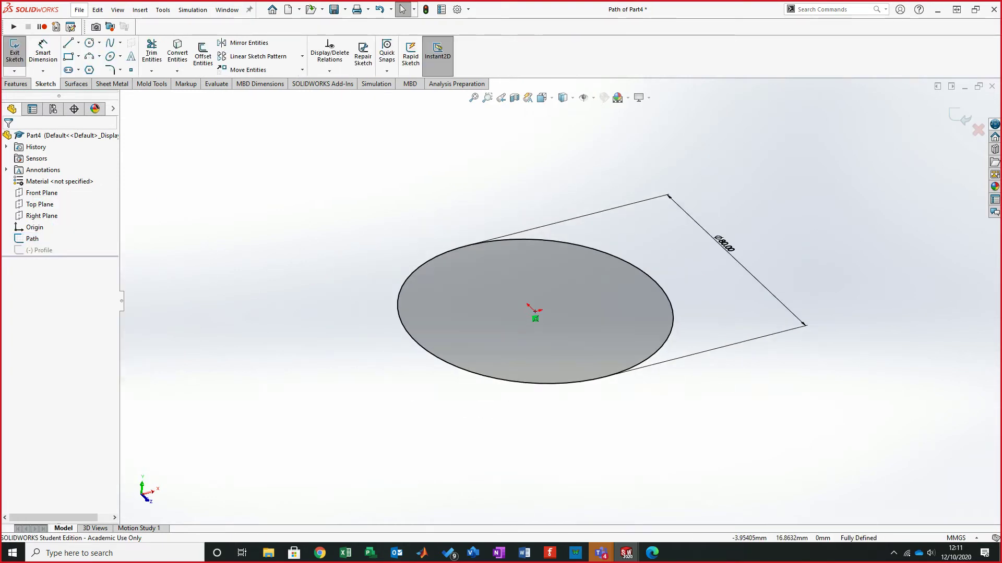
pyautogui.click(593, 249)
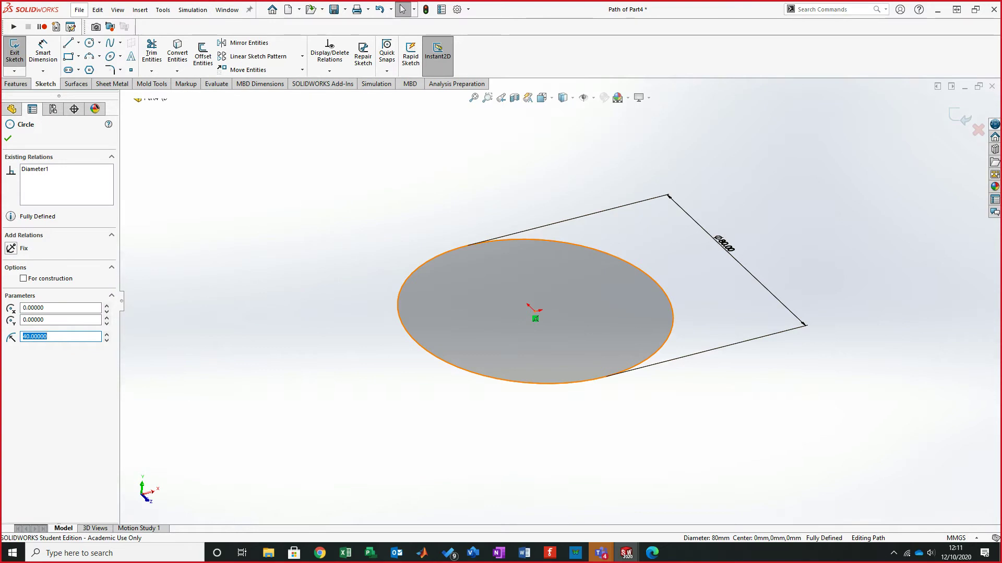
pyautogui.click(23, 279)
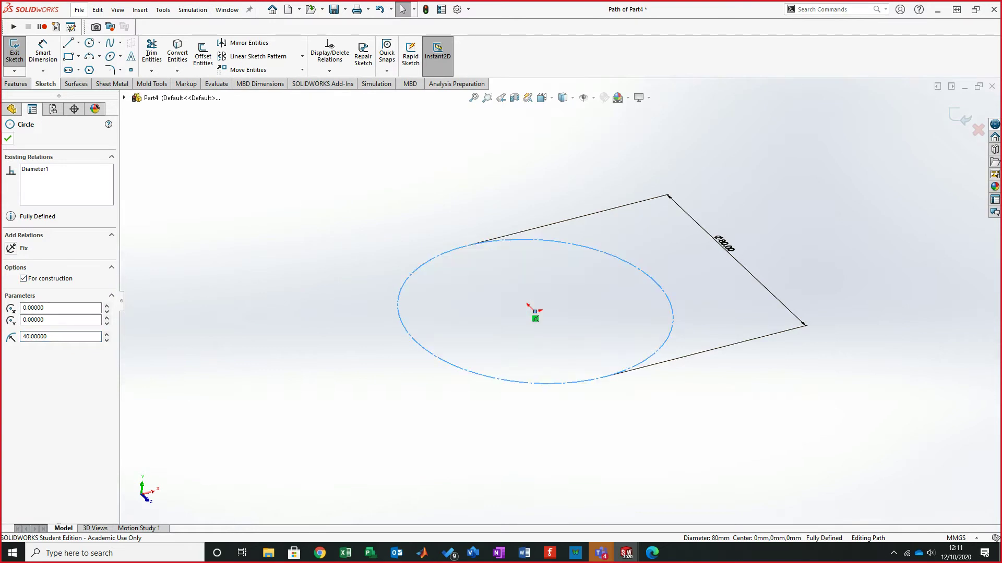
pyautogui.click(8, 138)
# Step: Draw a wavy five-point spline from the origin, extending more than 750 mm along positive X, and close the Path sketch
pyautogui.moveTo(462, 192); pyautogui.dragTo(447, 206, button='middle')
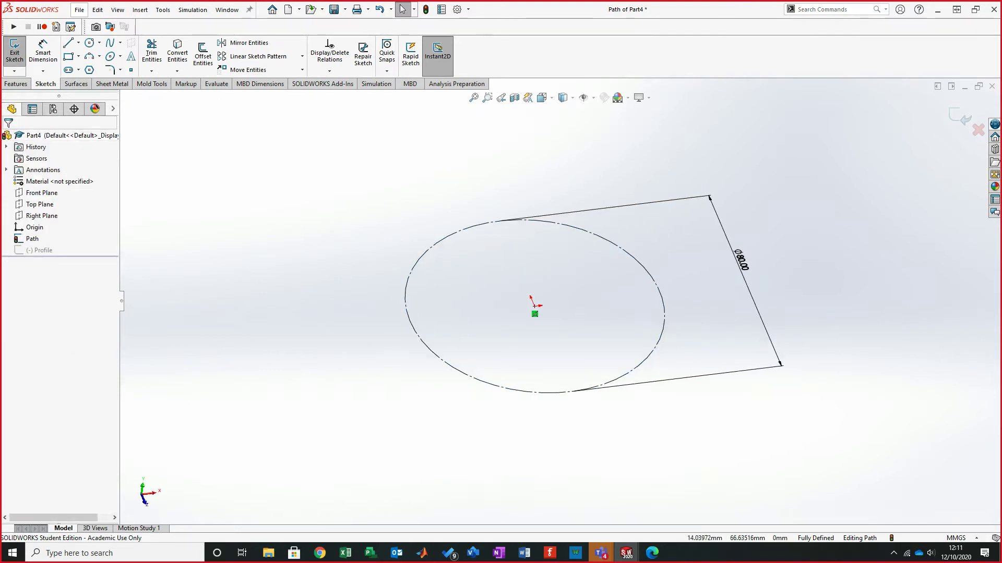
pyautogui.hotkey('ctrl', '8')
pyautogui.scroll(6, 587, 201)
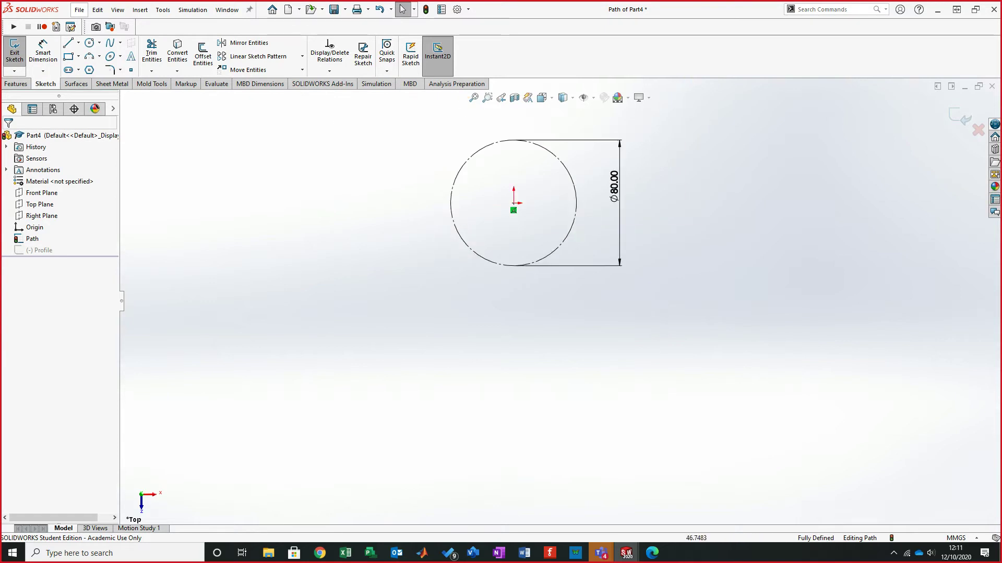
pyautogui.scroll(-2, 595, 175)
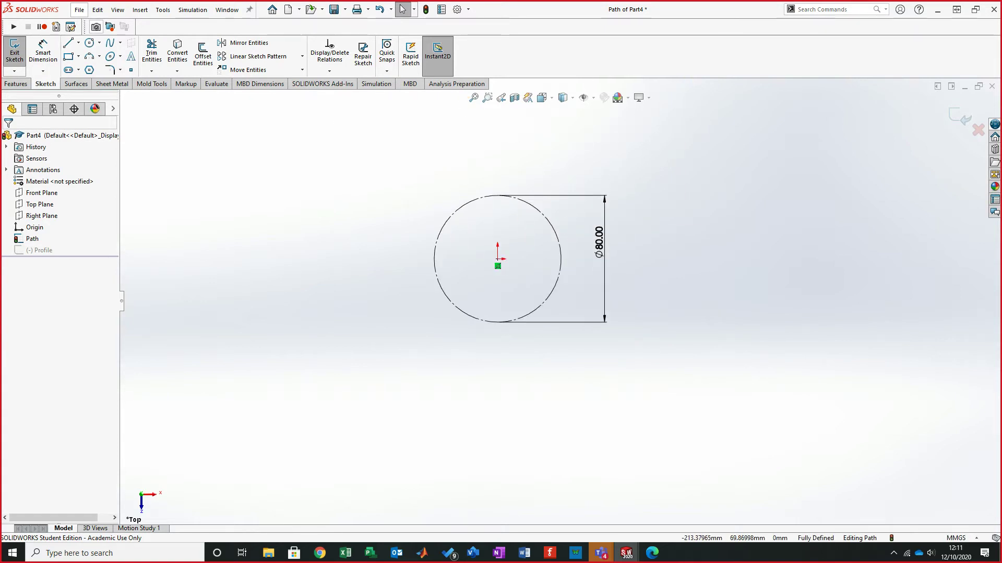
pyautogui.click(109, 43)
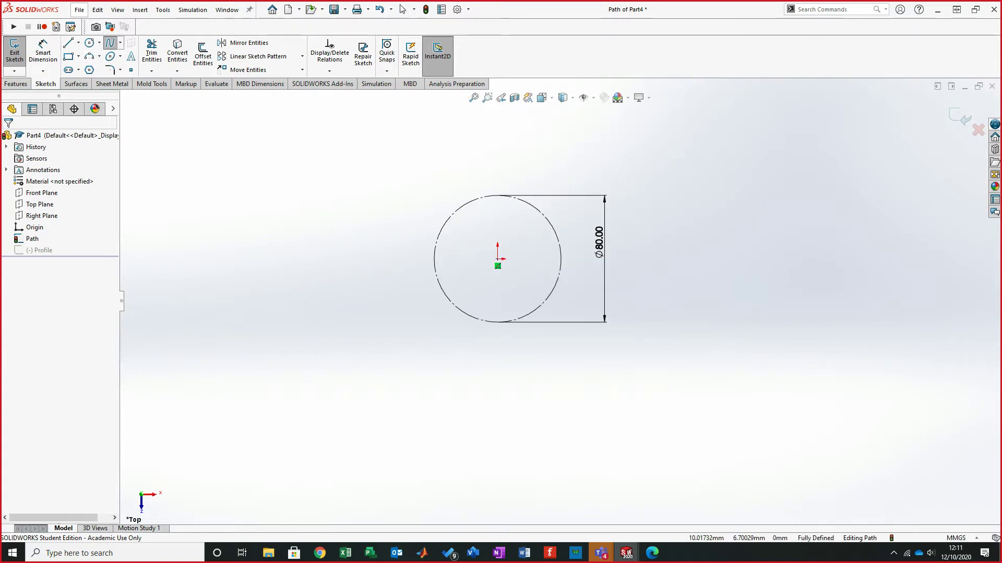
pyautogui.click(497, 259)
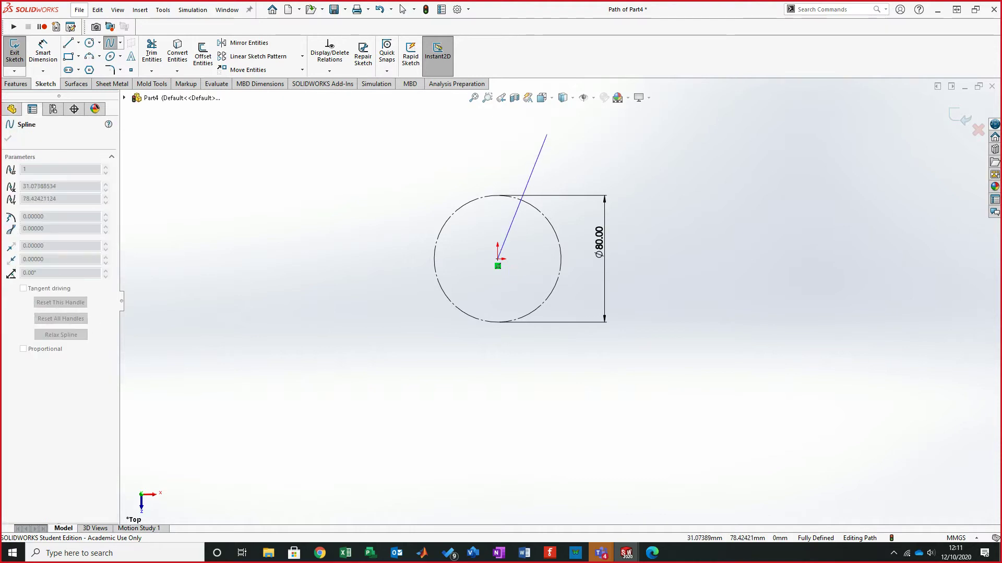
pyautogui.scroll(3, 563, 302)
pyautogui.click(573, 167)
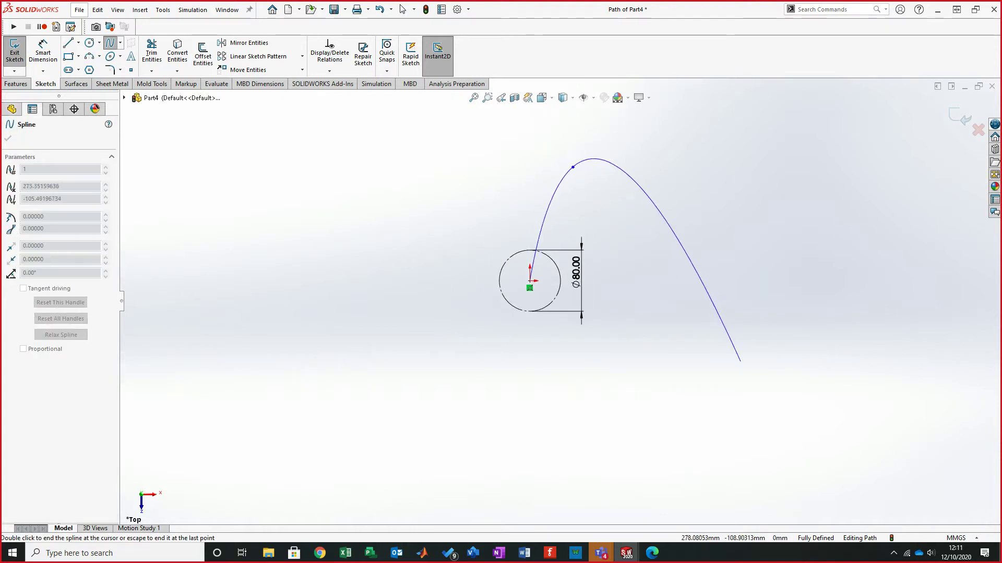
pyautogui.click(776, 472)
pyautogui.click(948, 256)
pyautogui.scroll(3, 948, 255)
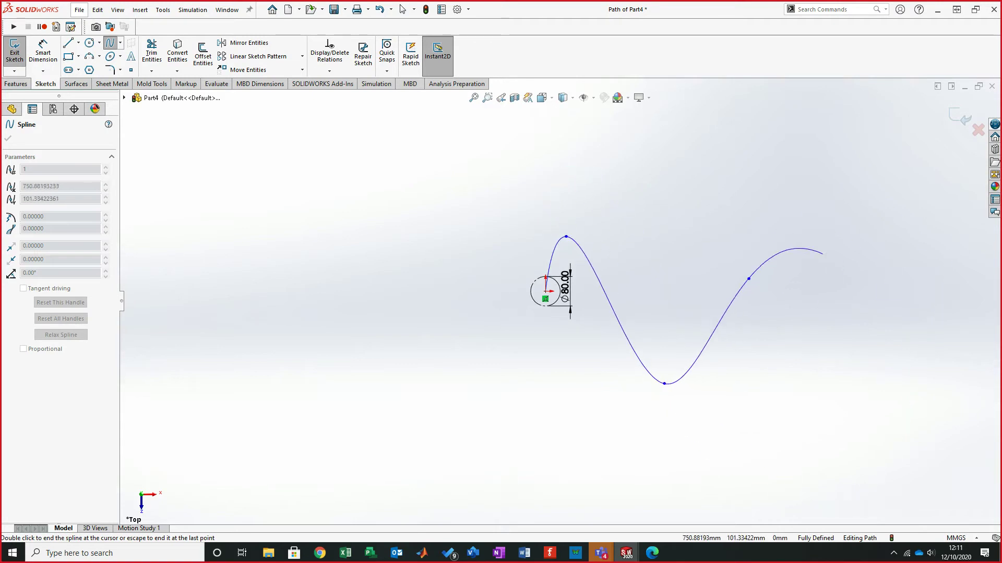
pyautogui.click(834, 246)
pyautogui.rightClick(846, 268)
pyautogui.click(855, 275)
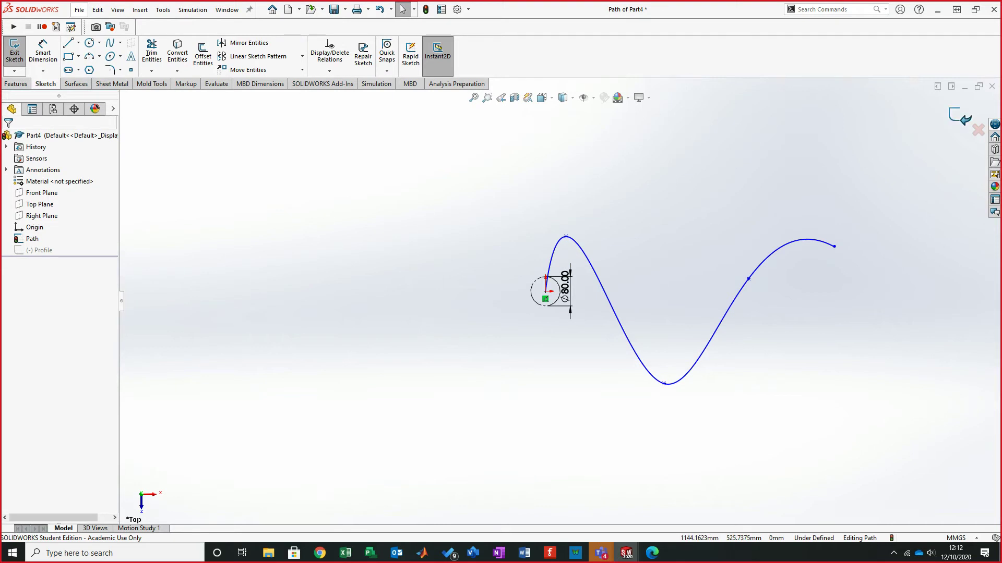
pyautogui.click(960, 115)
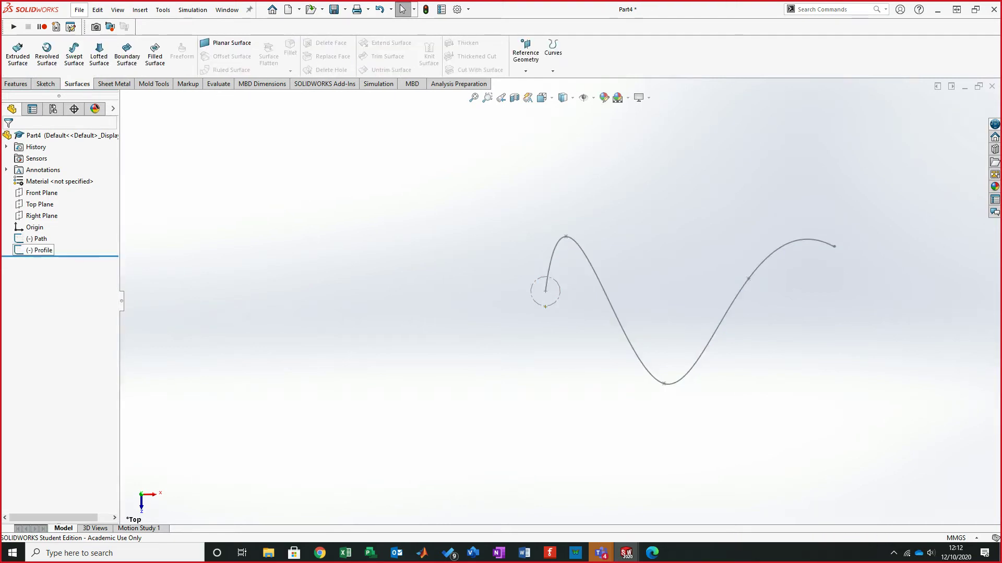
# Step: Edit the Profile sketch, move the small circle inside the construction circle to just beside the origin, and close the sketch
pyautogui.rightClick(41, 249)
pyautogui.click(48, 218)
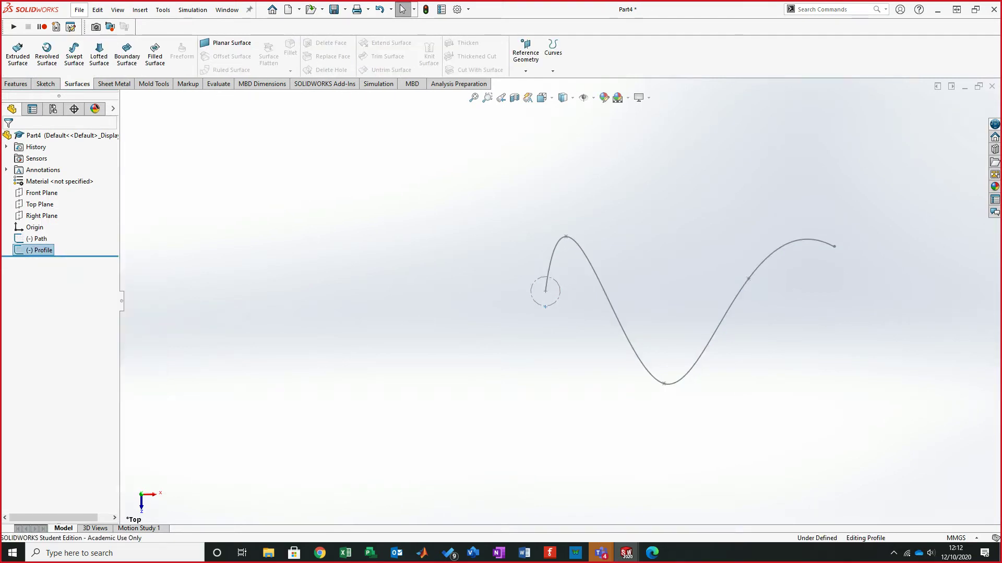
pyautogui.scroll(-10, 550, 297)
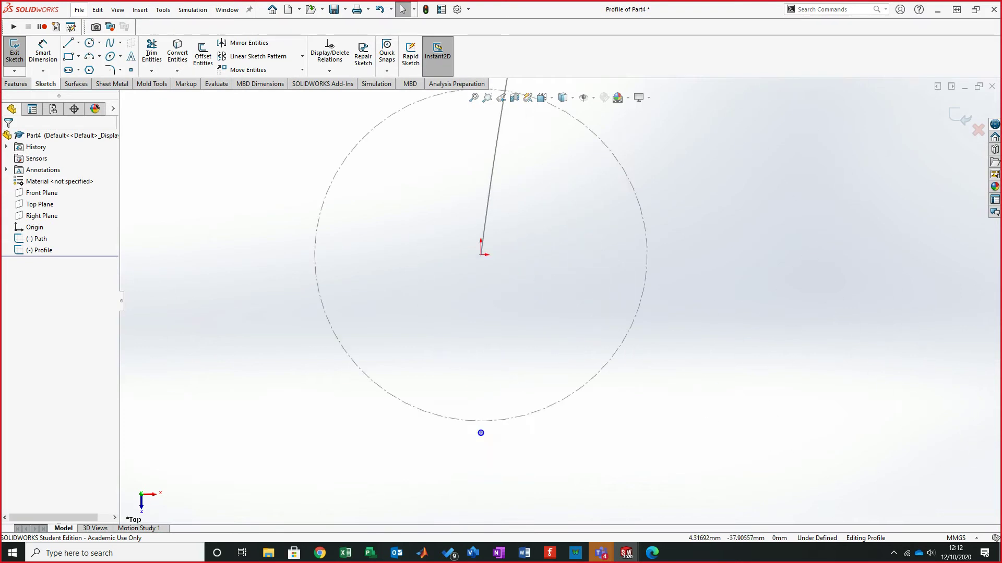
pyautogui.scroll(-2, 485, 426)
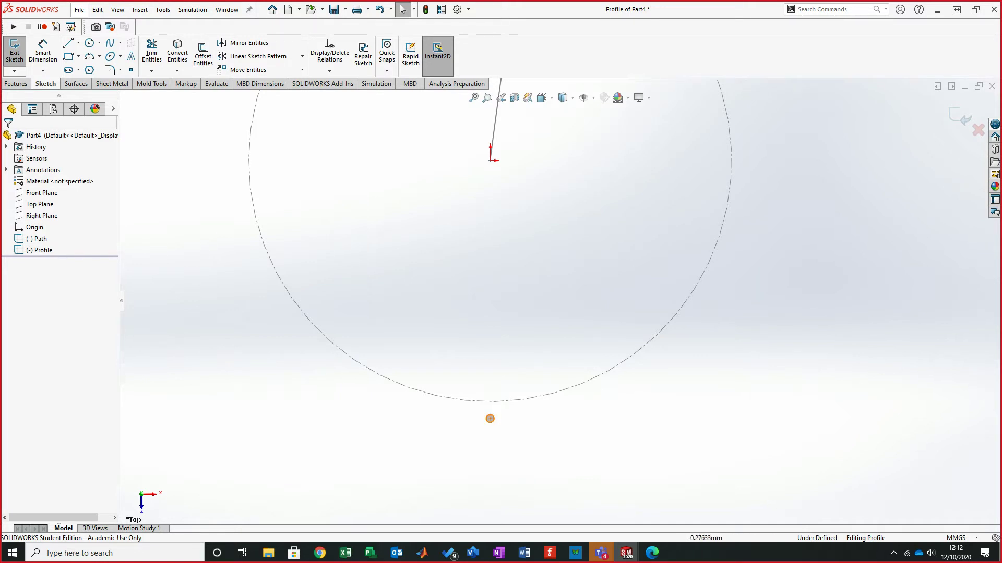
pyautogui.click(490, 418)
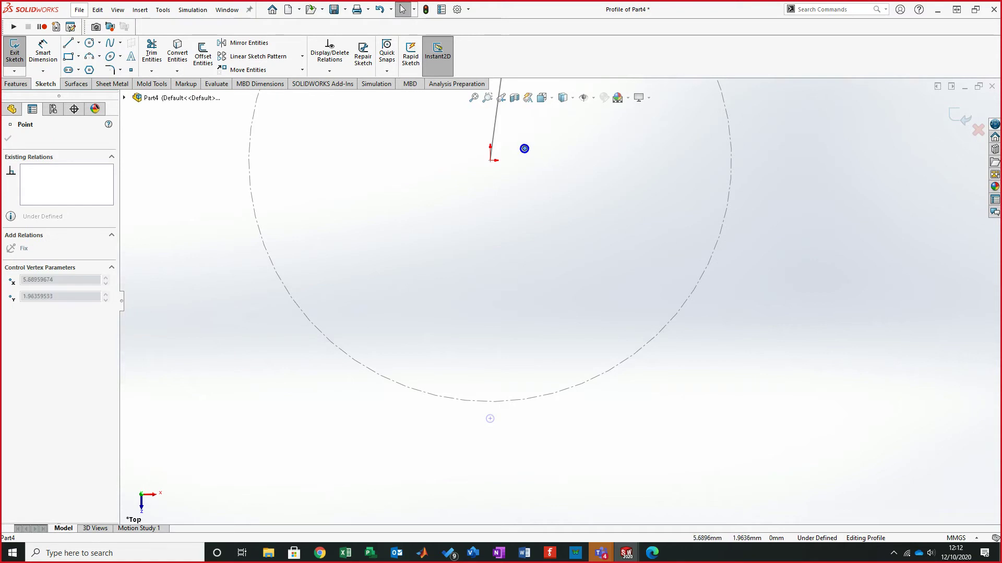
pyautogui.moveTo(531, 147); pyautogui.dragTo(543, 148)
pyautogui.press('Escape')
pyautogui.press('f')
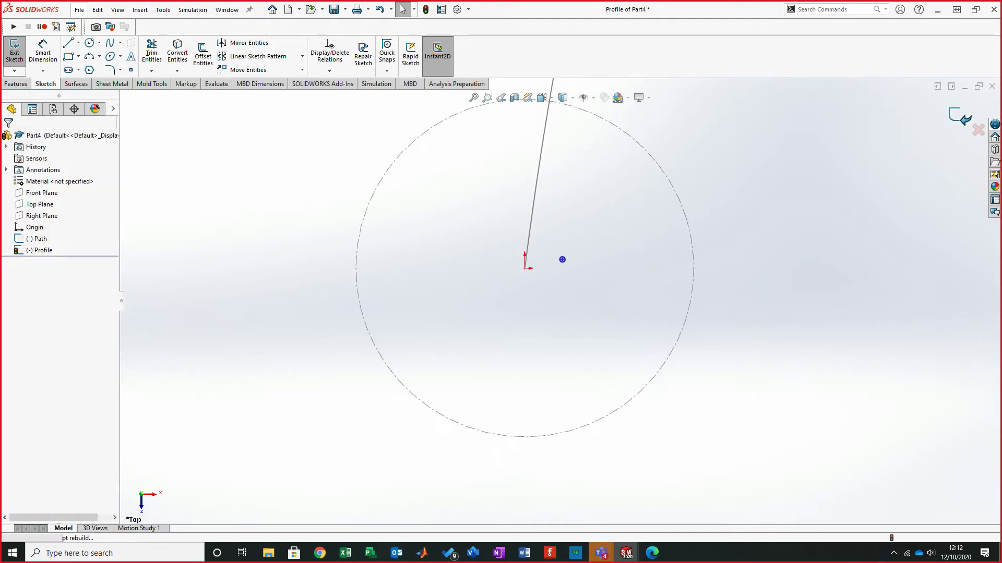
pyautogui.click(15, 51)
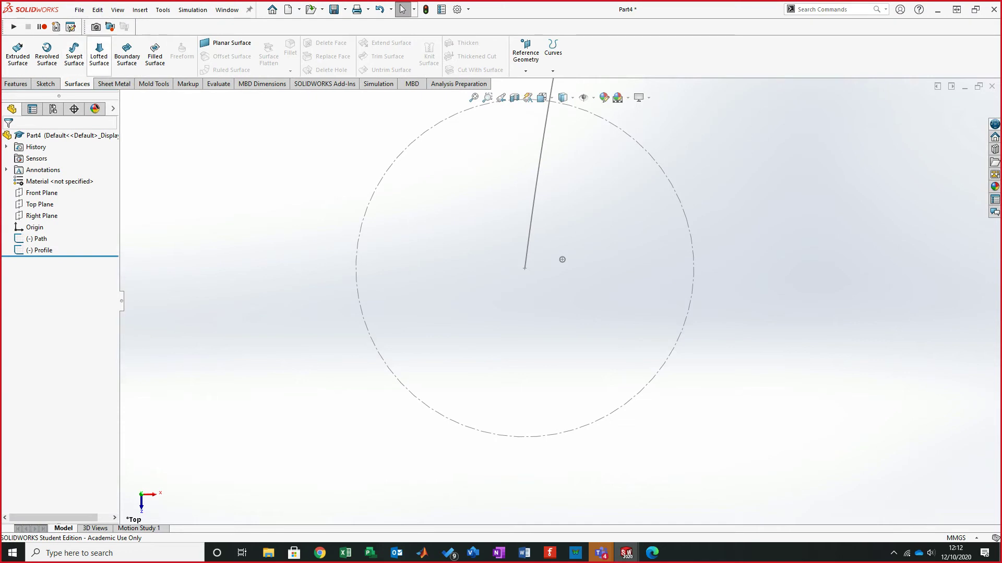
# Step: Start a swept surface with the small Profile circle as profile and the wavy Path sketch as path
pyautogui.click(73, 52)
pyautogui.scroll(-3, 547, 231)
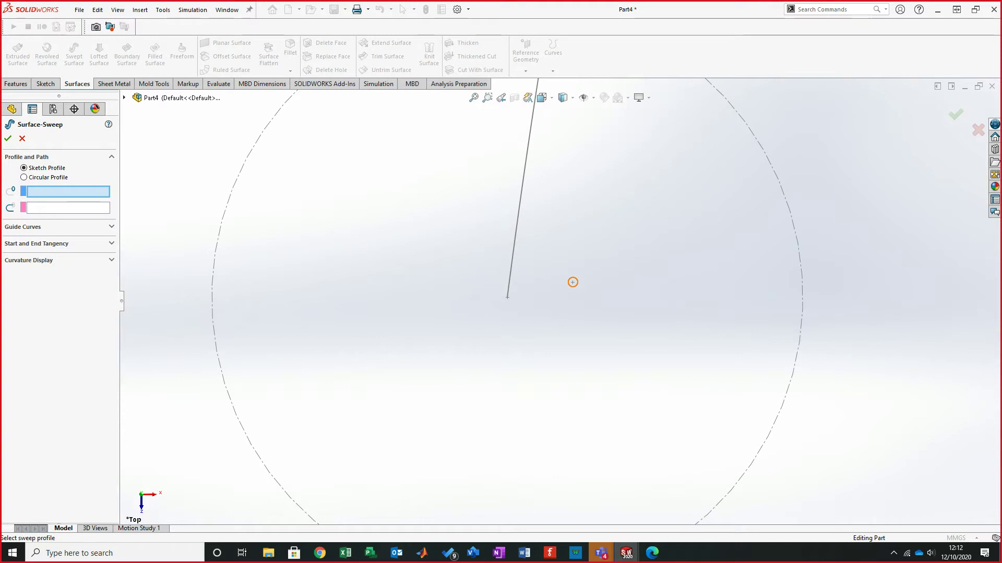
pyautogui.click(574, 281)
pyautogui.click(509, 284)
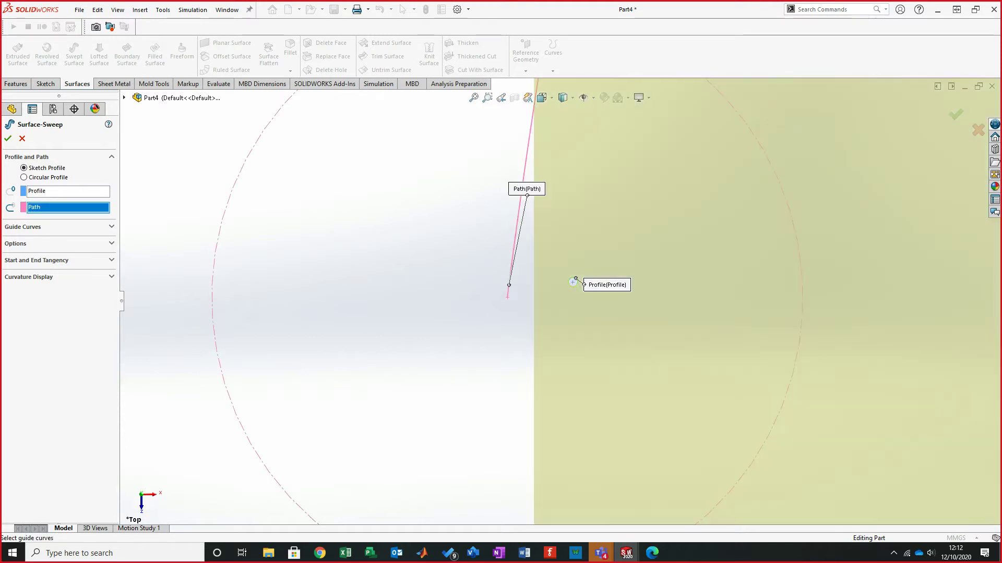
pyautogui.scroll(6, 576, 280)
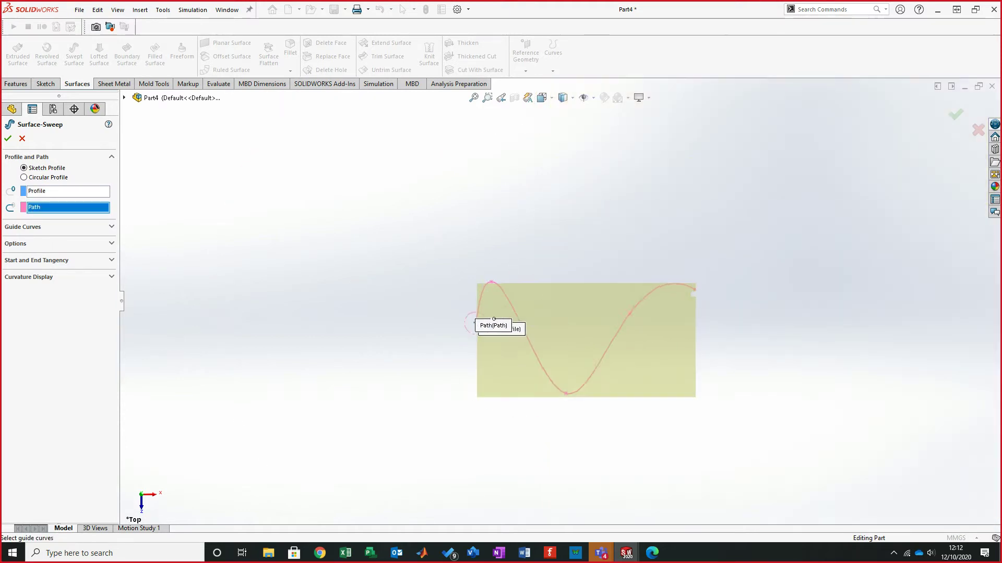
pyautogui.scroll(-4, 470, 320)
pyautogui.moveTo(792, 375); pyautogui.dragTo(766, 386, button='middle')
# Step: Set the sweep's profile twist to Specify Twist Value, controlled by revolutions, with 25 revolutions, and create the surface
pyautogui.click(111, 243)
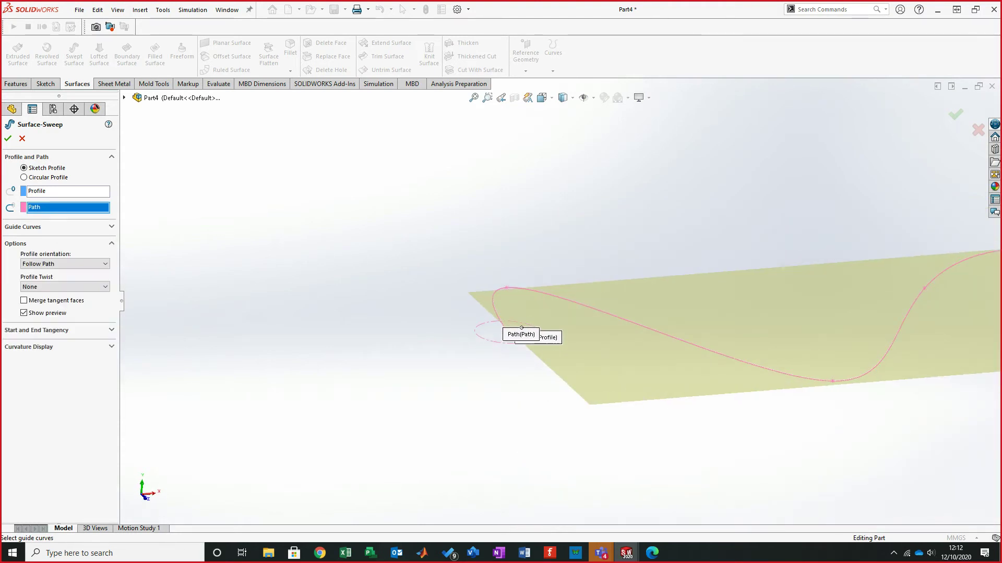
pyautogui.click(105, 264)
pyautogui.click(105, 264)
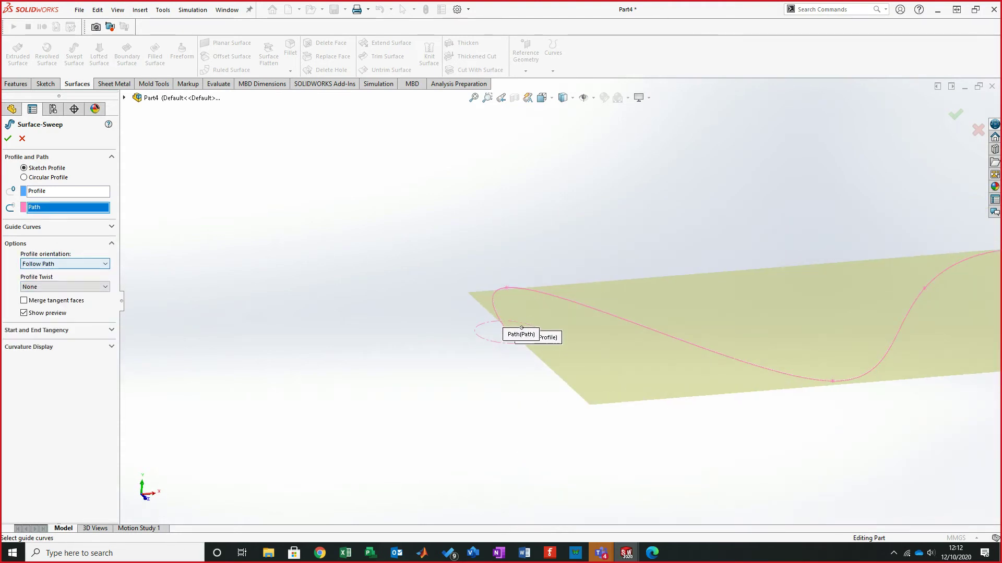
pyautogui.click(105, 287)
pyautogui.click(48, 303)
pyautogui.click(105, 293)
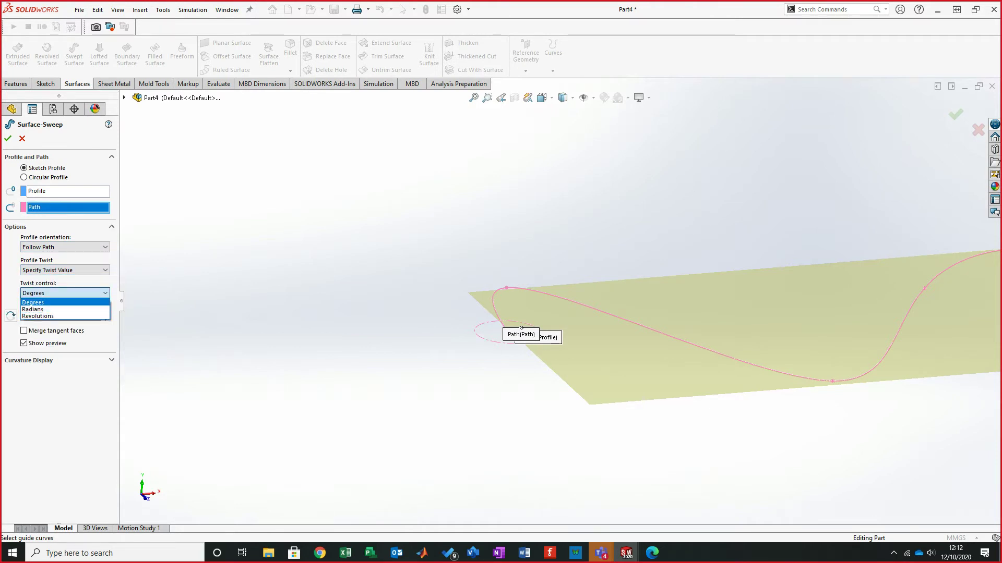
pyautogui.click(38, 316)
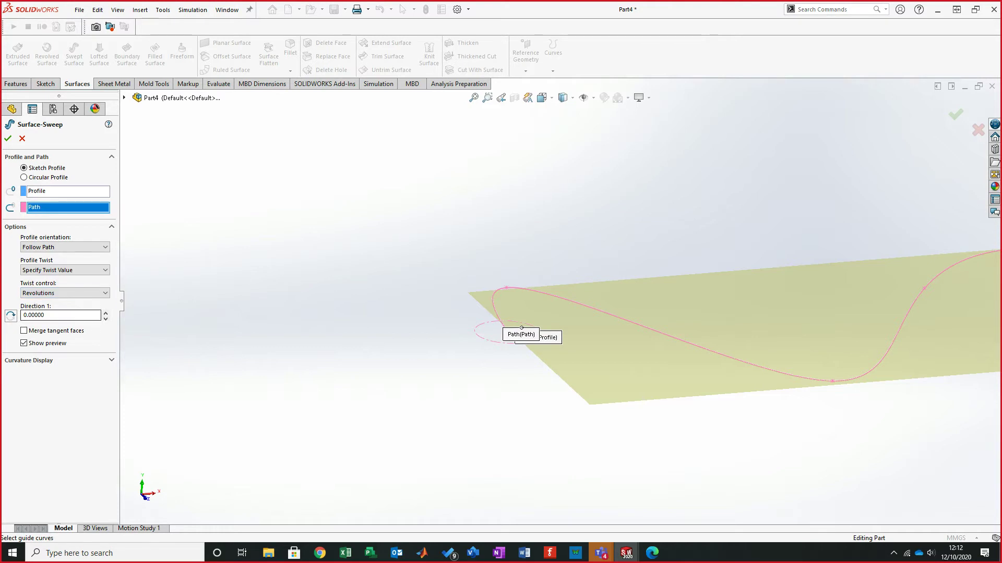
pyautogui.doubleClick(45, 316)
pyautogui.write('25')
pyautogui.press('Return')
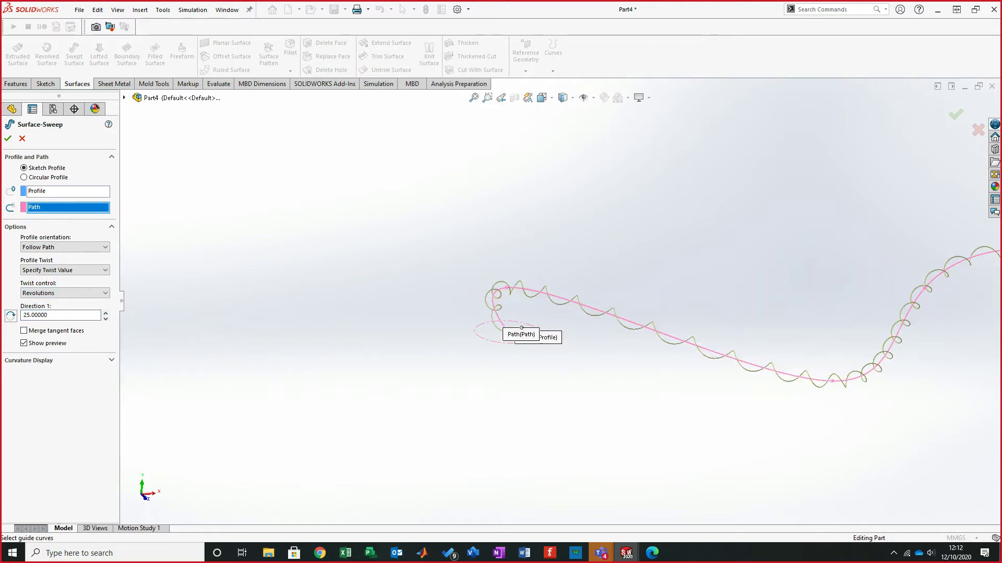
pyautogui.click(8, 138)
# Step: Examine the wavy coil surface from several angles, including a close-up of its loops
pyautogui.moveTo(796, 316); pyautogui.dragTo(762, 319, button='middle')
pyautogui.keyDown('ctrl'); pyautogui.moveTo(508, 302); pyautogui.dragTo(337, 306, button='middle'); pyautogui.keyUp('ctrl')
pyautogui.keyDown('ctrl'); pyautogui.moveTo(532, 341); pyautogui.dragTo(555, 307, button='middle'); pyautogui.keyUp('ctrl')
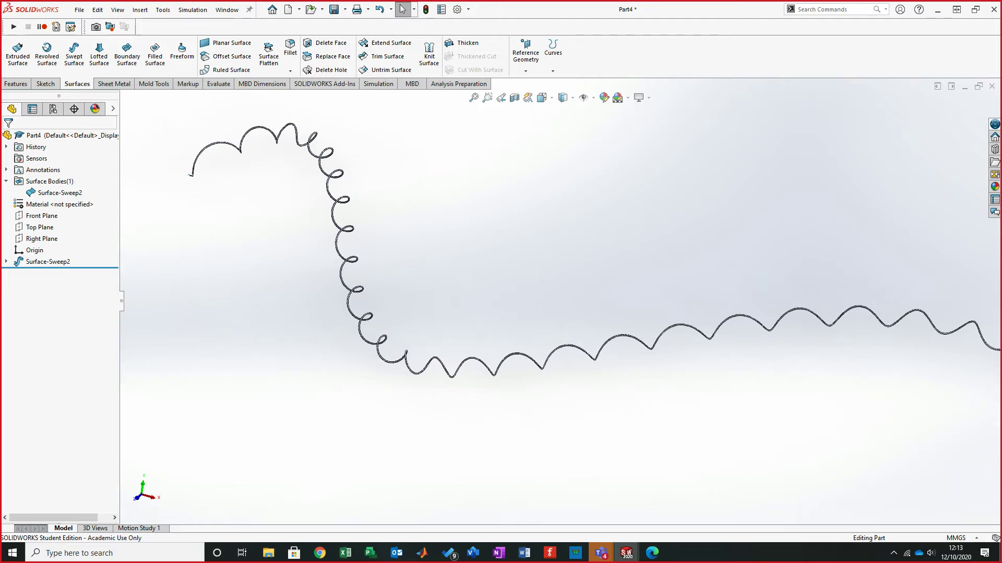
pyautogui.moveTo(541, 302)
pyautogui.mouseDown(button='middle')
pyautogui.moveTo(511, 311)
pyautogui.moveTo(506, 164)
pyautogui.moveTo(600, 87)
pyautogui.moveTo(875, 83)
pyautogui.moveTo(783, 99)
pyautogui.mouseUp(button='middle')
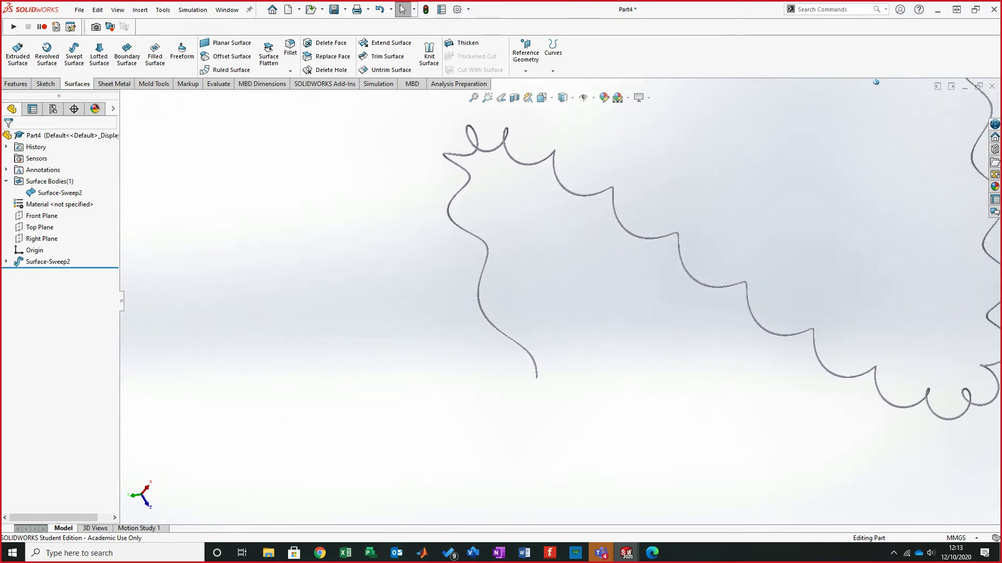
pyautogui.scroll(4, 563, 301)
pyautogui.moveTo(563, 301)
pyautogui.mouseDown(button='middle')
pyautogui.moveTo(521, 255)
pyautogui.moveTo(342, 198)
pyautogui.moveTo(290, 295)
pyautogui.moveTo(261, 426)
pyautogui.moveTo(150, 423)
pyautogui.moveTo(340, 389)
pyautogui.moveTo(561, 297)
pyautogui.mouseUp(button='middle')
pyautogui.scroll(-5, 522, 255)
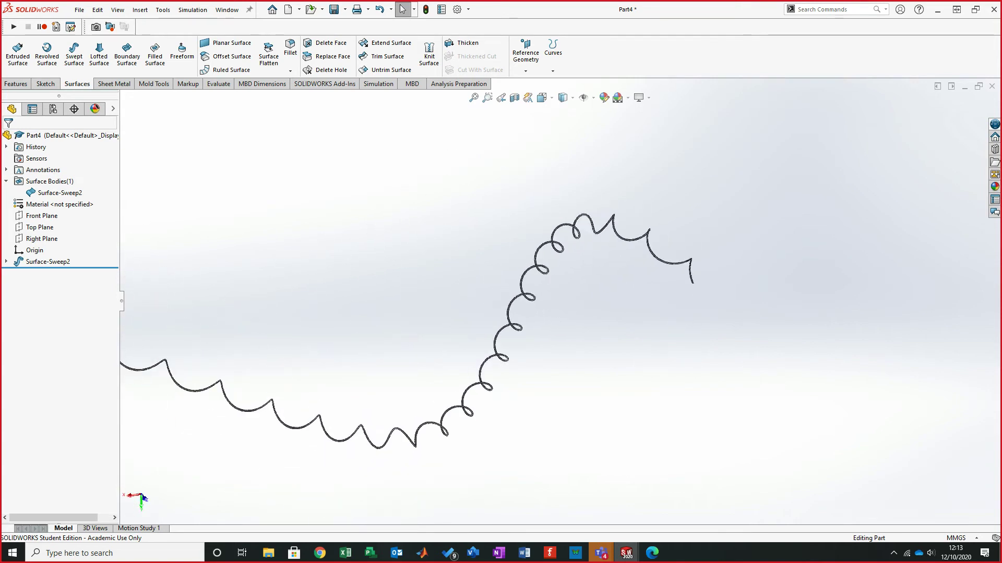
pyautogui.scroll(-6, 561, 298)
pyautogui.scroll(-6, 491, 395)
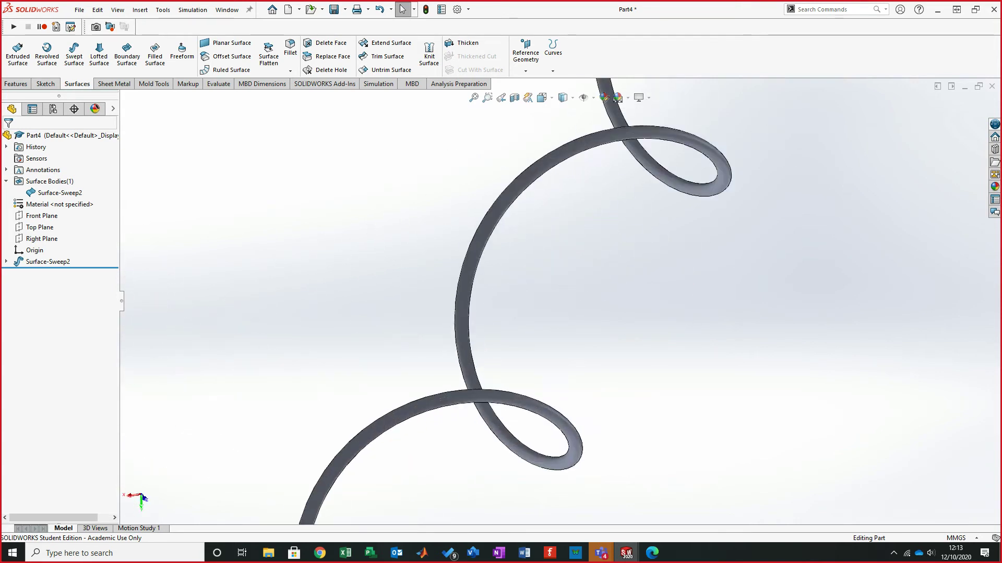
pyautogui.click(491, 396)
pyautogui.scroll(6, 491, 396)
pyautogui.scroll(10, 433, 298)
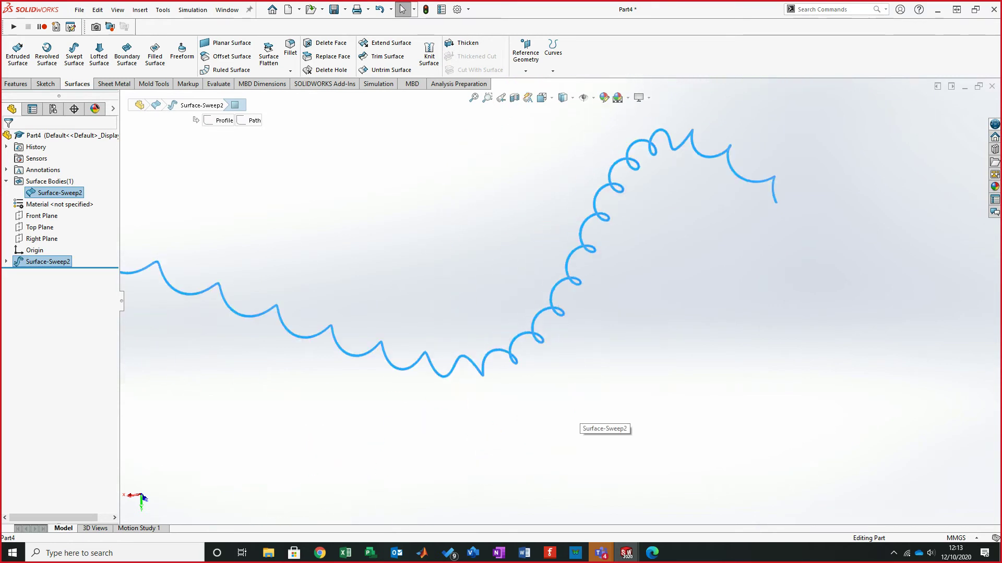
pyautogui.moveTo(433, 298)
pyautogui.mouseDown(button='middle')
pyautogui.moveTo(431, 335)
pyautogui.moveTo(563, 301)
pyautogui.moveTo(584, 306)
pyautogui.mouseUp(button='middle')
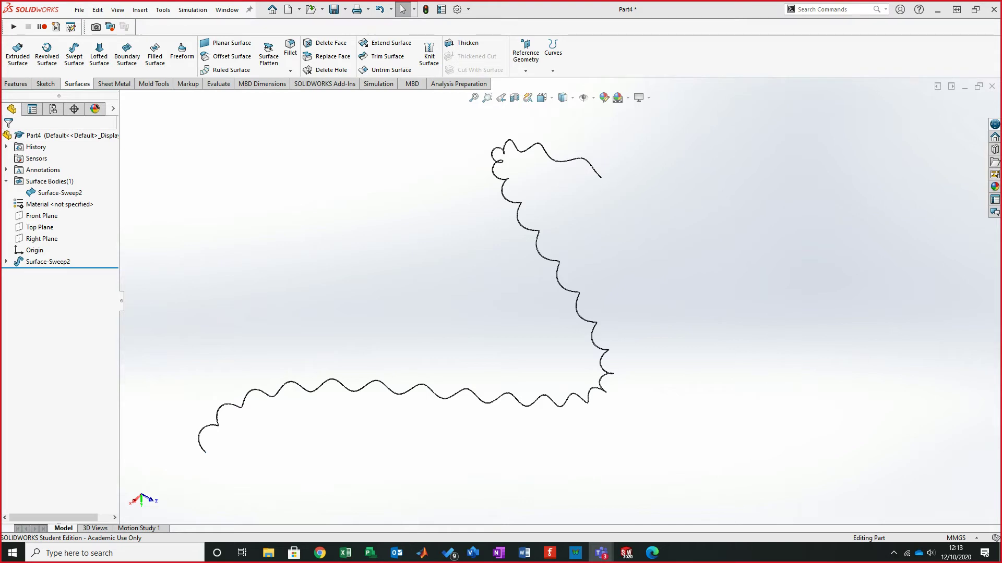
pyautogui.moveTo(562, 302)
pyautogui.mouseDown(button='middle')
pyautogui.moveTo(596, 302)
pyautogui.moveTo(487, 337)
pyautogui.moveTo(536, 410)
pyautogui.moveTo(530, 369)
pyautogui.moveTo(567, 299)
pyautogui.mouseUp(button='middle')
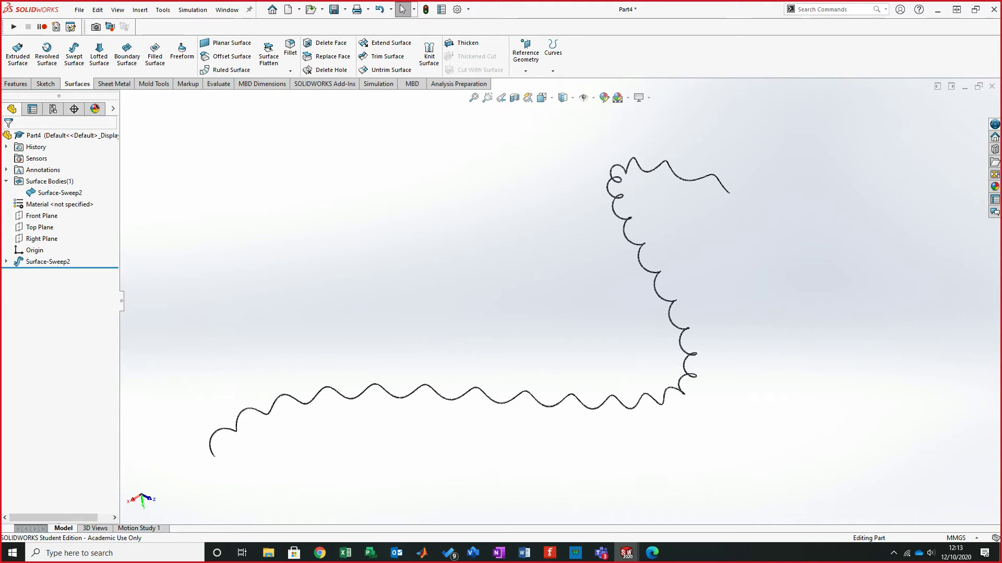
# Step: Switch to Microsoft Edge, review the surface sweep and hide instructions in the Working Surface helix profile PDF, and return to SOLIDWORKS
pyautogui.click(652, 553)
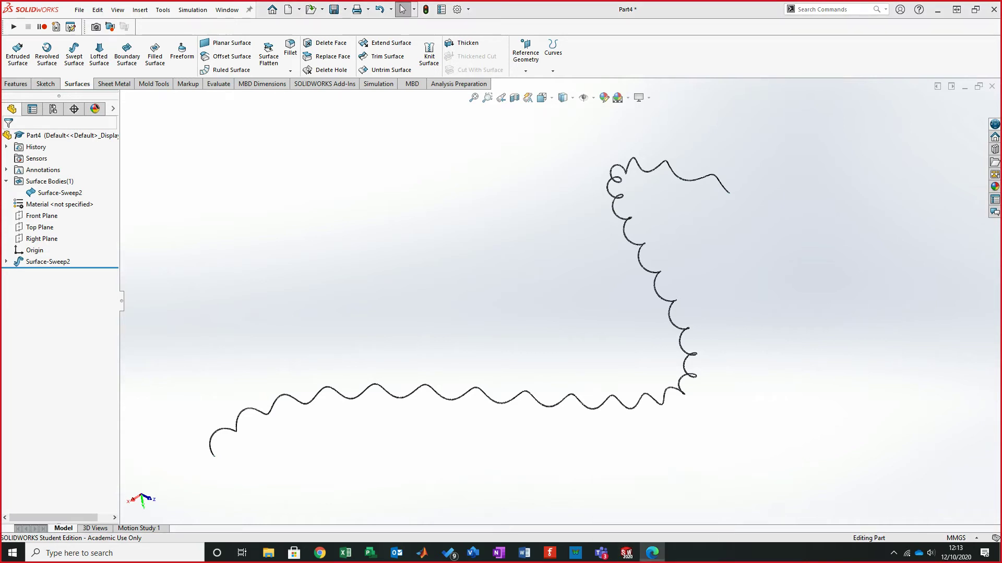
pyautogui.moveTo(0, 107); pyautogui.dragTo(600, 1)
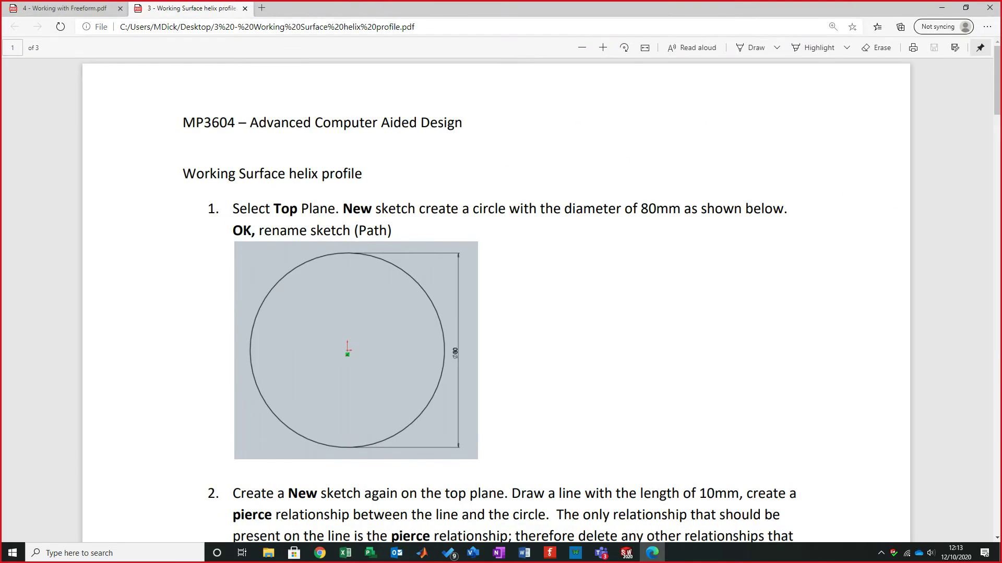
pyautogui.moveTo(997, 79)
pyautogui.mouseDown()
pyautogui.moveTo(997, 497)
pyautogui.moveTo(997, 287)
pyautogui.mouseUp()
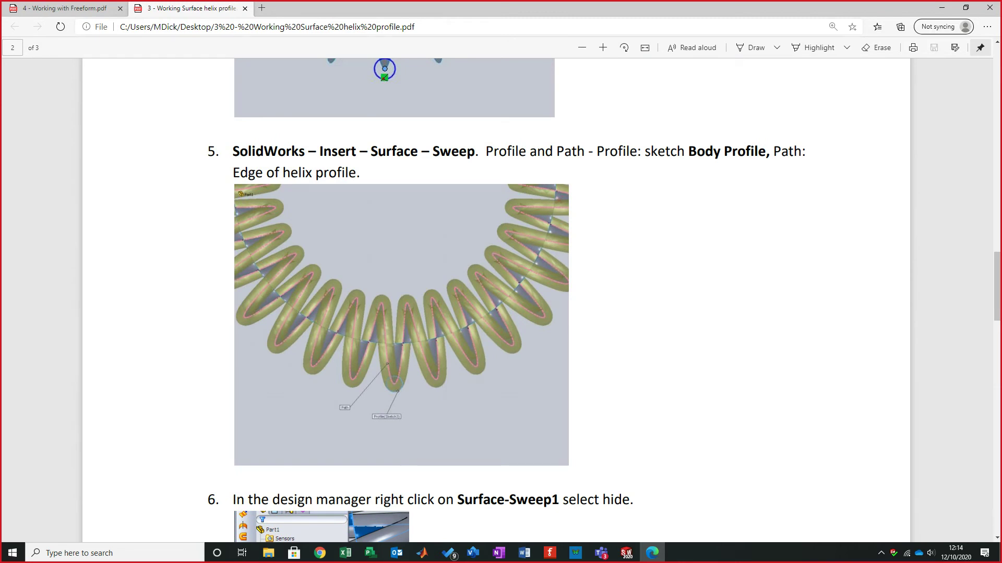
pyautogui.scroll(-8, 496, 300)
pyautogui.scroll(5, 496, 300)
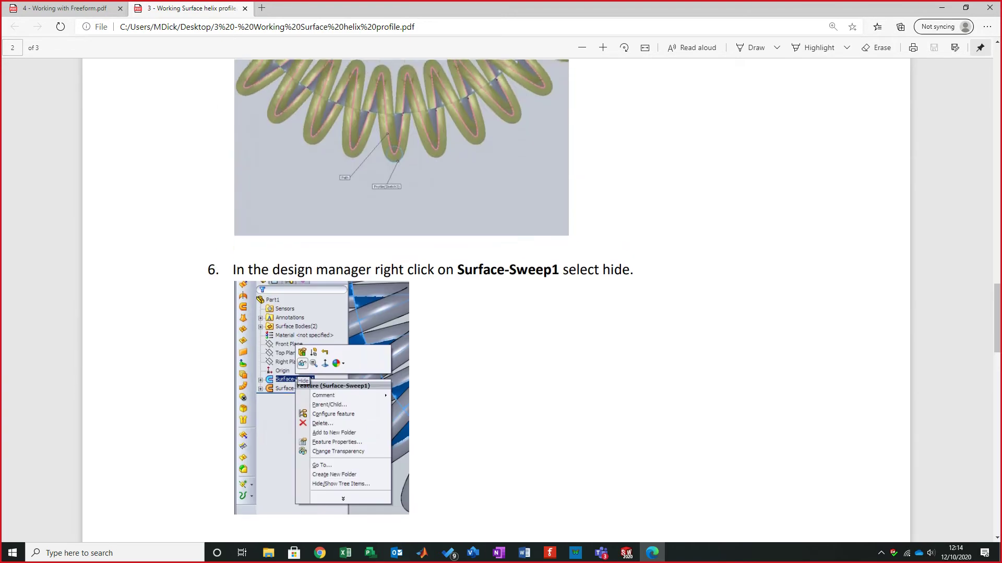
pyautogui.click(941, 7)
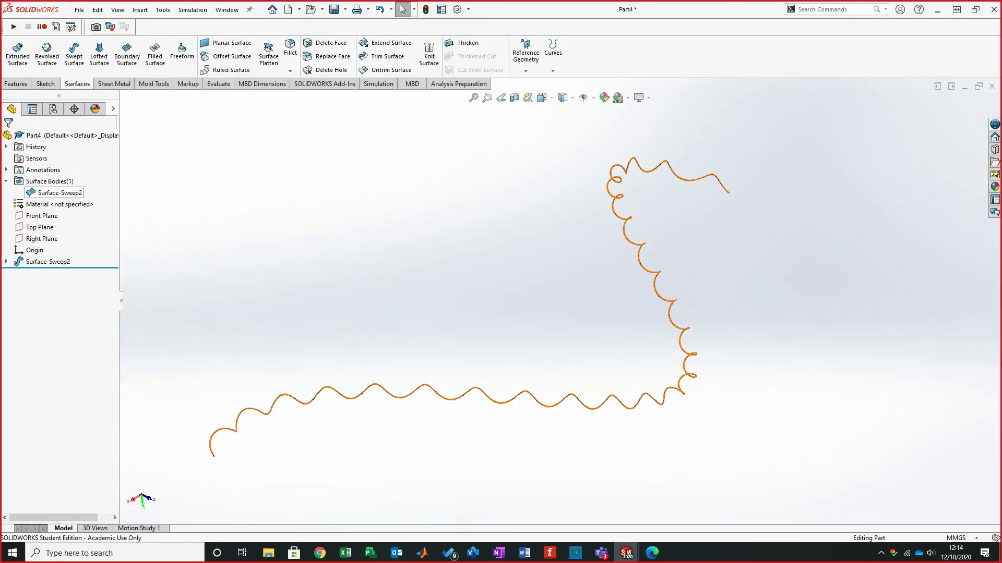
pyautogui.click(56, 193)
pyautogui.press('Escape')
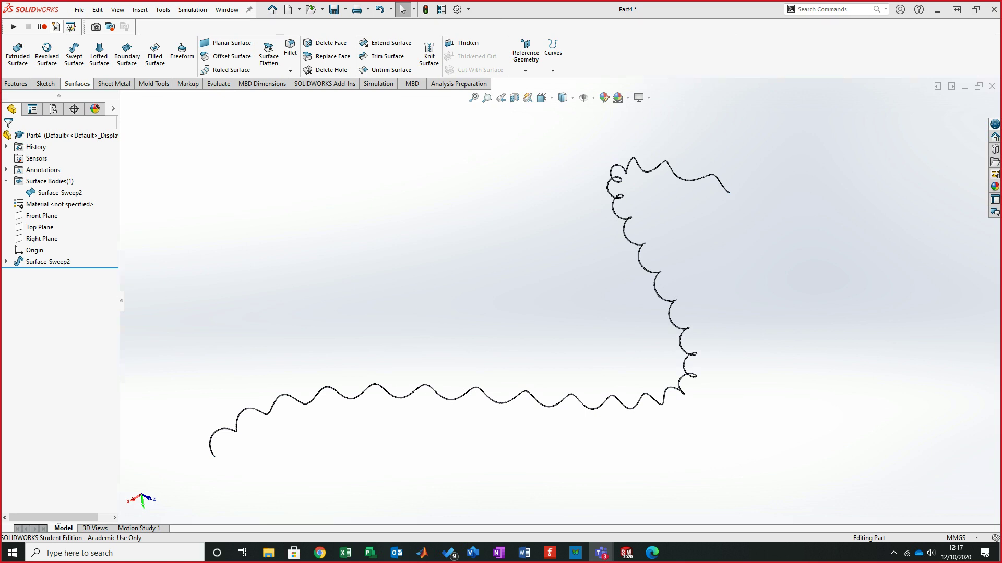
pyautogui.click(893, 553)
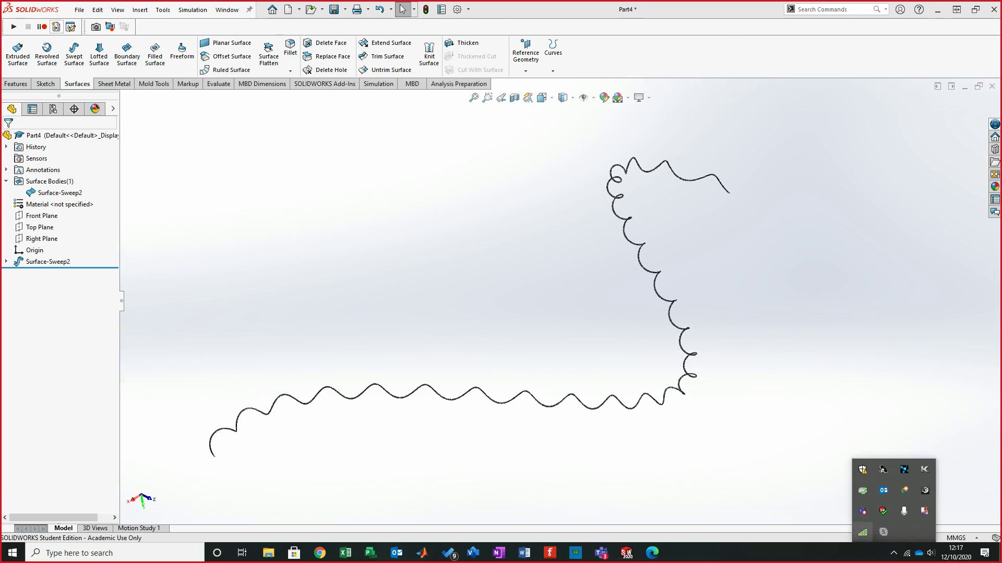
pyautogui.rightClick(904, 511)
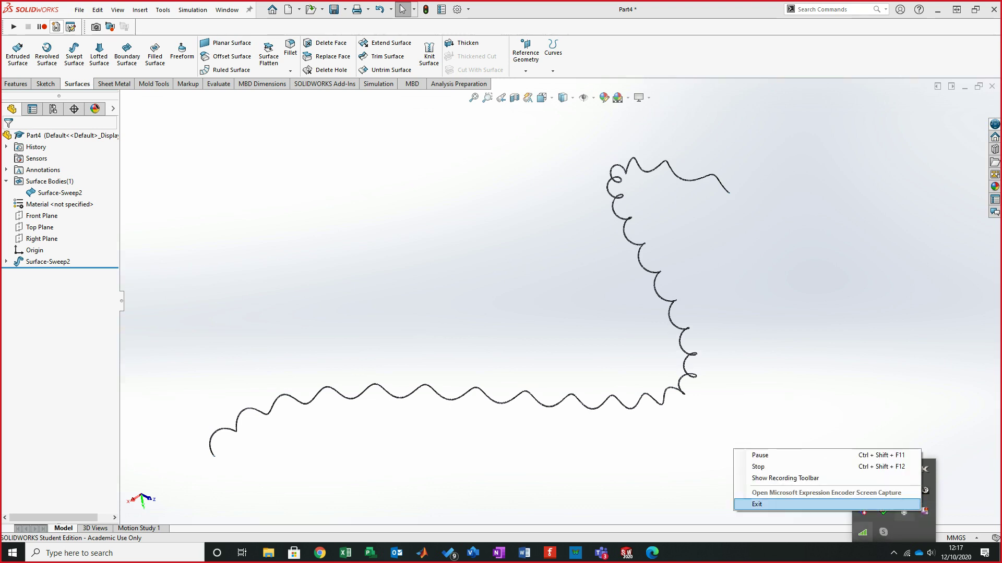